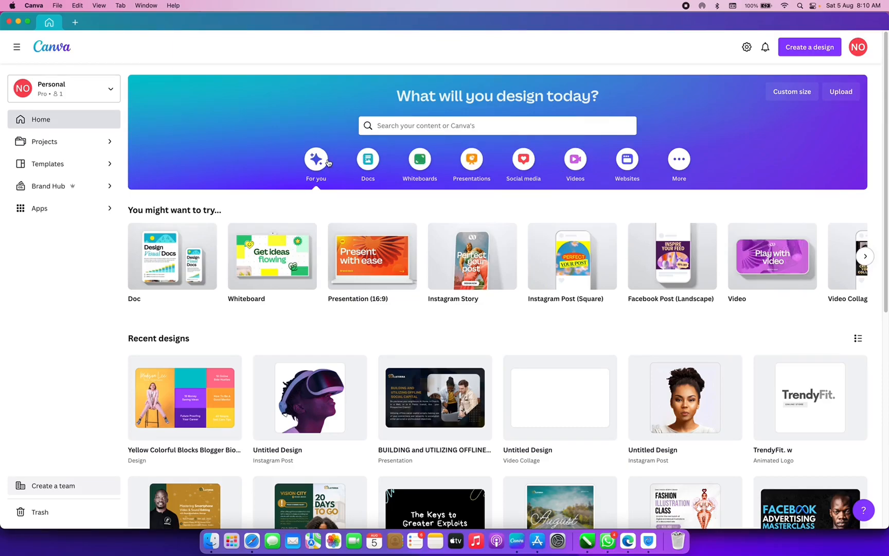
- Open the black-and-orange TROY STOCKERT gamer website template from the Websites templates
{"action": "left_click", "coordinate": [627, 160]}
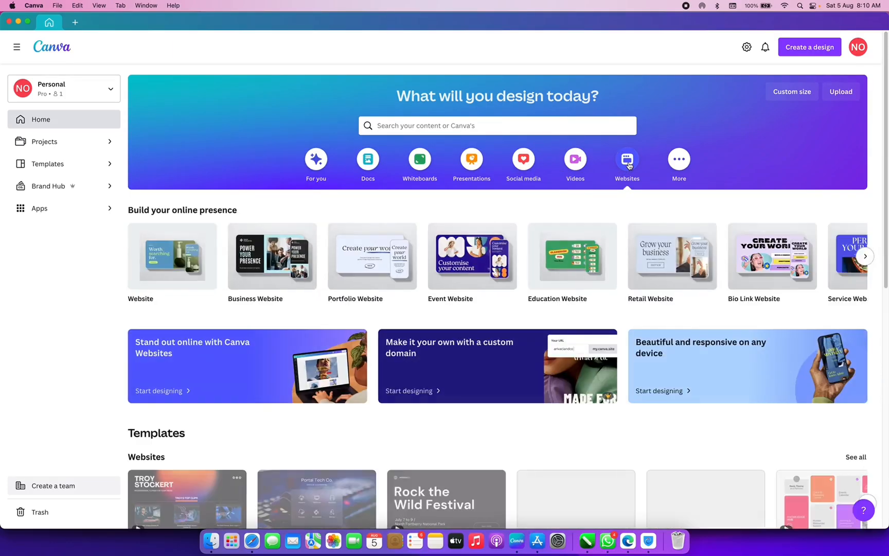
{"action": "scroll", "coordinate": [343, 334], "scroll_direction": "down", "scroll_amount": 1}
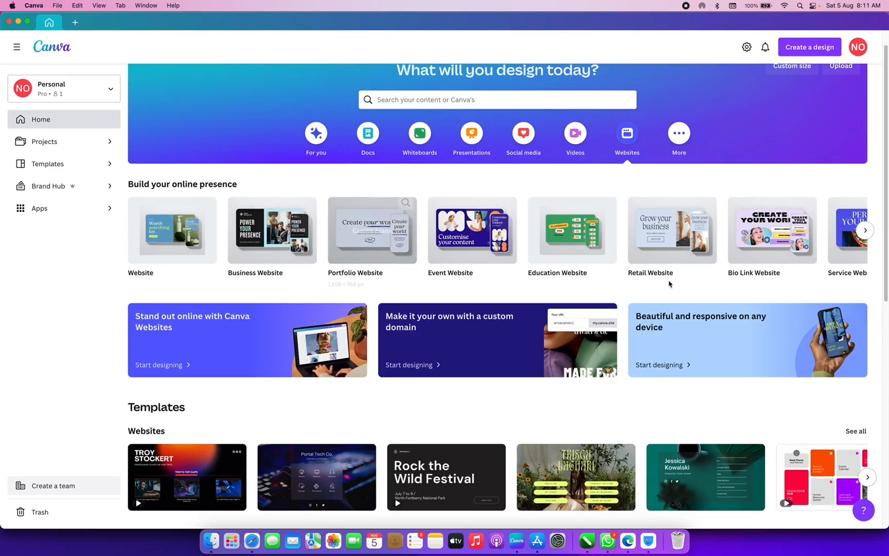
{"action": "scroll", "coordinate": [695, 309], "scroll_direction": "down", "scroll_amount": 5}
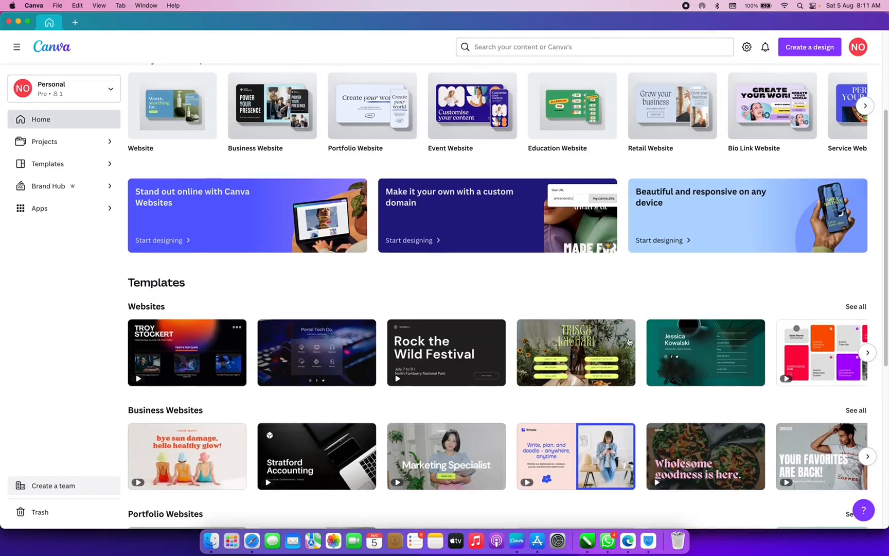
{"action": "scroll", "coordinate": [629, 340], "scroll_direction": "down", "scroll_amount": 5}
{"action": "scroll", "coordinate": [629, 341], "scroll_direction": "down", "scroll_amount": 7}
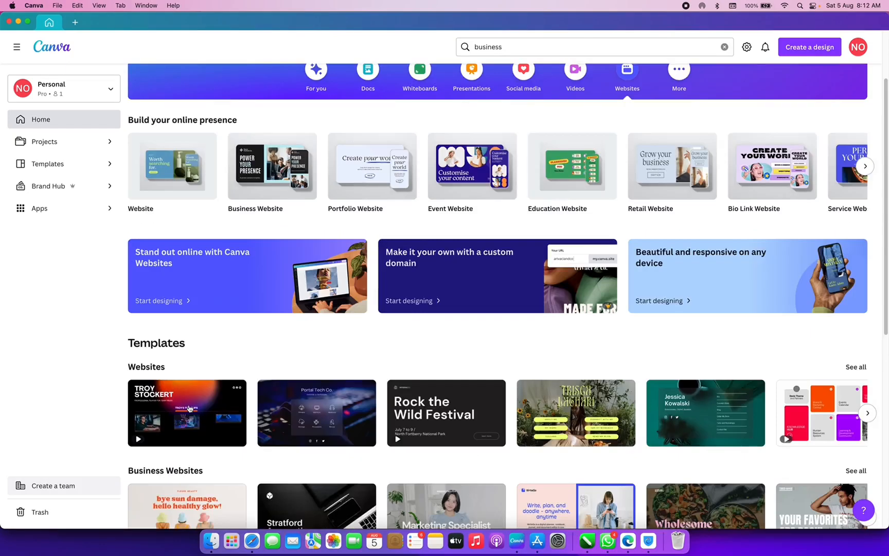
{"action": "left_click", "coordinate": [187, 407]}
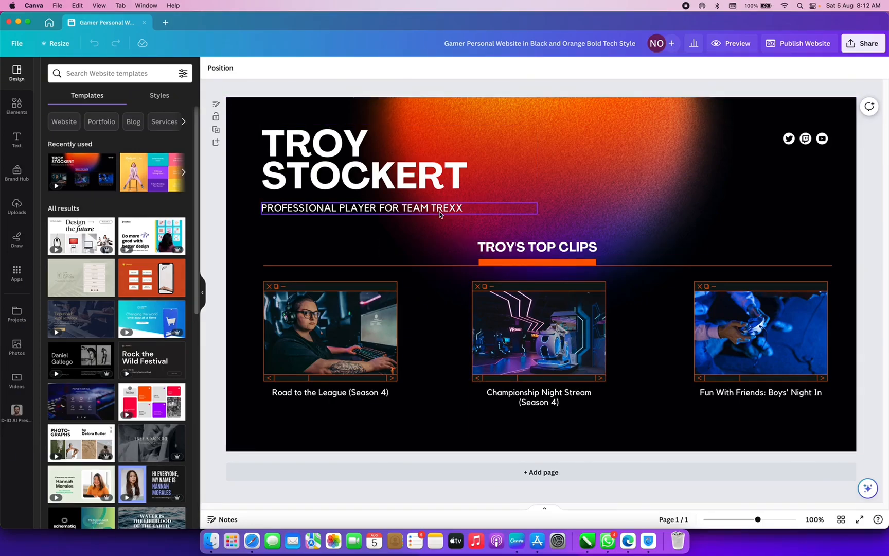
- Change the page's gradient background to a plain black colour
{"action": "left_click", "coordinate": [625, 137]}
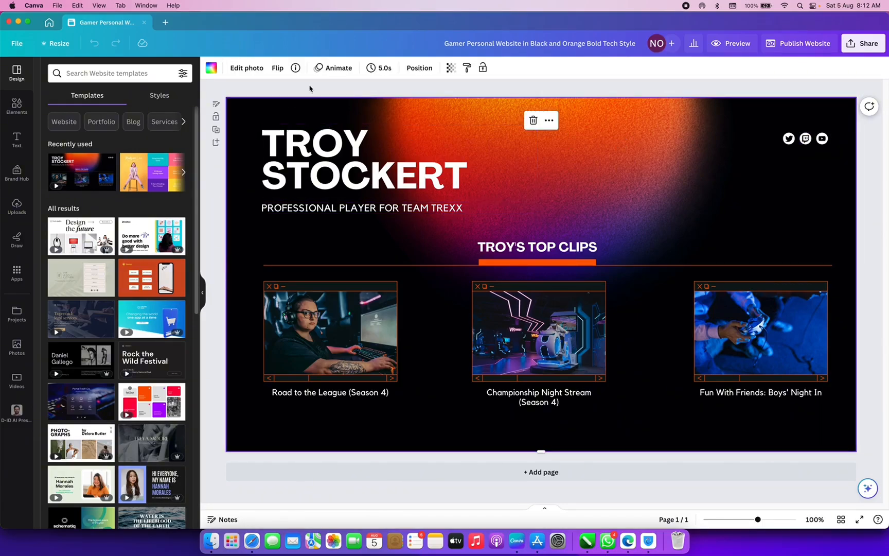
{"action": "left_click", "coordinate": [211, 67]}
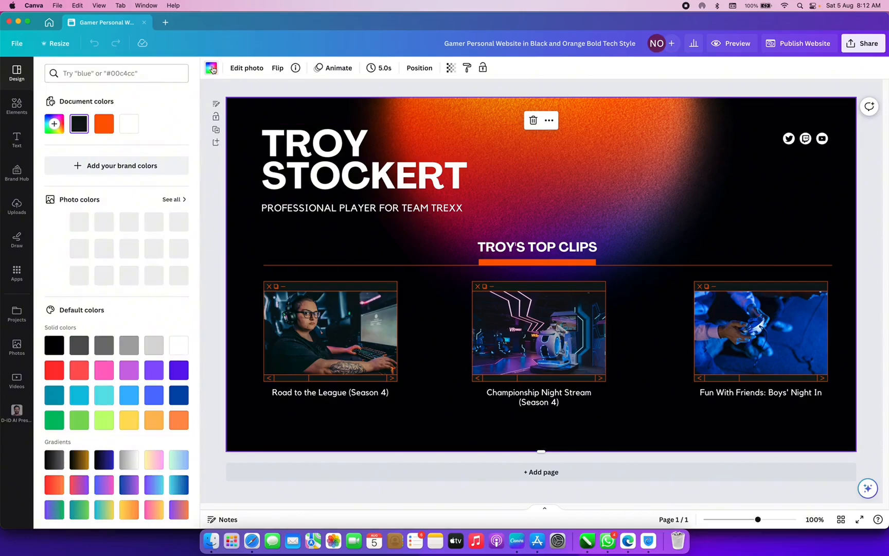
{"action": "left_click", "coordinate": [79, 123]}
{"action": "left_click_drag", "start_coordinate": [93, 188], "coordinate": [187, 245]}
- Retype the TROY STOCKERT title as FUNIQ TIPS and shrink it to size 36.3
{"action": "left_click", "coordinate": [309, 153]}
{"action": "double_click", "coordinate": [309, 151]}
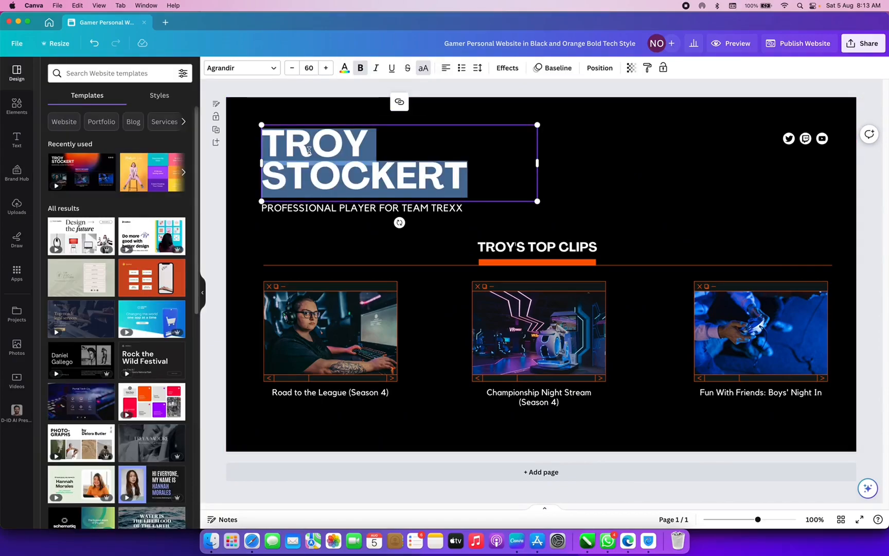
{"action": "type", "text": "FUN"}
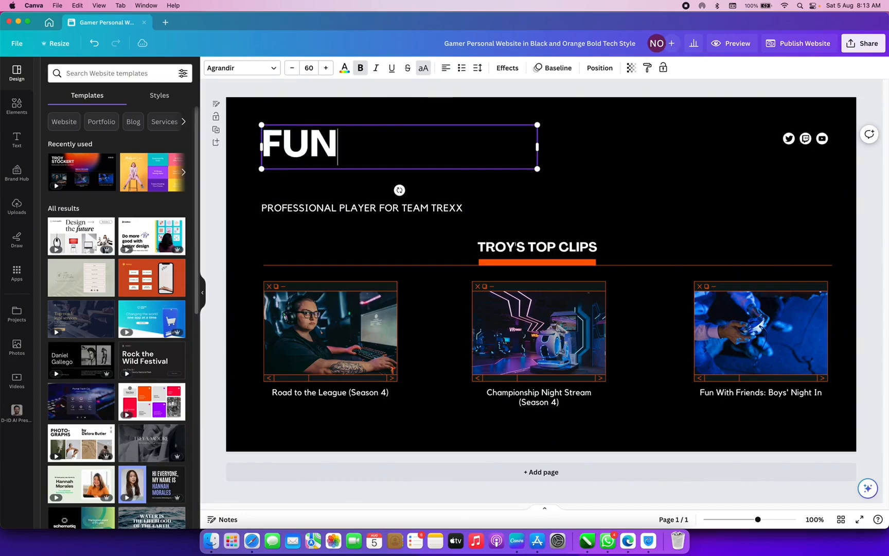
{"action": "key", "text": "BackSpace"}
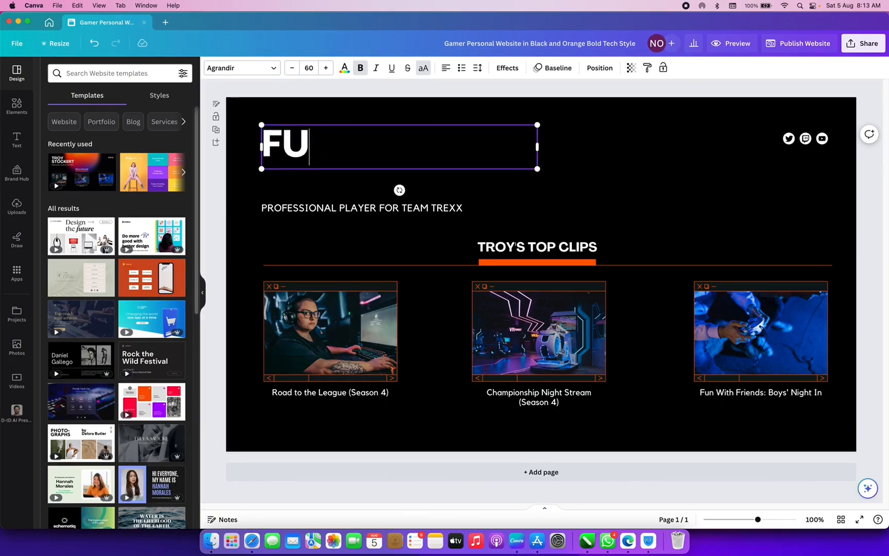
{"action": "key", "text": "BackSpace"}
{"action": "type", "text": "UNIQ "}
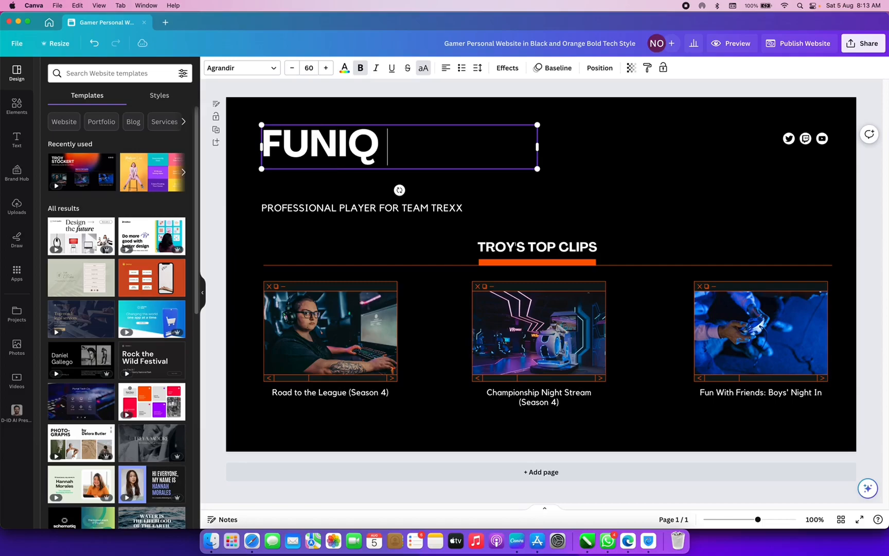
{"action": "type", "text": "TIPS"}
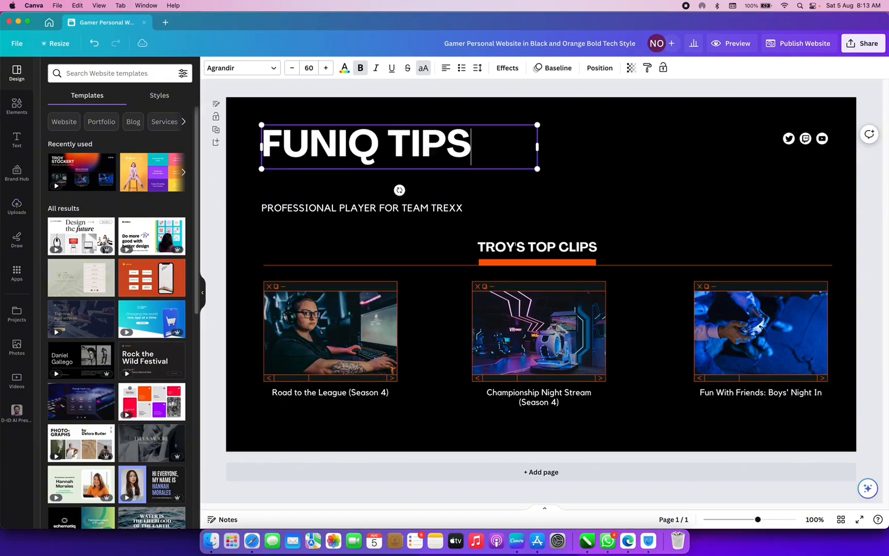
{"action": "left_click", "coordinate": [574, 144]}
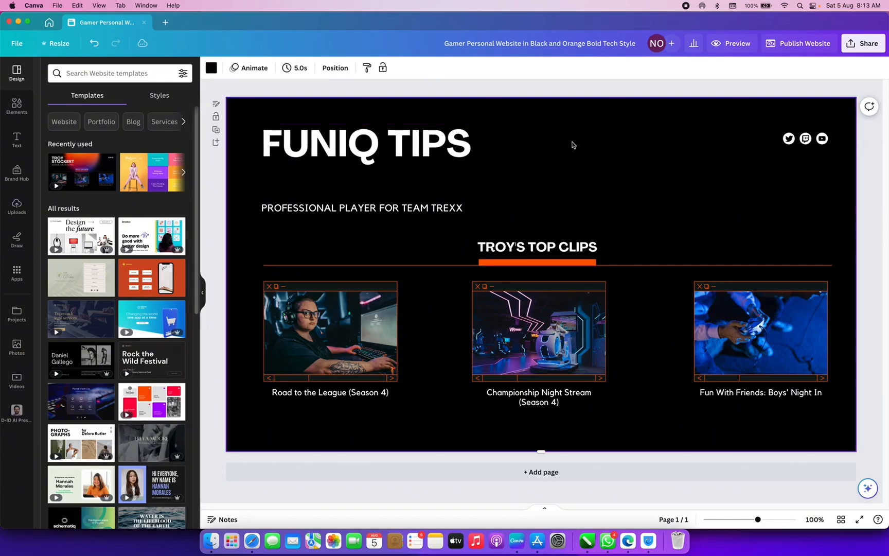
{"action": "left_click", "coordinate": [506, 145]}
{"action": "left_click_drag", "start_coordinate": [535, 128], "coordinate": [428, 143]}
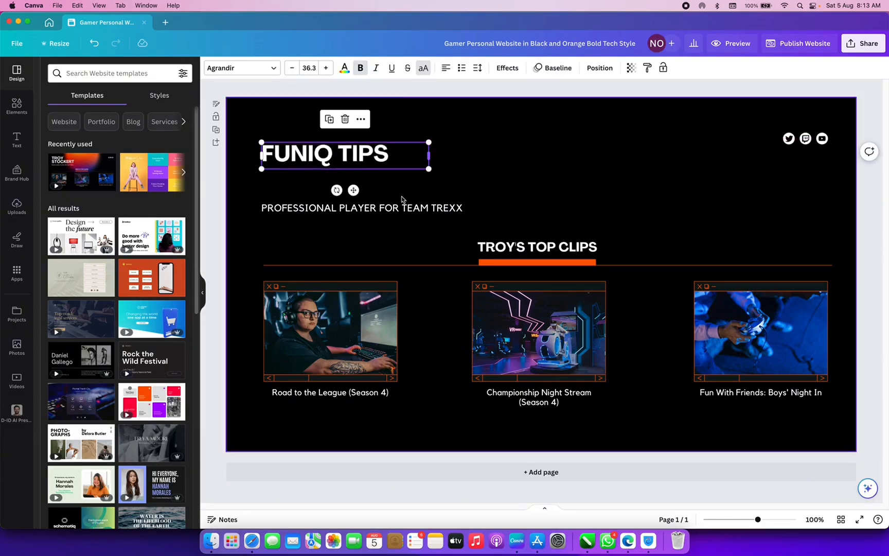
- Replace the PROFESSIONAL PLAYER tagline with 'A ONE STOP PLACE TO LEARN NEW THINGS'
{"action": "left_click", "coordinate": [390, 207]}
{"action": "left_click", "coordinate": [390, 207]}
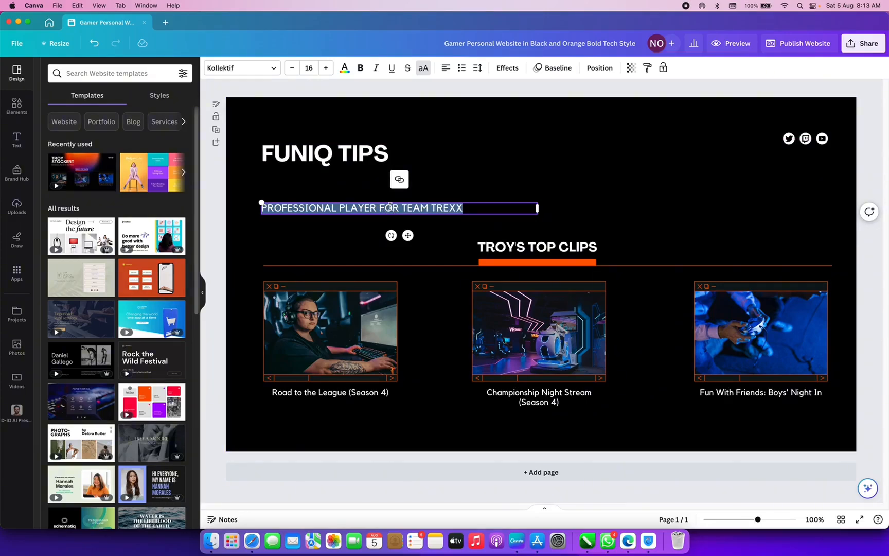
{"action": "type", "text": "A ONE A"}
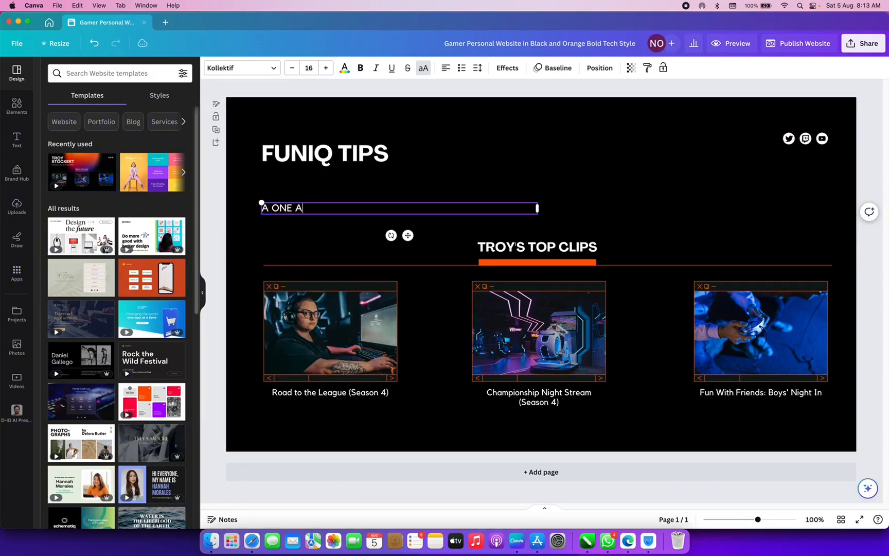
{"action": "key", "text": "BackSpace"}
{"action": "type", "text": "STOP PLACE TO LE"}
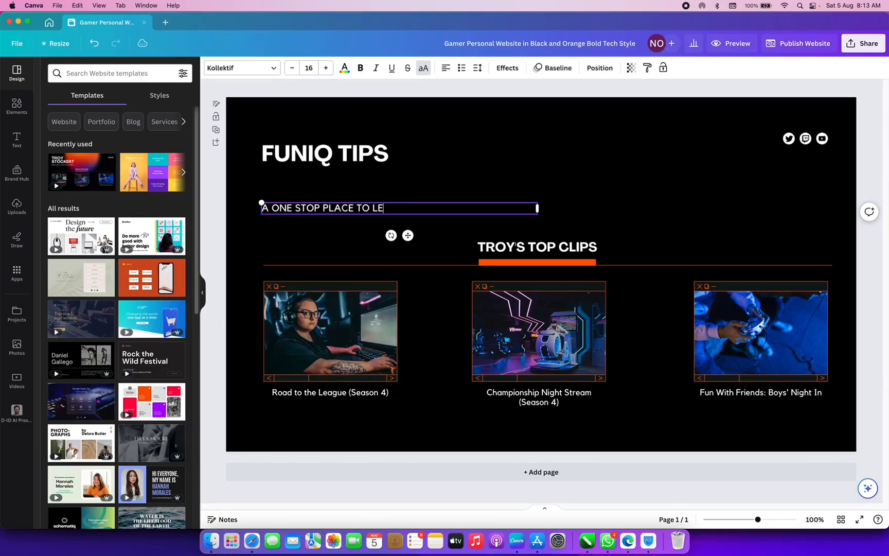
{"action": "type", "text": "ARN NEW THINGS"}
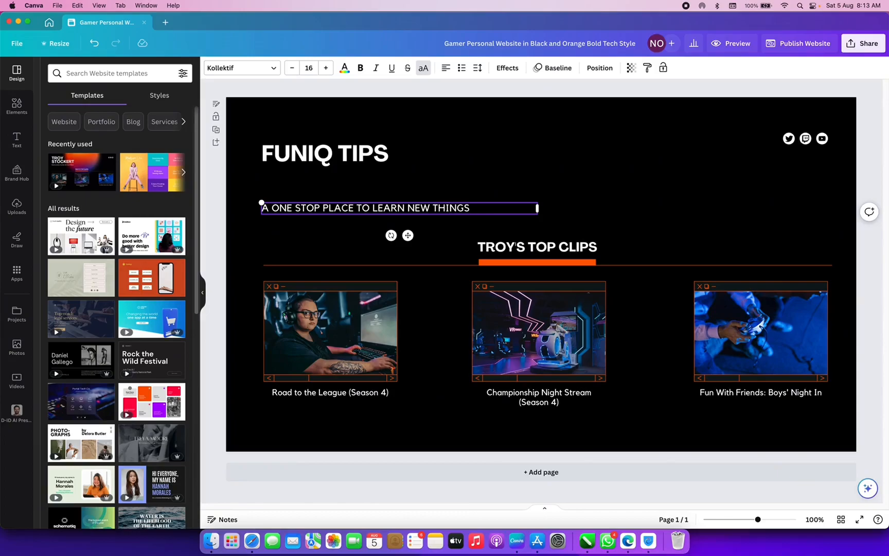
{"action": "left_click", "coordinate": [345, 218]}
- Move the tagline under FUNIQ TIPS, reduce it to font size 11, and narrow its box
{"action": "left_click", "coordinate": [338, 206]}
{"action": "left_click_drag", "start_coordinate": [337, 207], "coordinate": [363, 177]}
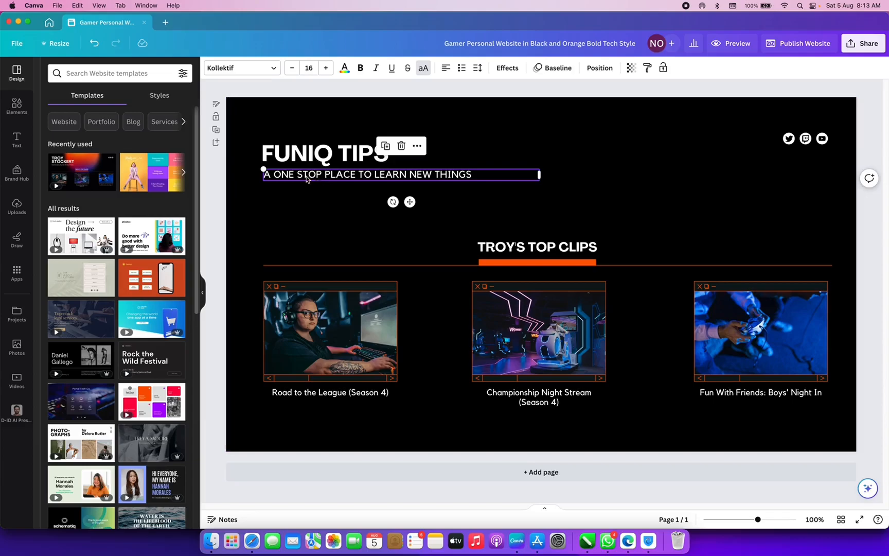
{"action": "left_click", "coordinate": [293, 72]}
{"action": "left_click", "coordinate": [293, 72]}
{"action": "left_click", "coordinate": [292, 72]}
{"action": "left_click", "coordinate": [292, 72]}
{"action": "left_click", "coordinate": [292, 72]}
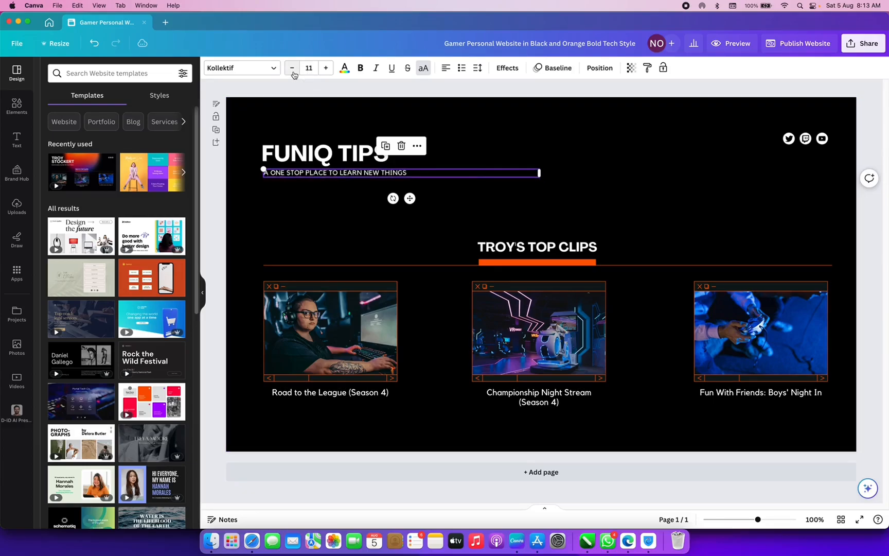
{"action": "left_click_drag", "start_coordinate": [539, 174], "coordinate": [426, 172]}
{"action": "left_click", "coordinate": [413, 198]}
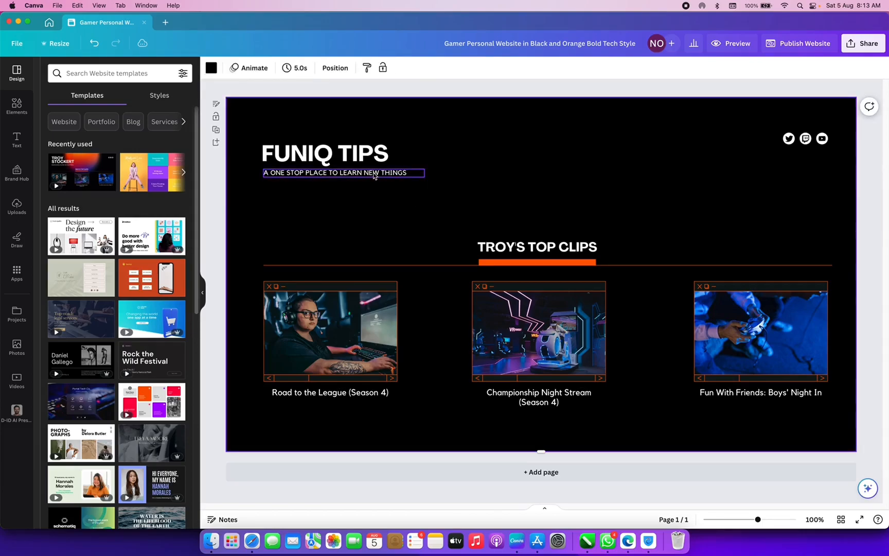
{"action": "left_click", "coordinate": [373, 175]}
{"action": "left_click_drag", "start_coordinate": [372, 175], "coordinate": [372, 176]}
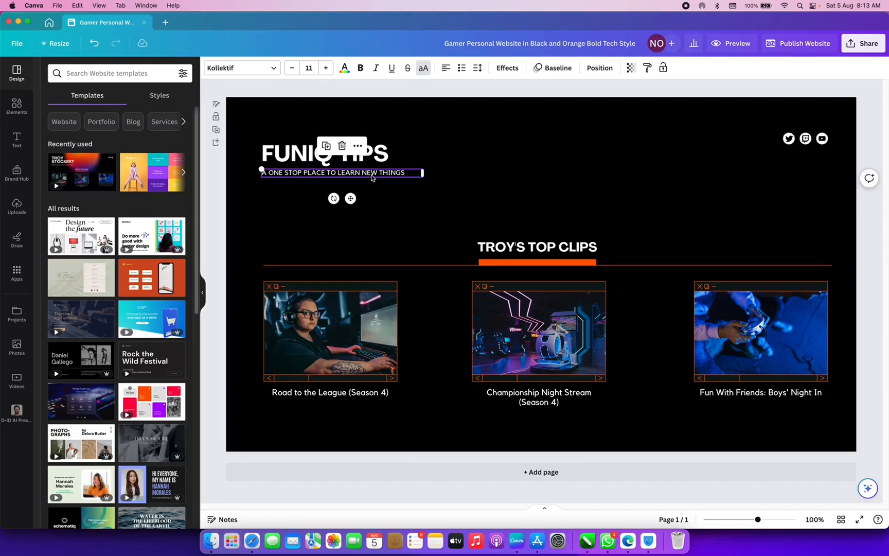
{"action": "left_click", "coordinate": [386, 158]}
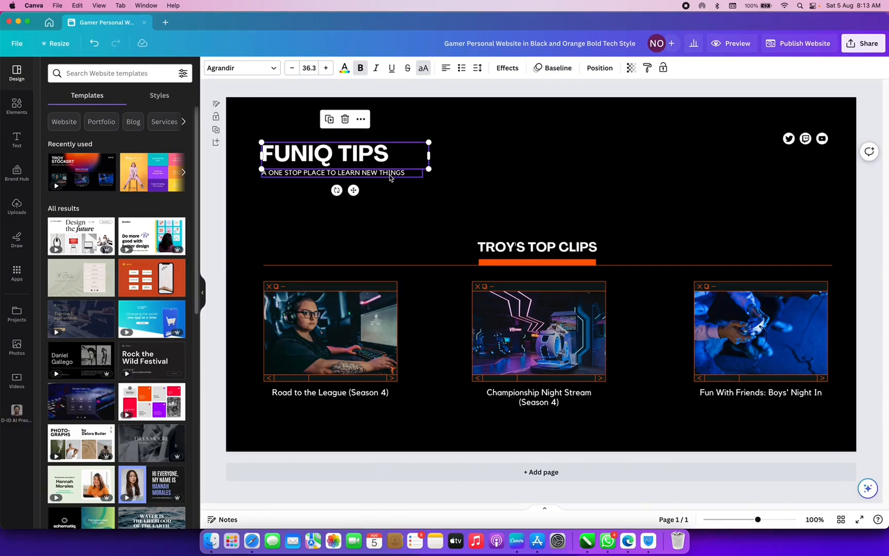
{"action": "left_click", "coordinate": [540, 248]}
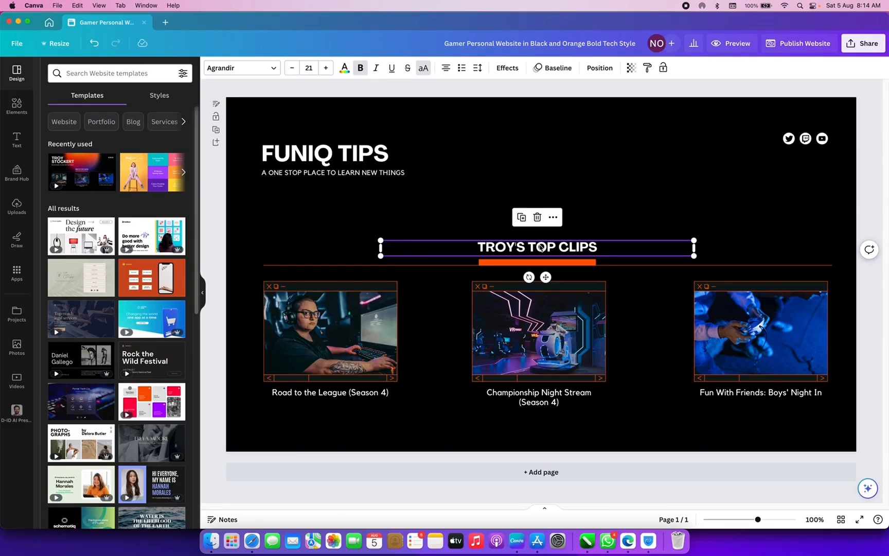
- Add a second page using the Portal Tech Co. tech template
{"action": "double_click", "coordinate": [540, 248]}
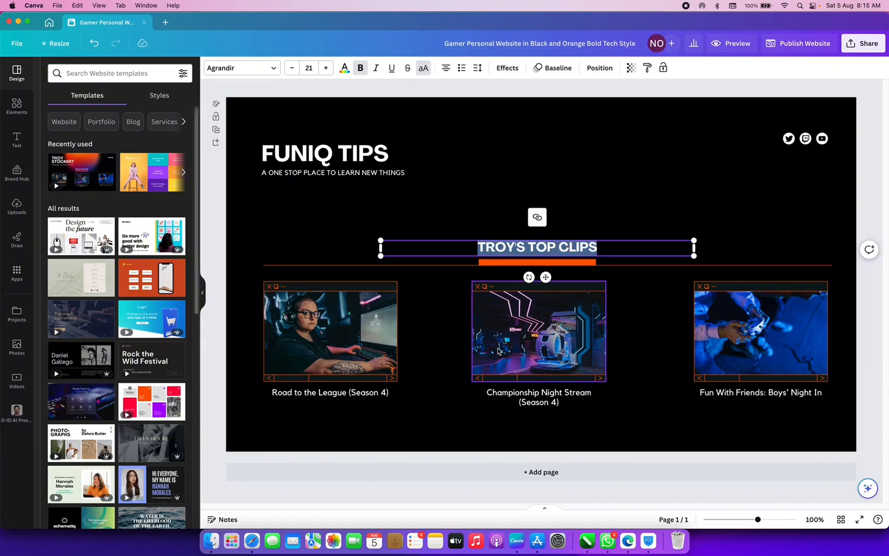
{"action": "left_click", "coordinate": [554, 473]}
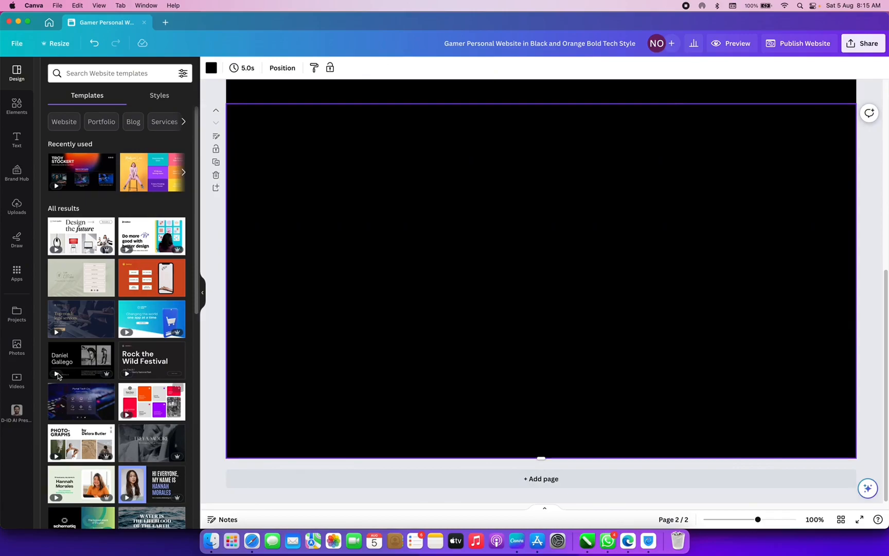
{"action": "left_click", "coordinate": [85, 410]}
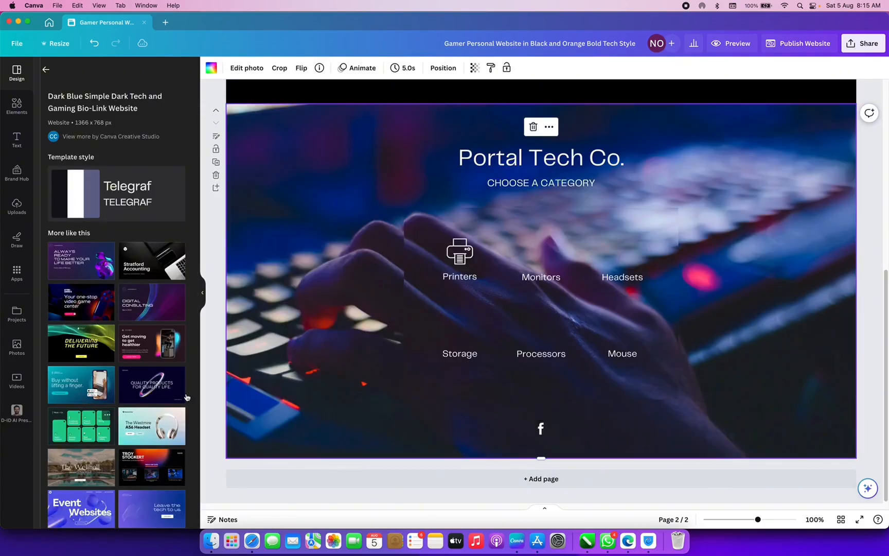
- Switch page 2's photo background to the black document colour
{"action": "scroll", "coordinate": [399, 326], "scroll_direction": "up", "scroll_amount": 5}
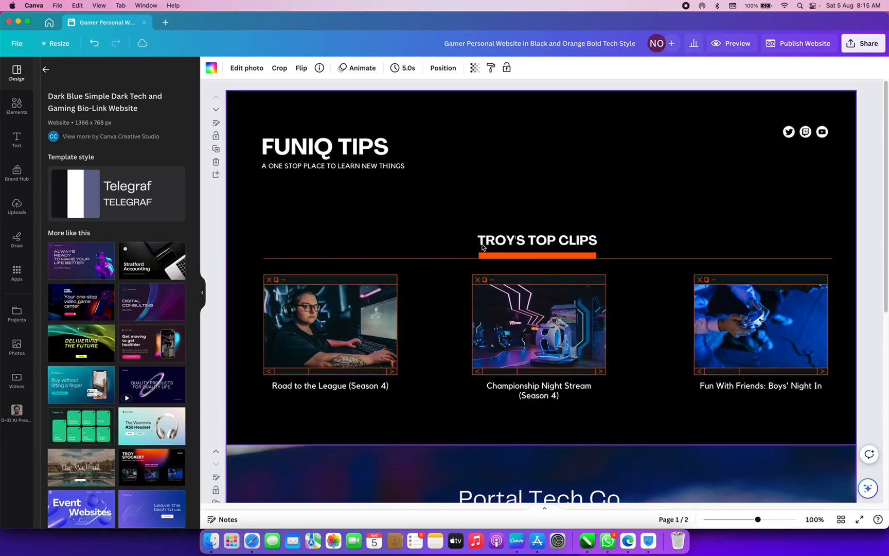
{"action": "scroll", "coordinate": [438, 349], "scroll_direction": "down", "scroll_amount": 1}
{"action": "scroll", "coordinate": [438, 349], "scroll_direction": "down", "scroll_amount": 5}
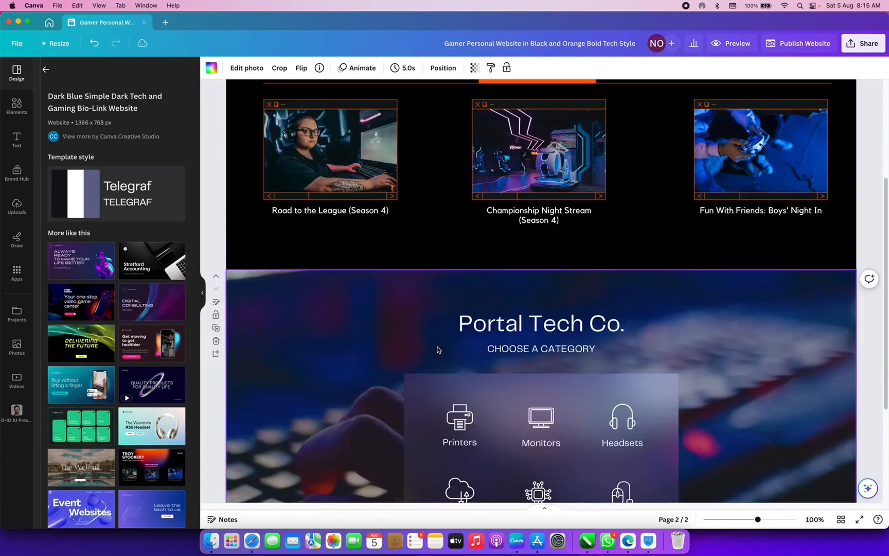
{"action": "left_click", "coordinate": [211, 68]}
{"action": "left_click", "coordinate": [78, 127]}
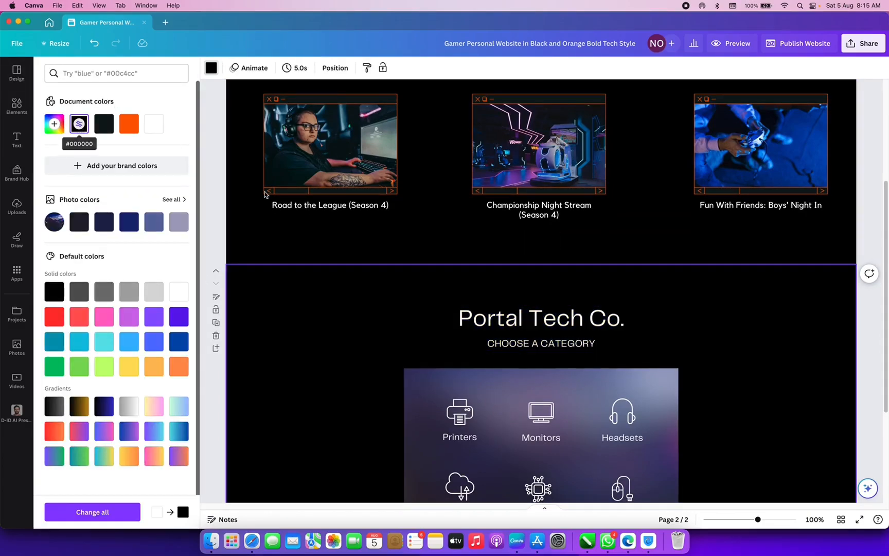
{"action": "scroll", "coordinate": [330, 262], "scroll_direction": "down", "scroll_amount": 5}
{"action": "scroll", "coordinate": [331, 264], "scroll_direction": "up", "scroll_amount": 5}
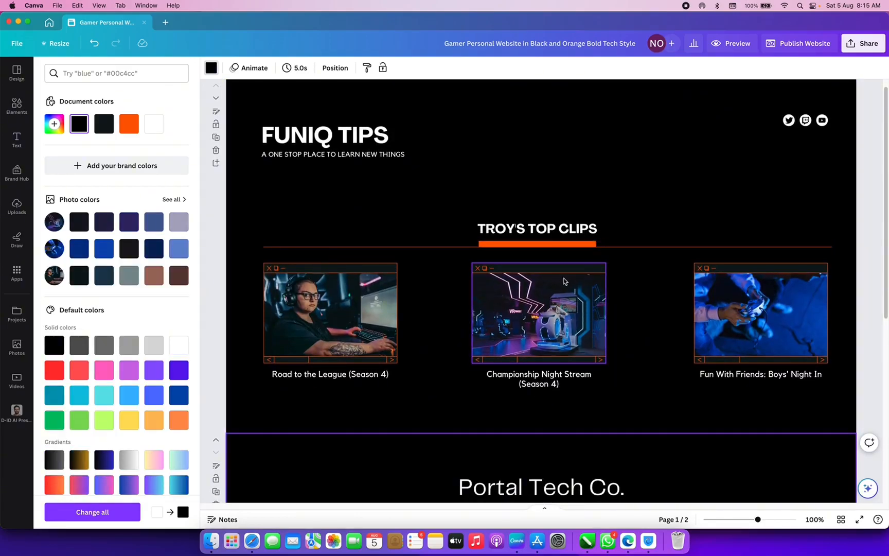
- Overwrite the TROY'S TOP CLIPS heading with TOP CATEGORIES, then highlight the Road to the League caption
{"action": "left_click", "coordinate": [530, 228]}
{"action": "left_click", "coordinate": [530, 229]}
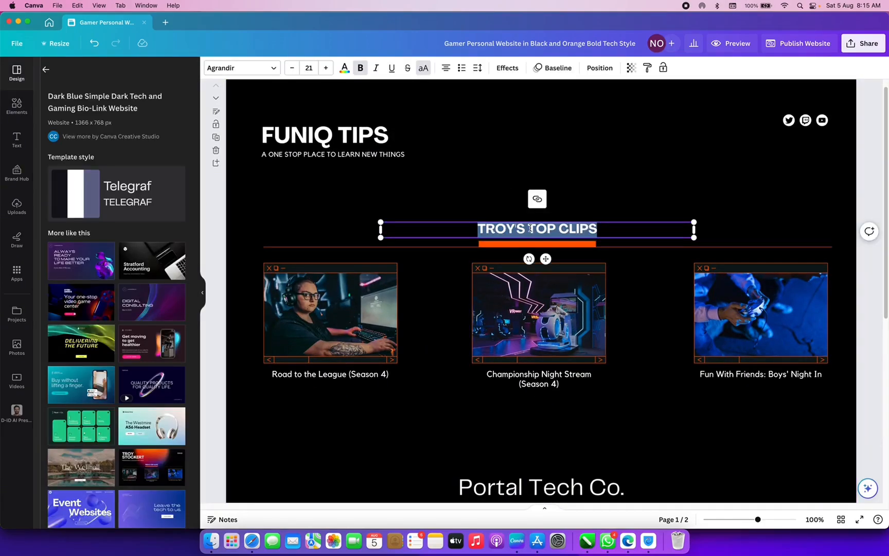
{"action": "type", "text": "TOP "}
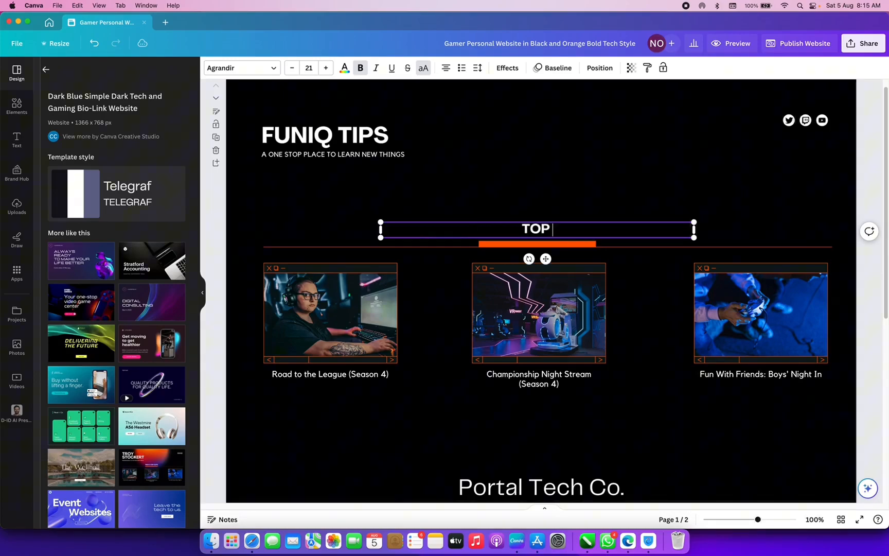
{"action": "type", "text": "CATEGORIES"}
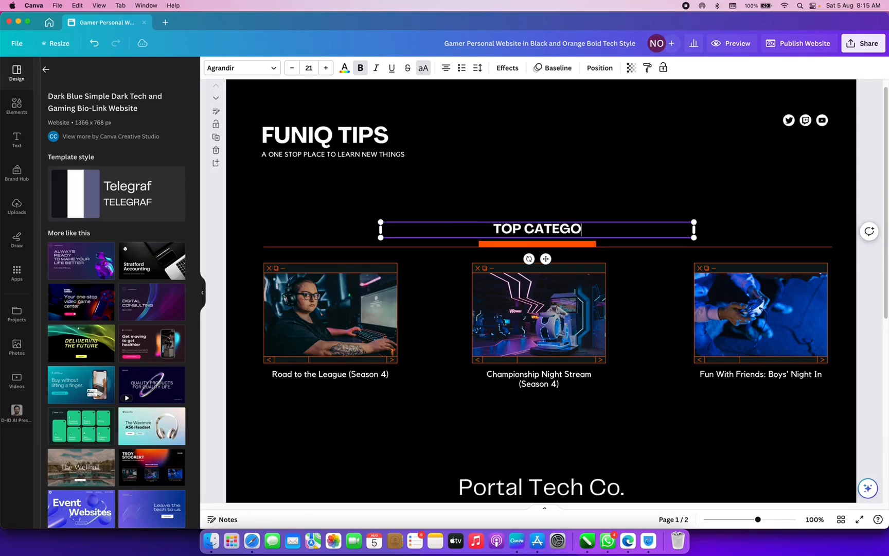
{"action": "left_click", "coordinate": [314, 373]}
{"action": "double_click", "coordinate": [314, 374]}
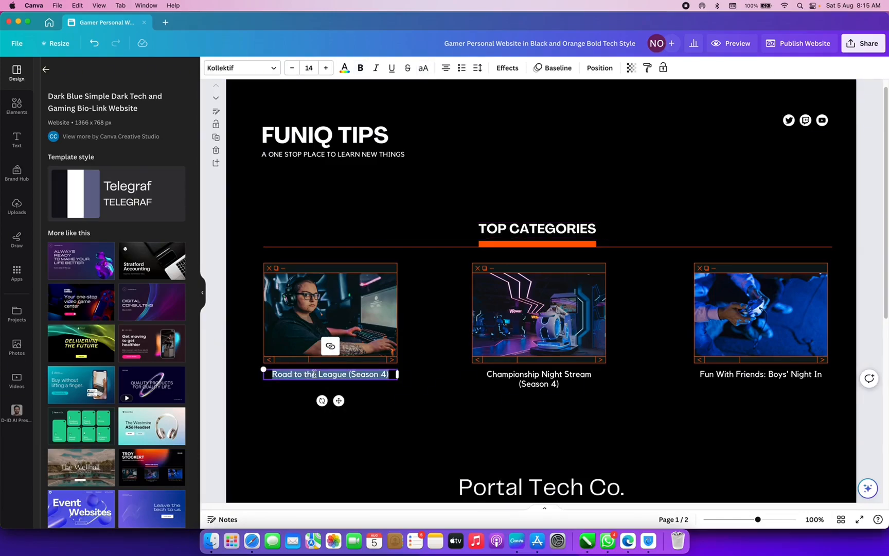
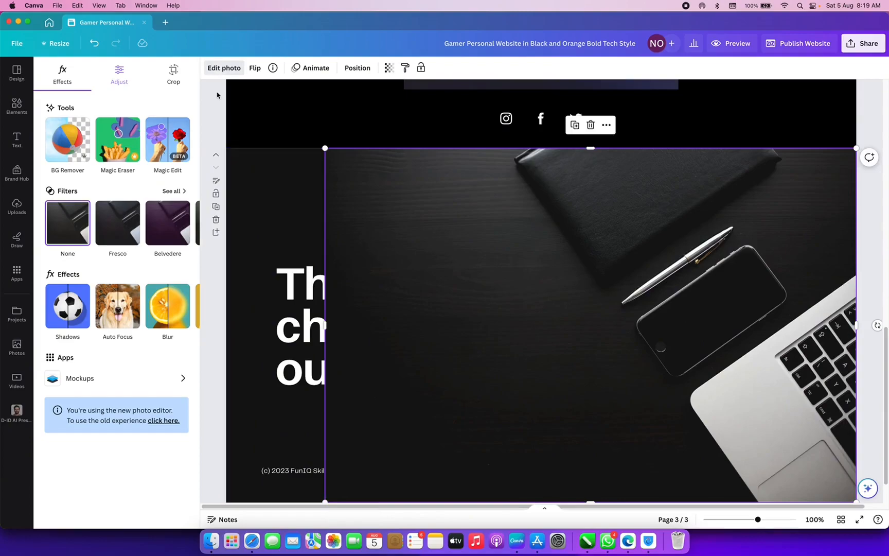
- Remove the background from the desk photo on page 3 with BG Remover
{"action": "left_click", "coordinate": [70, 149]}
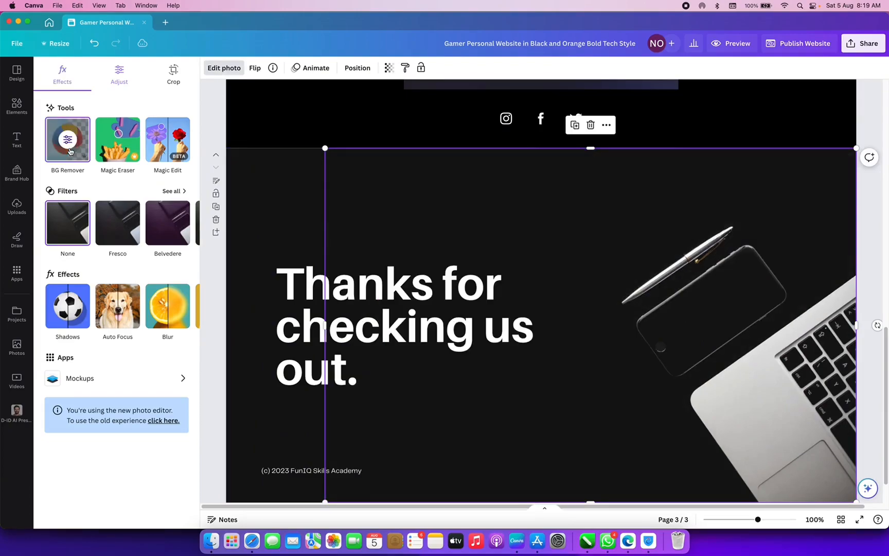
- Make the last page's background black
{"action": "left_click", "coordinate": [302, 266]}
{"action": "left_click", "coordinate": [290, 235]}
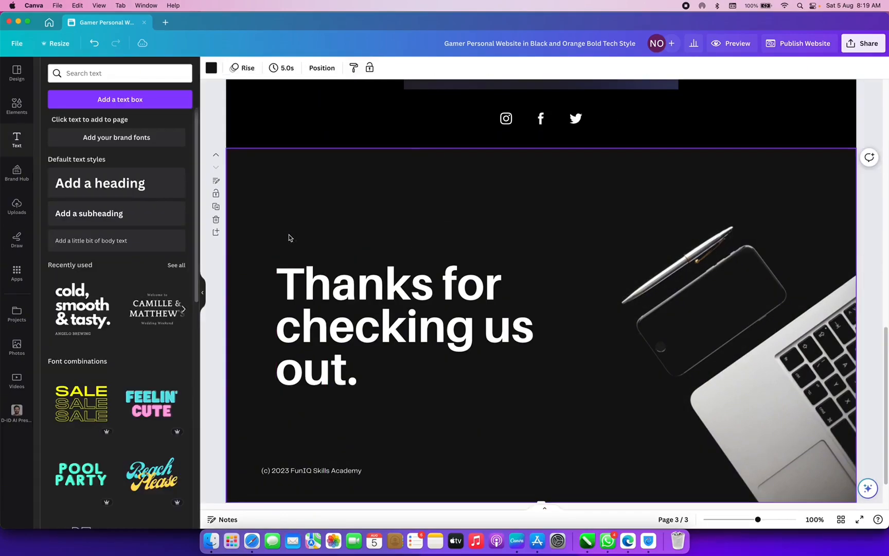
{"action": "scroll", "coordinate": [289, 238], "scroll_direction": "up", "scroll_amount": 6}
{"action": "scroll", "coordinate": [289, 237], "scroll_direction": "down", "scroll_amount": 3}
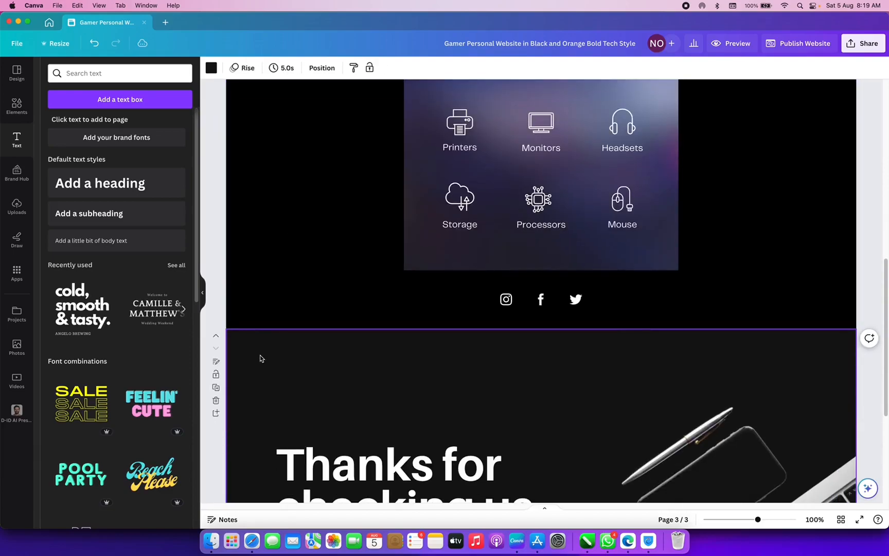
{"action": "left_click", "coordinate": [214, 69]}
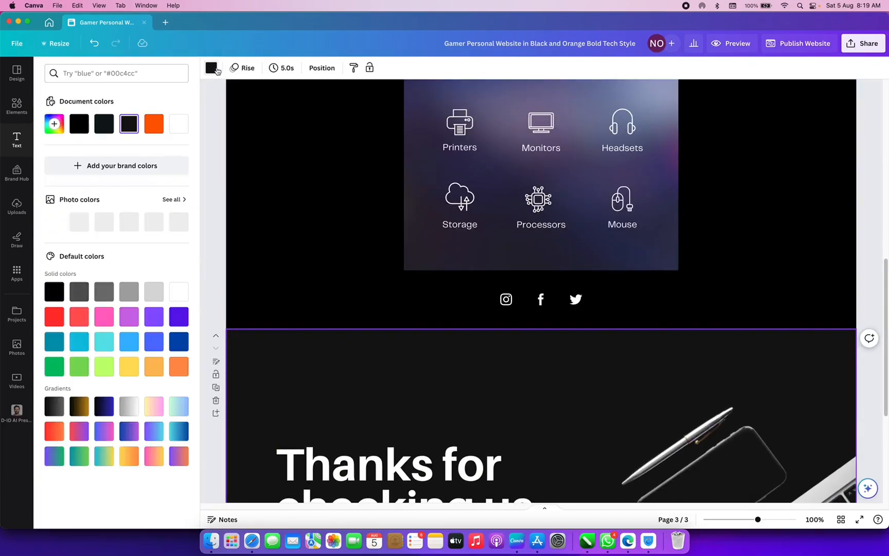
{"action": "left_click", "coordinate": [78, 123]}
- Recolour the 'Thanks for checking us out' text orange
{"action": "left_click", "coordinate": [277, 216]}
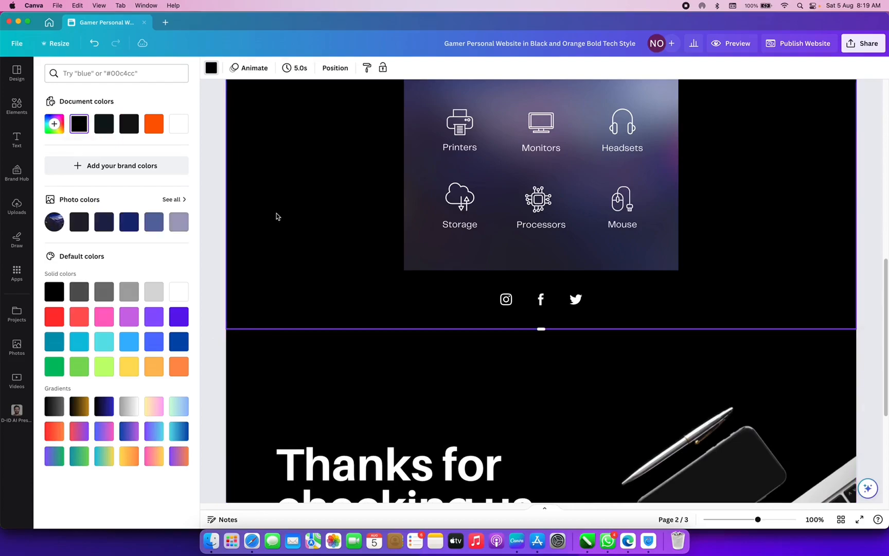
{"action": "scroll", "coordinate": [277, 216], "scroll_direction": "up", "scroll_amount": 10}
{"action": "scroll", "coordinate": [440, 222], "scroll_direction": "down", "scroll_amount": 6}
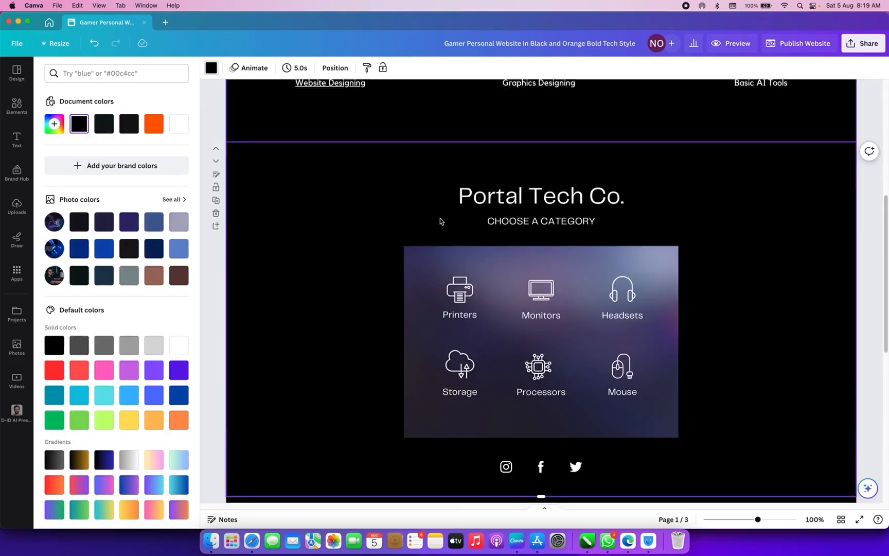
{"action": "scroll", "coordinate": [439, 222], "scroll_direction": "down", "scroll_amount": 4}
{"action": "left_click", "coordinate": [403, 437]}
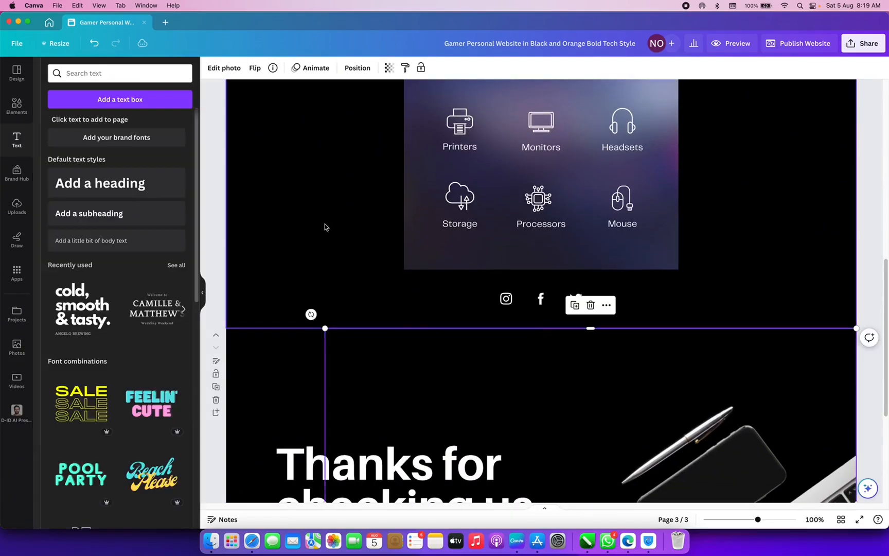
{"action": "left_click", "coordinate": [298, 489]}
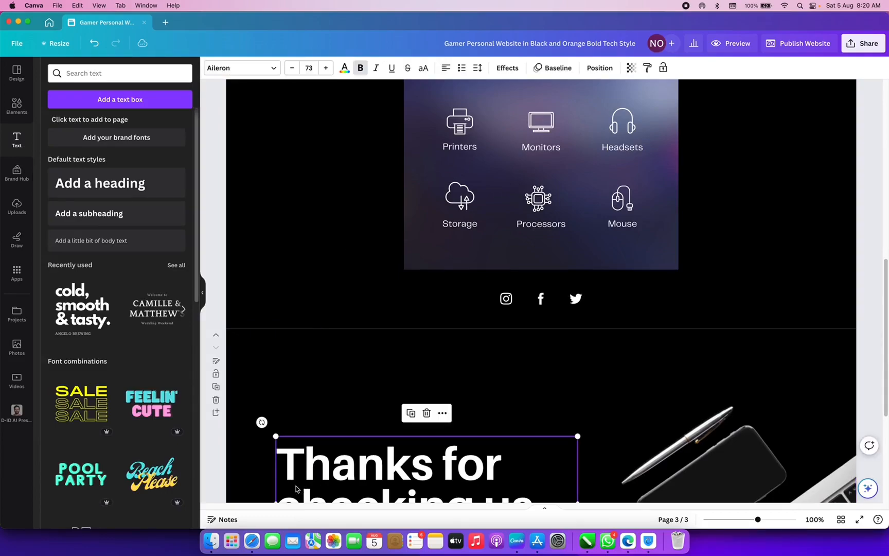
{"action": "left_click", "coordinate": [344, 69]}
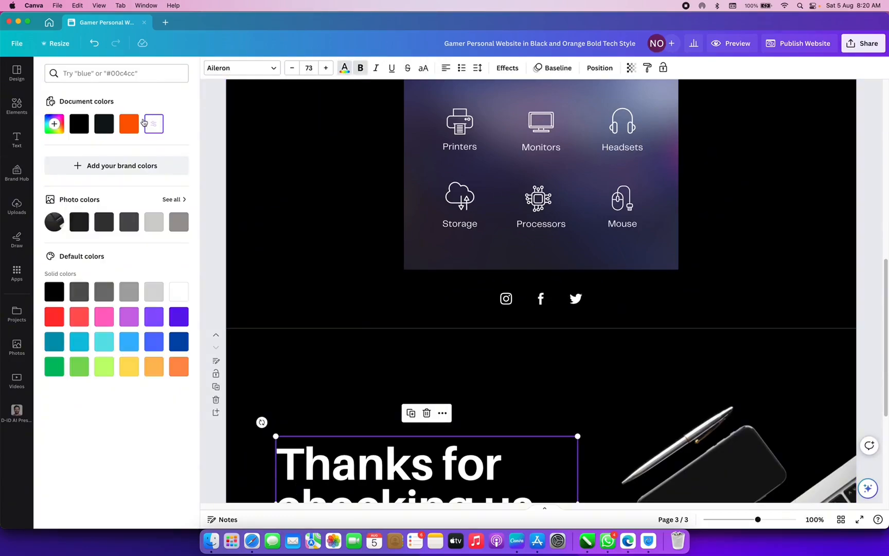
{"action": "left_click", "coordinate": [129, 123]}
- Make the Portal Tech Co. heading on page 2 orange and bold
{"action": "scroll", "coordinate": [386, 328], "scroll_direction": "down", "scroll_amount": 3}
{"action": "scroll", "coordinate": [385, 327], "scroll_direction": "up", "scroll_amount": 5}
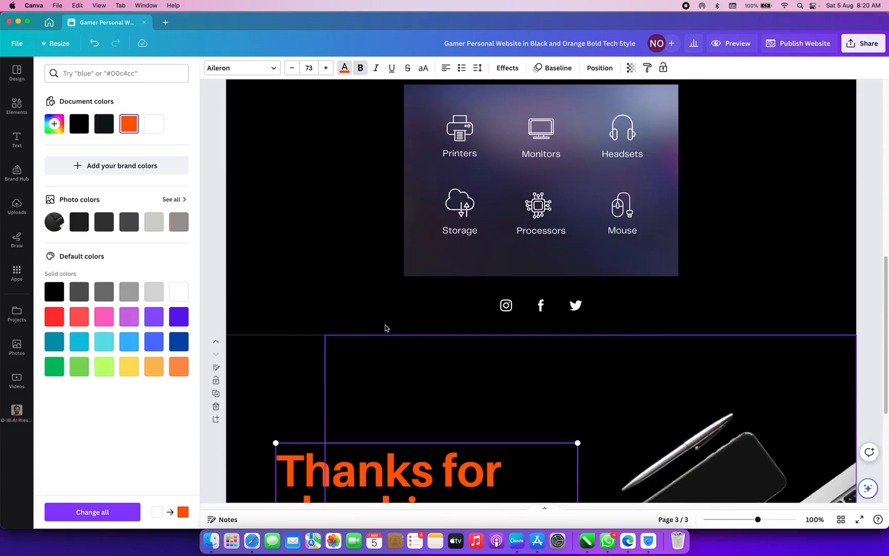
{"action": "left_click", "coordinate": [546, 135]}
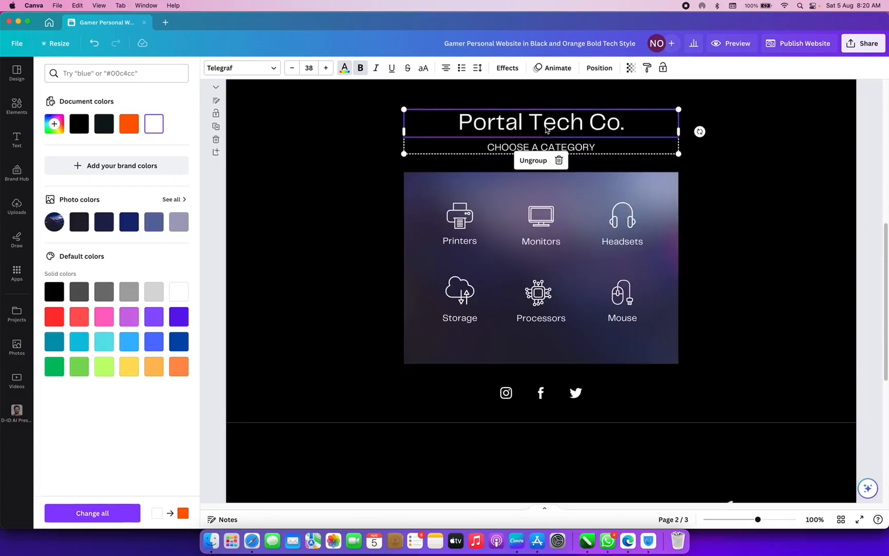
{"action": "double_click", "coordinate": [545, 127]}
{"action": "left_click", "coordinate": [135, 130]}
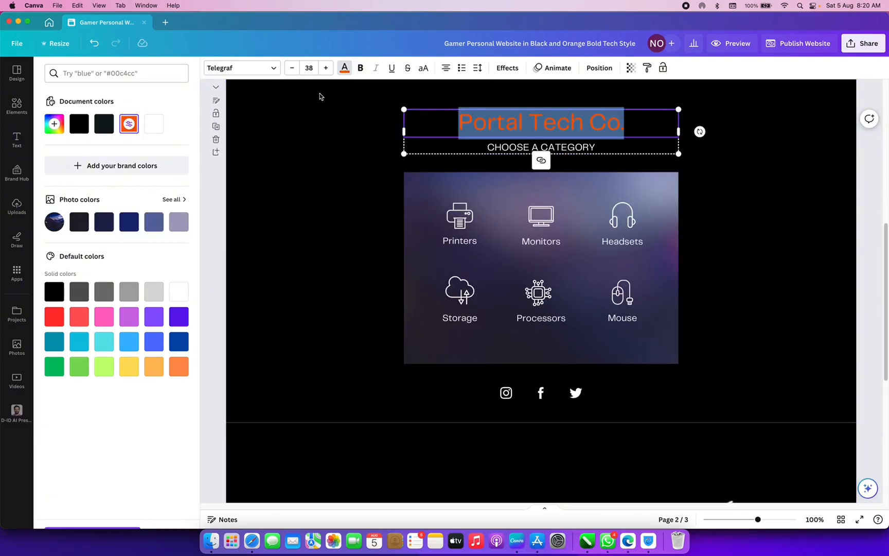
{"action": "left_click", "coordinate": [361, 67]}
{"action": "left_click", "coordinate": [403, 203]}
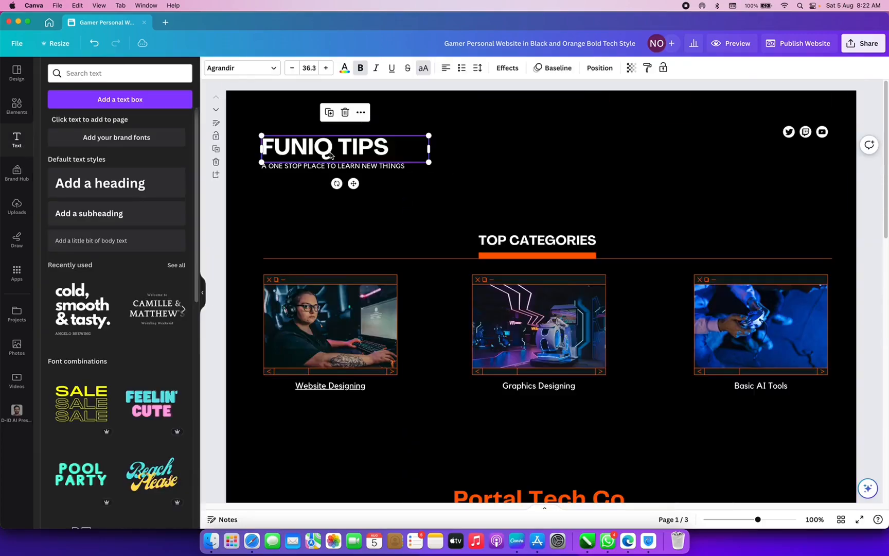
- Shrink the FUNIQ TIPS heading, centre its text, and align it to the page centre
{"action": "left_click_drag", "start_coordinate": [403, 138], "coordinate": [627, 145]}
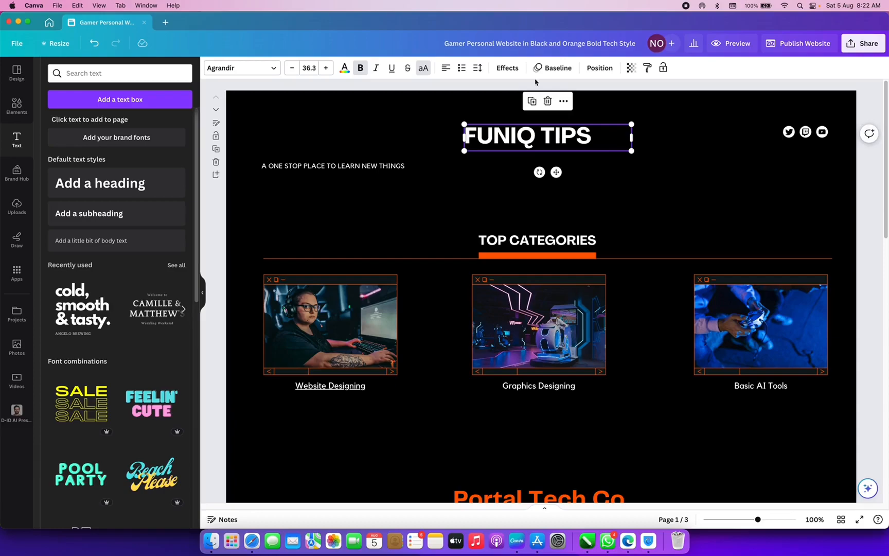
{"action": "left_click", "coordinate": [445, 67]}
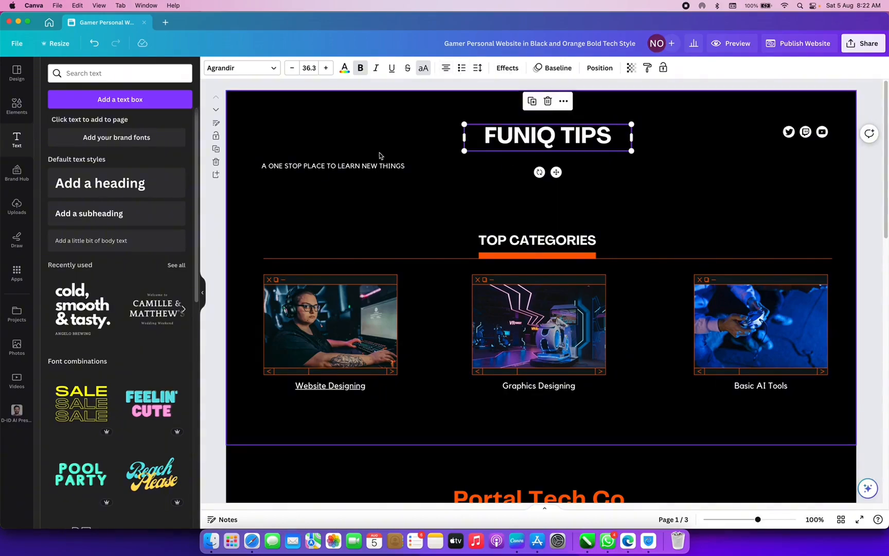
{"action": "left_click_drag", "start_coordinate": [631, 151], "coordinate": [576, 141]}
{"action": "left_click_drag", "start_coordinate": [524, 132], "coordinate": [502, 135]}
{"action": "left_click", "coordinate": [521, 103]}
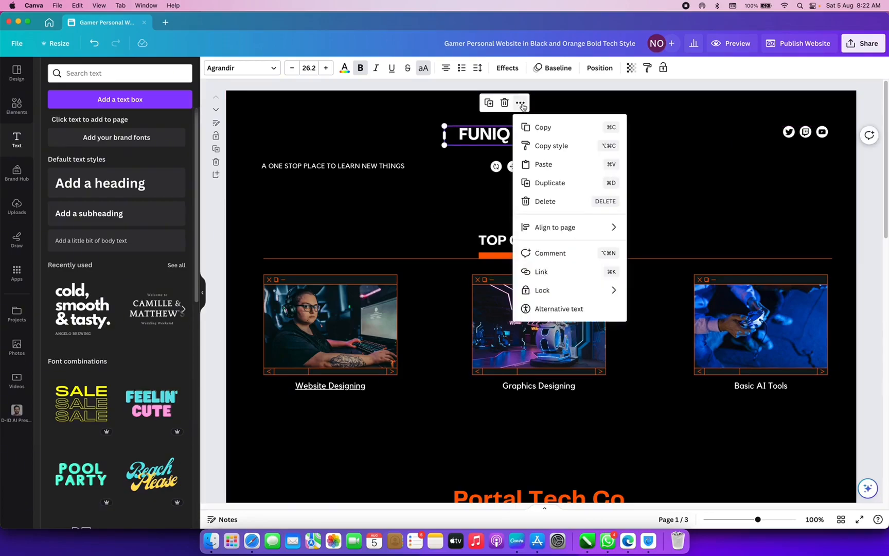
{"action": "mouse_move", "coordinate": [550, 228]}
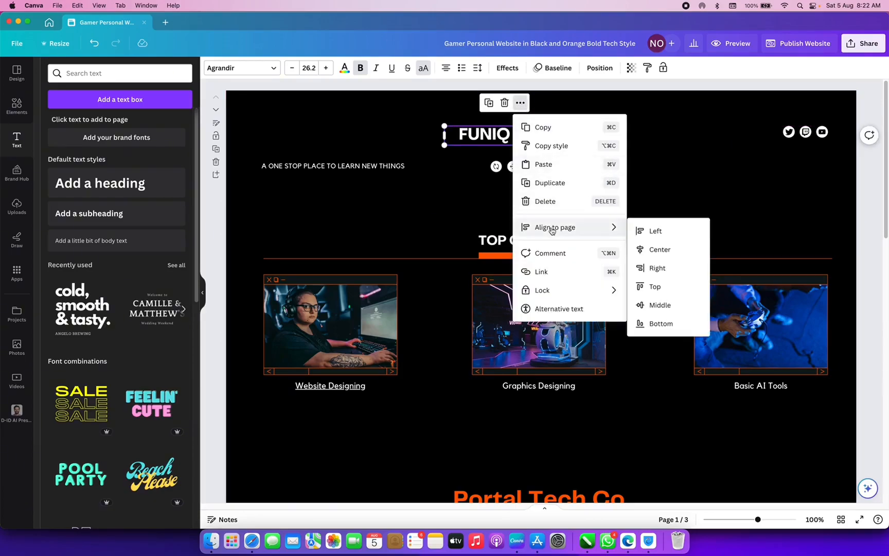
{"action": "left_click", "coordinate": [663, 257]}
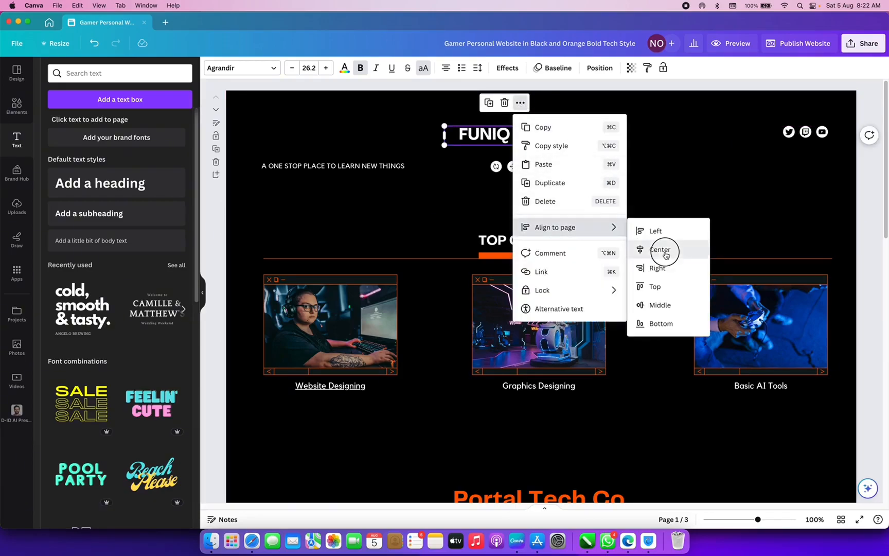
- Centre the tagline horizontally on page 1 under the heading
{"action": "left_click", "coordinate": [361, 166]}
{"action": "right_click", "coordinate": [358, 171]}
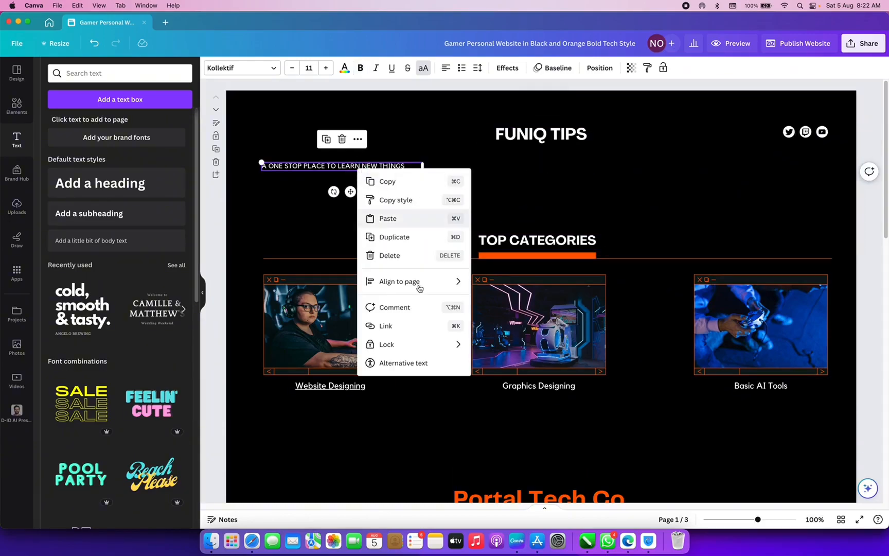
{"action": "mouse_move", "coordinate": [437, 284]}
{"action": "left_click", "coordinate": [499, 303]}
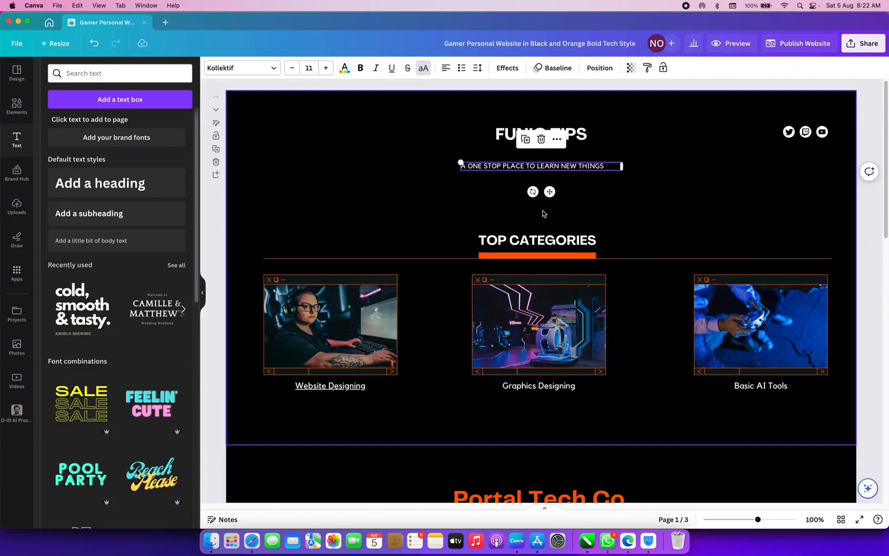
{"action": "left_click_drag", "start_coordinate": [546, 190], "coordinate": [544, 176]}
{"action": "scroll", "coordinate": [582, 263], "scroll_direction": "down", "scroll_amount": 8}
{"action": "scroll", "coordinate": [582, 263], "scroll_direction": "down", "scroll_amount": 5}
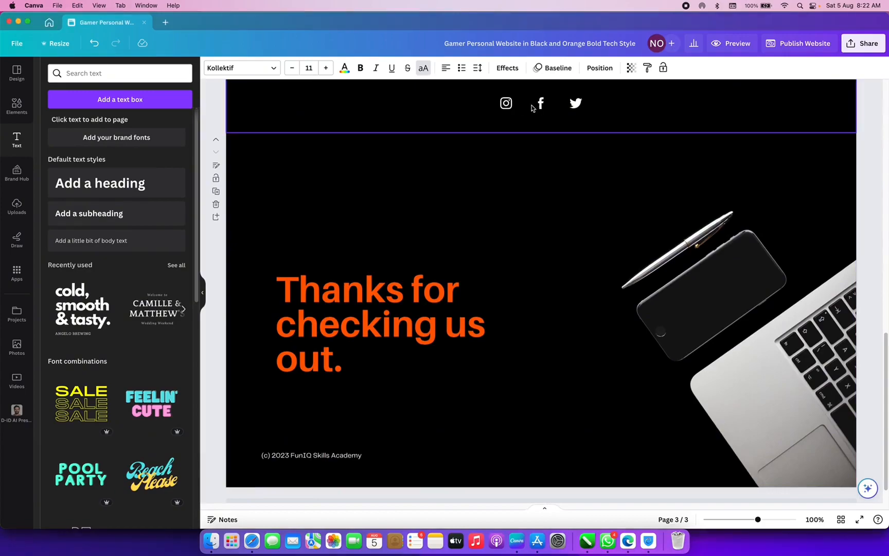
{"action": "scroll", "coordinate": [535, 111], "scroll_direction": "up", "scroll_amount": 15}
- Delete the Twitter, Twitch and YouTube icons from the header
{"action": "left_click", "coordinate": [788, 132]}
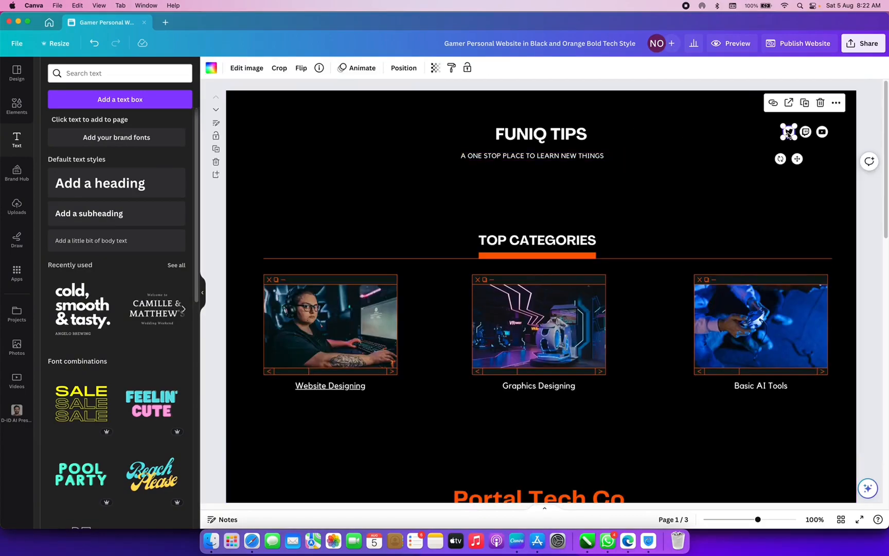
{"action": "key", "text": "Delete"}
{"action": "left_click", "coordinate": [806, 132]}
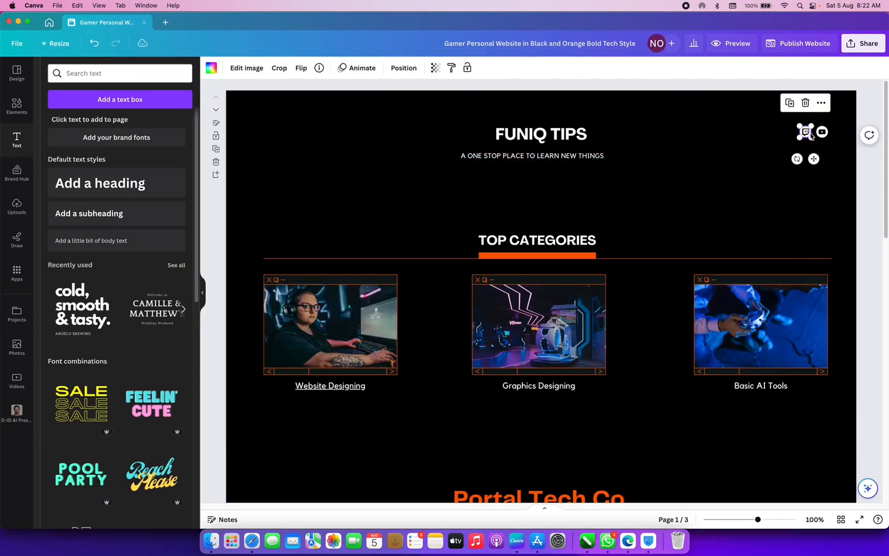
{"action": "key", "text": "Delete"}
{"action": "left_click", "coordinate": [822, 132]}
{"action": "key", "text": "Delete"}
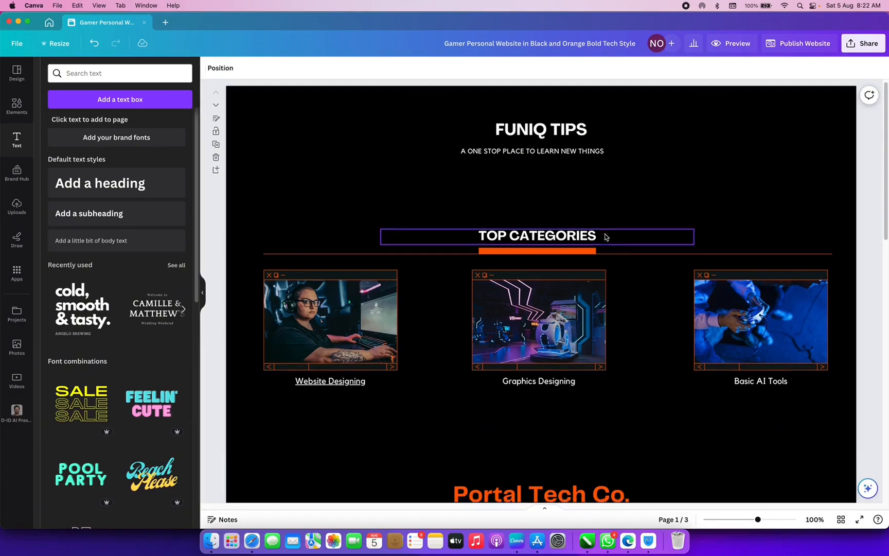
- Centre-align the tagline 'A ONE STOP PLACE TO LEARN NEW THINGS' within its box
{"action": "scroll", "coordinate": [605, 237], "scroll_direction": "down", "scroll_amount": 10}
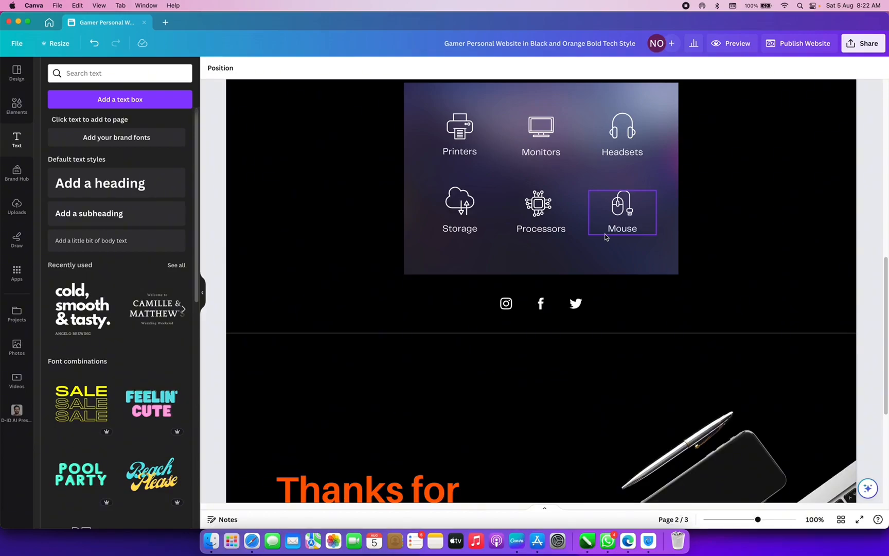
{"action": "scroll", "coordinate": [604, 234], "scroll_direction": "up", "scroll_amount": 10}
{"action": "left_click", "coordinate": [517, 157]}
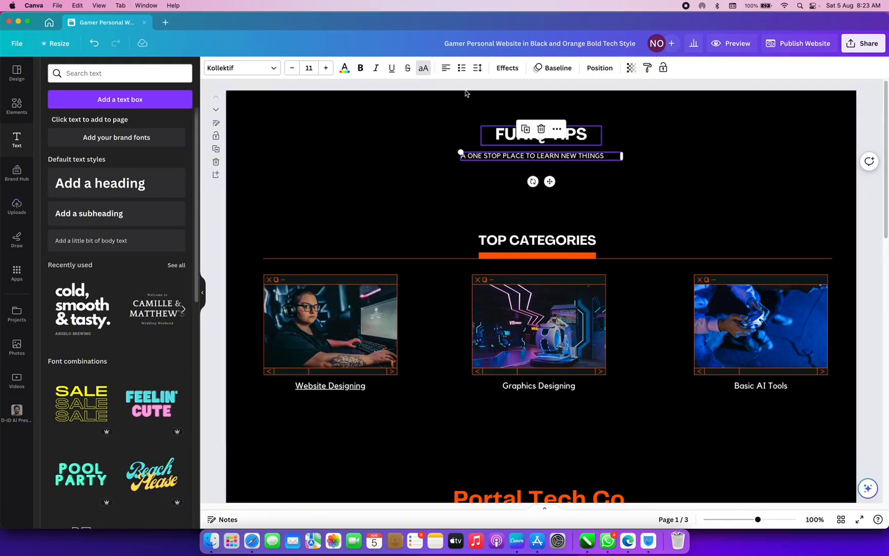
{"action": "left_click", "coordinate": [445, 71]}
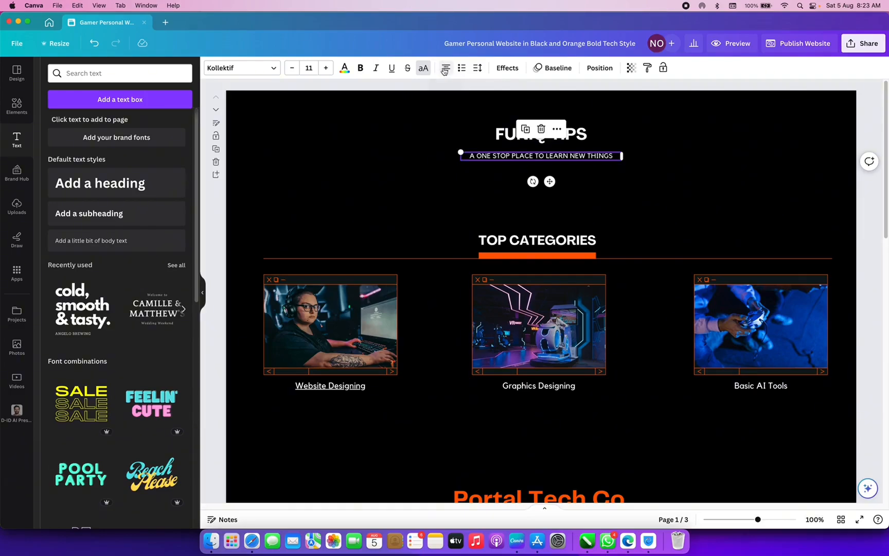
- Preview the site in mobile view, scrolling down to the orange thank-you footer
{"action": "left_click", "coordinate": [730, 44]}
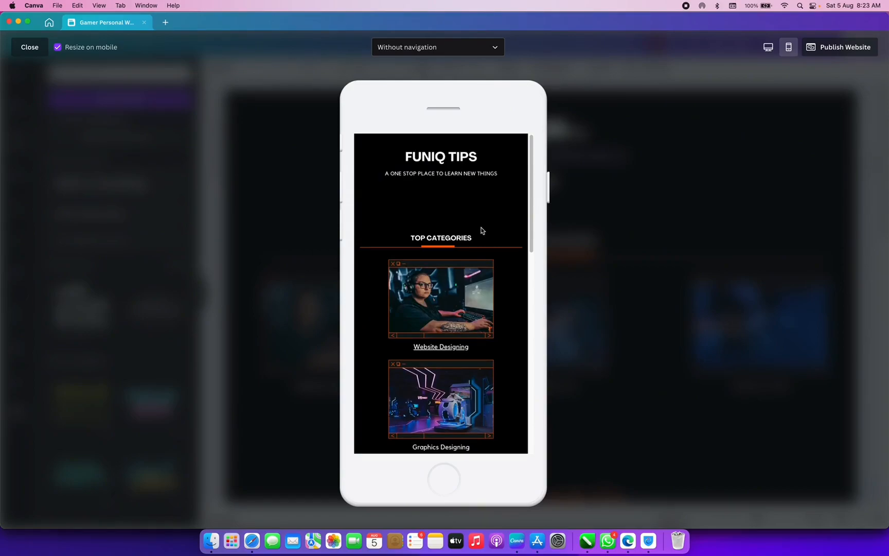
{"action": "scroll", "coordinate": [474, 257], "scroll_direction": "down", "scroll_amount": 5}
{"action": "scroll", "coordinate": [473, 263], "scroll_direction": "down", "scroll_amount": 10}
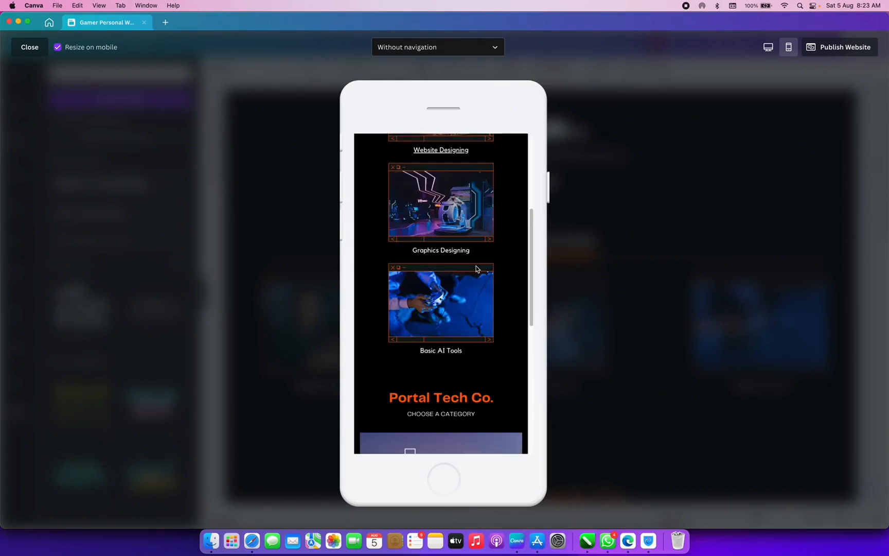
{"action": "scroll", "coordinate": [477, 273], "scroll_direction": "down", "scroll_amount": 3}
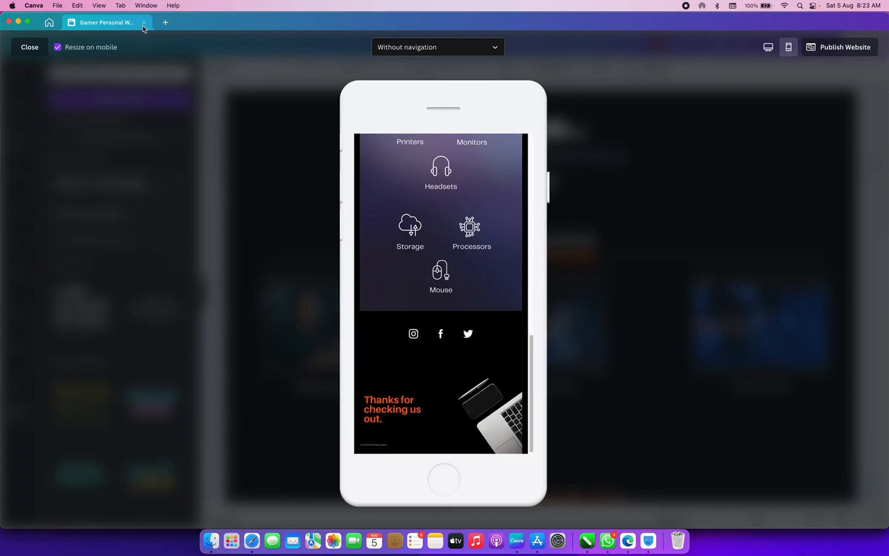
{"action": "left_click", "coordinate": [477, 47]}
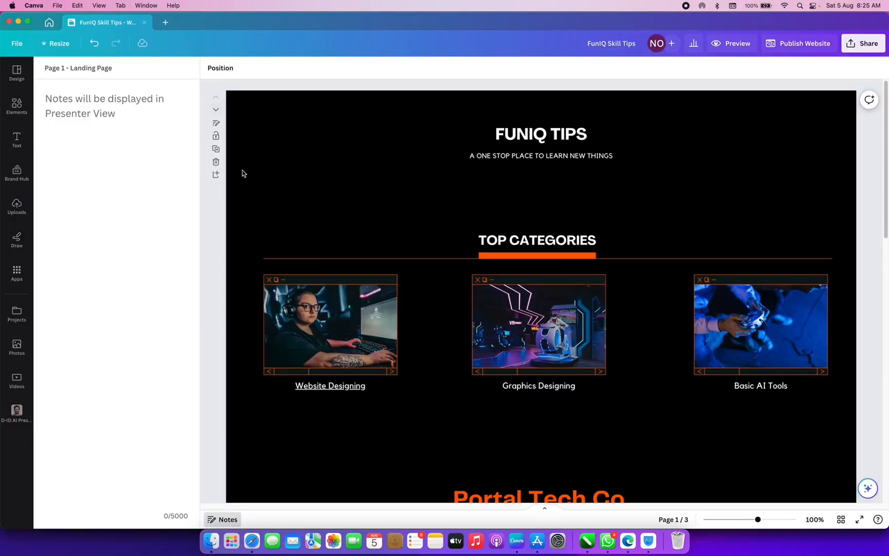
- Title page 2 'Services' and begin retitling page 3 as 'Thank you'
{"action": "scroll", "coordinate": [253, 170], "scroll_direction": "down", "scroll_amount": 5}
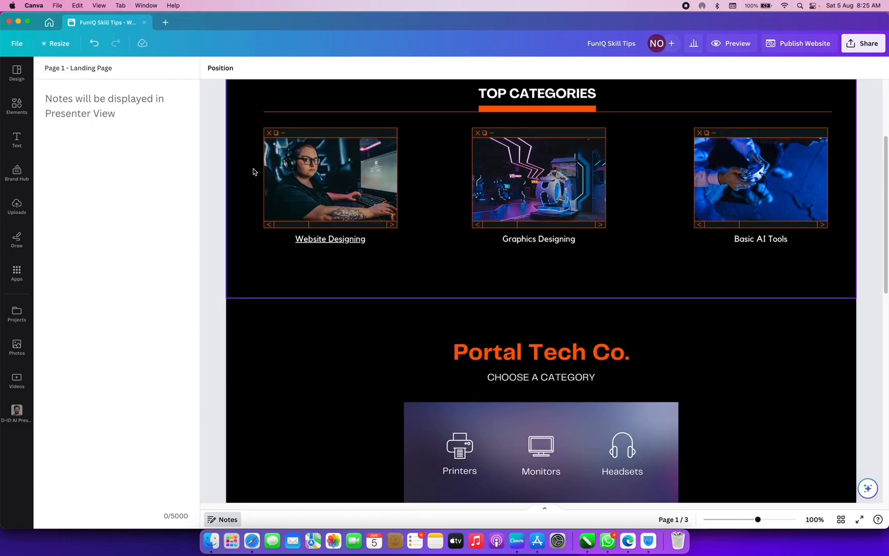
{"action": "scroll", "coordinate": [261, 215], "scroll_direction": "down", "scroll_amount": 2}
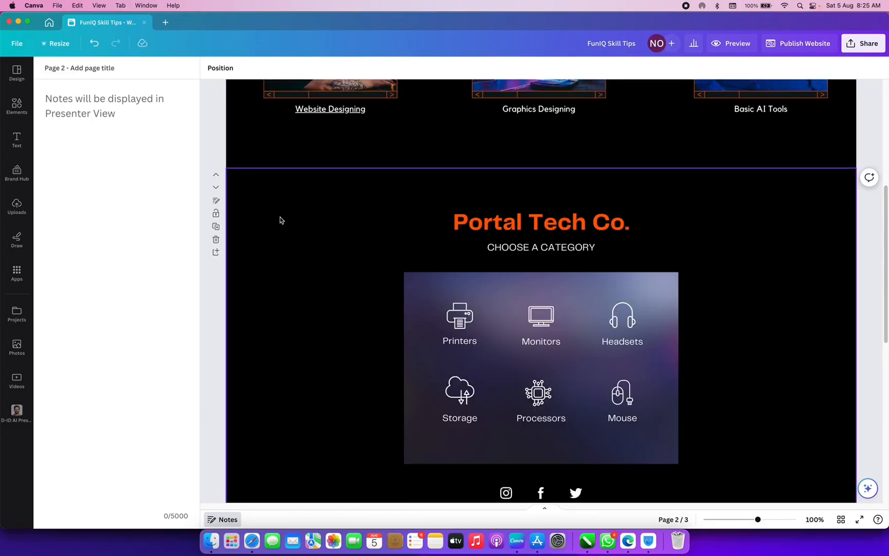
{"action": "left_click", "coordinate": [97, 69]}
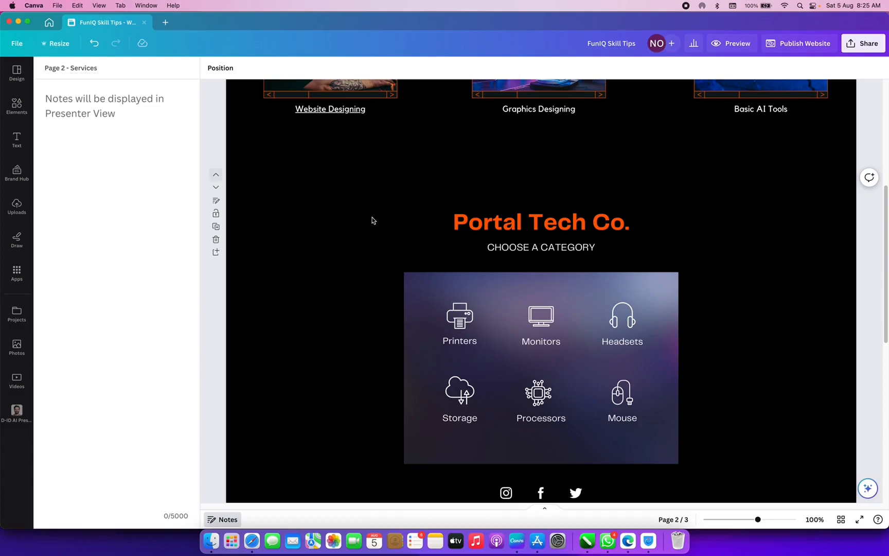
{"action": "scroll", "coordinate": [381, 221], "scroll_direction": "down", "scroll_amount": 5}
{"action": "double_click", "coordinate": [106, 69]}
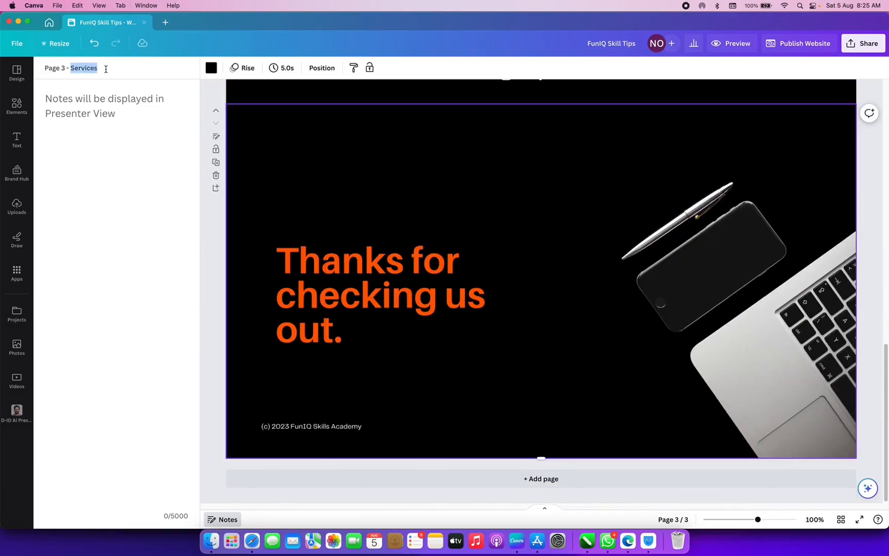
{"action": "type", "text": "Thank you"}
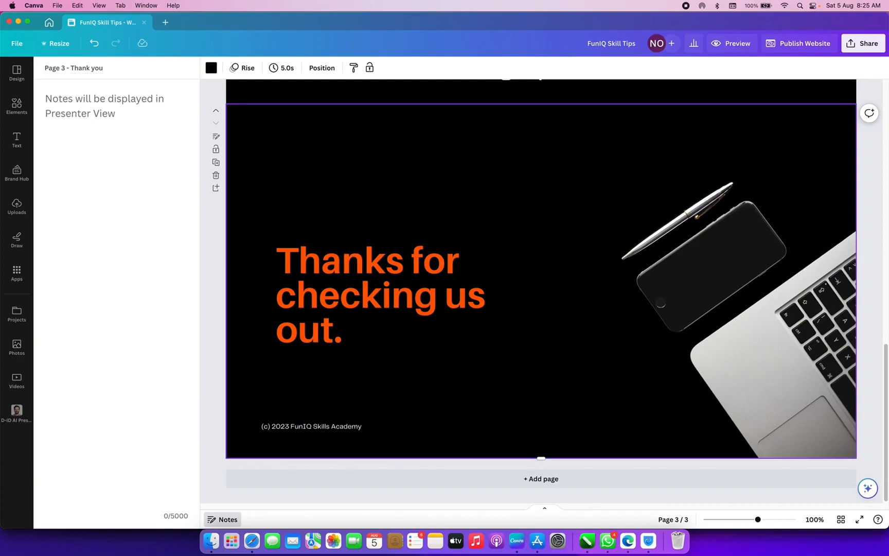
- Replace the thank-you message with 'Contact us' and move it higher on the page
{"action": "double_click", "coordinate": [334, 275]}
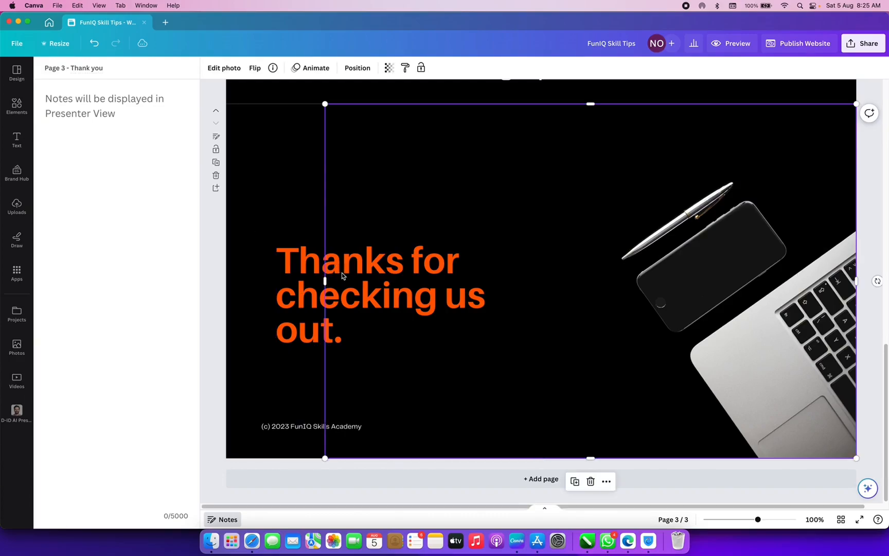
{"action": "left_click", "coordinate": [292, 269]}
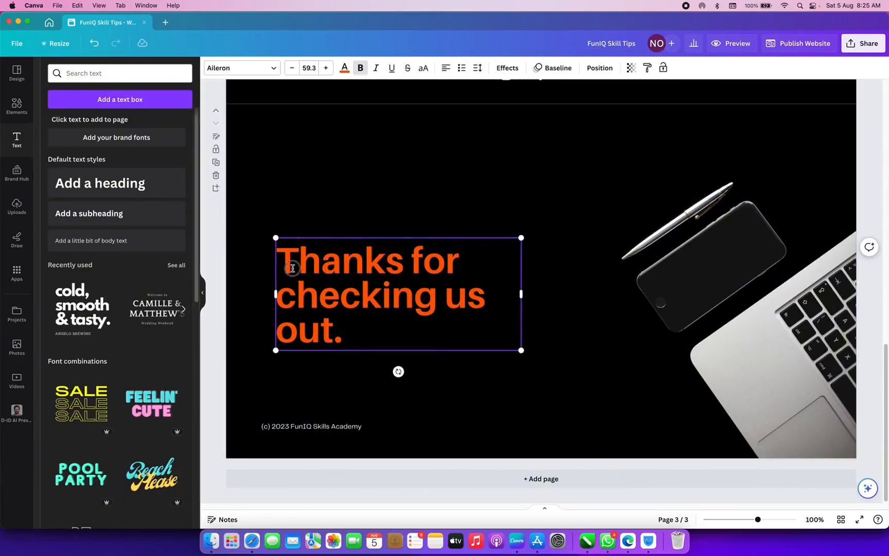
{"action": "double_click", "coordinate": [293, 268]}
{"action": "triple_click", "coordinate": [292, 268]}
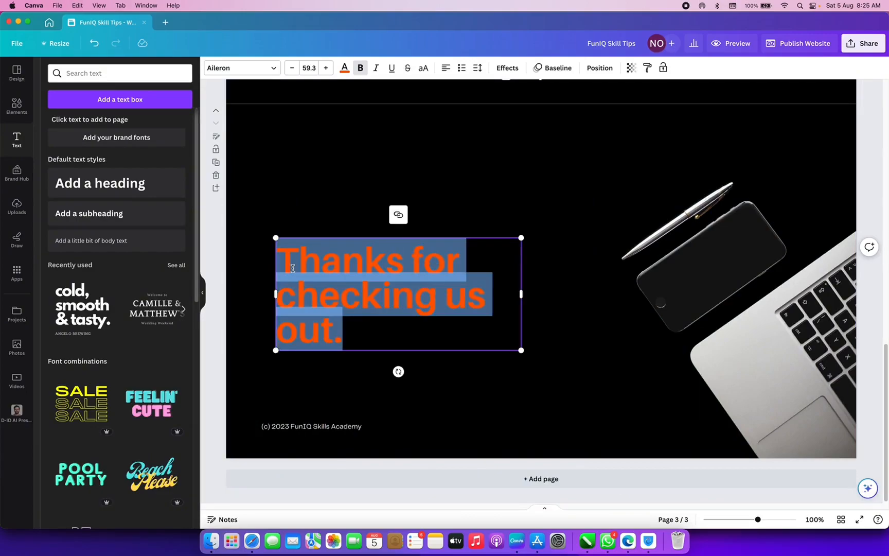
{"action": "type", "text": "Contact us"}
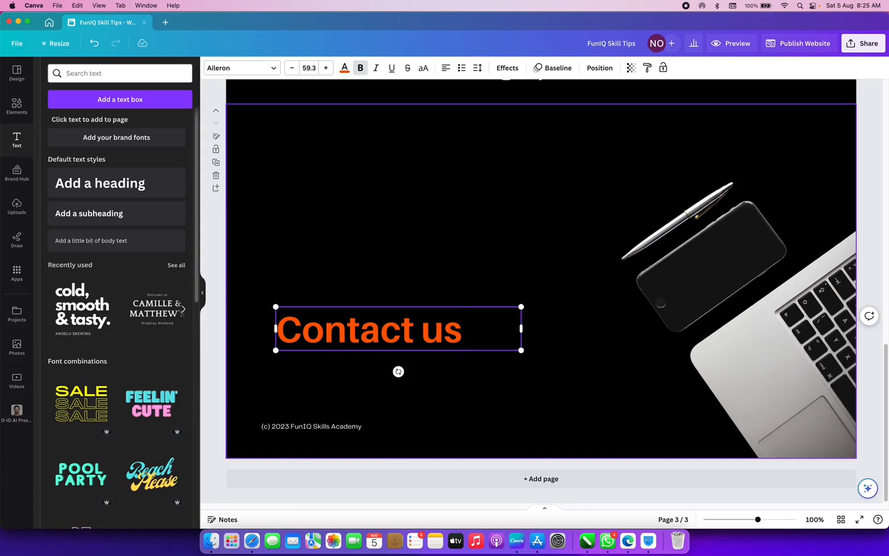
{"action": "left_click", "coordinate": [338, 193]}
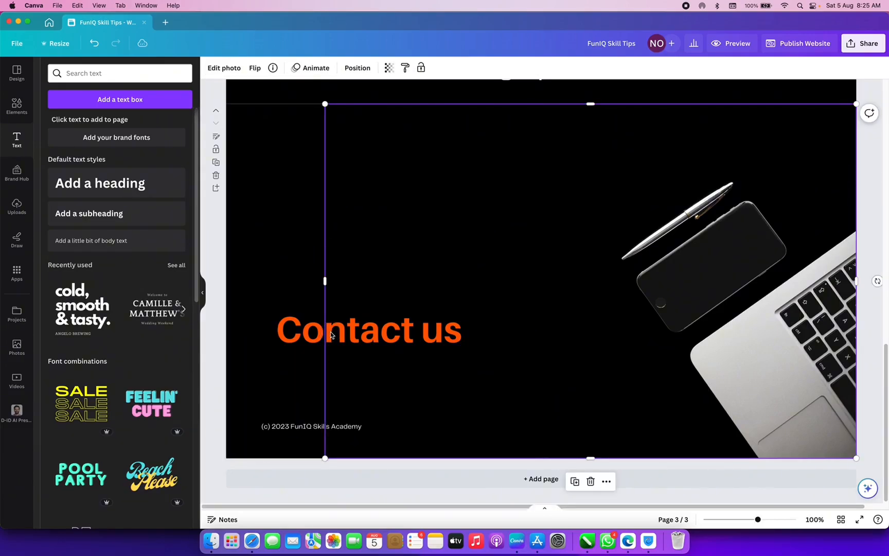
{"action": "left_click", "coordinate": [311, 336]}
{"action": "left_click_drag", "start_coordinate": [311, 338], "coordinate": [310, 266]}
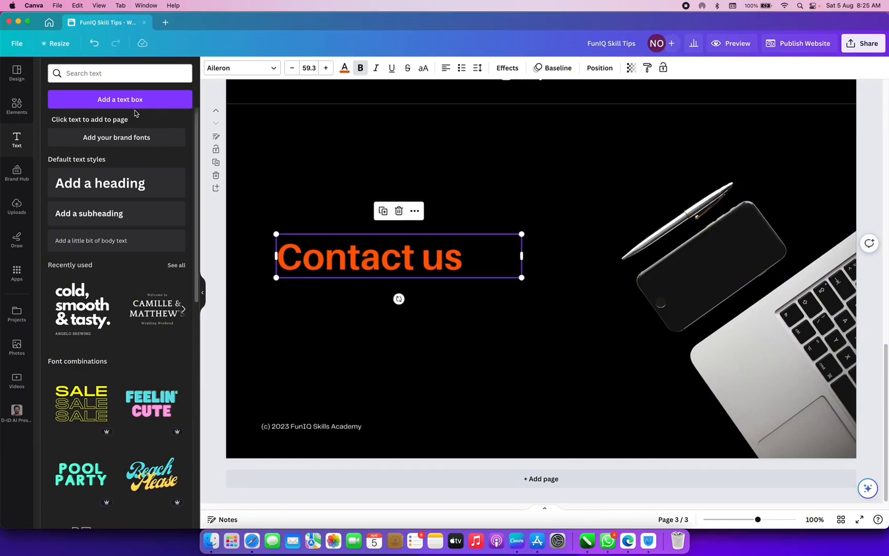
- Add a left-aligned text box with the contact e-mail and a two-line street address
{"action": "left_click", "coordinate": [111, 102]}
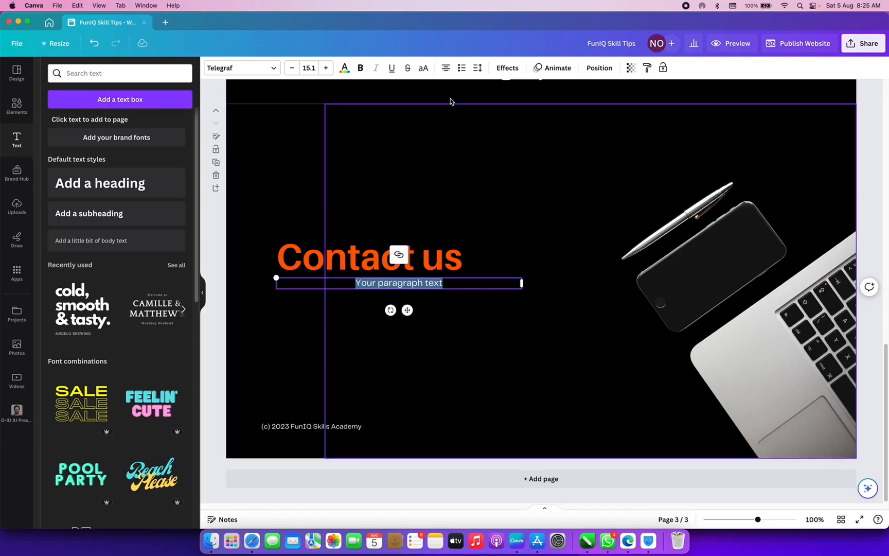
{"action": "left_click", "coordinate": [445, 68]}
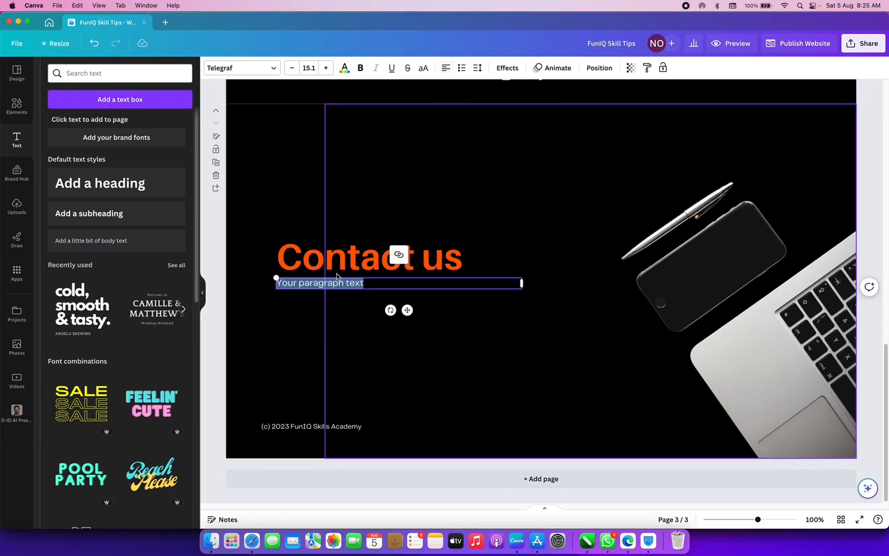
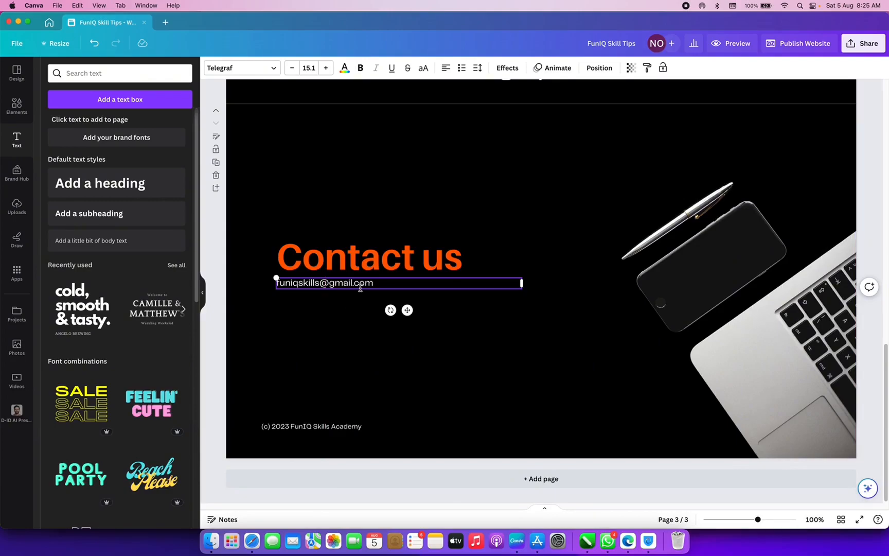
{"action": "key", "text": "Return"}
{"action": "key", "text": "Return"}
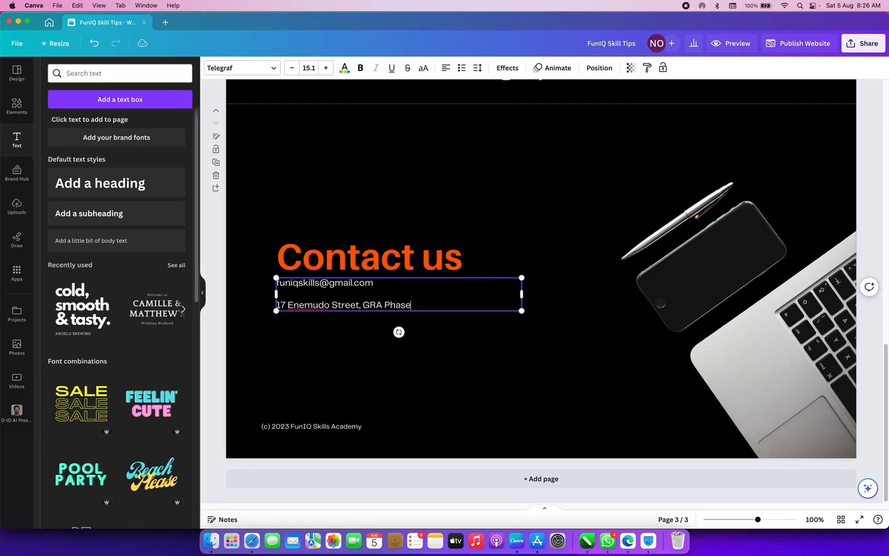
{"action": "type", "text": ","}
{"action": "key", "text": "Return"}
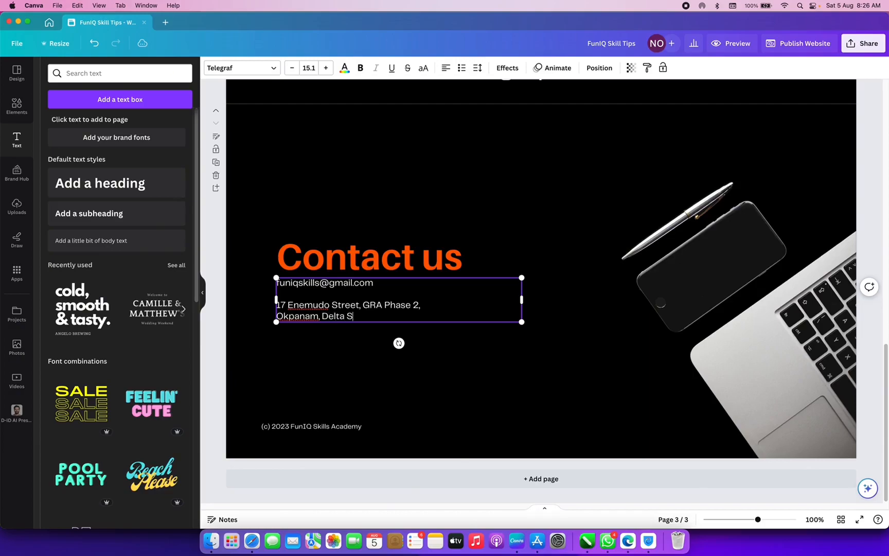
- Reposition the contact details text box below the Contact us heading
{"action": "left_click", "coordinate": [353, 362]}
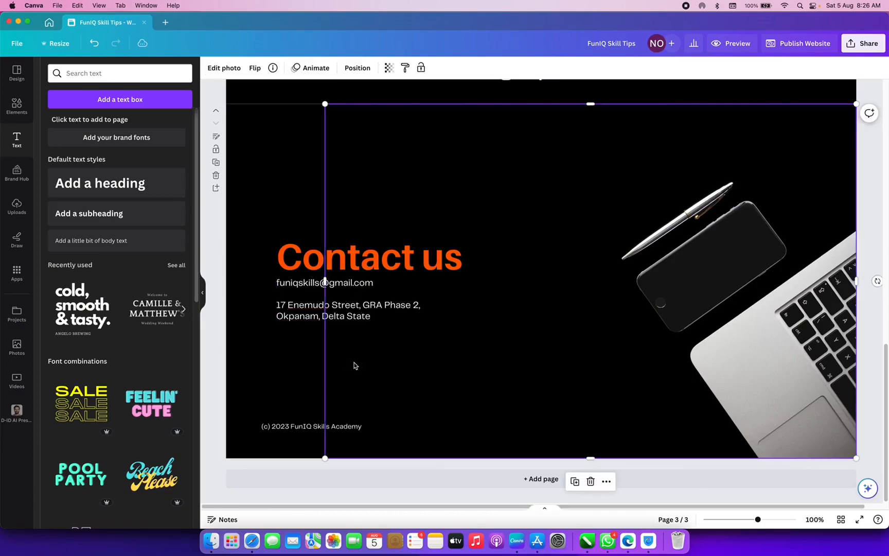
{"action": "left_click", "coordinate": [291, 316]}
{"action": "left_click_drag", "start_coordinate": [296, 307], "coordinate": [298, 306]}
{"action": "left_click", "coordinate": [317, 247]}
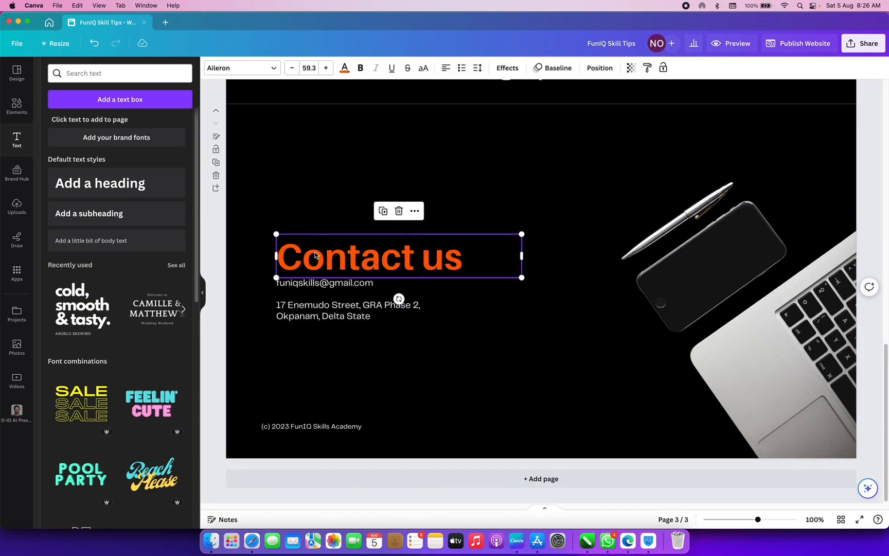
- Search the apps for 'map' and launch Google Maps
{"action": "left_click", "coordinate": [17, 272]}
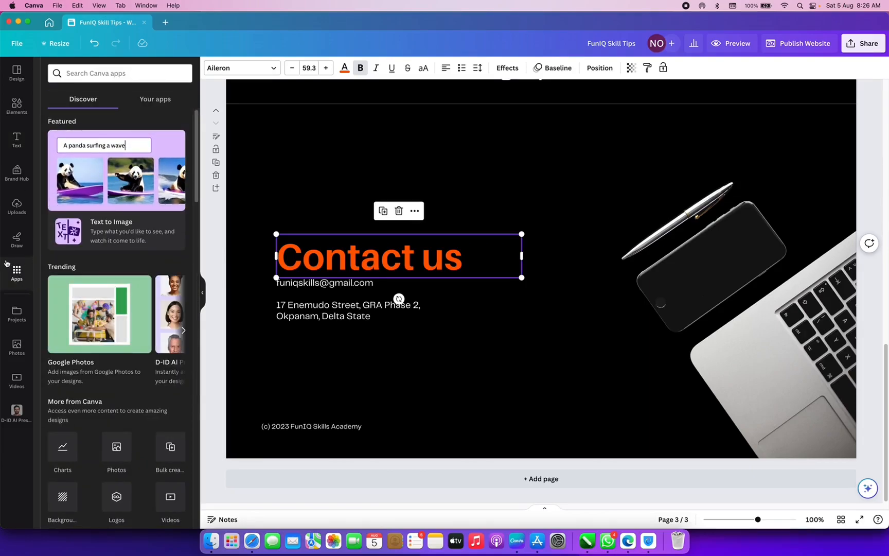
{"action": "left_click", "coordinate": [92, 73]}
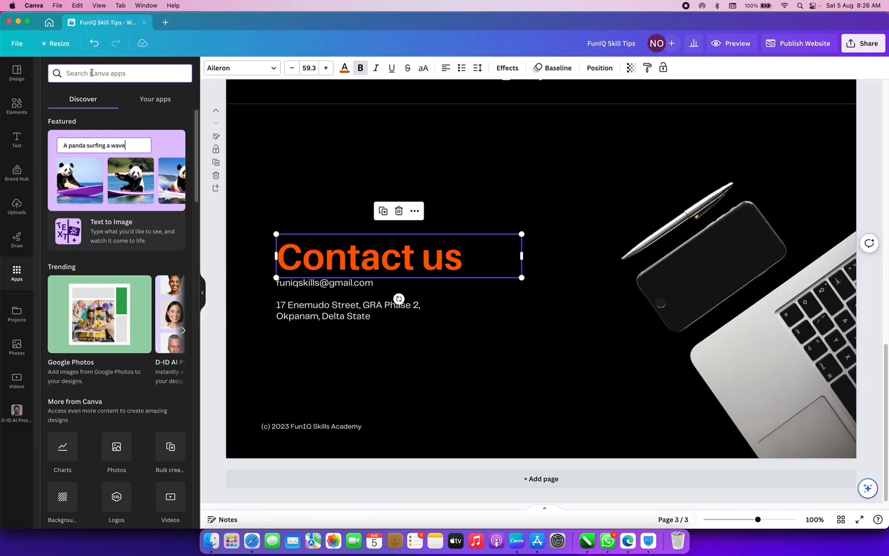
{"action": "type", "text": "map"}
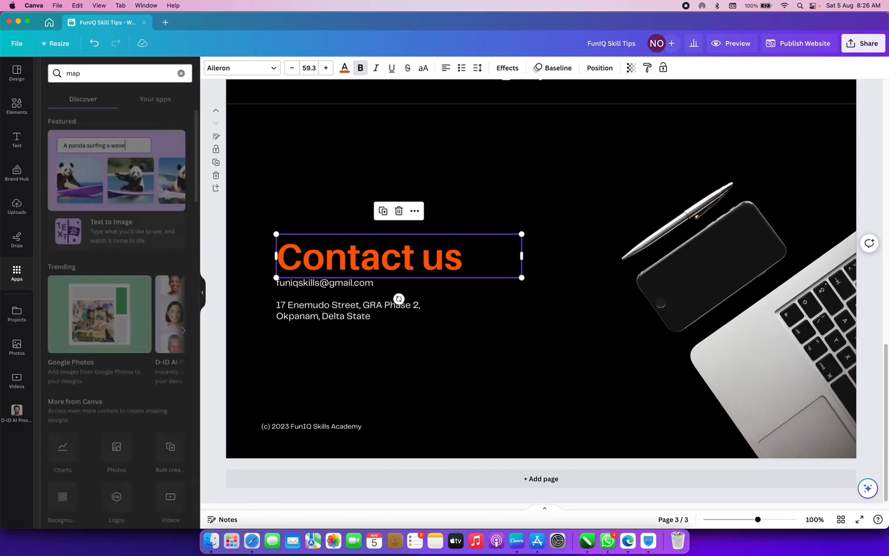
{"action": "left_click", "coordinate": [57, 110]}
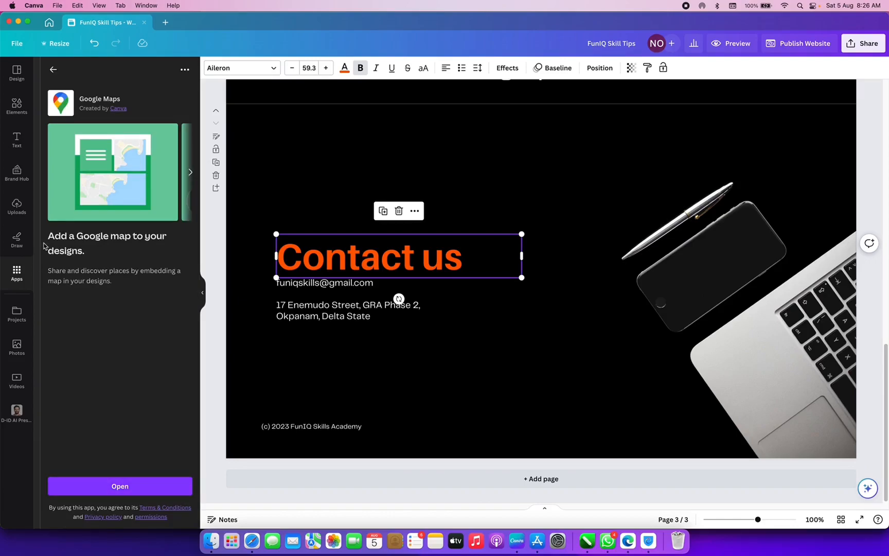
{"action": "left_click", "coordinate": [118, 483]}
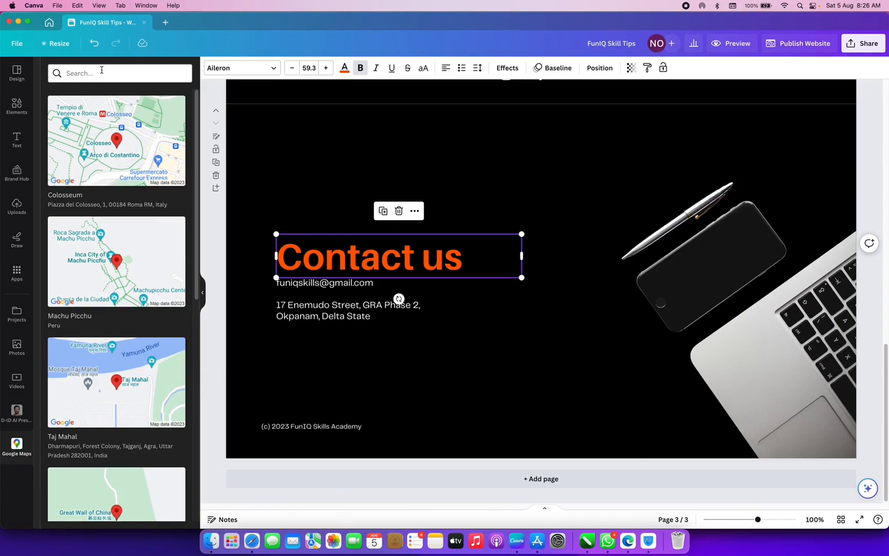
- Insert the Colosseum map and move the contact details and copyright line below it
{"action": "left_click", "coordinate": [111, 142]}
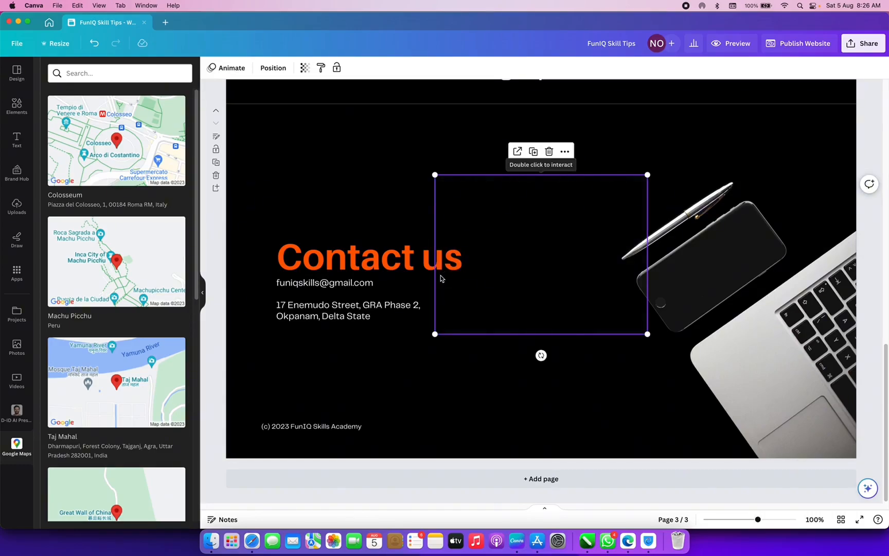
{"action": "left_click", "coordinate": [341, 319]}
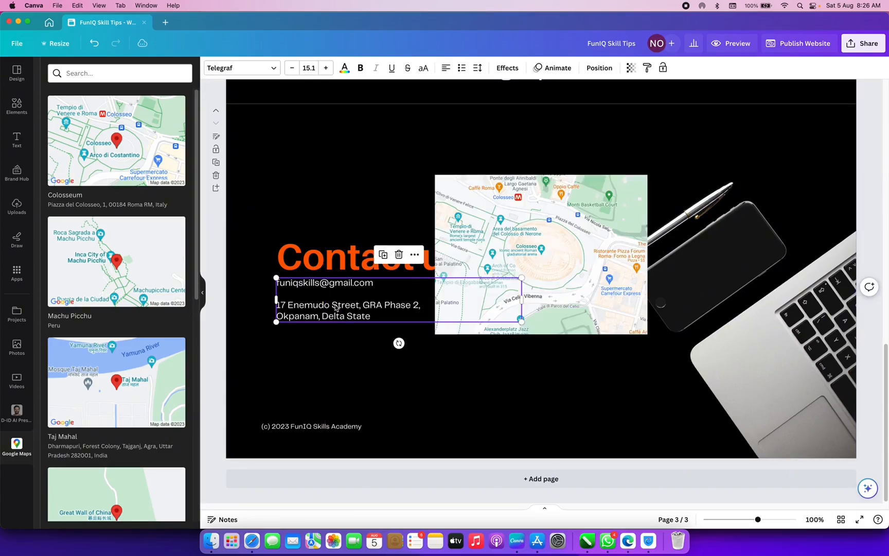
{"action": "left_click_drag", "start_coordinate": [340, 319], "coordinate": [332, 364]}
{"action": "left_click", "coordinate": [297, 426]}
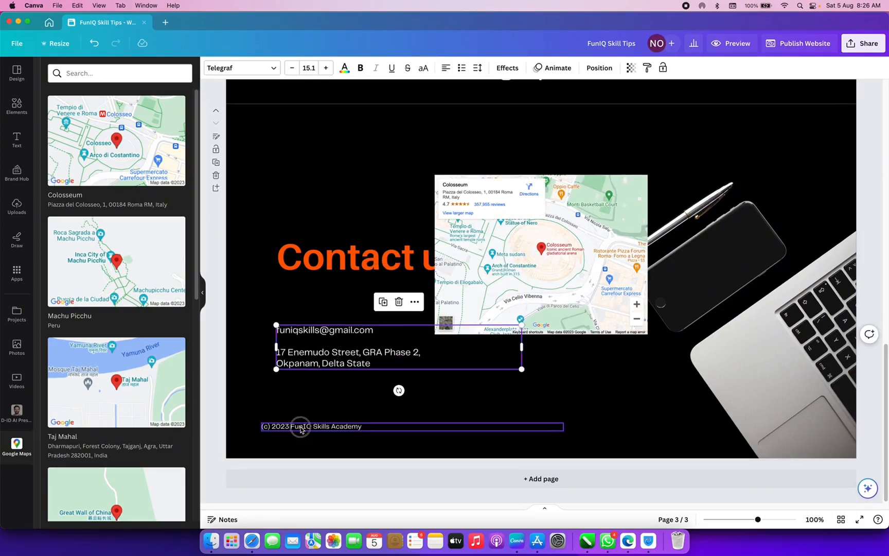
{"action": "left_click_drag", "start_coordinate": [298, 426], "coordinate": [312, 426]}
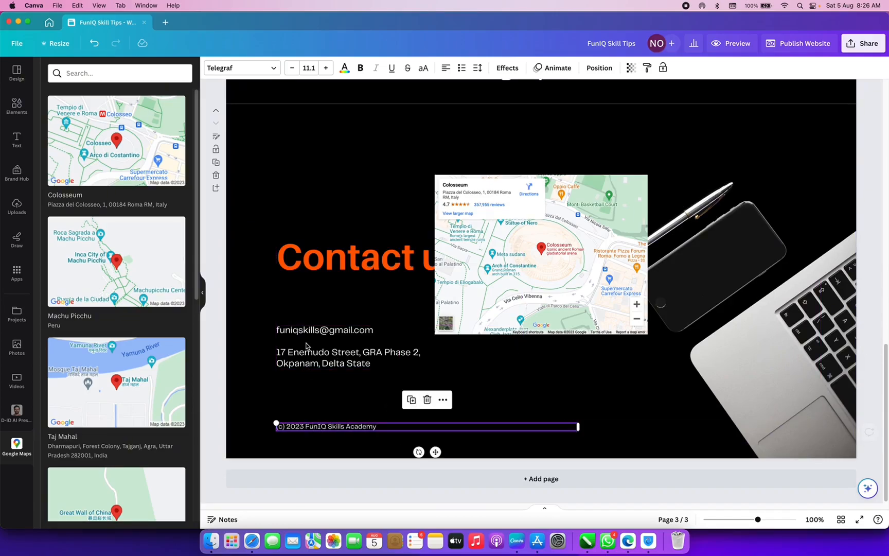
- Stack the Contact us heading, map and contact details in a left-aligned column
{"action": "left_click_drag", "start_coordinate": [308, 271], "coordinate": [310, 179]}
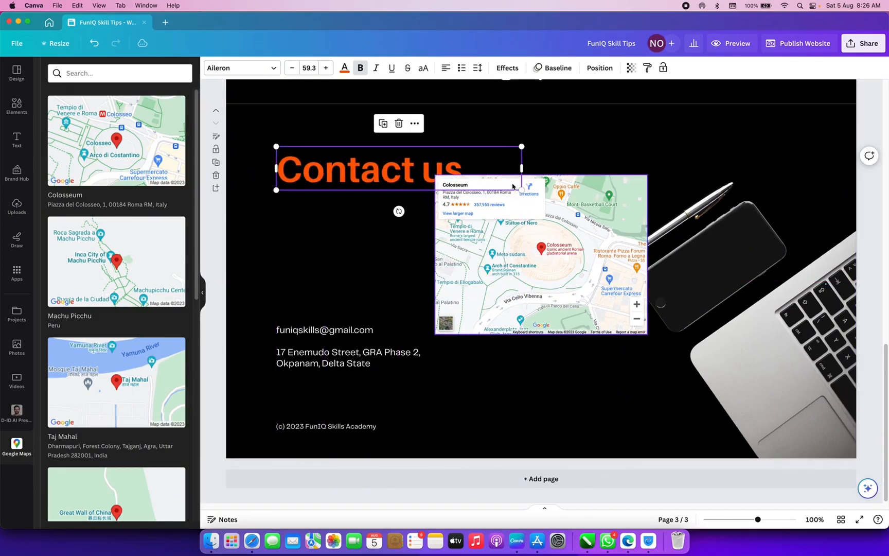
{"action": "left_click_drag", "start_coordinate": [522, 190], "coordinate": [471, 180]}
{"action": "left_click", "coordinate": [520, 236]}
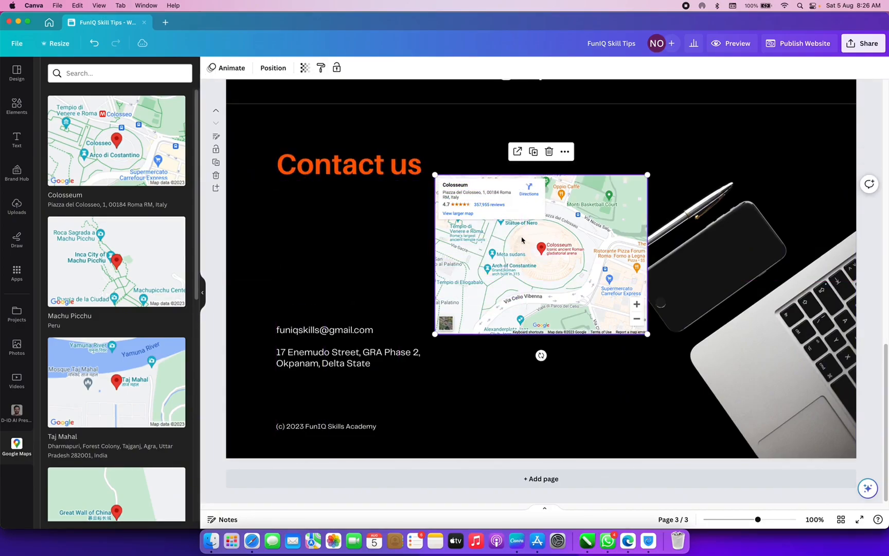
{"action": "left_click_drag", "start_coordinate": [530, 249], "coordinate": [369, 248]}
{"action": "left_click_drag", "start_coordinate": [340, 357], "coordinate": [333, 388]}
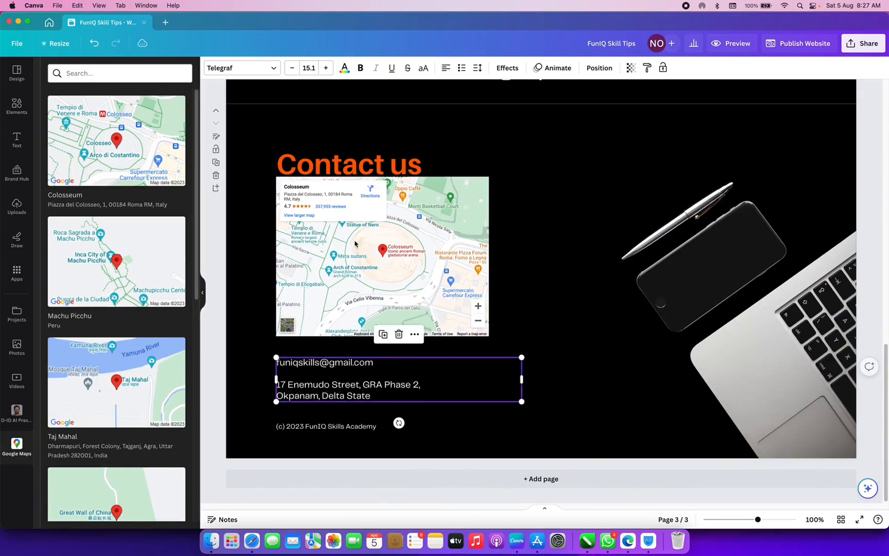
{"action": "left_click_drag", "start_coordinate": [381, 177], "coordinate": [382, 172]}
{"action": "left_click_drag", "start_coordinate": [321, 172], "coordinate": [319, 153]}
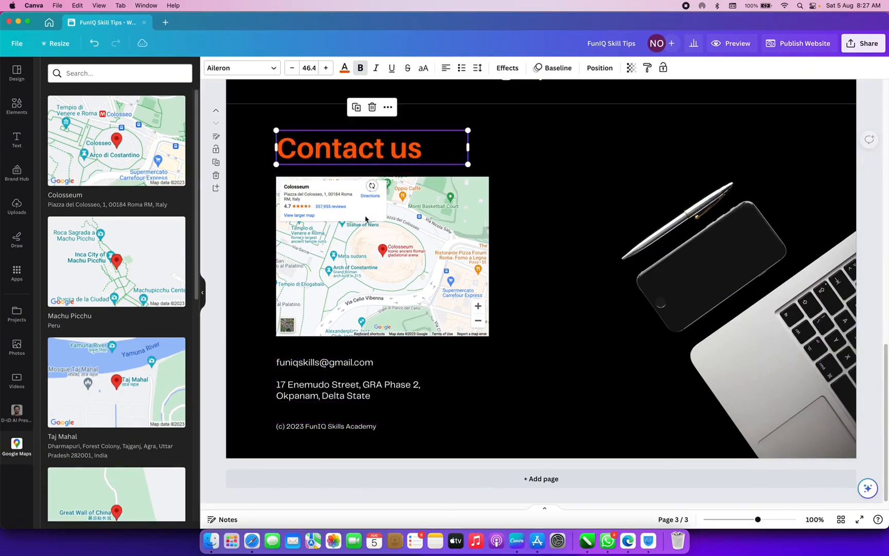
{"action": "left_click_drag", "start_coordinate": [380, 236], "coordinate": [381, 244]}
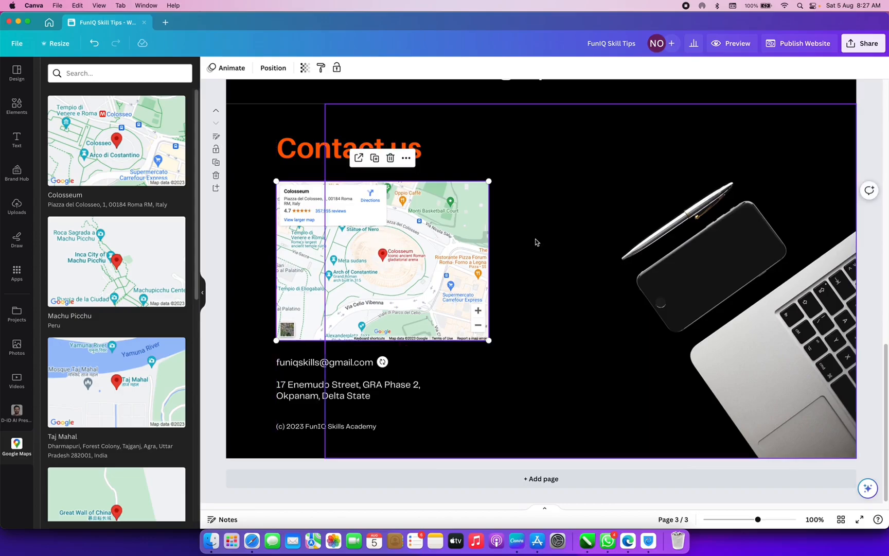
{"action": "left_click", "coordinate": [516, 243]}
- Crop the laptop photo's left side inward
{"action": "scroll", "coordinate": [517, 244], "scroll_direction": "up", "scroll_amount": 2}
{"action": "scroll", "coordinate": [518, 244], "scroll_direction": "up", "scroll_amount": 10}
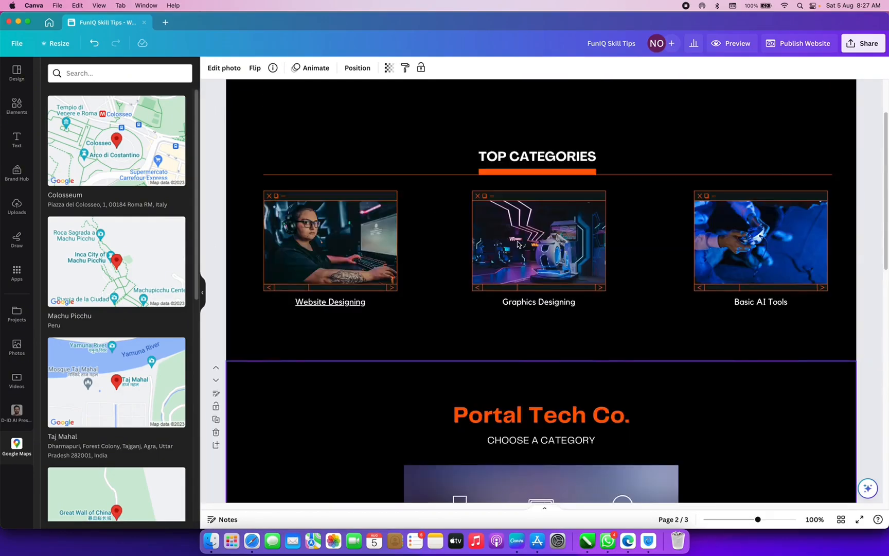
{"action": "scroll", "coordinate": [518, 243], "scroll_direction": "down", "scroll_amount": 10}
{"action": "scroll", "coordinate": [519, 244], "scroll_direction": "up", "scroll_amount": 2}
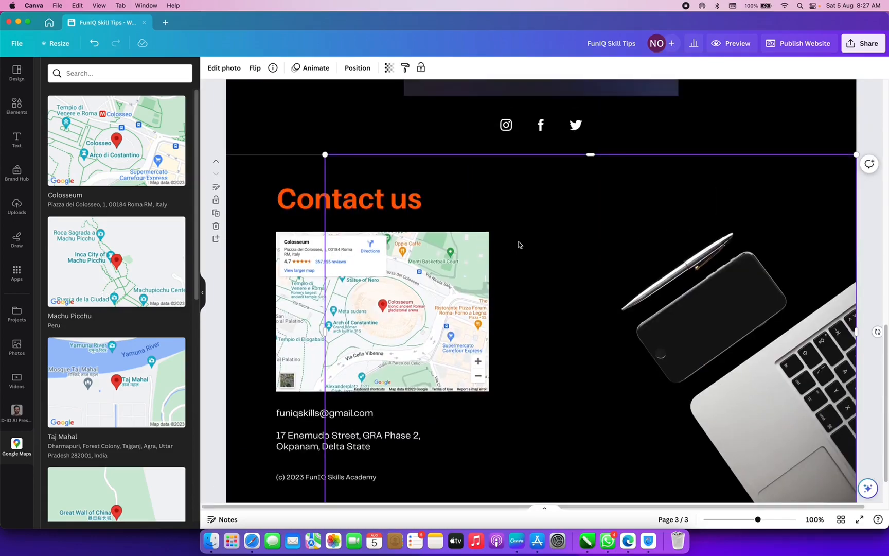
{"action": "left_click", "coordinate": [258, 198]}
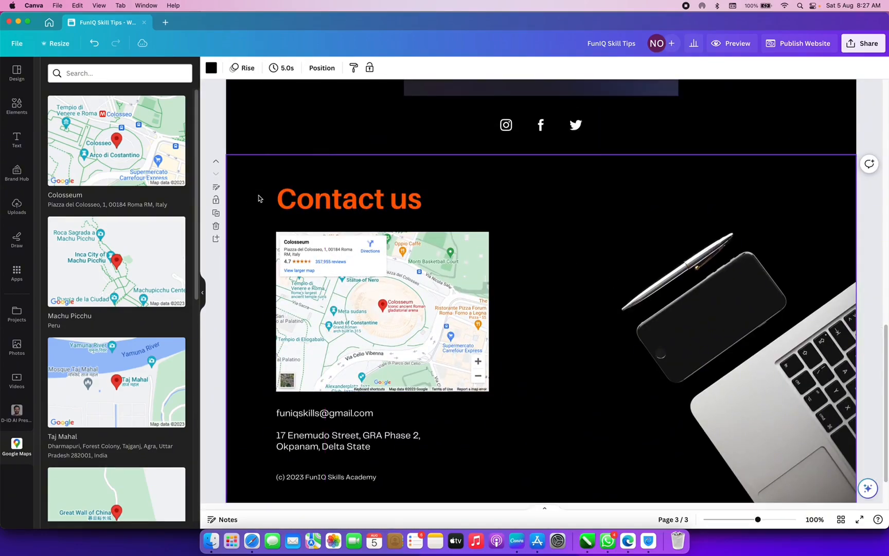
{"action": "left_click", "coordinate": [322, 203]}
{"action": "left_click", "coordinate": [521, 227]}
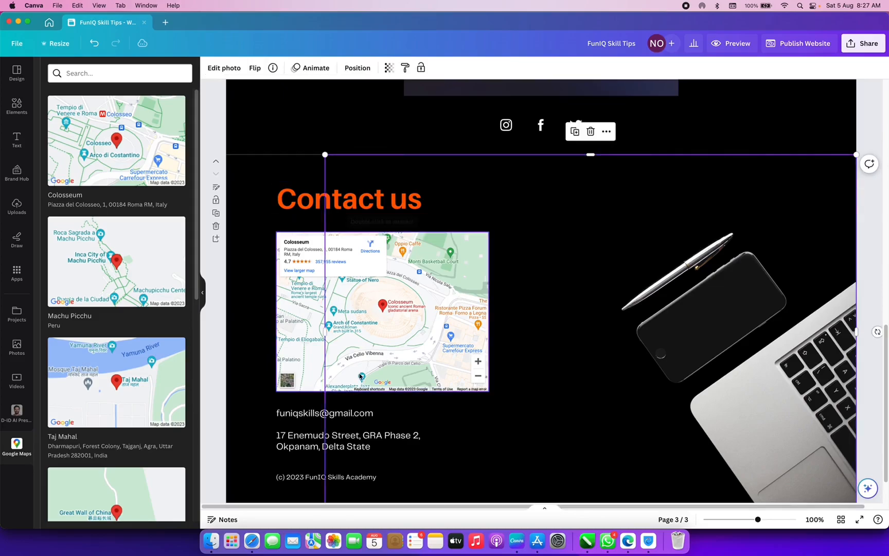
{"action": "left_click_drag", "start_coordinate": [326, 336], "coordinate": [613, 350]}
- Move the Contact us heading toward the page centre and centre its text
{"action": "left_click", "coordinate": [354, 204]}
{"action": "left_click_drag", "start_coordinate": [354, 204], "coordinate": [464, 200]}
{"action": "left_click", "coordinate": [446, 67]}
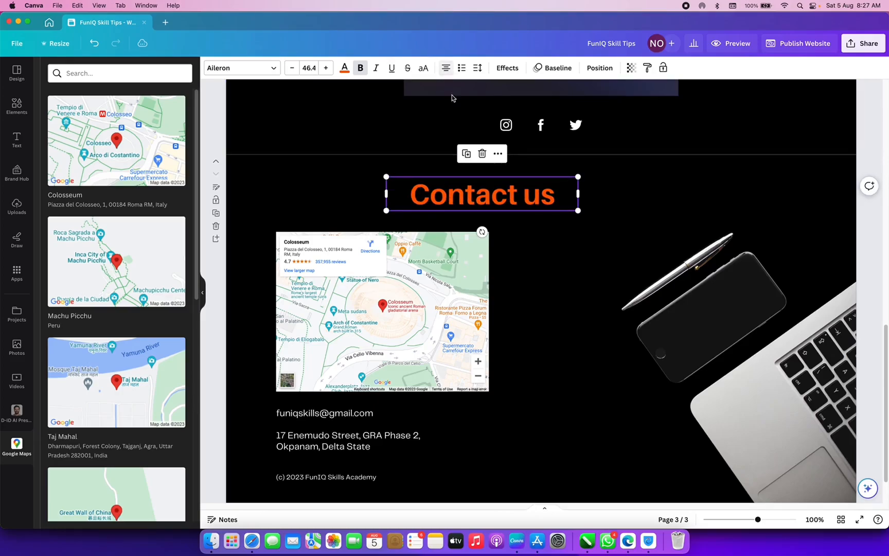
- Align the Contact us heading and the map to the page centre
{"action": "right_click", "coordinate": [462, 206]}
{"action": "mouse_move", "coordinate": [553, 318]}
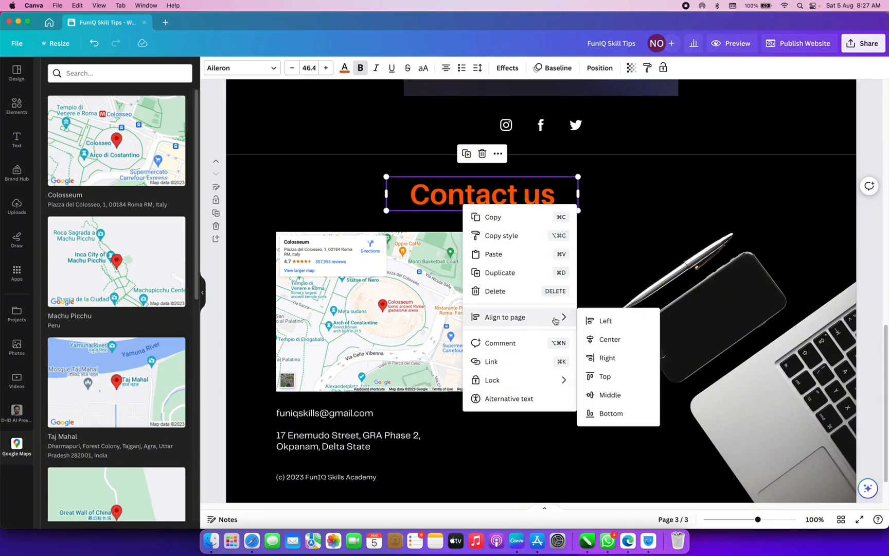
{"action": "left_click", "coordinate": [606, 340]}
{"action": "right_click", "coordinate": [448, 320]}
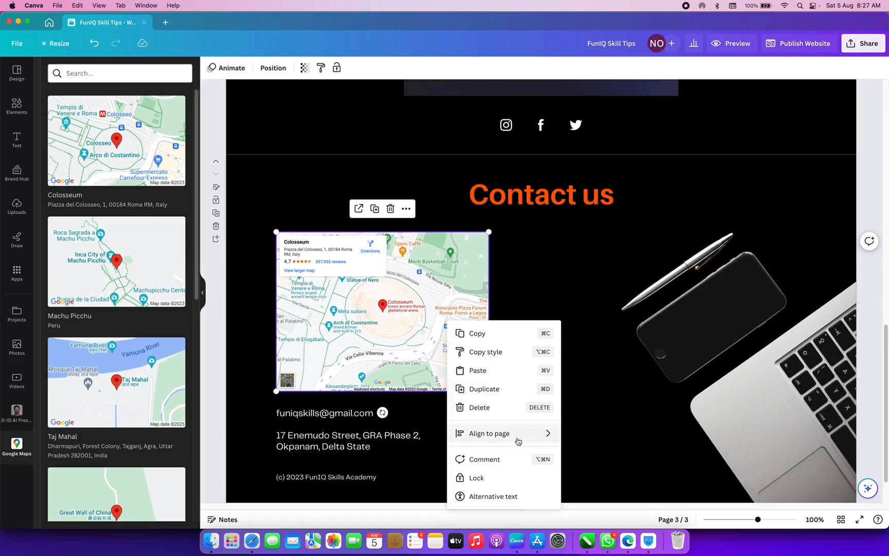
{"action": "mouse_move", "coordinate": [518, 441]}
{"action": "left_click", "coordinate": [592, 435]}
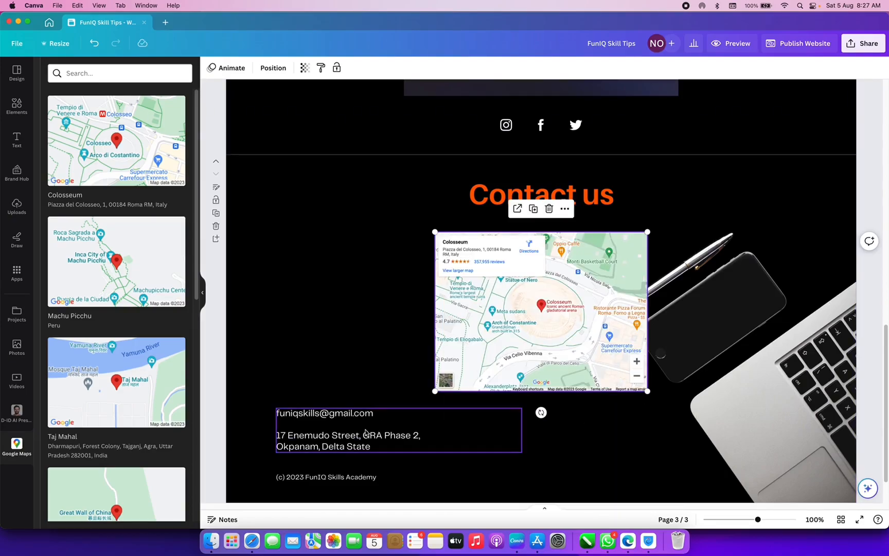
- Centre the contact details and copyright line on the page, with centre-aligned text
{"action": "right_click", "coordinate": [342, 432]}
{"action": "mouse_move", "coordinate": [406, 434]}
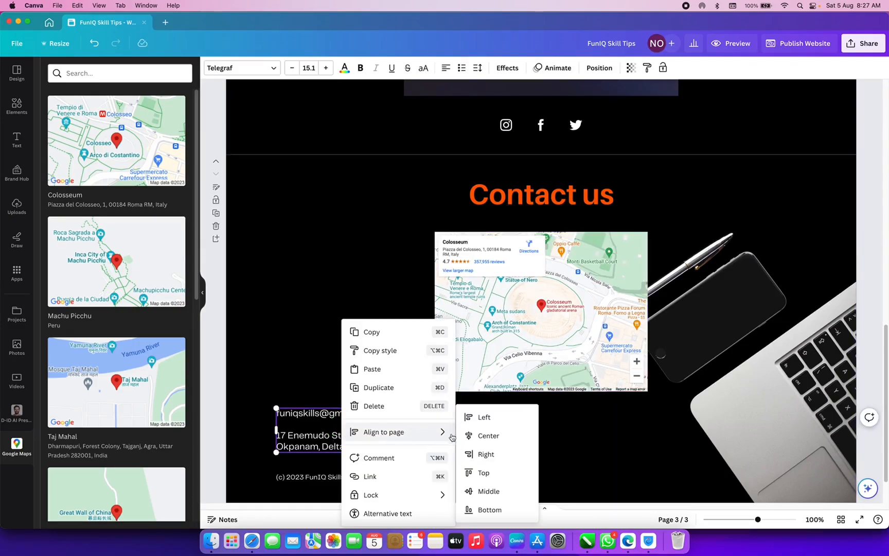
{"action": "left_click", "coordinate": [494, 436]}
{"action": "left_click", "coordinate": [449, 68]}
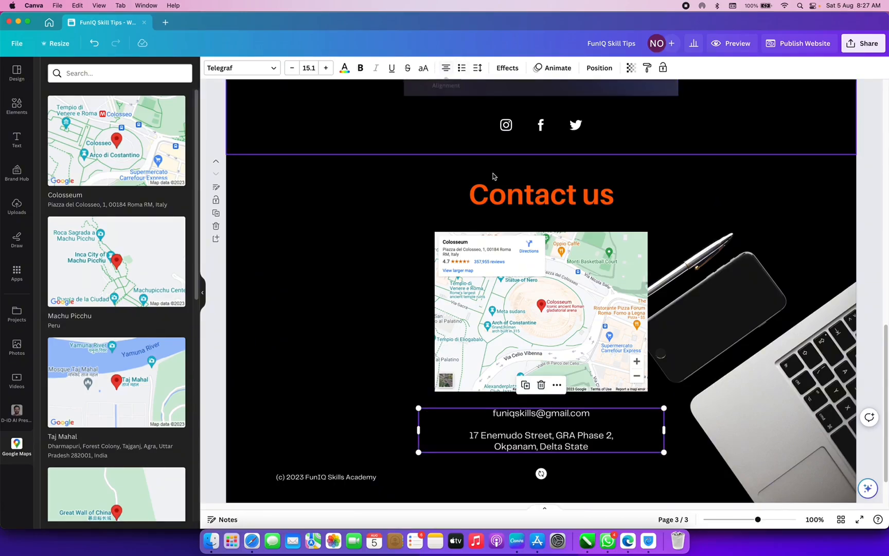
{"action": "left_click", "coordinate": [326, 477]}
{"action": "right_click", "coordinate": [326, 479]}
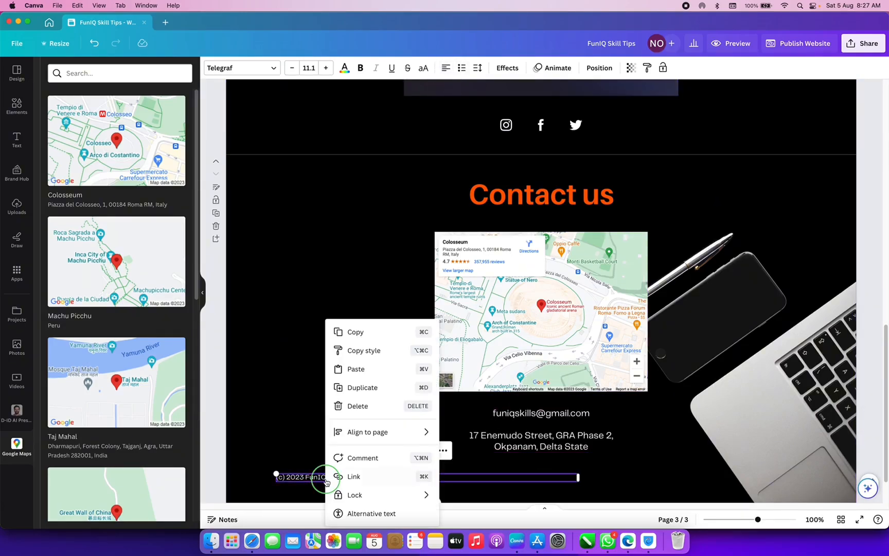
{"action": "mouse_move", "coordinate": [393, 434]}
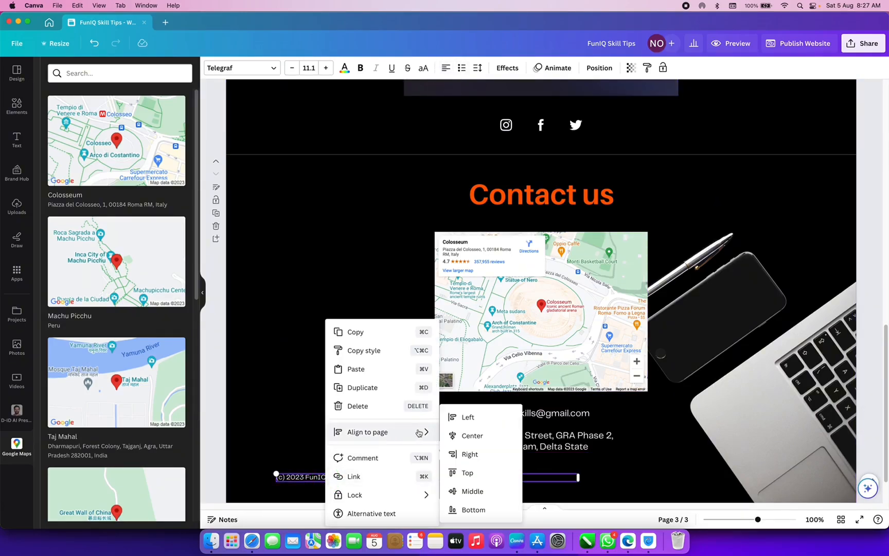
{"action": "left_click", "coordinate": [473, 437]}
{"action": "left_click", "coordinate": [447, 68]}
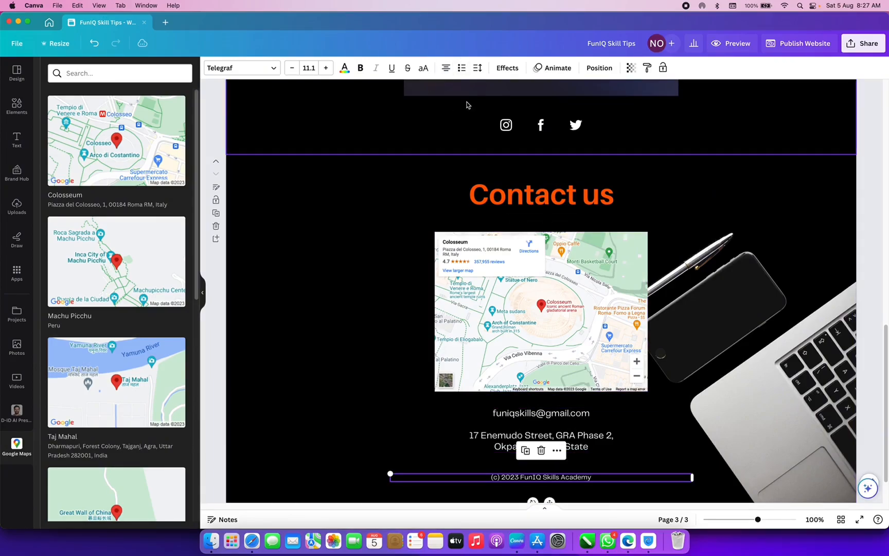
{"action": "left_click", "coordinate": [849, 359]}
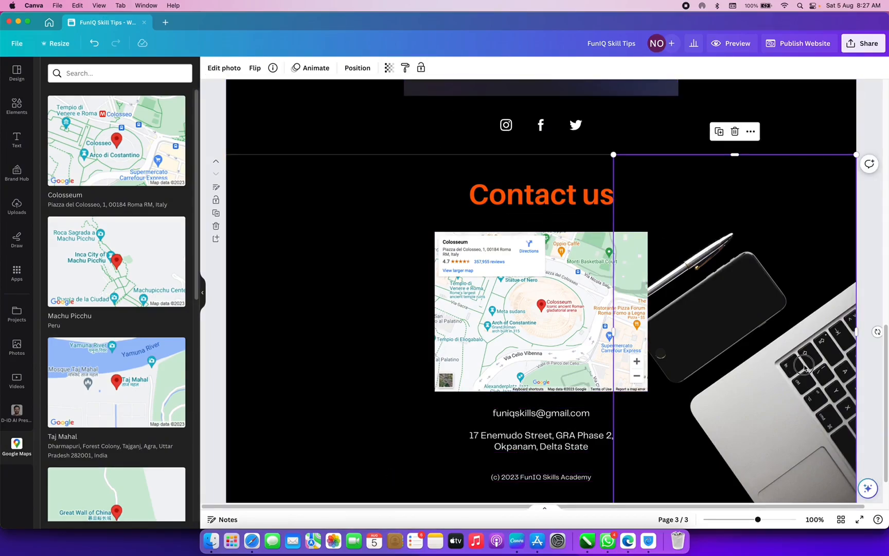
- Shift the laptop photo right, centre an enlarged map under Contact us, and open page 3's notes
{"action": "left_click_drag", "start_coordinate": [805, 367], "coordinate": [840, 364]}
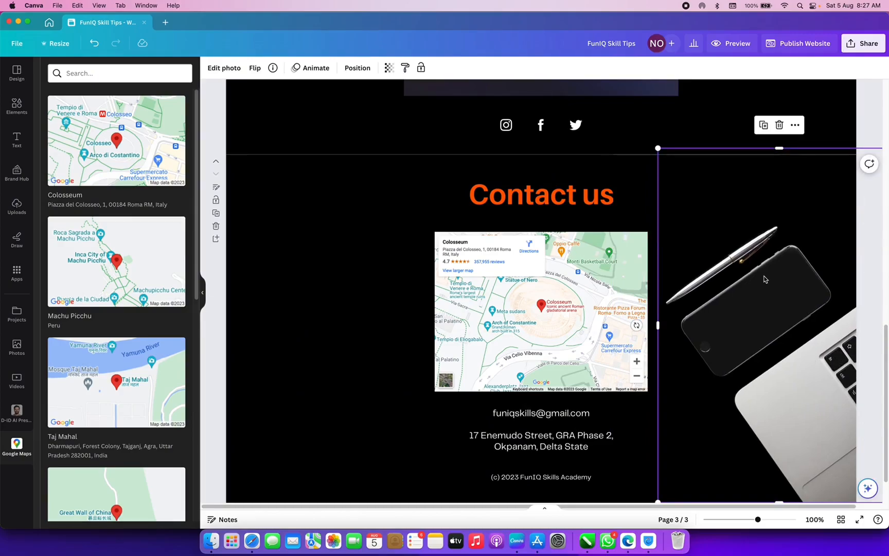
{"action": "left_click", "coordinate": [438, 242]}
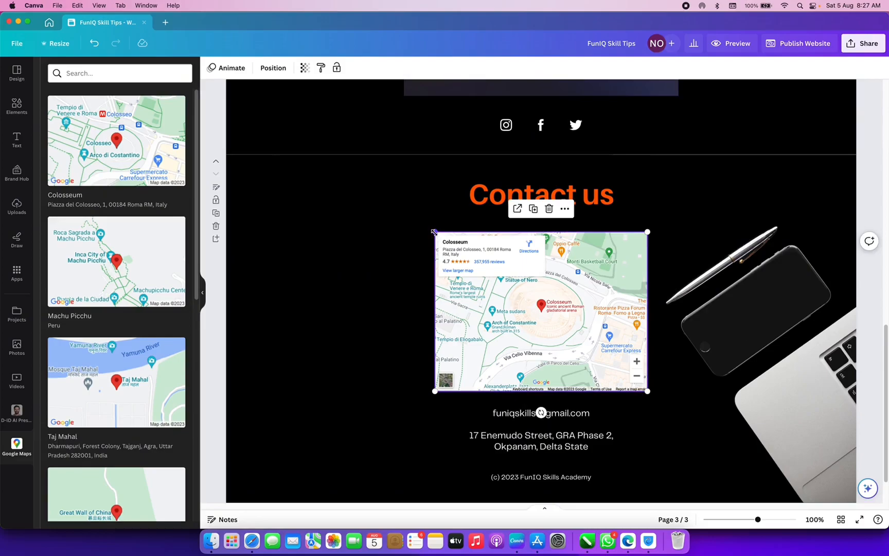
{"action": "left_click_drag", "start_coordinate": [433, 232], "coordinate": [416, 218]}
{"action": "left_click_drag", "start_coordinate": [565, 317], "coordinate": [577, 322]}
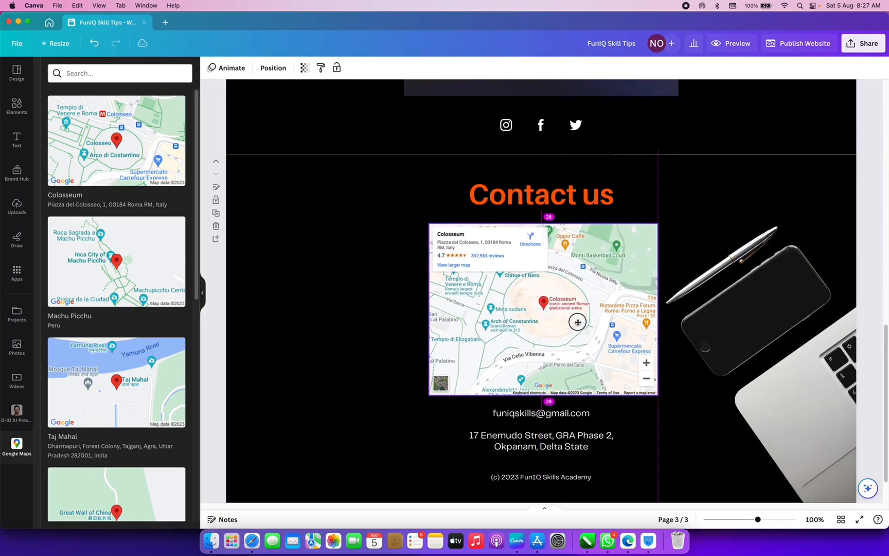
{"action": "left_click", "coordinate": [301, 206]}
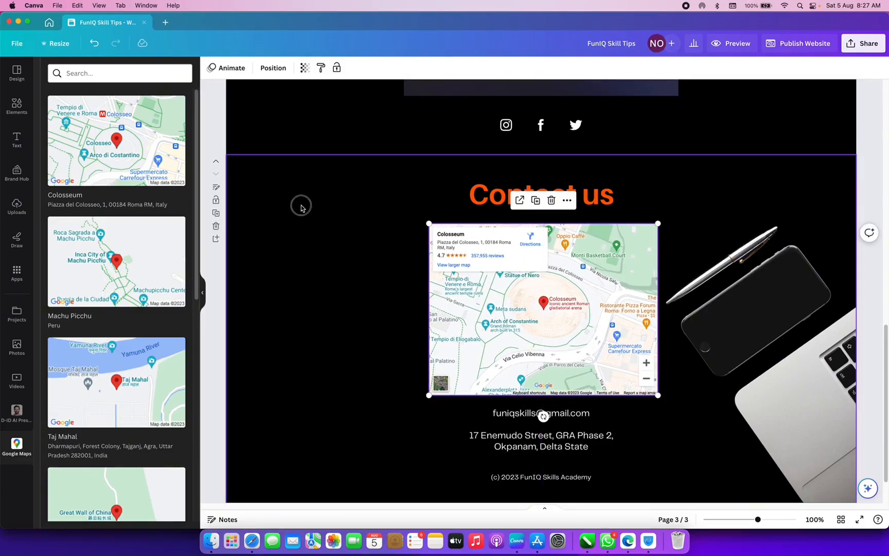
{"action": "left_click", "coordinate": [216, 189]}
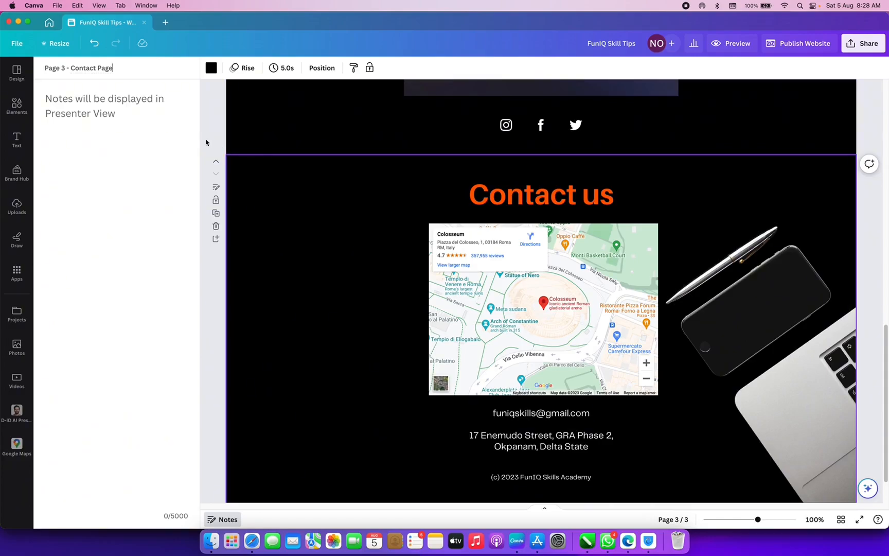
{"action": "scroll", "coordinate": [281, 206], "scroll_direction": "up", "scroll_amount": 10}
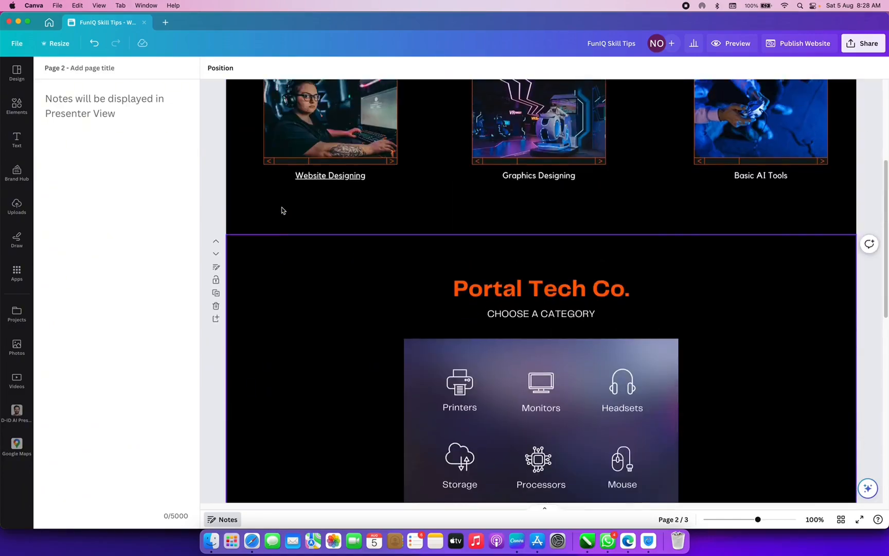
{"action": "scroll", "coordinate": [282, 207], "scroll_direction": "up", "scroll_amount": 5}
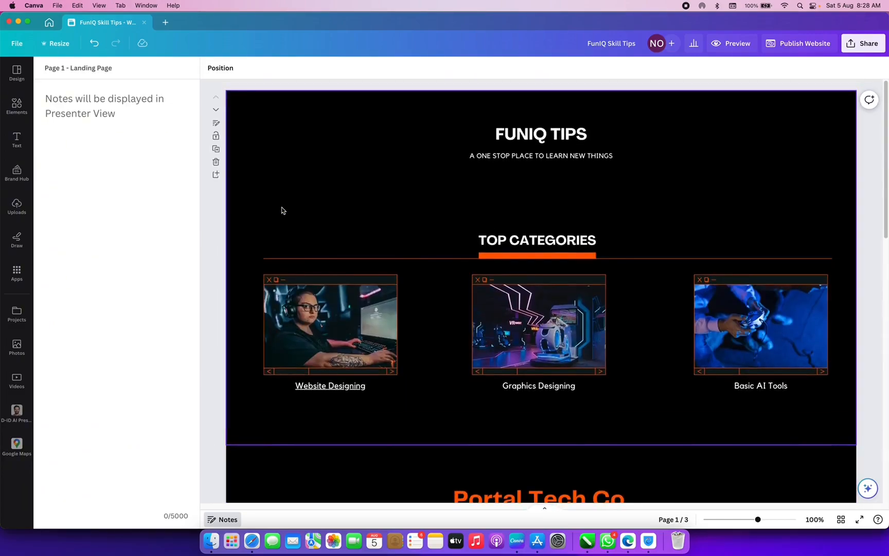
{"action": "scroll", "coordinate": [283, 214], "scroll_direction": "down", "scroll_amount": 3}
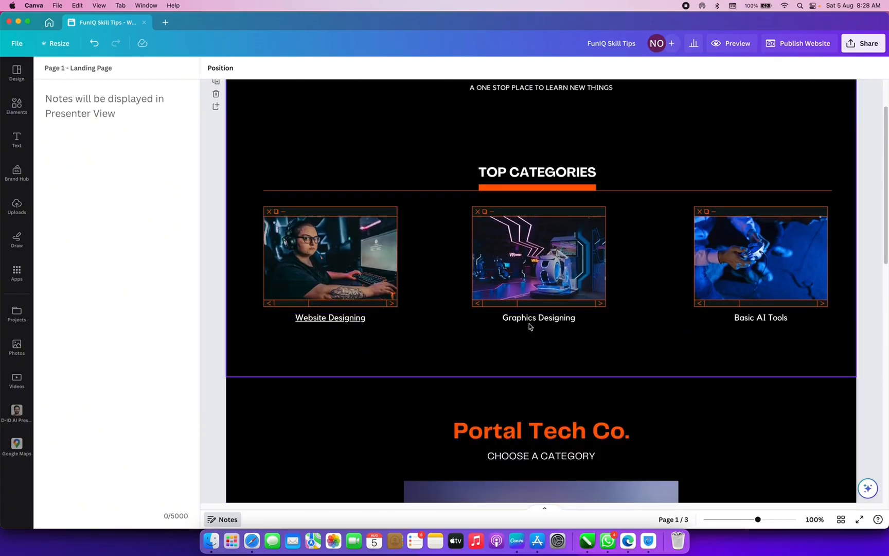
{"action": "scroll", "coordinate": [462, 263], "scroll_direction": "down", "scroll_amount": 15}
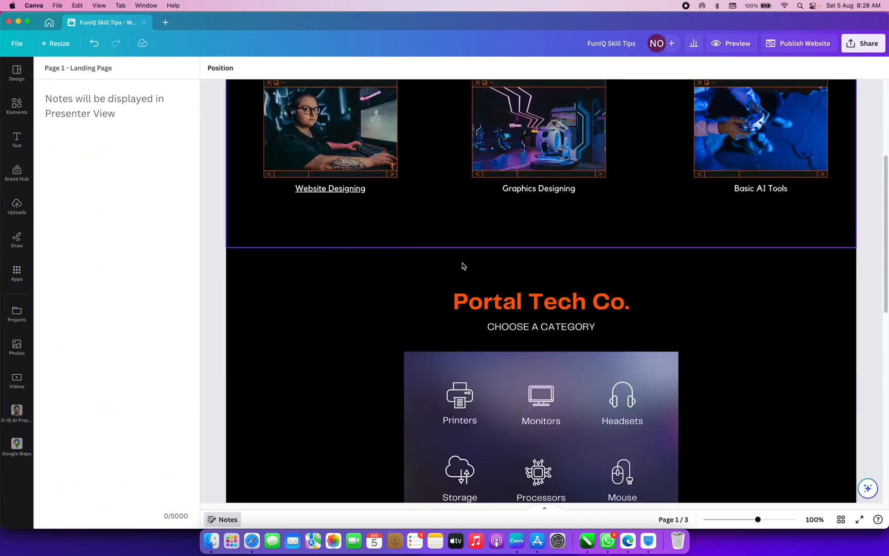
{"action": "scroll", "coordinate": [462, 265], "scroll_direction": "down", "scroll_amount": 2}
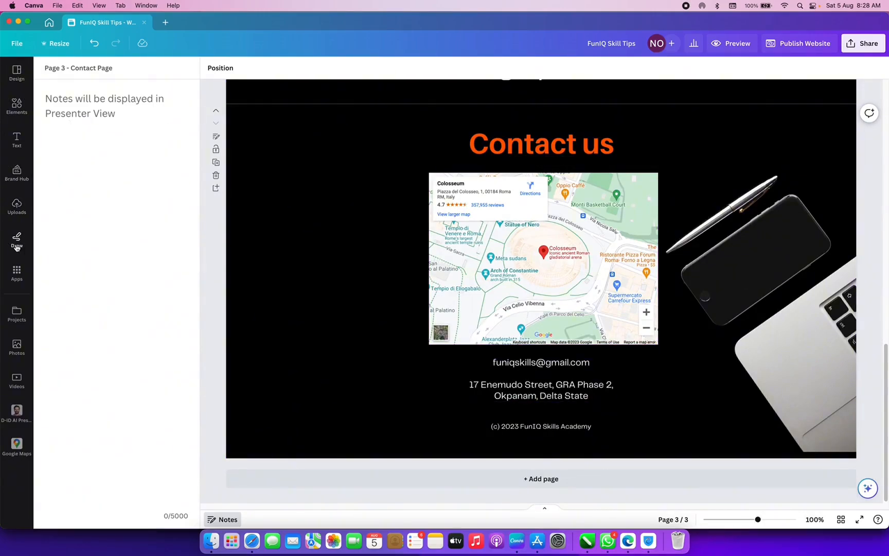
- Search the Elements library for 'Whatsapp' and list all the WhatsApp graphics
{"action": "left_click", "coordinate": [16, 105]}
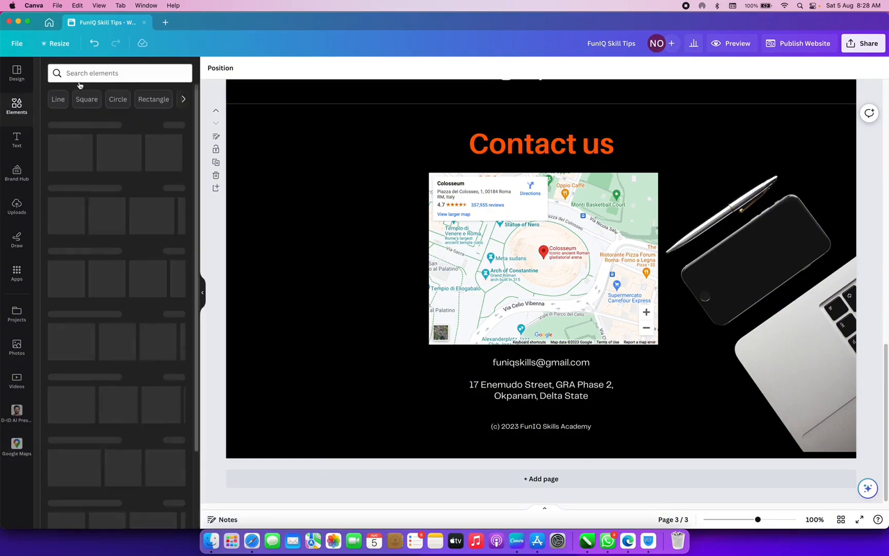
{"action": "left_click", "coordinate": [91, 74]}
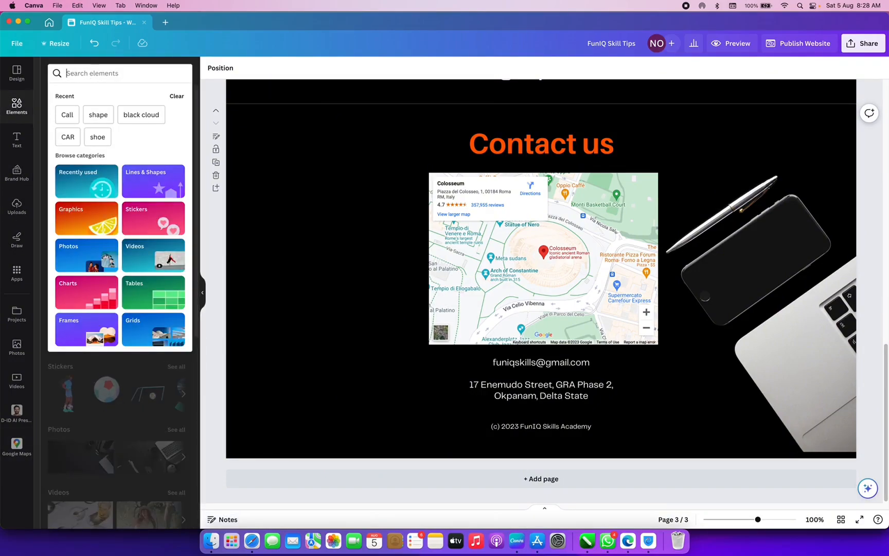
{"action": "type", "text": "whatsap"}
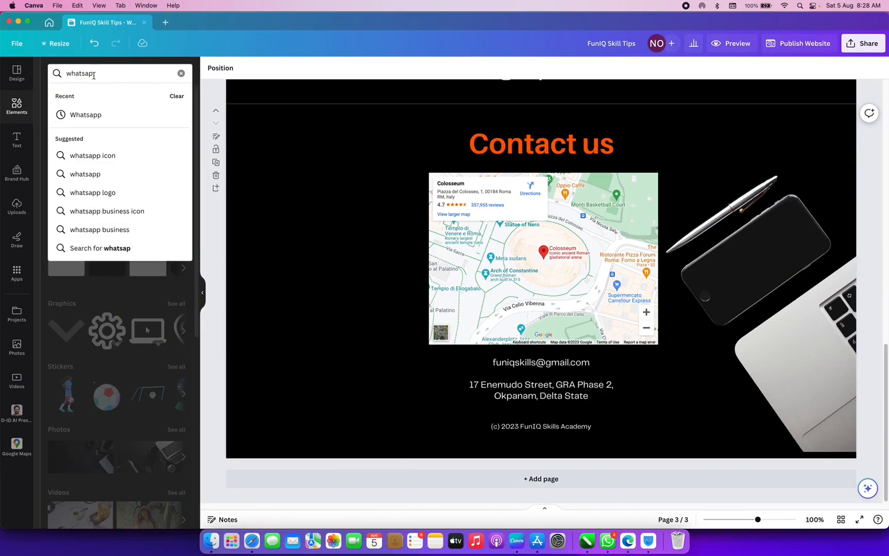
{"action": "left_click", "coordinate": [100, 116]}
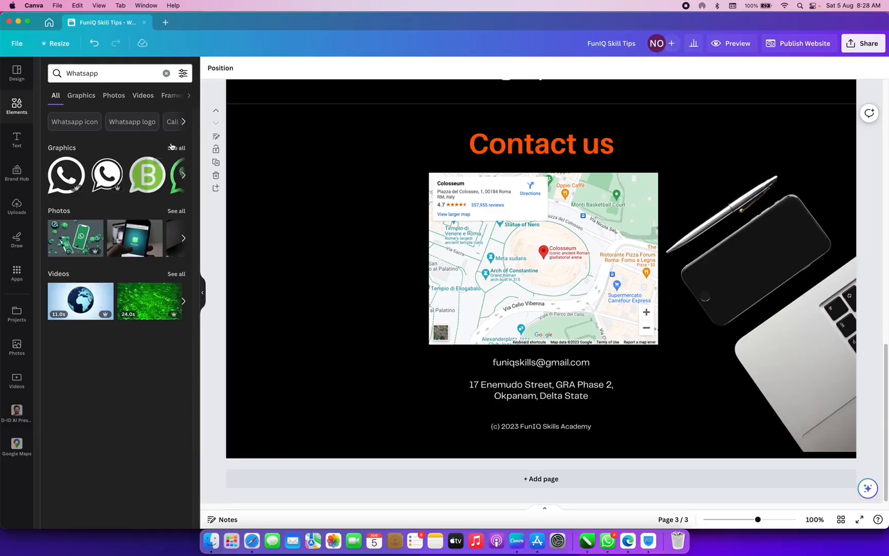
{"action": "left_click", "coordinate": [173, 146]}
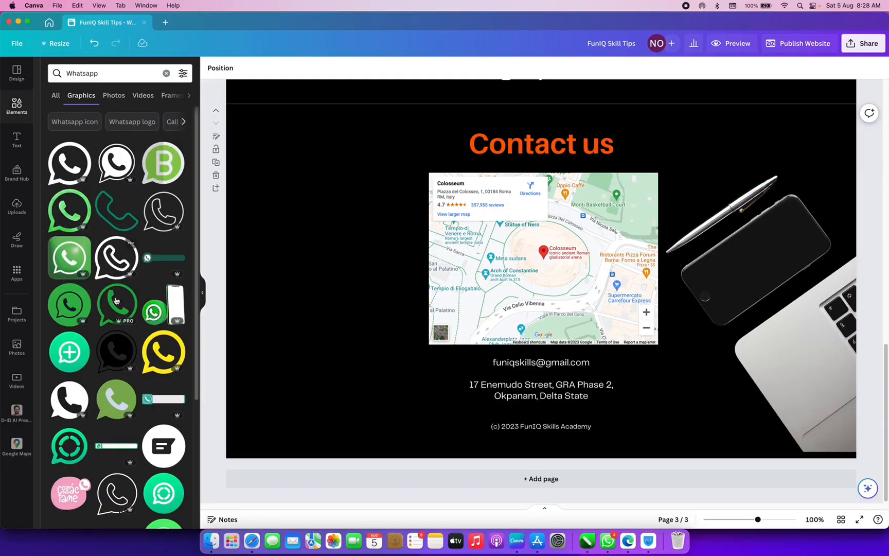
{"action": "scroll", "coordinate": [144, 288], "scroll_direction": "down", "scroll_amount": 5}
{"action": "scroll", "coordinate": [156, 335], "scroll_direction": "up", "scroll_amount": 3}
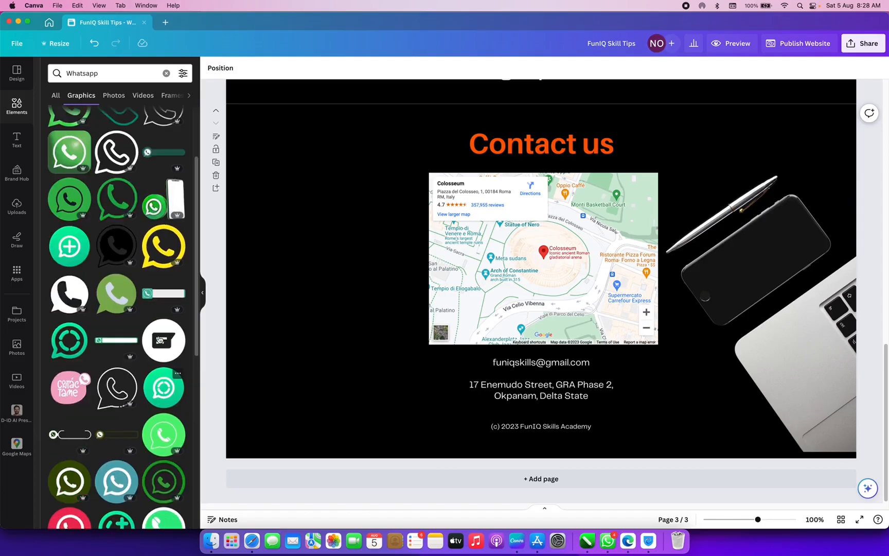
{"action": "scroll", "coordinate": [159, 339], "scroll_direction": "up", "scroll_amount": 1}
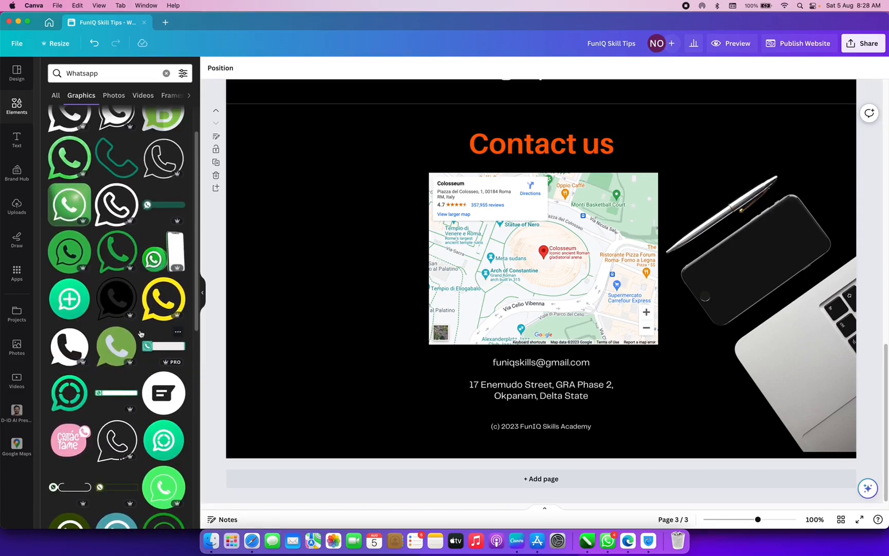
{"action": "scroll", "coordinate": [75, 283], "scroll_direction": "up", "scroll_amount": 2}
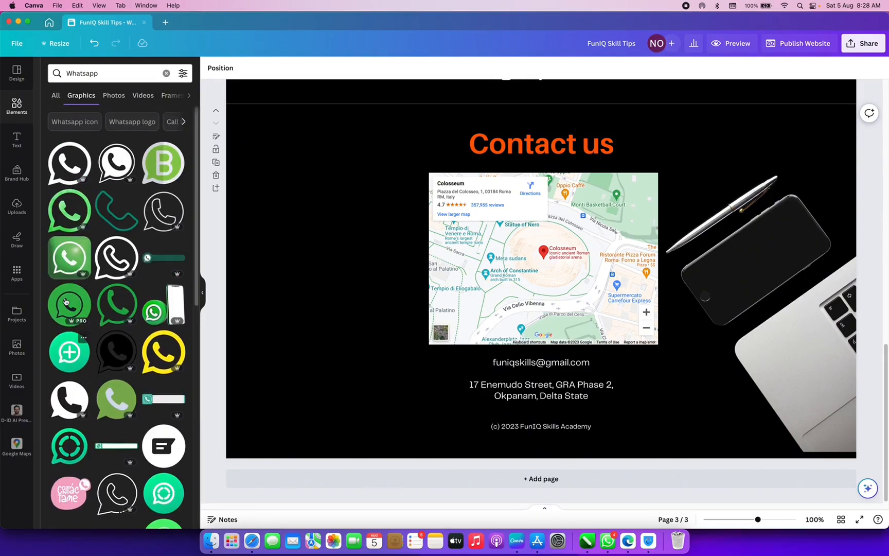
- Add the green WhatsApp icon at the page's lower left, sized 100 by 100
{"action": "left_click", "coordinate": [65, 302]}
{"action": "left_click_drag", "start_coordinate": [540, 258], "coordinate": [312, 370]}
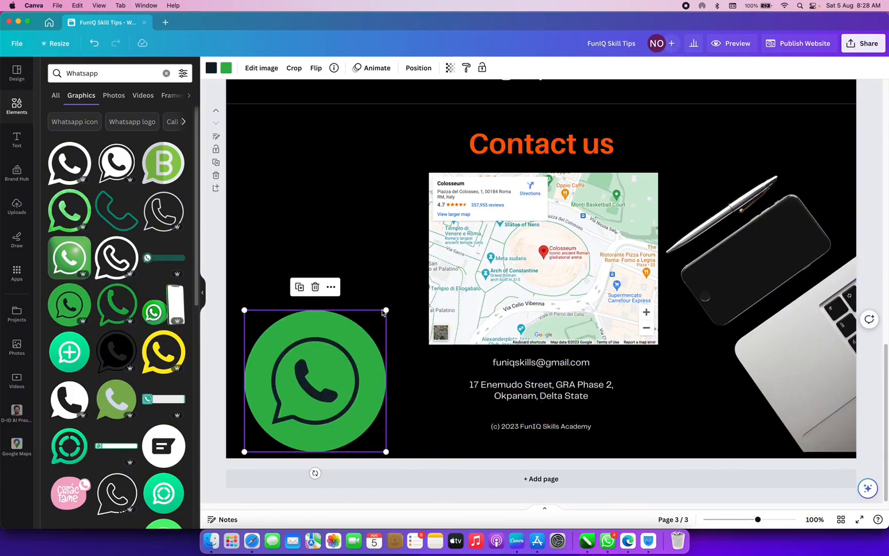
{"action": "left_click_drag", "start_coordinate": [382, 312], "coordinate": [263, 418]}
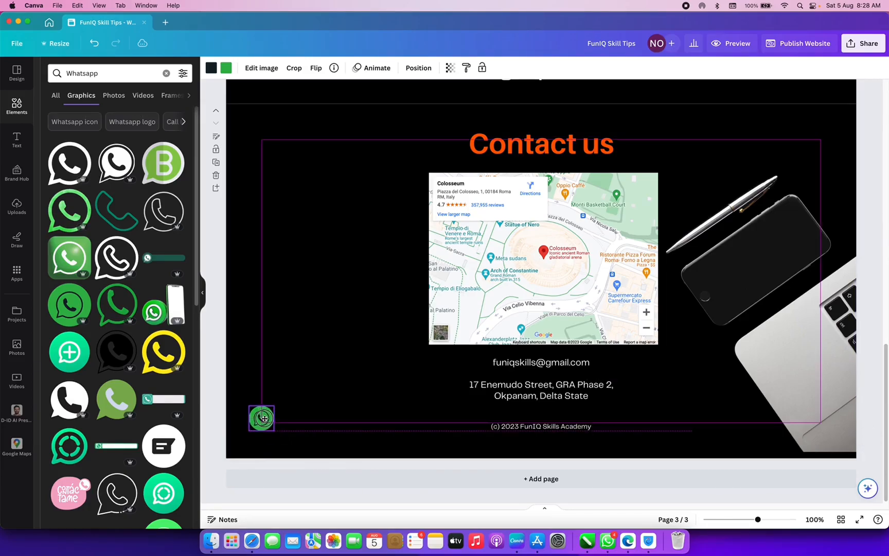
- Give the WhatsApp icon a Rise entrance animation
{"action": "left_click", "coordinate": [371, 67]}
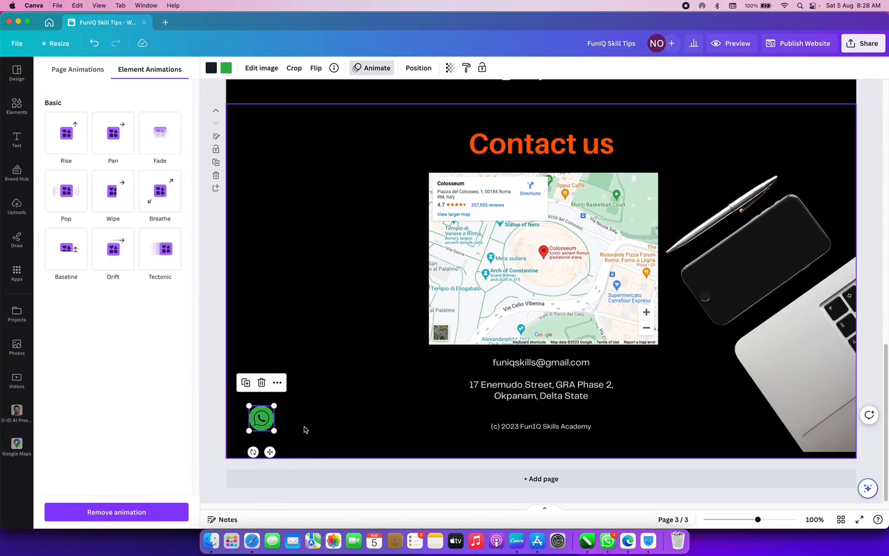
{"action": "left_click", "coordinate": [69, 145]}
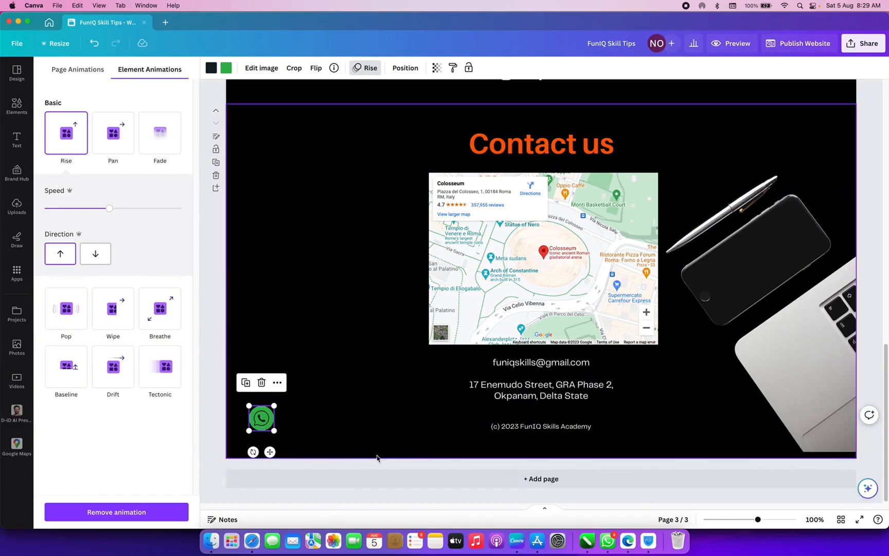
{"action": "left_click", "coordinate": [631, 540]}
- Search Bing for 'generate whatsapp link' and open the Create WhatsApp links result at create.wa.link
{"action": "left_click", "coordinate": [396, 42]}
{"action": "type", "text": "generage"}
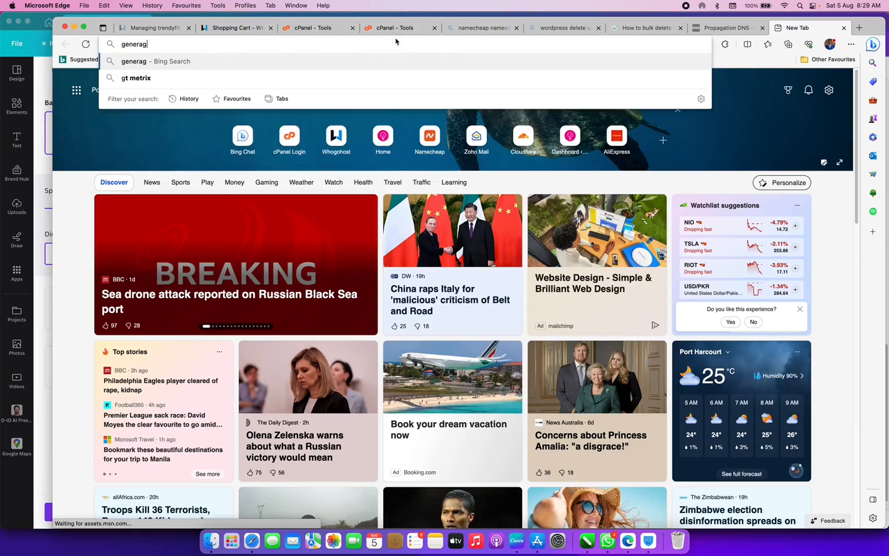
{"action": "key", "text": "BackSpace"}
{"action": "key", "text": "BackSpace"}
{"action": "type", "text": "te"}
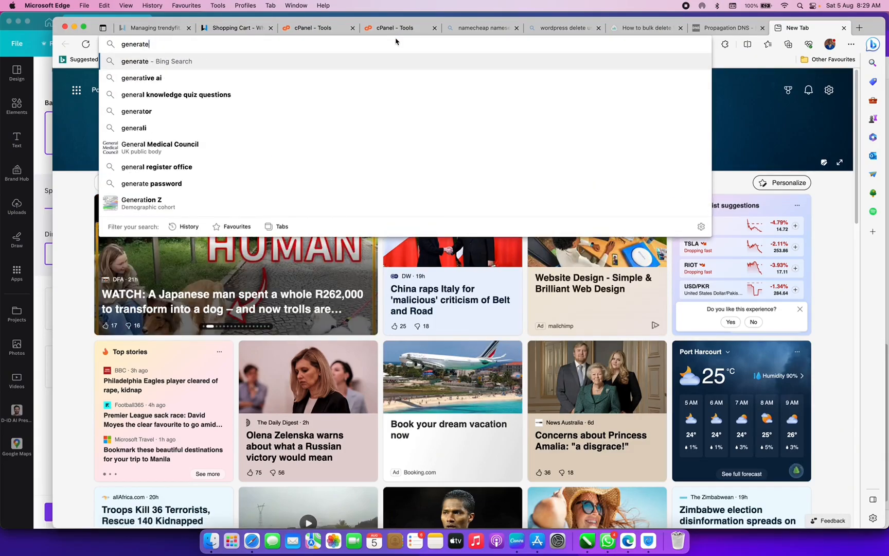
{"action": "type", "text": " whatsapp link"}
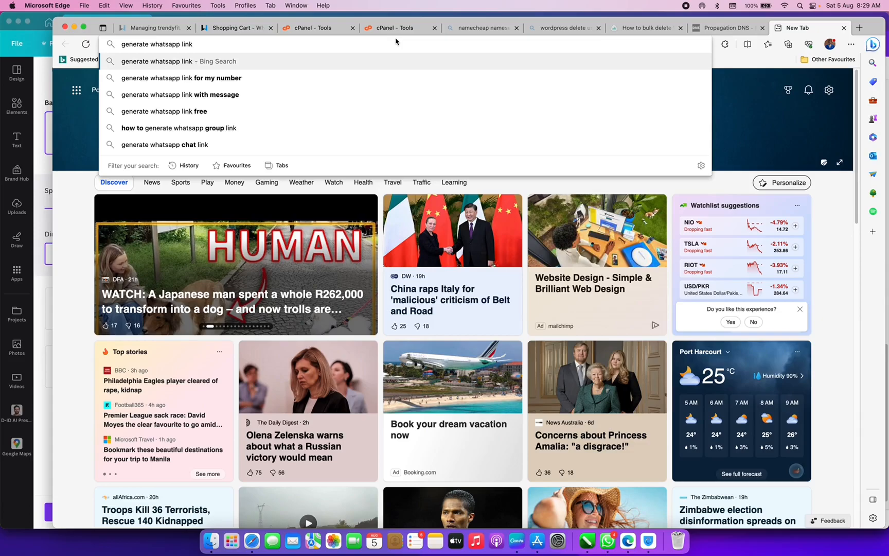
{"action": "key", "text": "Return"}
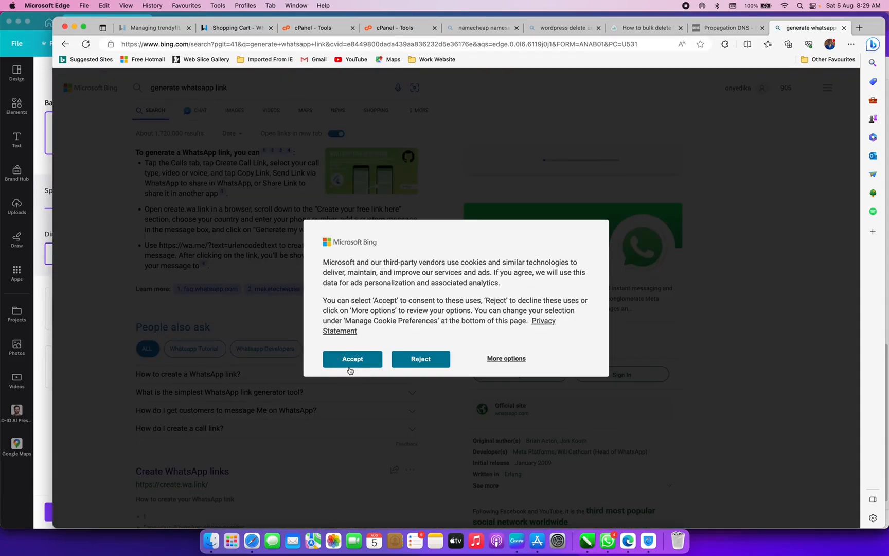
{"action": "left_click", "coordinate": [352, 359]}
{"action": "scroll", "coordinate": [238, 367], "scroll_direction": "down", "scroll_amount": 5}
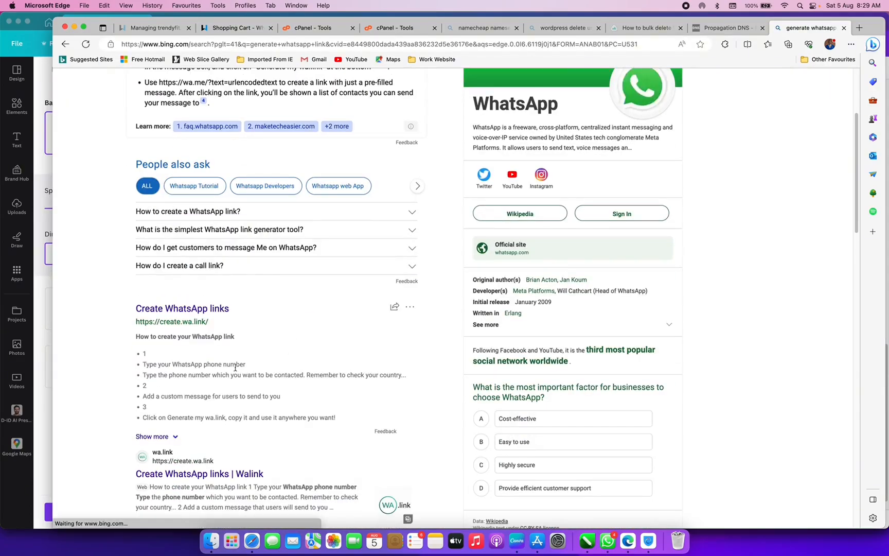
{"action": "left_click", "coordinate": [188, 310]}
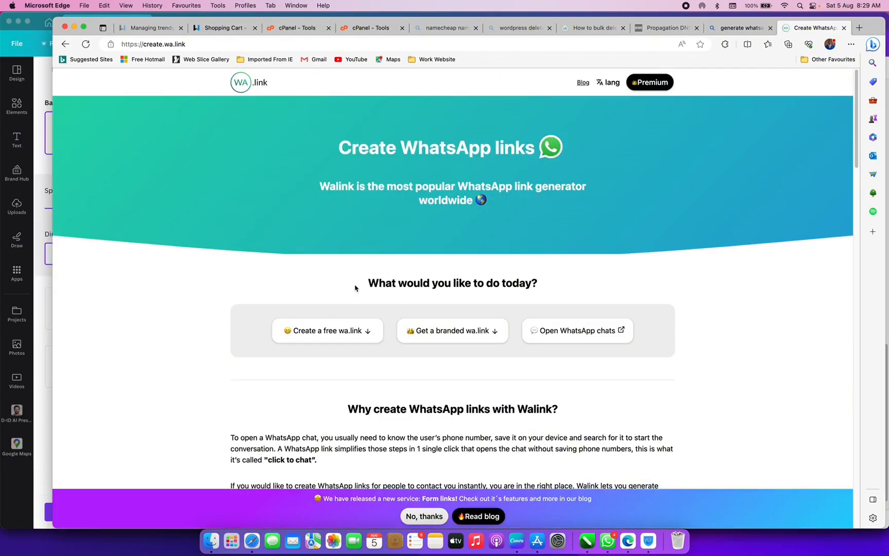
- Open the free wa.link form and set the country code to Nigeria +234
{"action": "left_click", "coordinate": [327, 332]}
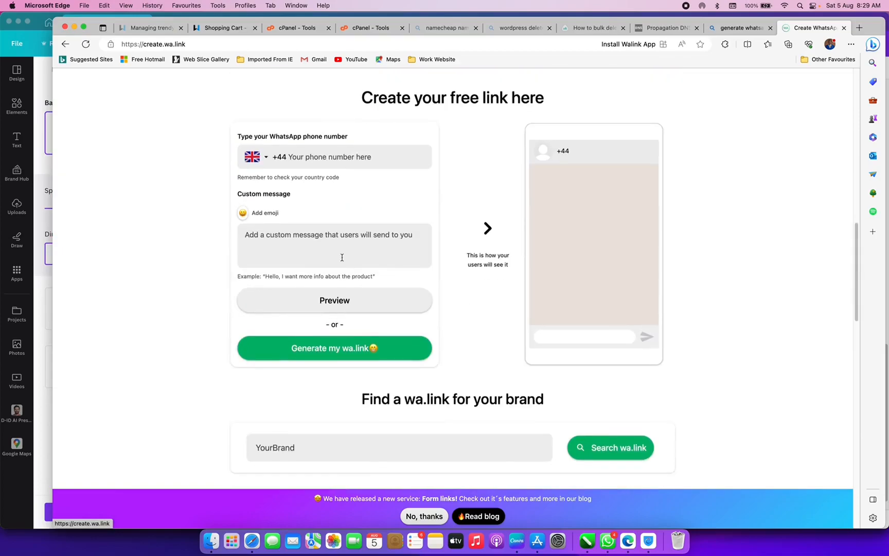
{"action": "left_click", "coordinate": [263, 158]}
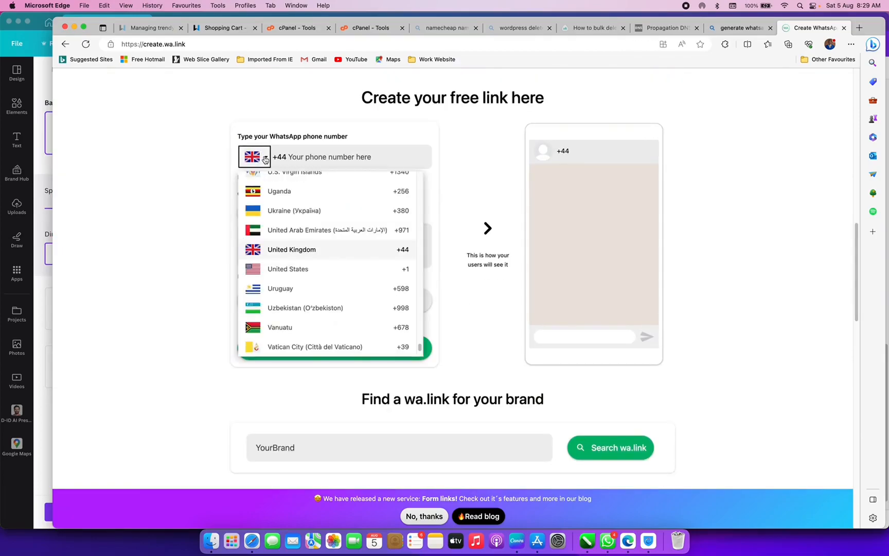
{"action": "scroll", "coordinate": [281, 306], "scroll_direction": "up", "scroll_amount": 15}
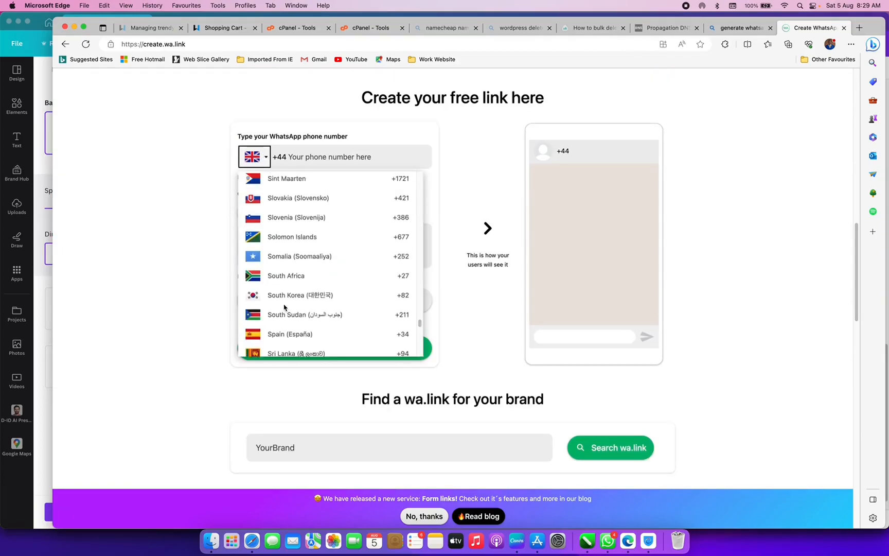
{"action": "scroll", "coordinate": [287, 303], "scroll_direction": "up", "scroll_amount": 10}
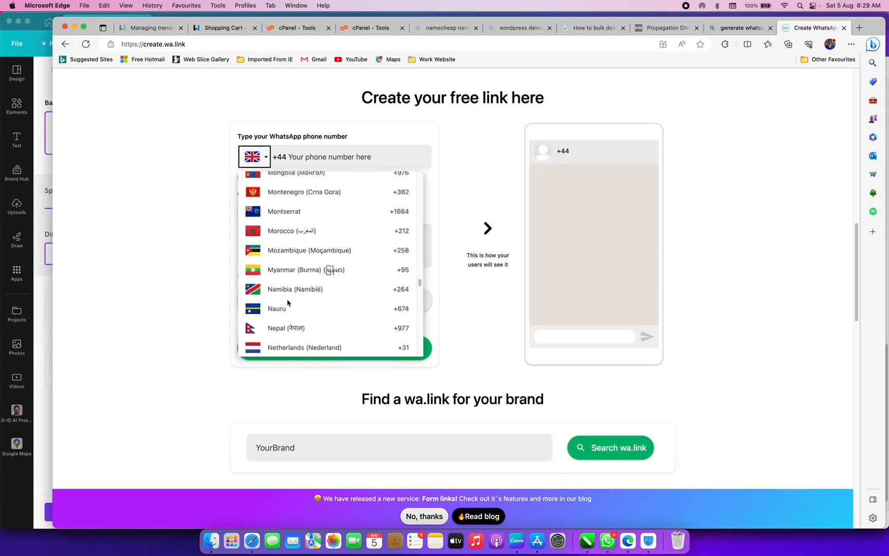
{"action": "scroll", "coordinate": [288, 303], "scroll_direction": "down", "scroll_amount": 4}
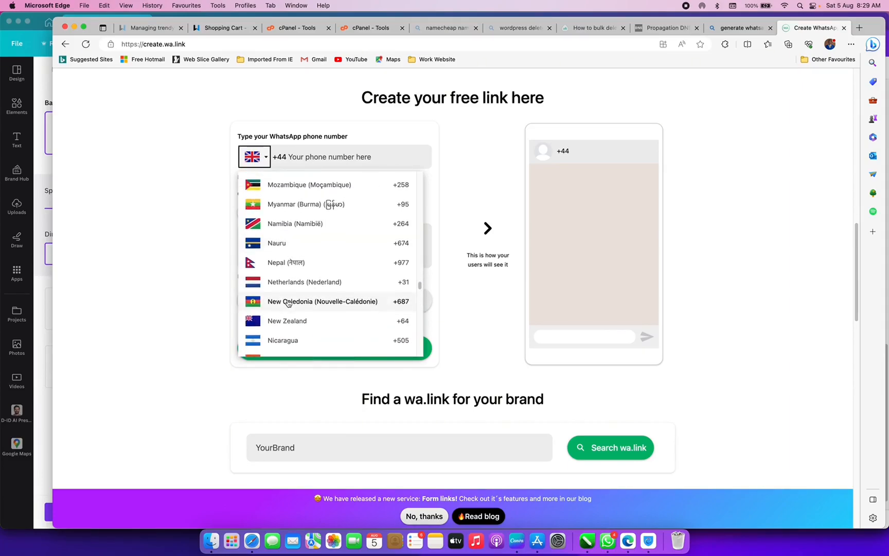
{"action": "scroll", "coordinate": [288, 342], "scroll_direction": "down", "scroll_amount": 5}
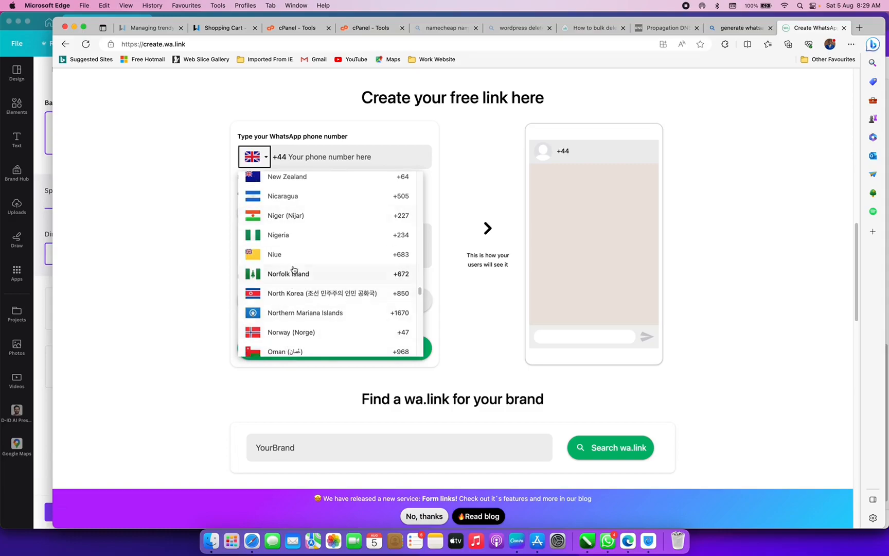
{"action": "left_click", "coordinate": [278, 235]}
- Enter the phone number, generate the WhatsApp short link and copy it
{"action": "left_click", "coordinate": [315, 158]}
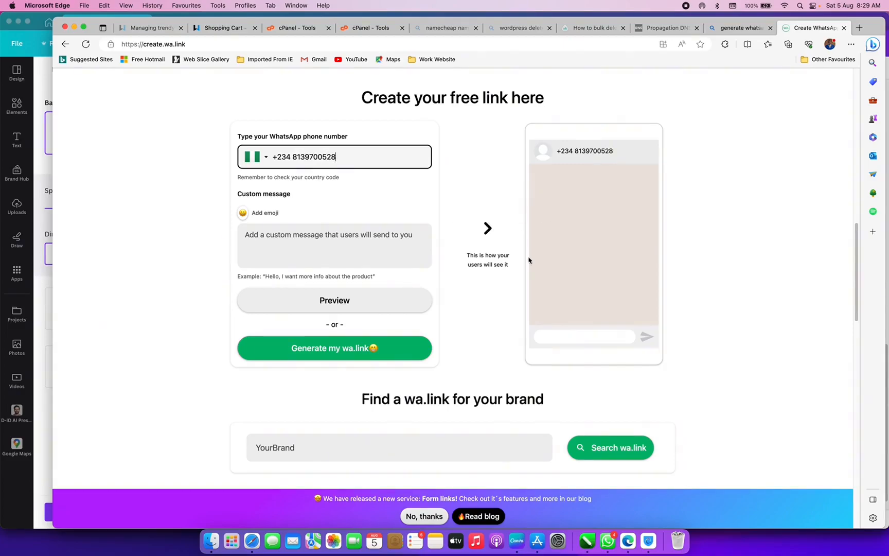
{"action": "left_click", "coordinate": [335, 349]}
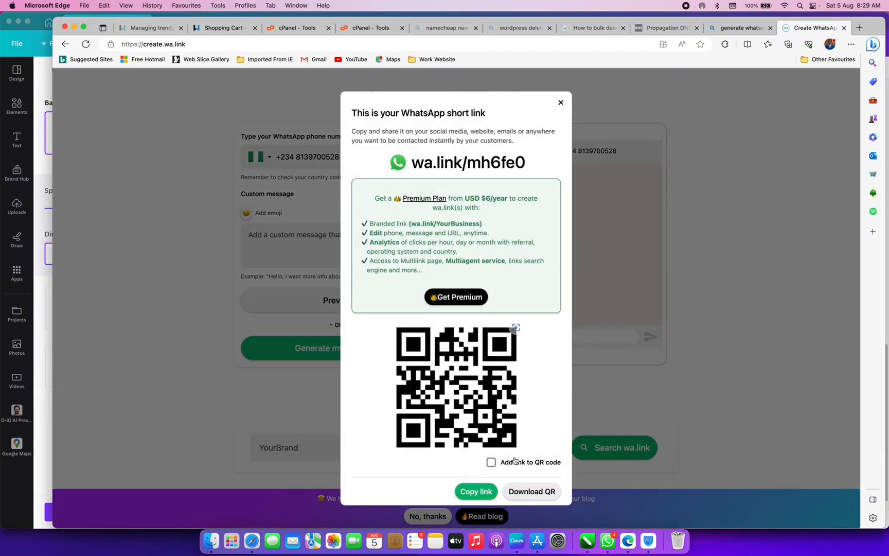
{"action": "left_click", "coordinate": [482, 493]}
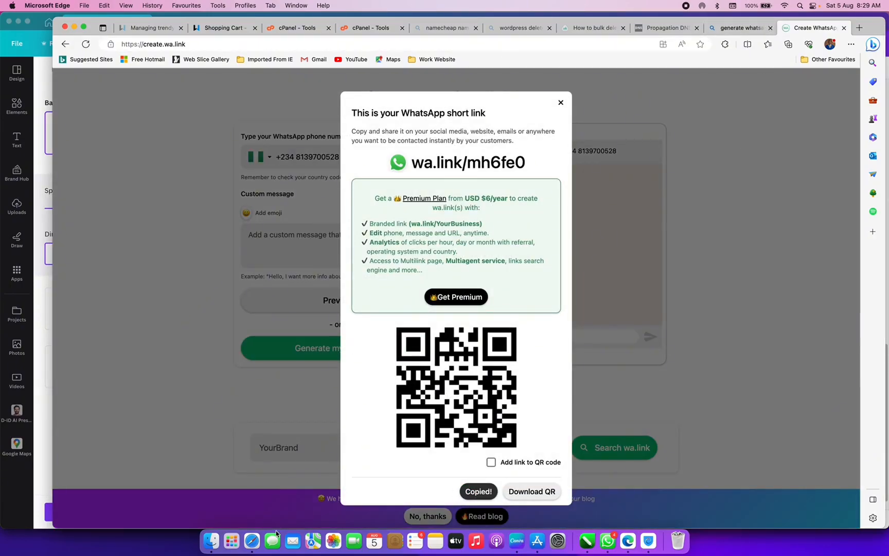
{"action": "left_click", "coordinate": [510, 538]}
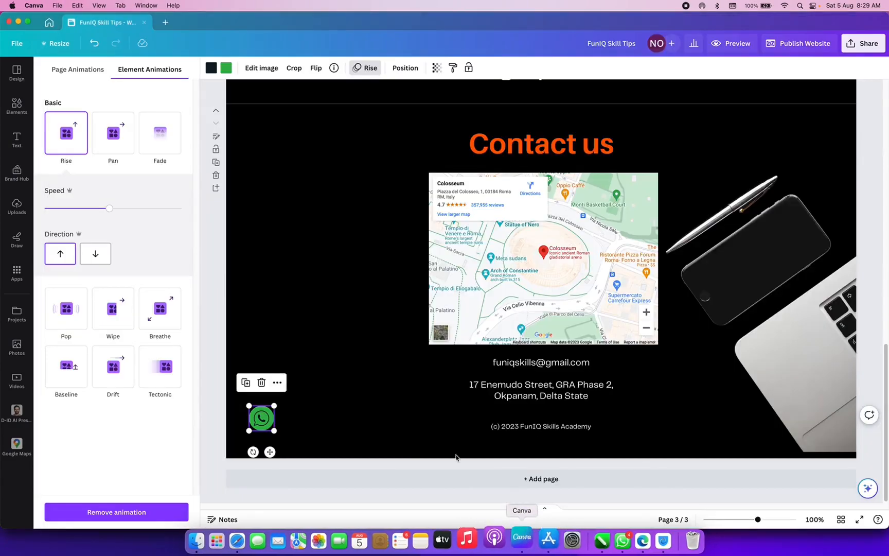
{"action": "left_click", "coordinate": [278, 384]}
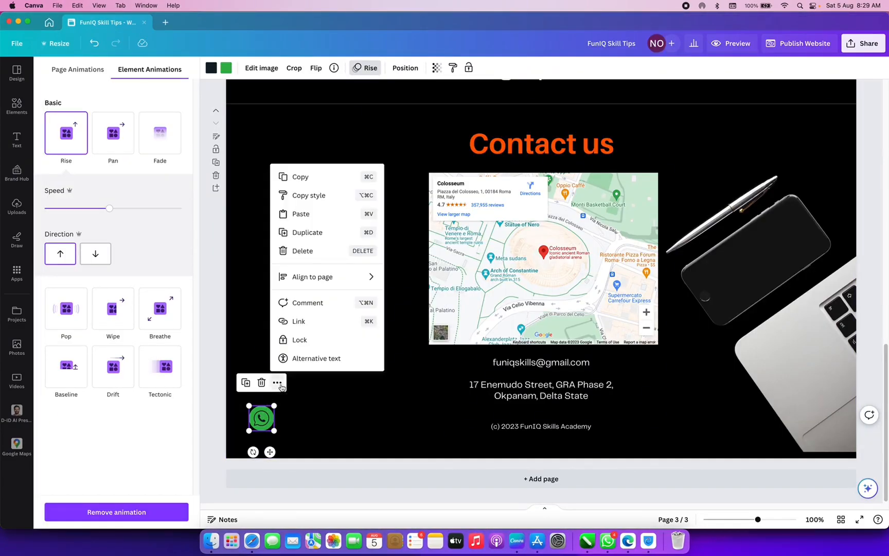
{"action": "left_click", "coordinate": [304, 321]}
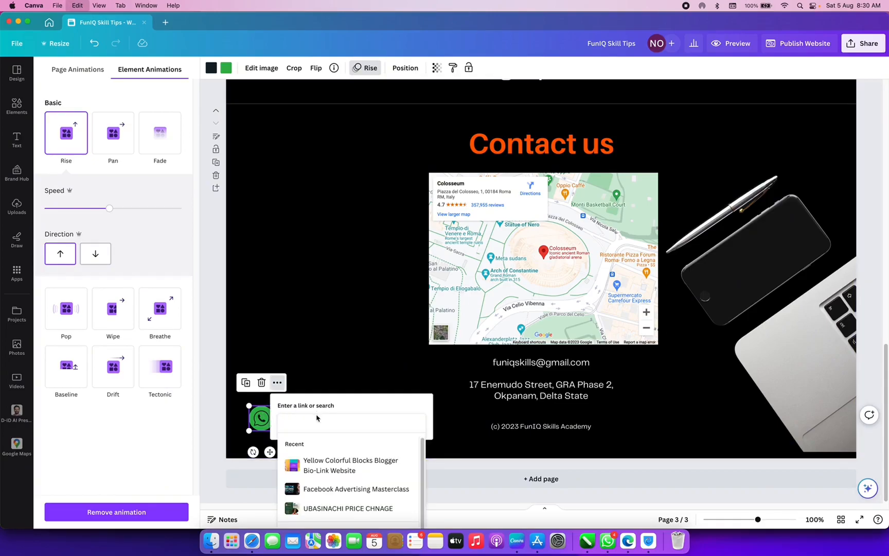
{"action": "key", "text": "super+v"}
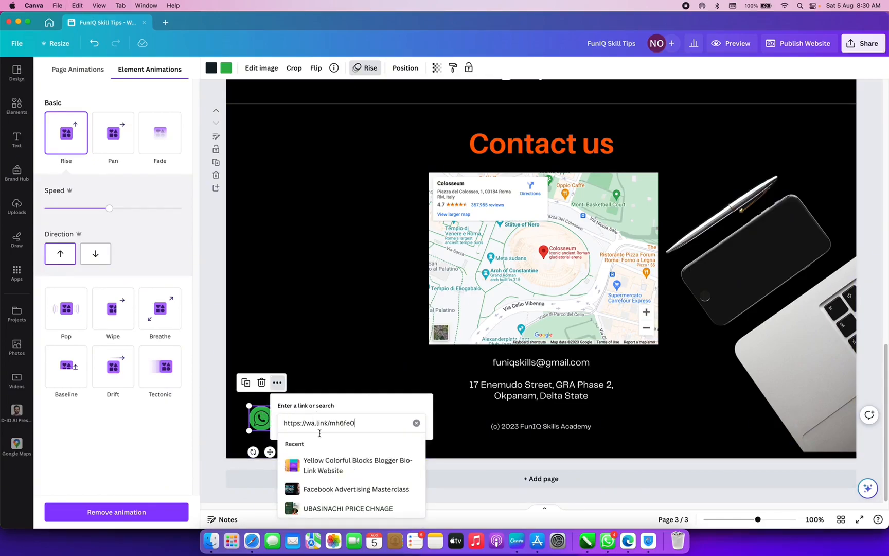
{"action": "left_click", "coordinate": [324, 376]}
{"action": "left_click", "coordinate": [324, 376]}
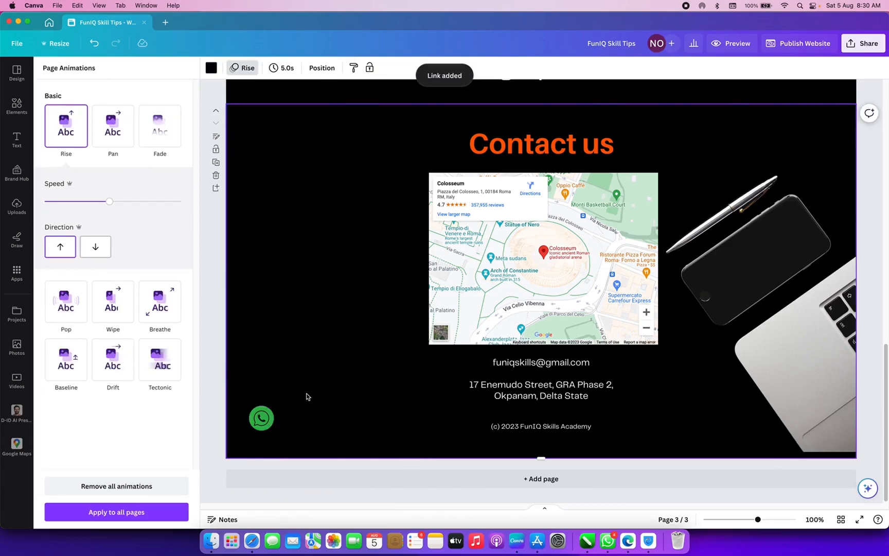
{"action": "left_click", "coordinate": [266, 429]}
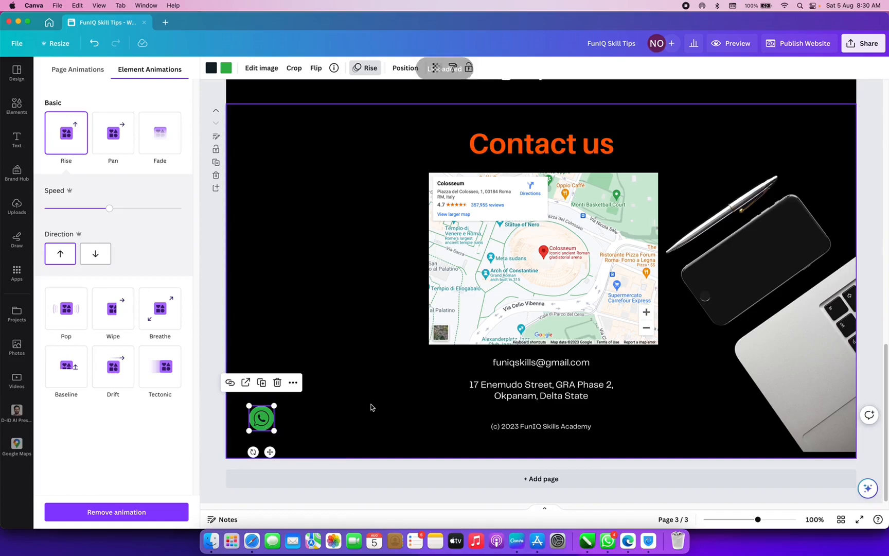
- Delete the blank line below the e-mail and move the contact text slightly lower
{"action": "left_click", "coordinate": [558, 365]}
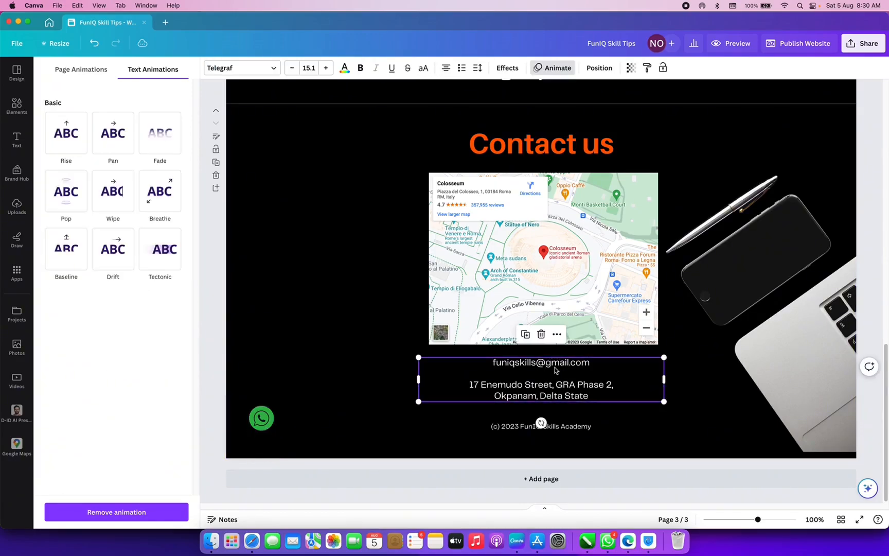
{"action": "double_click", "coordinate": [556, 363]}
{"action": "key", "text": "BackSpace"}
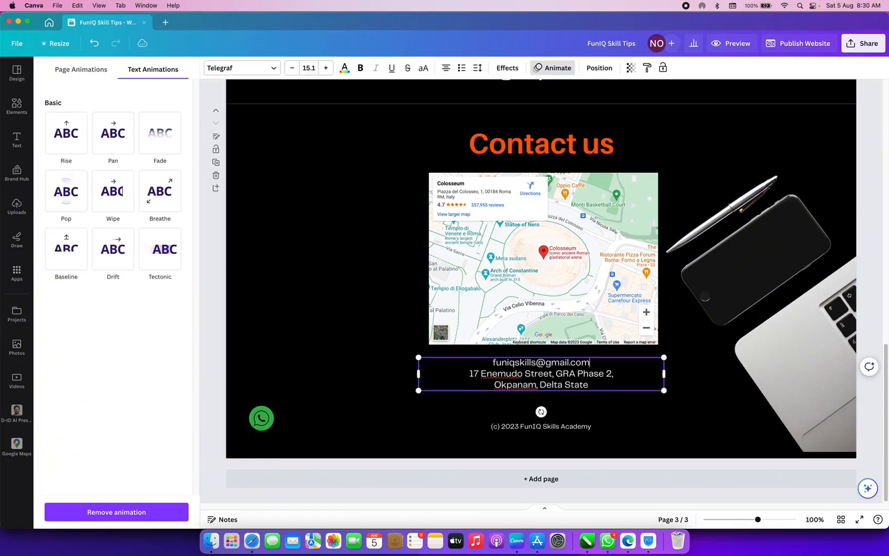
{"action": "left_click", "coordinate": [569, 407]}
{"action": "left_click", "coordinate": [562, 375]}
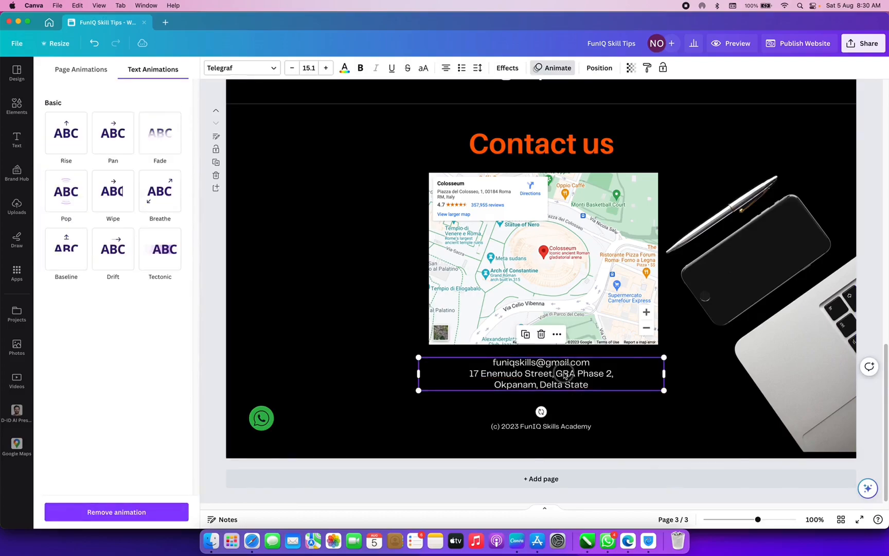
{"action": "left_click_drag", "start_coordinate": [563, 375], "coordinate": [562, 390]}
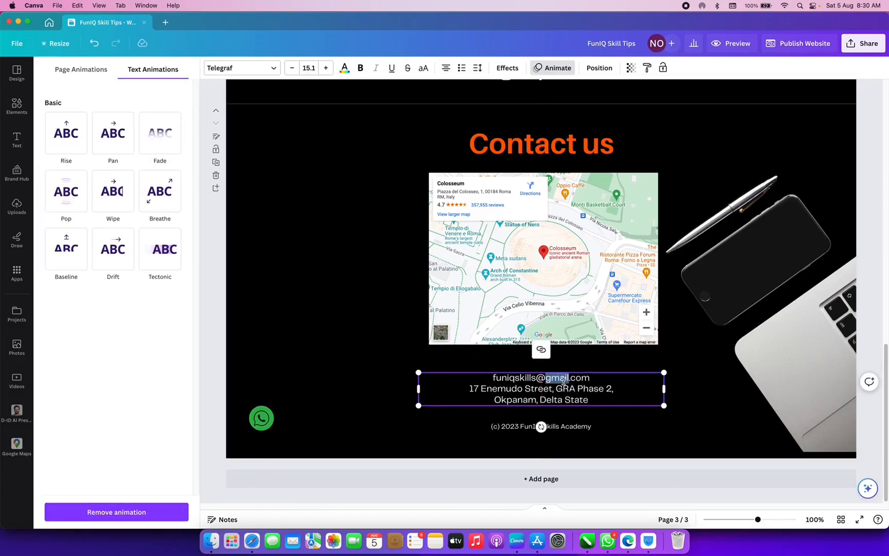
- Make the e-mail address bold and reselect the whole address
{"action": "left_click_drag", "start_coordinate": [495, 378], "coordinate": [489, 378]}
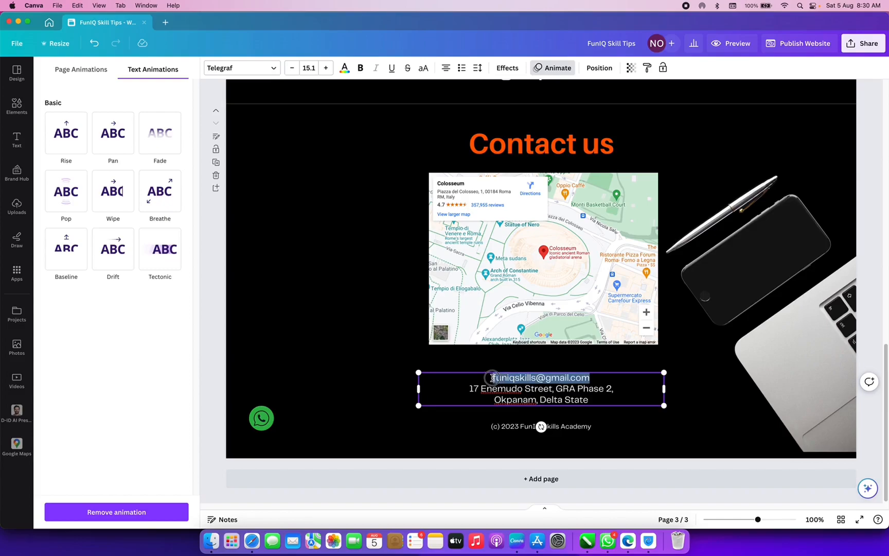
{"action": "left_click", "coordinate": [359, 69]}
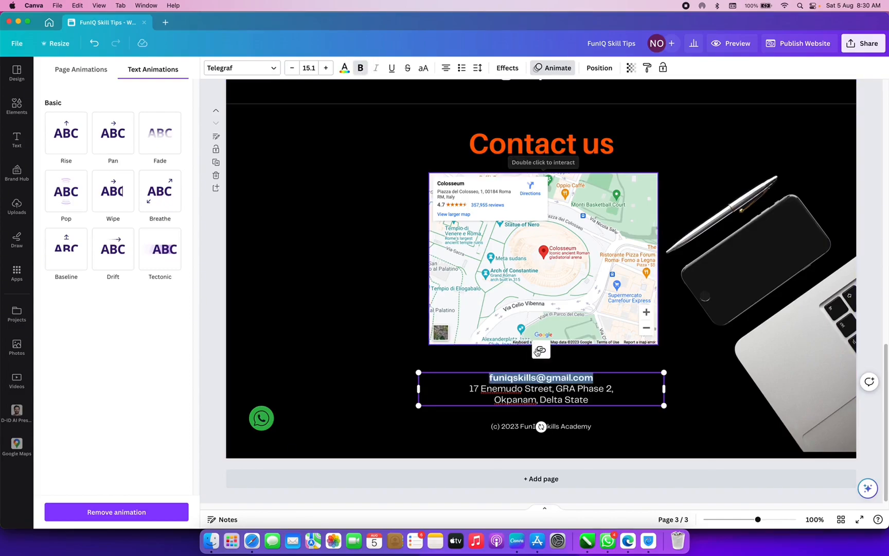
{"action": "right_click", "coordinate": [541, 377]}
{"action": "left_click", "coordinate": [501, 379]}
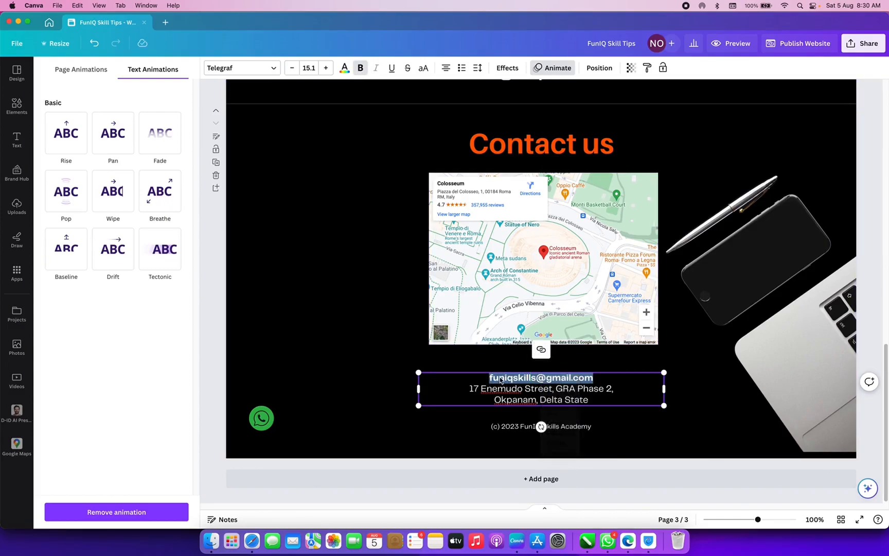
{"action": "left_click", "coordinate": [500, 378]}
{"action": "double_click", "coordinate": [491, 380]}
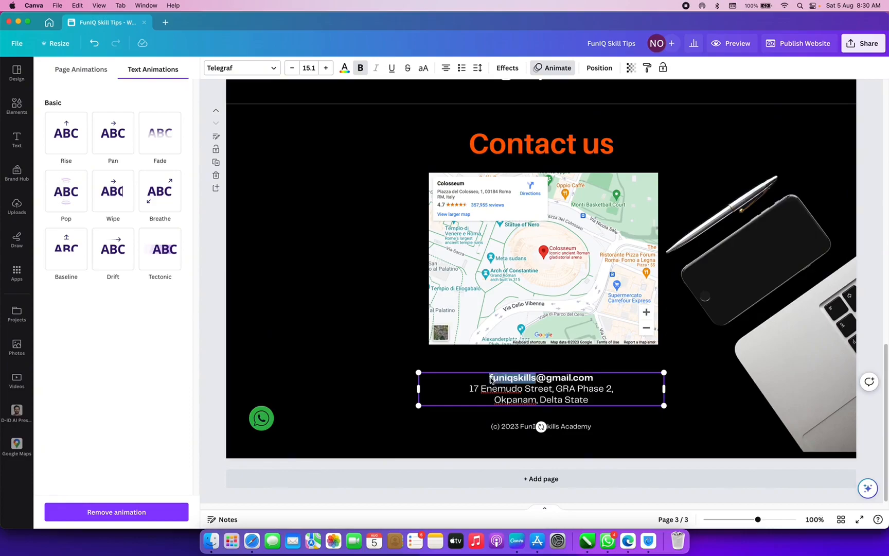
{"action": "left_click", "coordinate": [492, 380]}
{"action": "left_click_drag", "start_coordinate": [594, 381], "coordinate": [471, 378]}
- Link the e-mail text to a mailto: address for the contact e-mail
{"action": "left_click", "coordinate": [542, 351]}
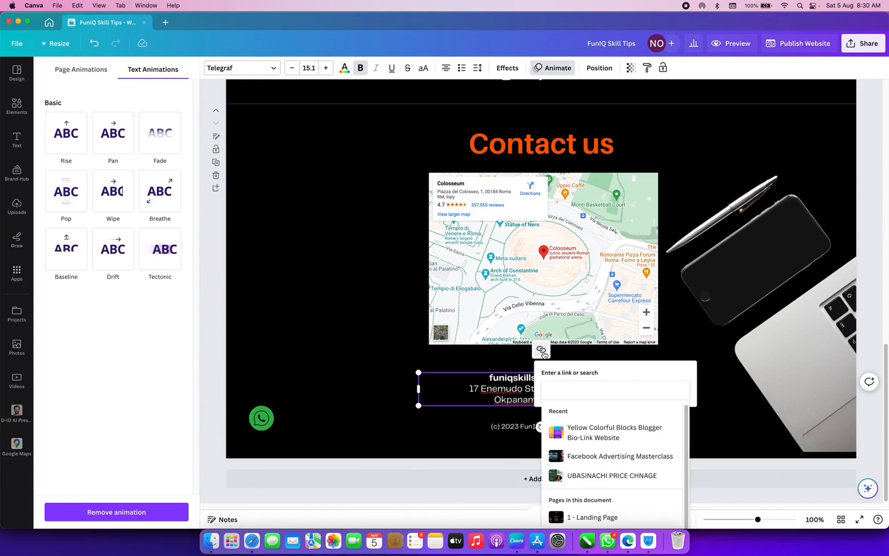
{"action": "type", "text": "mail"}
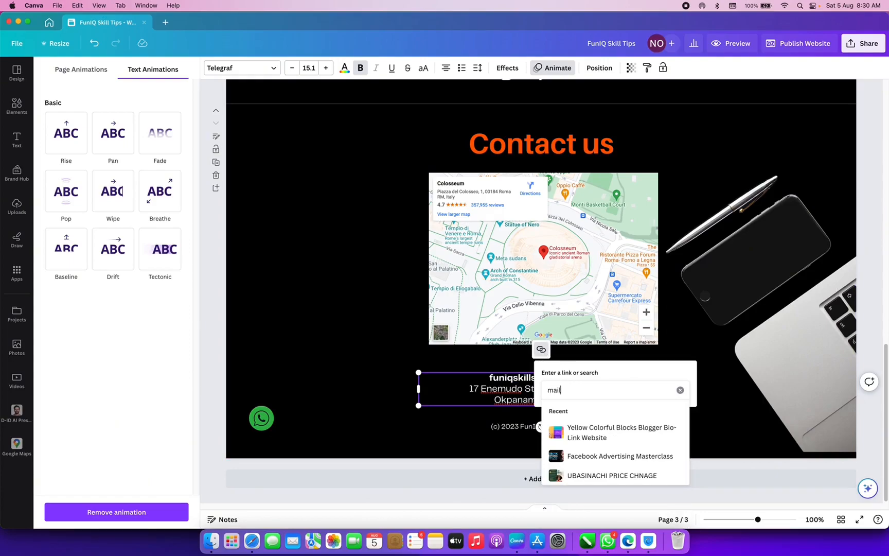
{"action": "type", "text": "to:"}
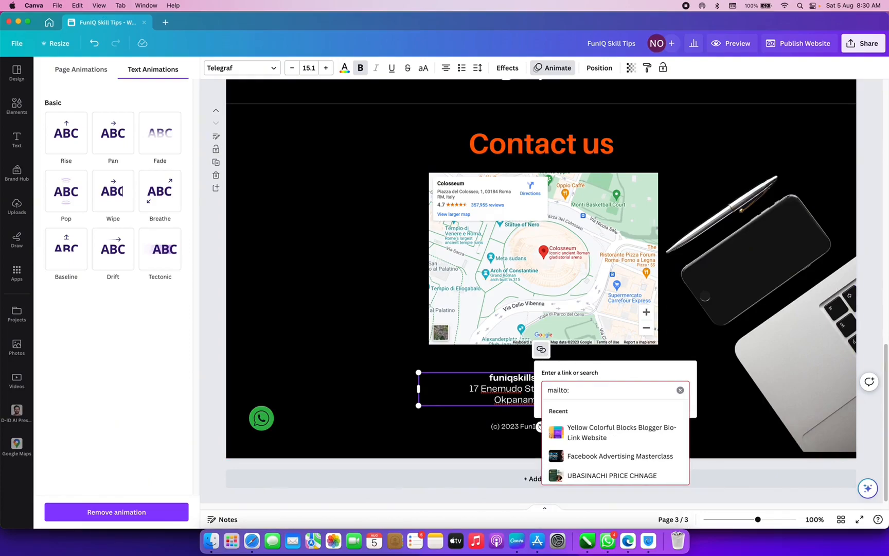
{"action": "type", "text": "funiqkills"}
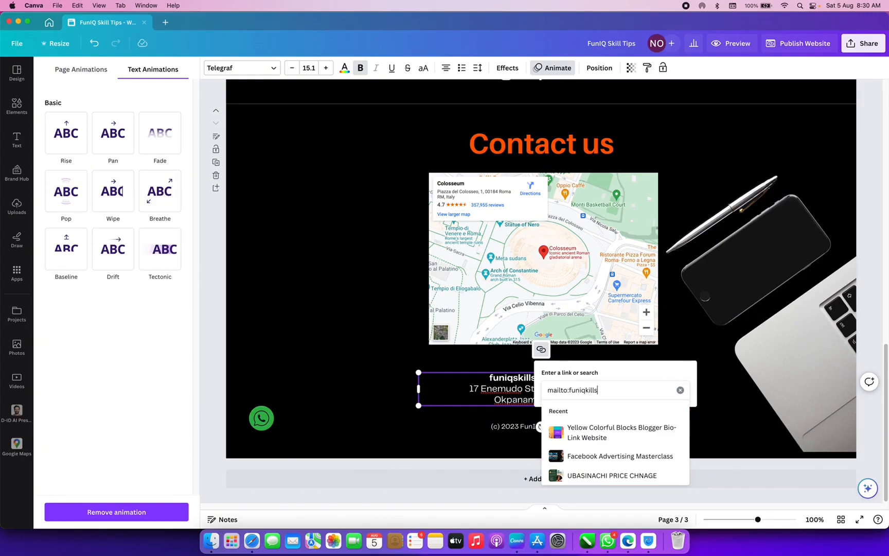
{"action": "key", "text": "BackSpace"}
{"action": "key", "text": "BackSpace"}
{"action": "key", "text": "BackSpace"}
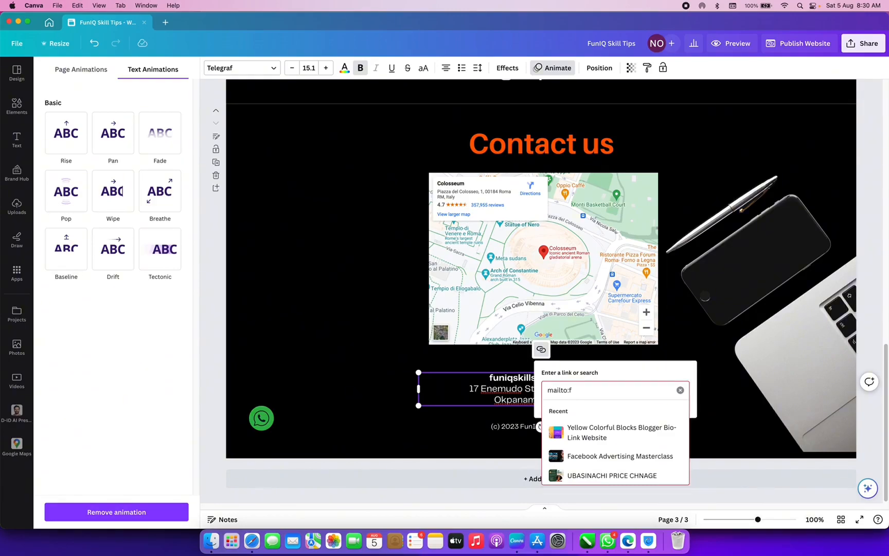
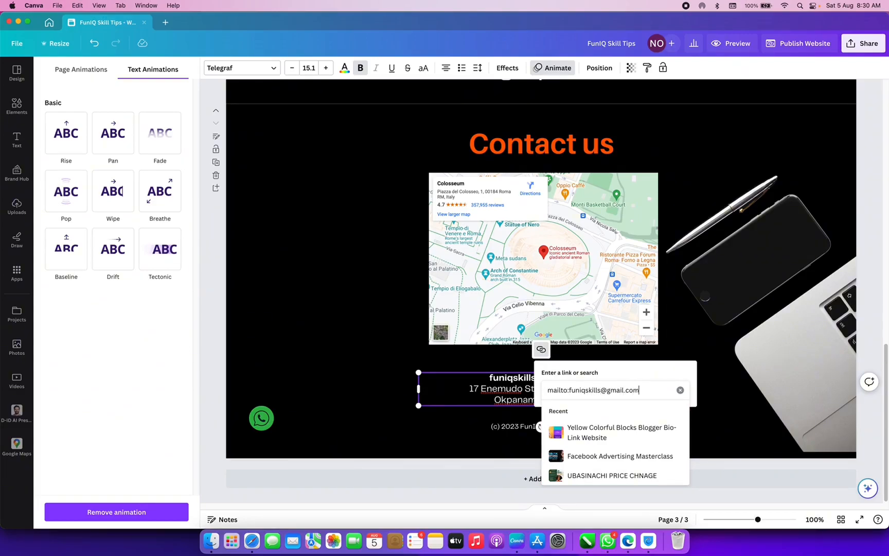
{"action": "key", "text": "Return"}
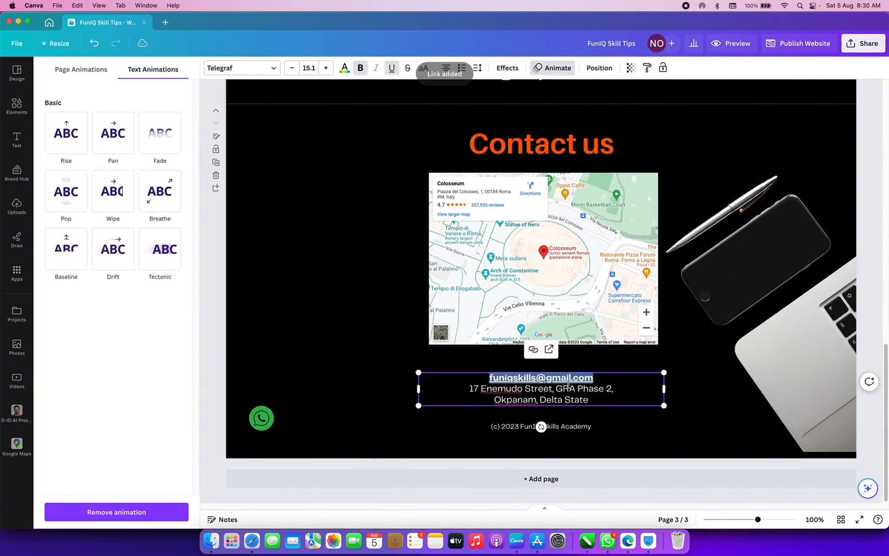
{"action": "left_click", "coordinate": [612, 382]}
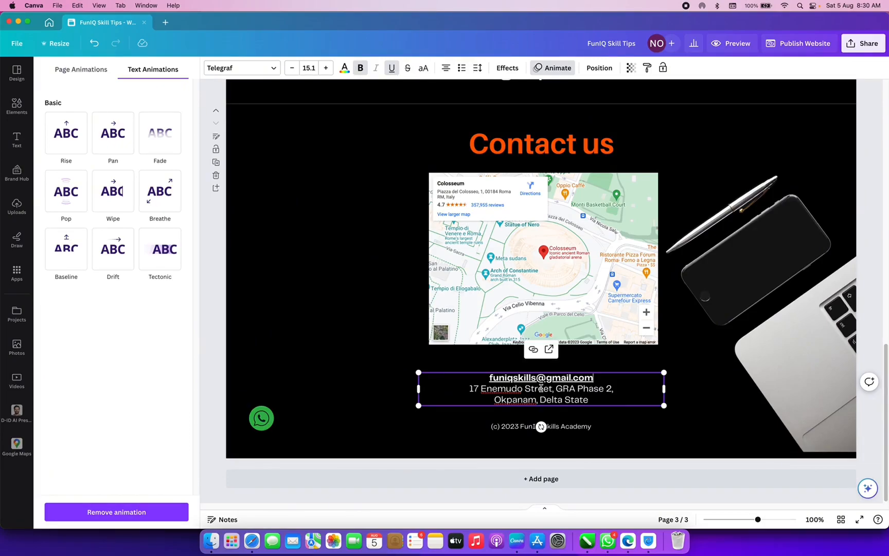
- Make the WhatsApp icon's circle orange and its symbol white
{"action": "left_click", "coordinate": [373, 230]}
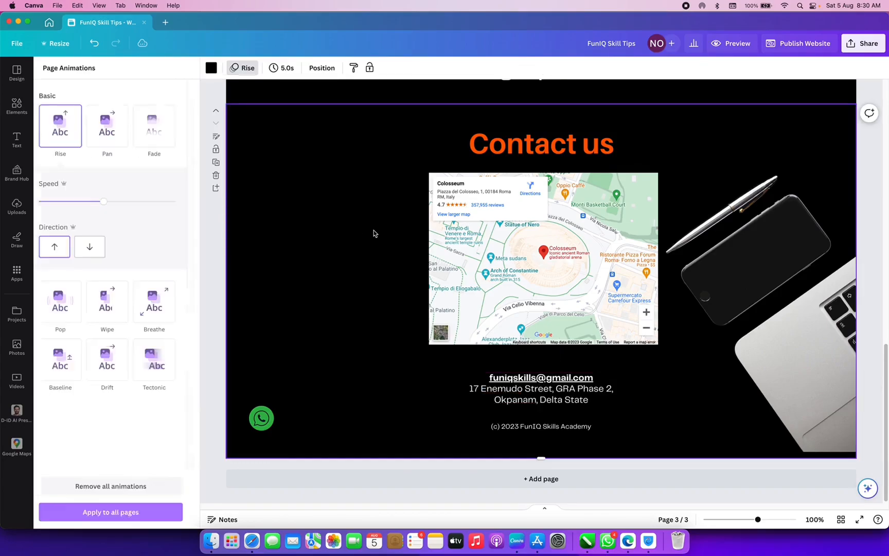
{"action": "scroll", "coordinate": [402, 293], "scroll_direction": "up", "scroll_amount": 15}
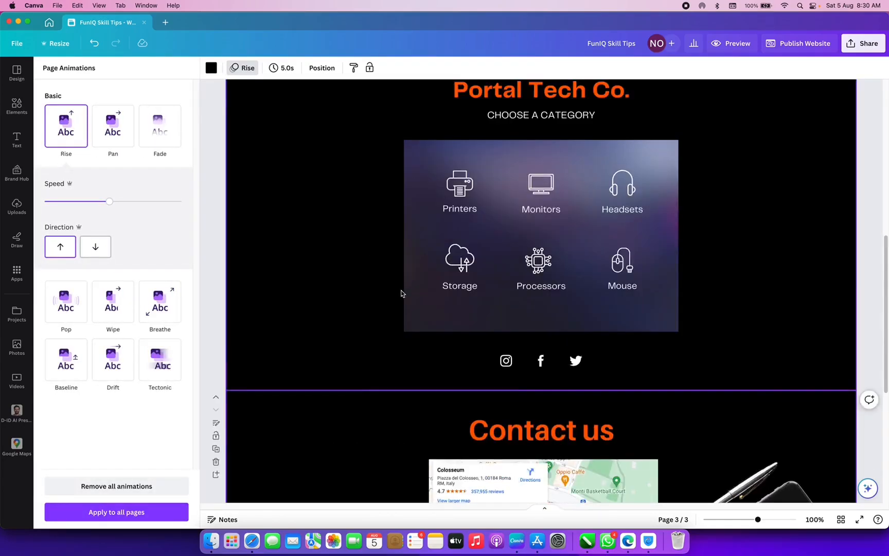
{"action": "scroll", "coordinate": [402, 293], "scroll_direction": "down", "scroll_amount": 15}
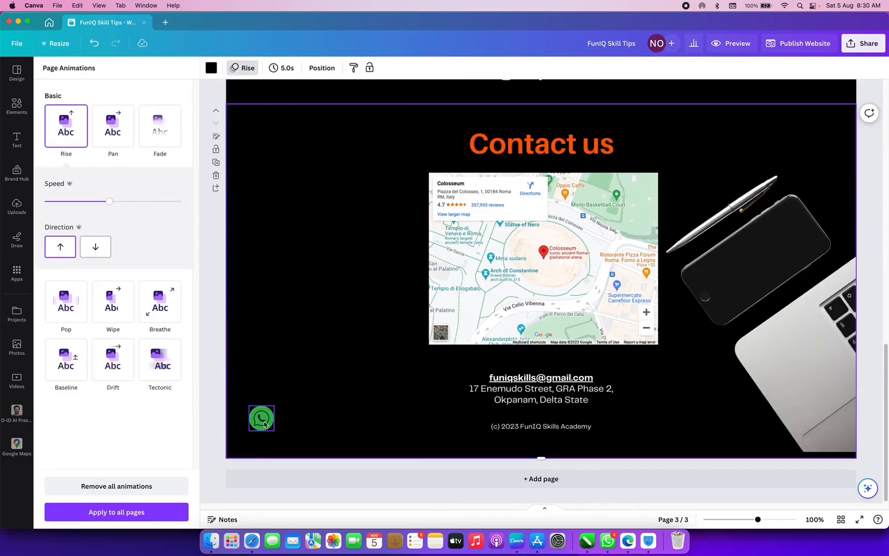
{"action": "left_click", "coordinate": [262, 420]}
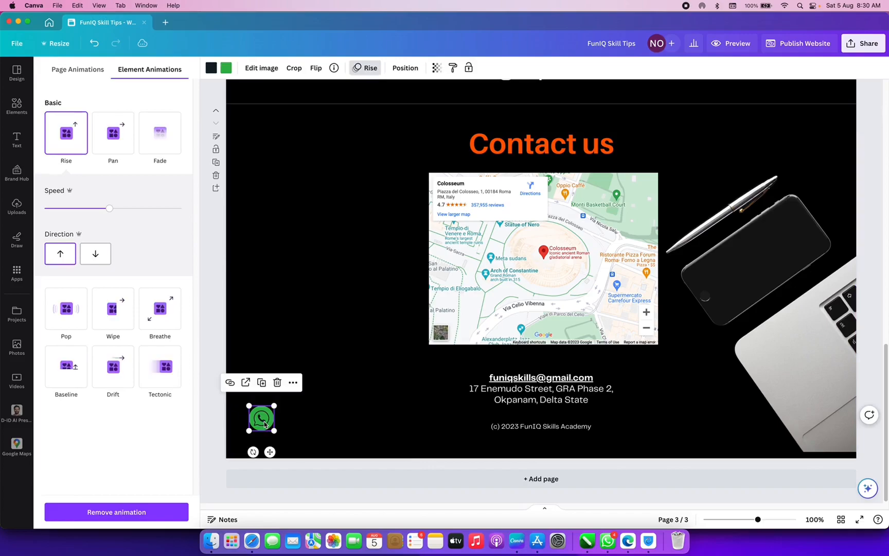
{"action": "left_click", "coordinate": [228, 71]}
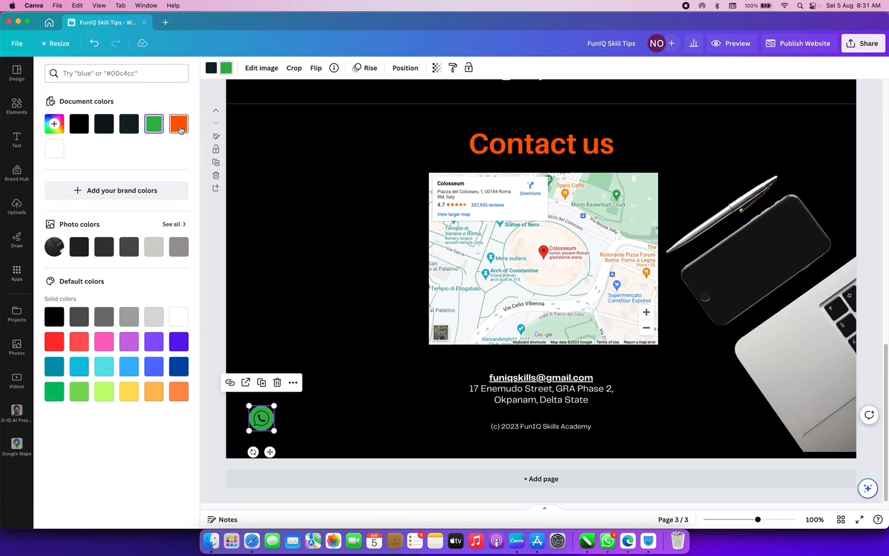
{"action": "left_click", "coordinate": [180, 131]}
{"action": "left_click", "coordinate": [211, 67]}
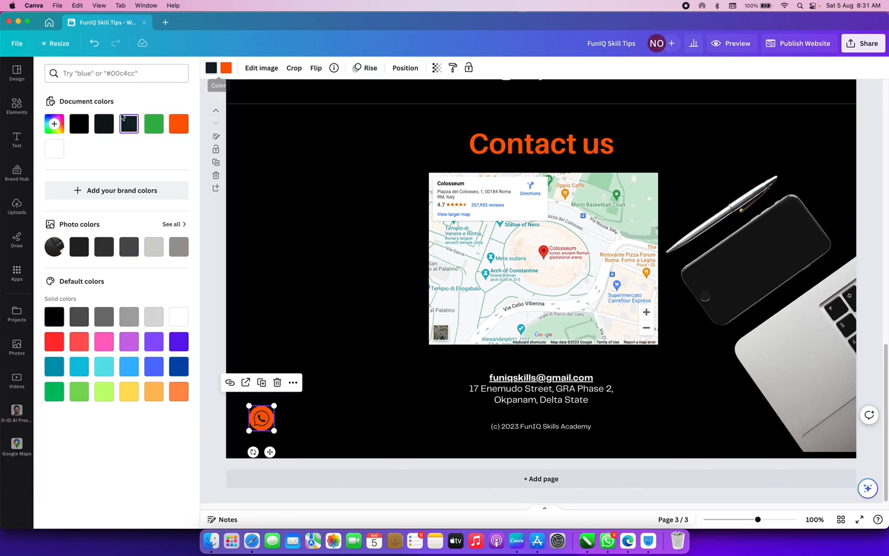
{"action": "left_click", "coordinate": [54, 149]}
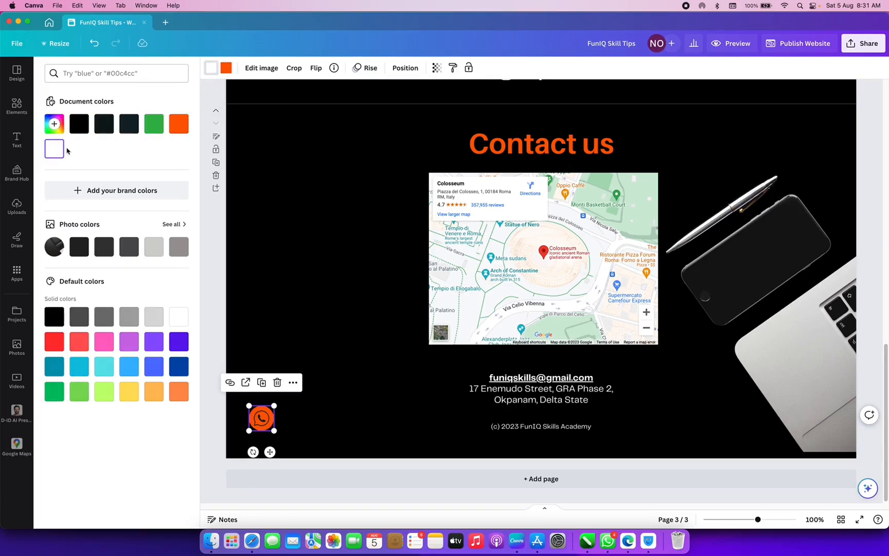
{"action": "left_click", "coordinate": [323, 266]}
{"action": "scroll", "coordinate": [351, 276], "scroll_direction": "up", "scroll_amount": 3}
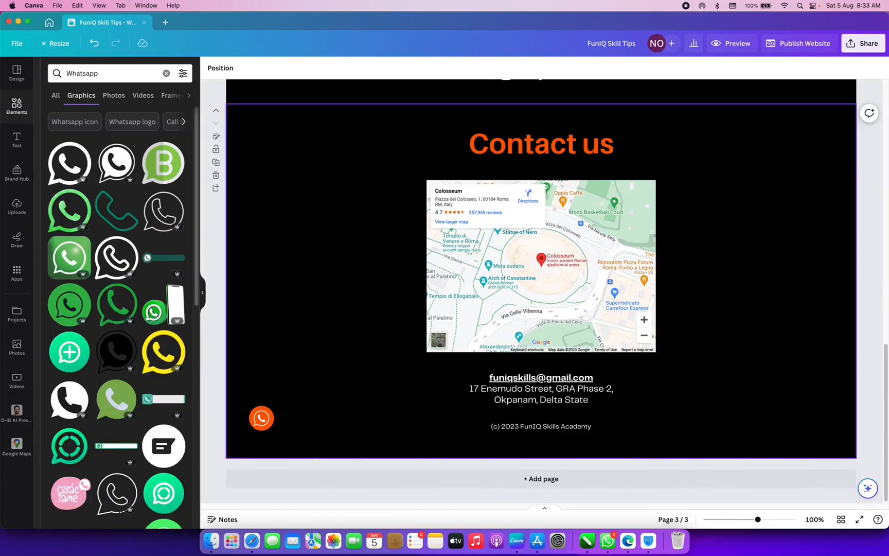
- Nudge the map, address block and copyright line upward to tighten the layout
{"action": "left_click", "coordinate": [615, 264]}
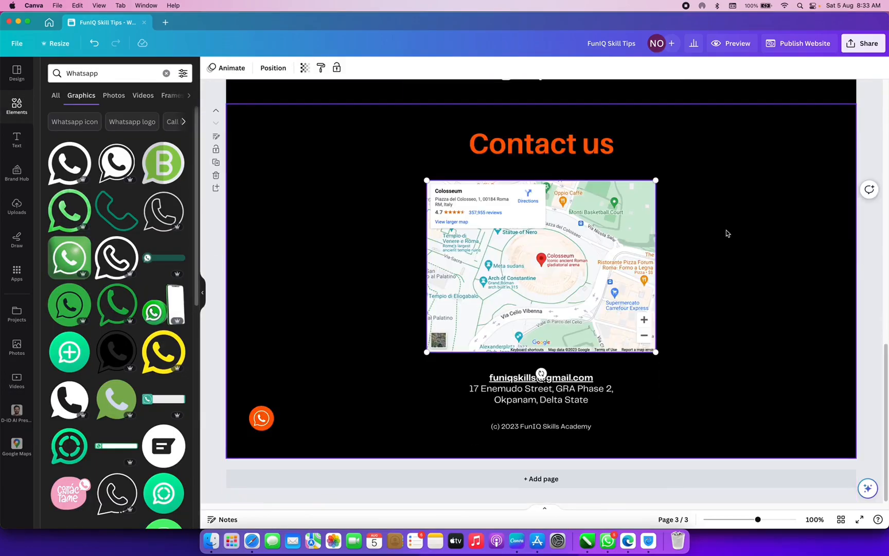
{"action": "left_click", "coordinate": [542, 144]}
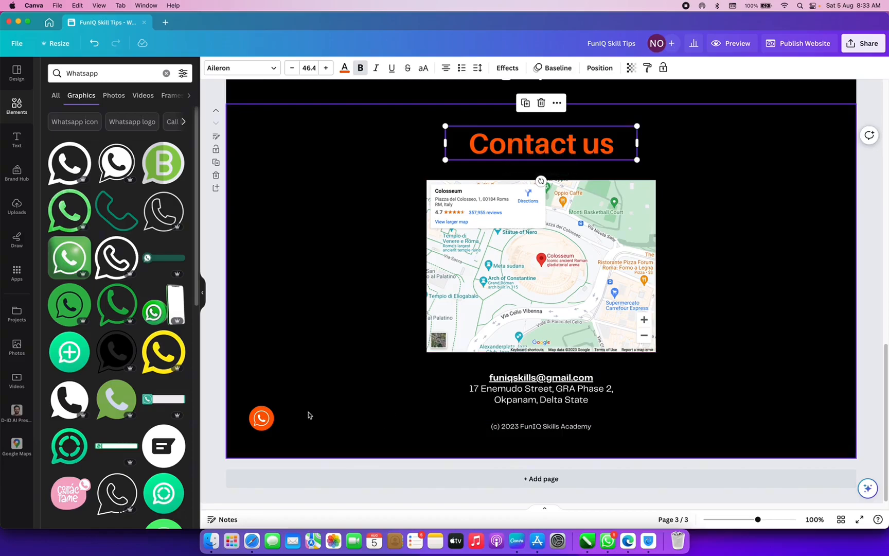
{"action": "left_click", "coordinate": [259, 419]}
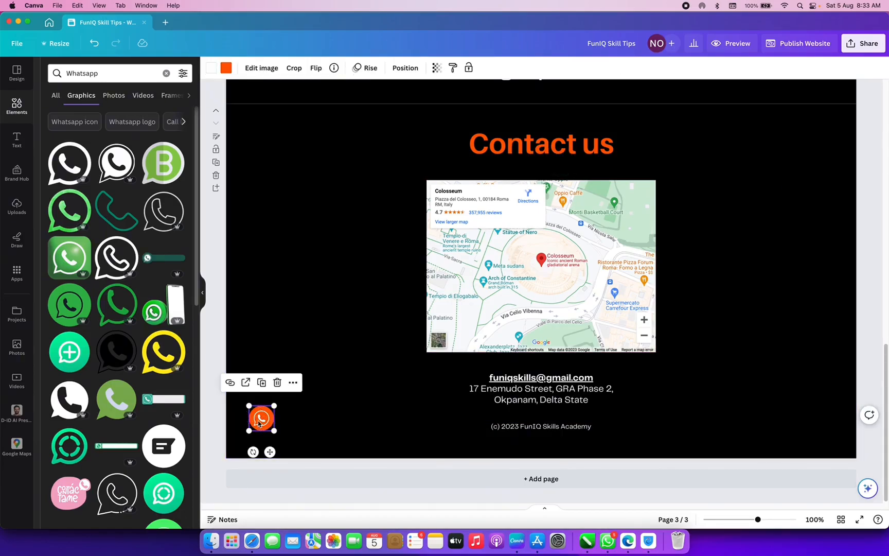
{"action": "left_click", "coordinate": [536, 391]}
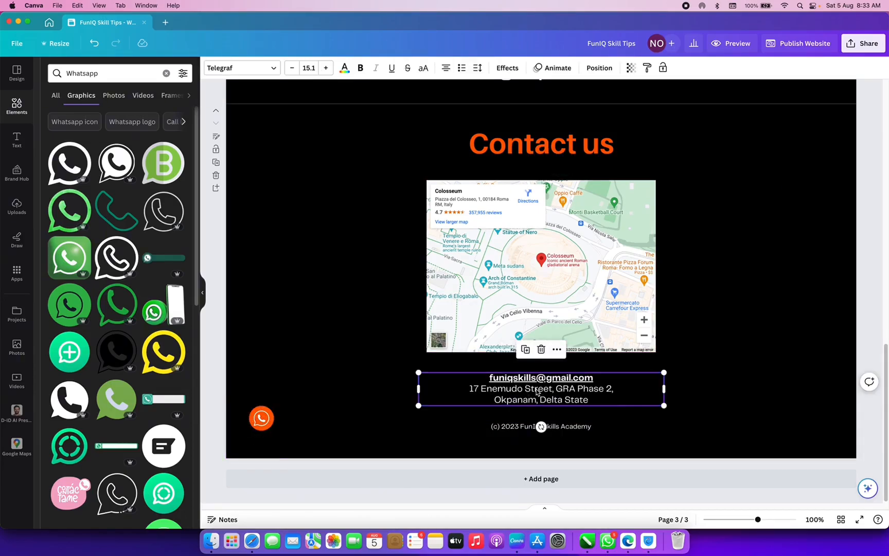
{"action": "left_click_drag", "start_coordinate": [537, 391], "coordinate": [537, 384]}
{"action": "left_click", "coordinate": [589, 251]}
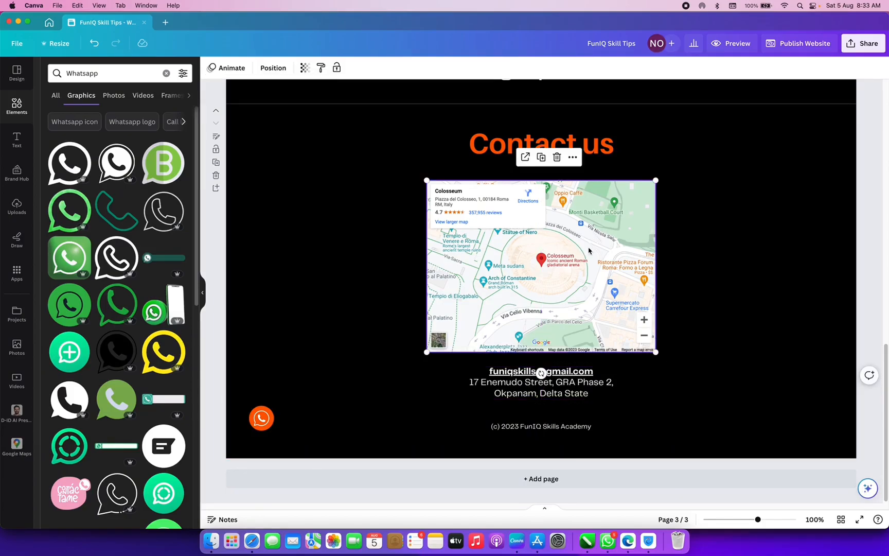
{"action": "left_click_drag", "start_coordinate": [583, 271], "coordinate": [584, 262]}
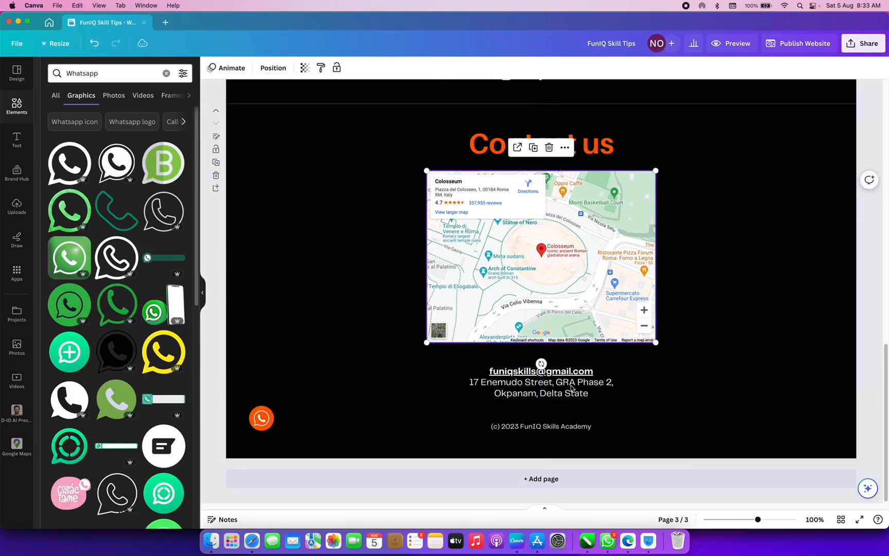
{"action": "left_click", "coordinate": [572, 389]}
{"action": "left_click_drag", "start_coordinate": [572, 389], "coordinate": [572, 383]}
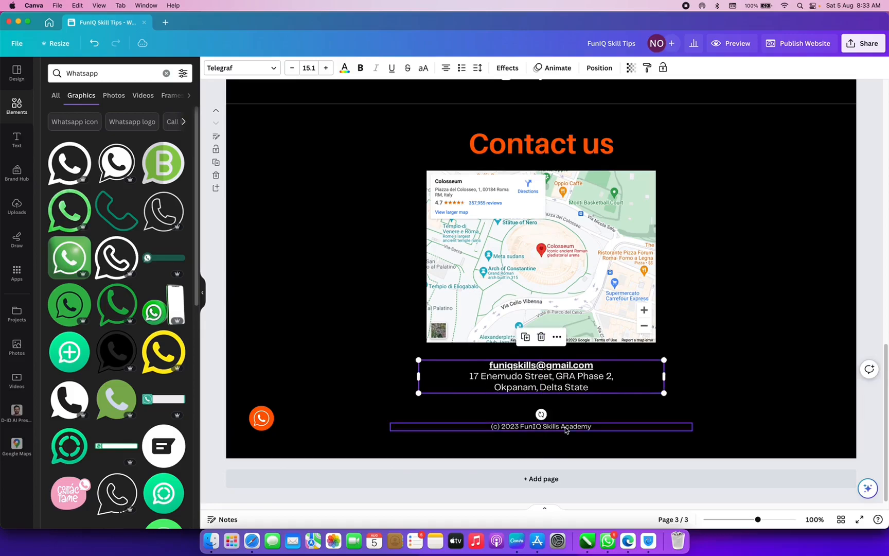
{"action": "left_click_drag", "start_coordinate": [565, 430], "coordinate": [567, 416]}
- Centre the WhatsApp icon beneath the address, with the copyright line moved below it
{"action": "left_click_drag", "start_coordinate": [260, 418], "coordinate": [630, 403]}
{"action": "left_click", "coordinate": [549, 416]}
{"action": "left_click_drag", "start_coordinate": [548, 415], "coordinate": [549, 437]}
{"action": "left_click", "coordinate": [623, 405]}
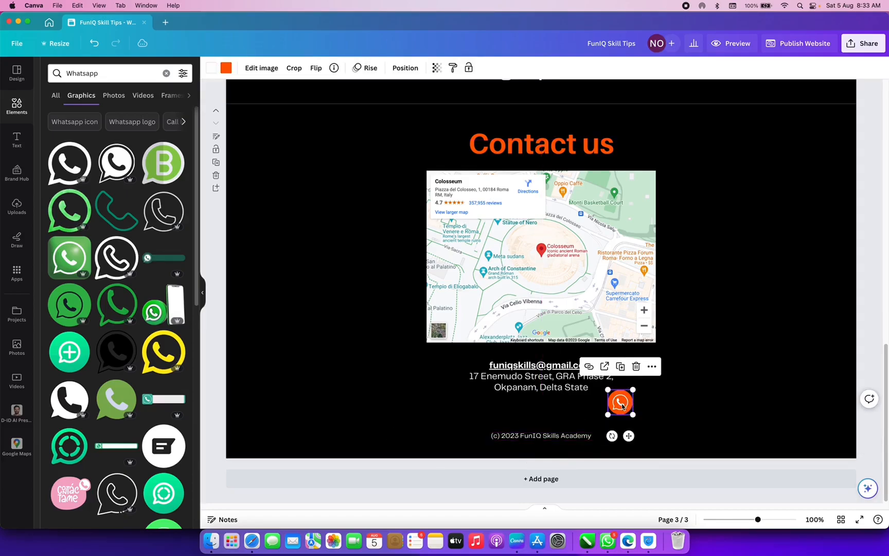
{"action": "left_click_drag", "start_coordinate": [623, 405], "coordinate": [541, 411]}
{"action": "left_click", "coordinate": [879, 157]}
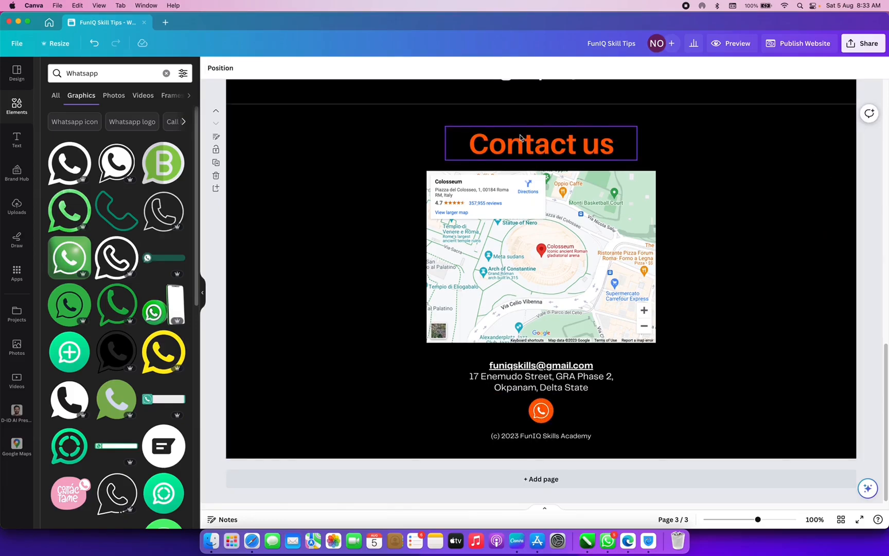
{"action": "scroll", "coordinate": [519, 137], "scroll_direction": "up", "scroll_amount": 5}
{"action": "scroll", "coordinate": [512, 165], "scroll_direction": "up", "scroll_amount": 1}
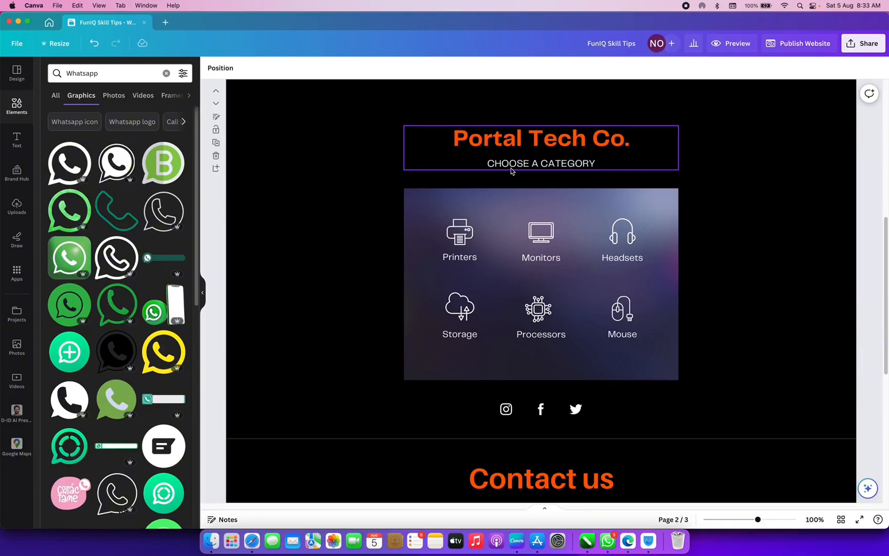
- Preview the website without its navigation bar and scroll through the phone layout
{"action": "left_click", "coordinate": [727, 45]}
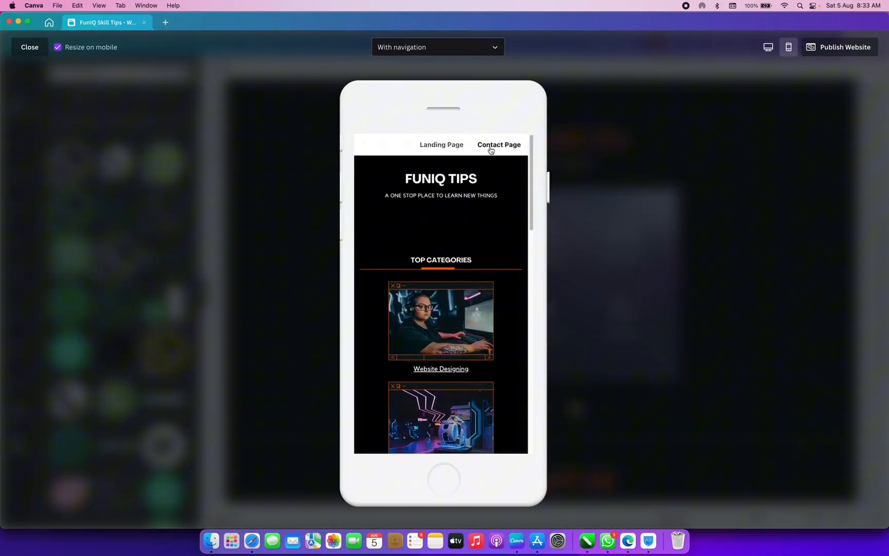
{"action": "left_click", "coordinate": [452, 48]}
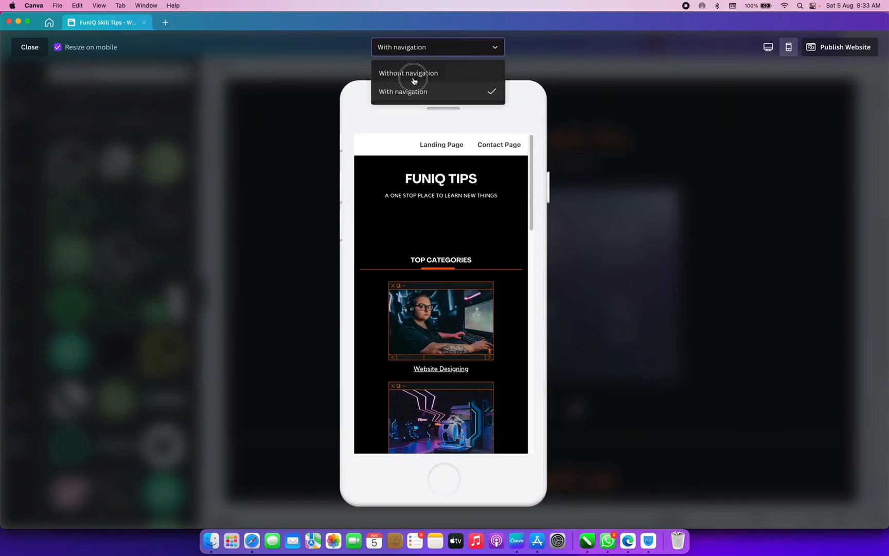
{"action": "left_click", "coordinate": [411, 82]}
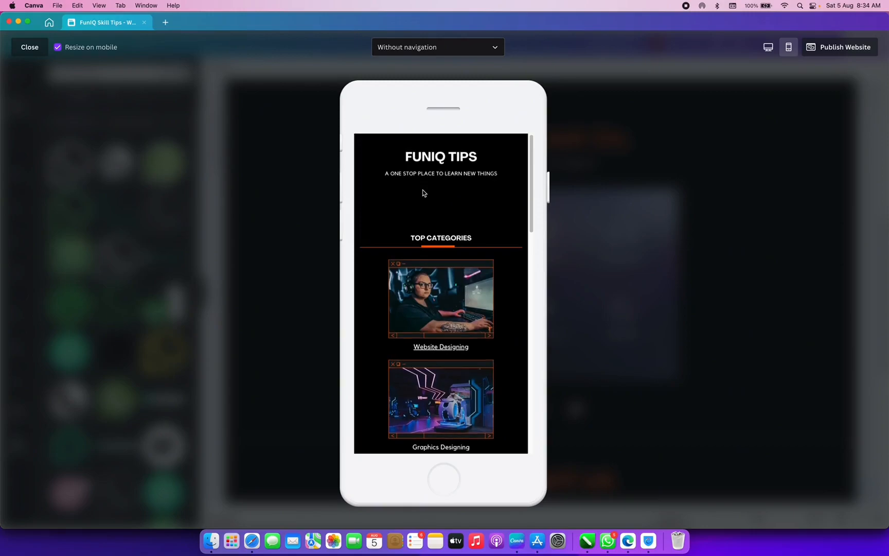
{"action": "scroll", "coordinate": [423, 192], "scroll_direction": "down", "scroll_amount": 2}
{"action": "scroll", "coordinate": [422, 190], "scroll_direction": "down", "scroll_amount": 10}
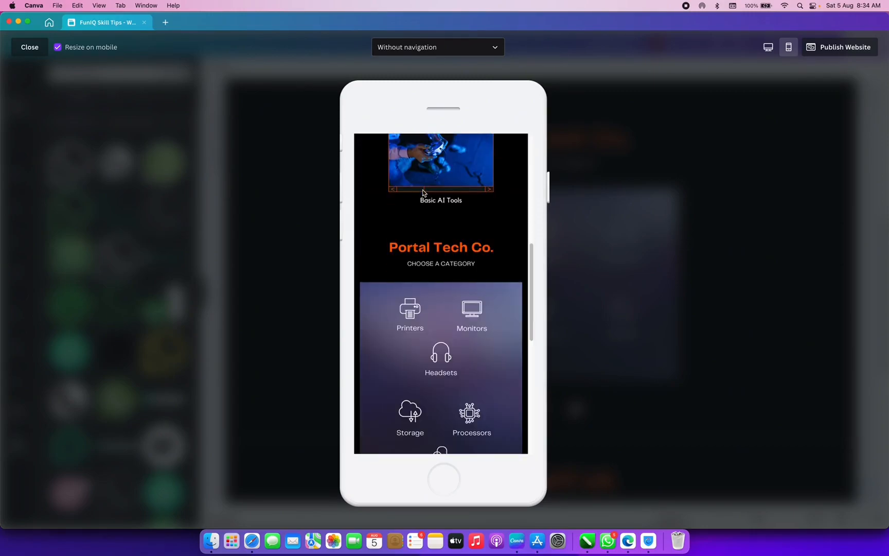
{"action": "scroll", "coordinate": [422, 193], "scroll_direction": "down", "scroll_amount": 6}
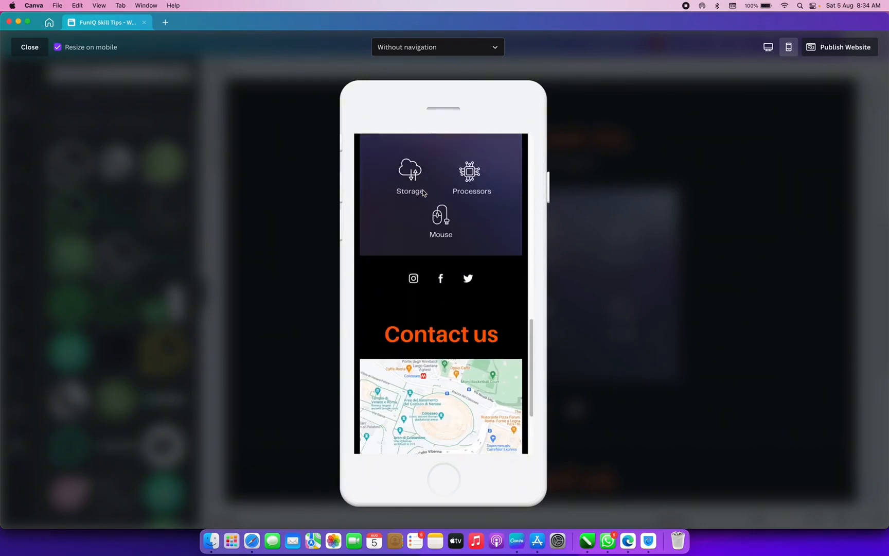
{"action": "scroll", "coordinate": [423, 193], "scroll_direction": "down", "scroll_amount": 4}
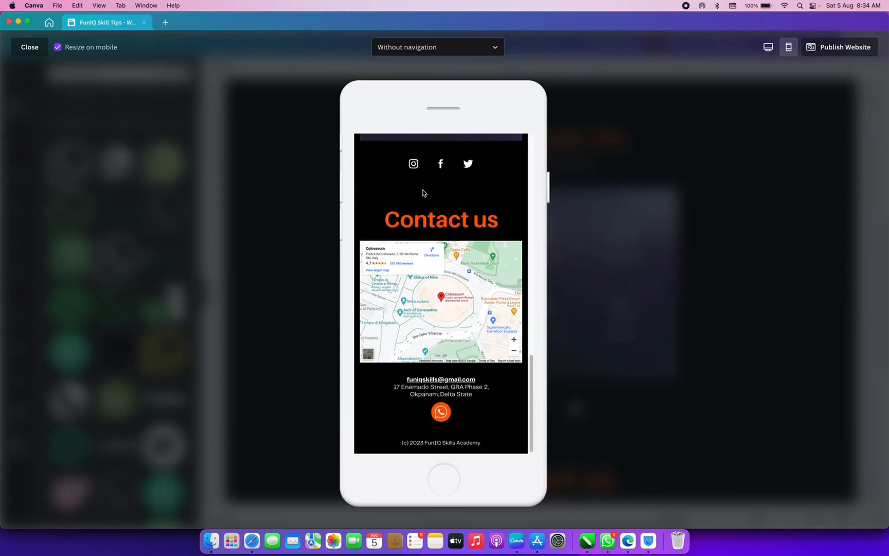
{"action": "scroll", "coordinate": [423, 193], "scroll_direction": "up", "scroll_amount": 20}
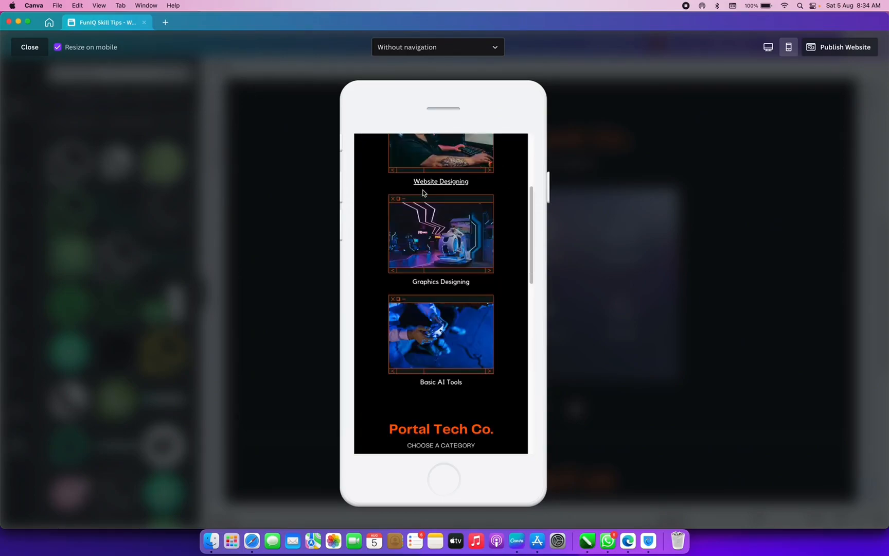
- Switch the preview to the desktop layout and scroll down the page and back to the top
{"action": "left_click", "coordinate": [768, 47]}
{"action": "scroll", "coordinate": [504, 167], "scroll_direction": "down", "scroll_amount": 4}
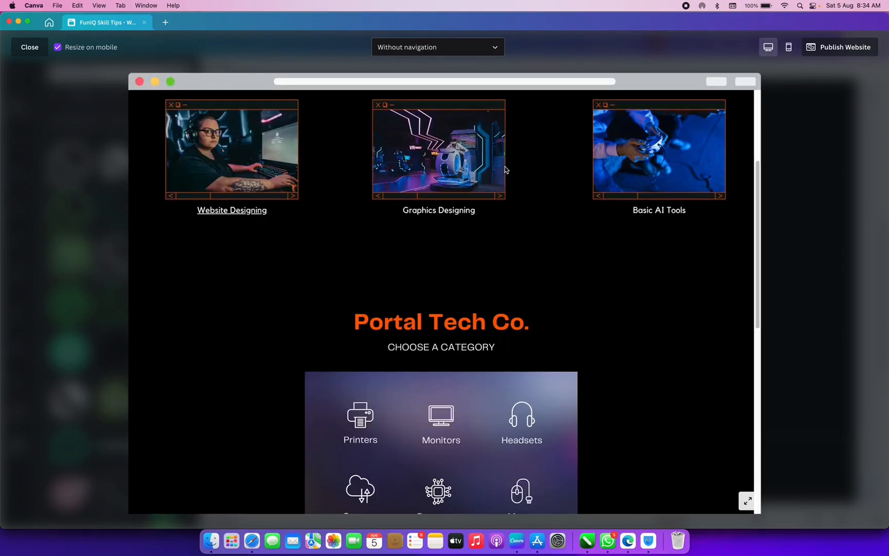
{"action": "scroll", "coordinate": [504, 169], "scroll_direction": "down", "scroll_amount": 8}
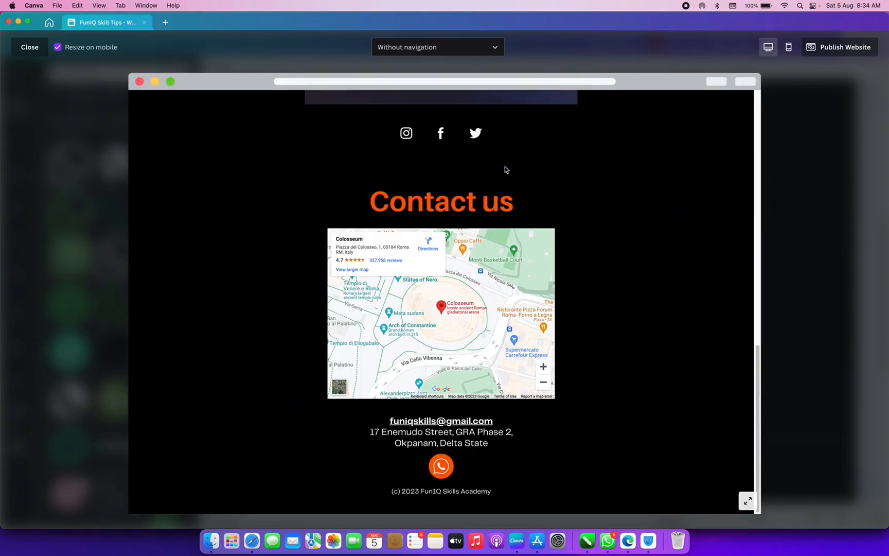
{"action": "scroll", "coordinate": [504, 169], "scroll_direction": "up", "scroll_amount": 12}
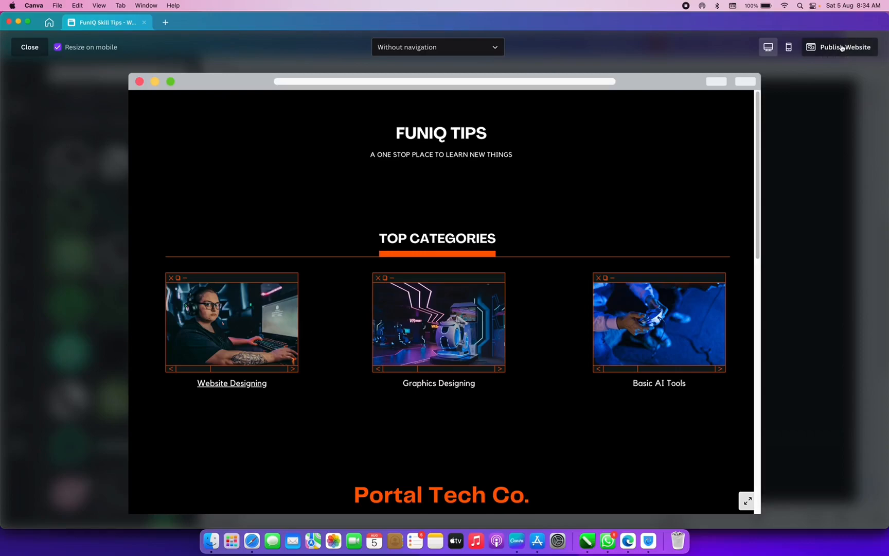
{"action": "left_click", "coordinate": [838, 48]}
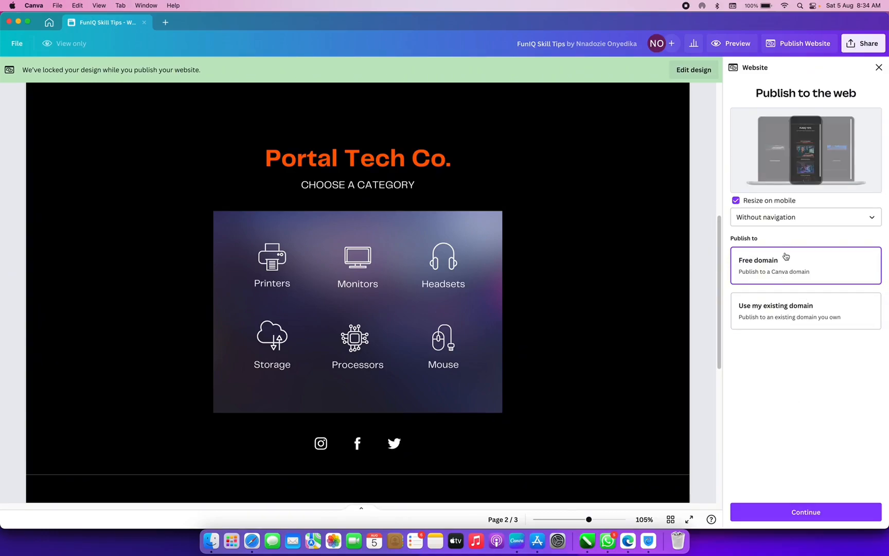
- Try With navigation, settle on Without navigation with Free domain, and continue to the subdomain step
{"action": "left_click", "coordinate": [785, 221]}
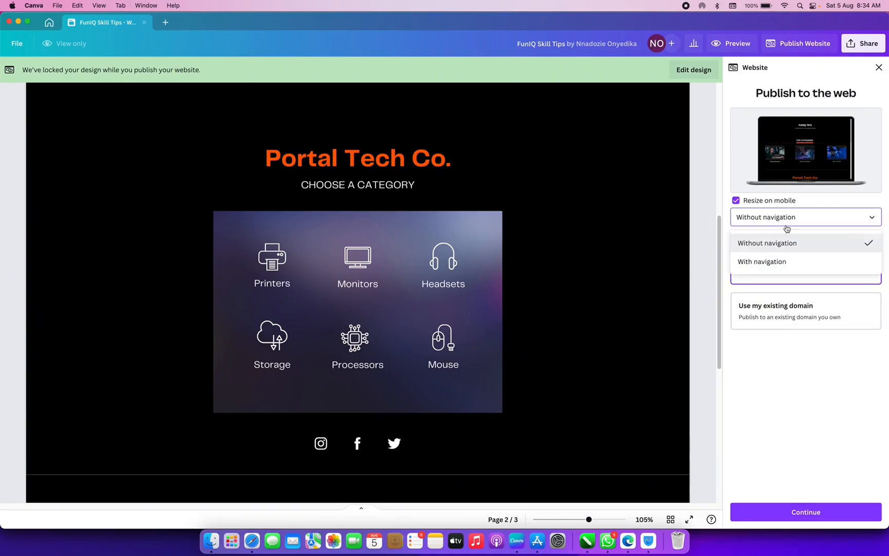
{"action": "left_click", "coordinate": [788, 222]}
{"action": "left_click", "coordinate": [789, 222]}
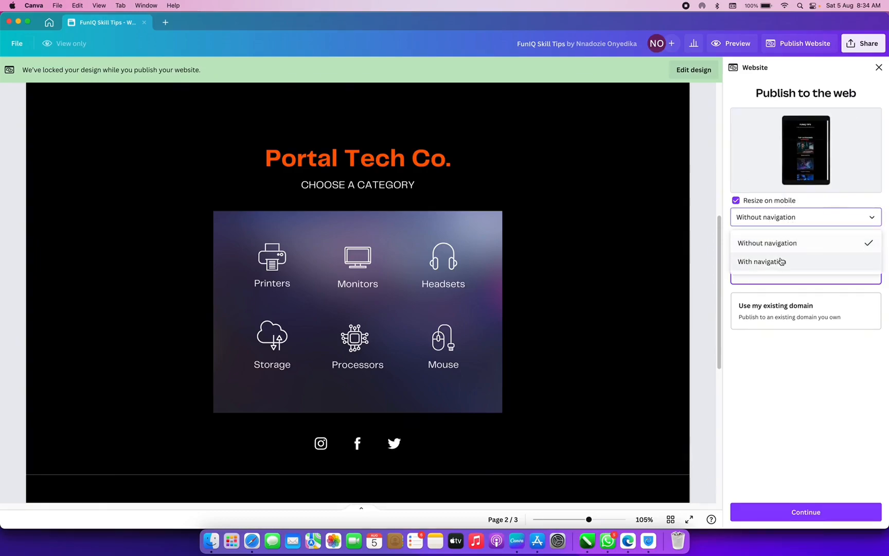
{"action": "left_click", "coordinate": [780, 261]}
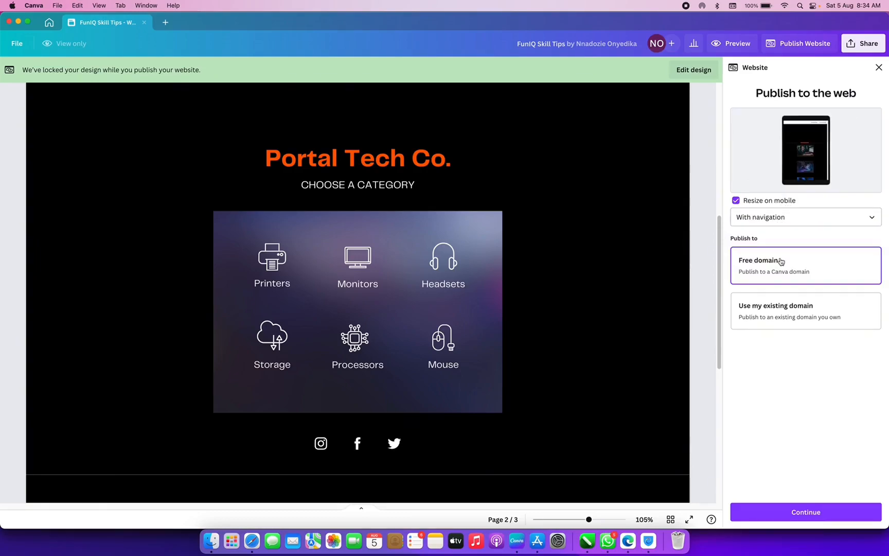
{"action": "left_click", "coordinate": [785, 222]}
{"action": "left_click", "coordinate": [777, 245]}
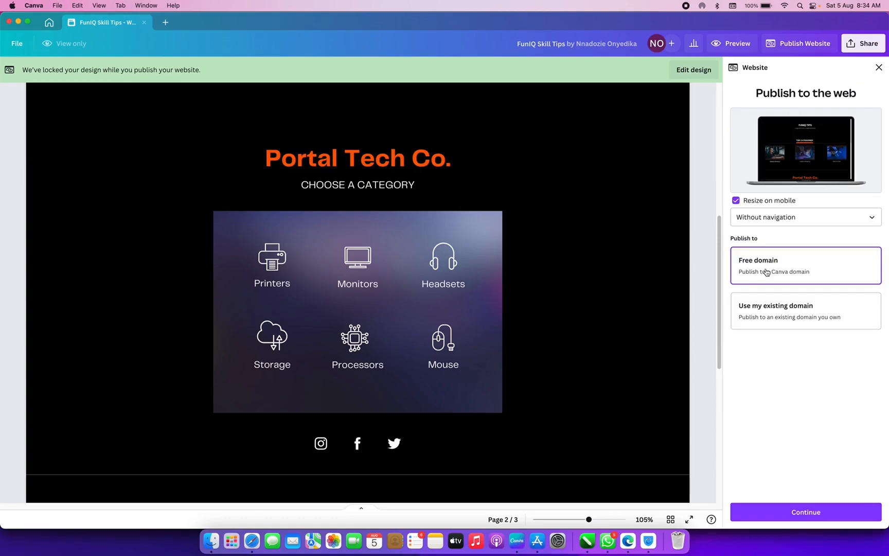
{"action": "left_click", "coordinate": [821, 512]}
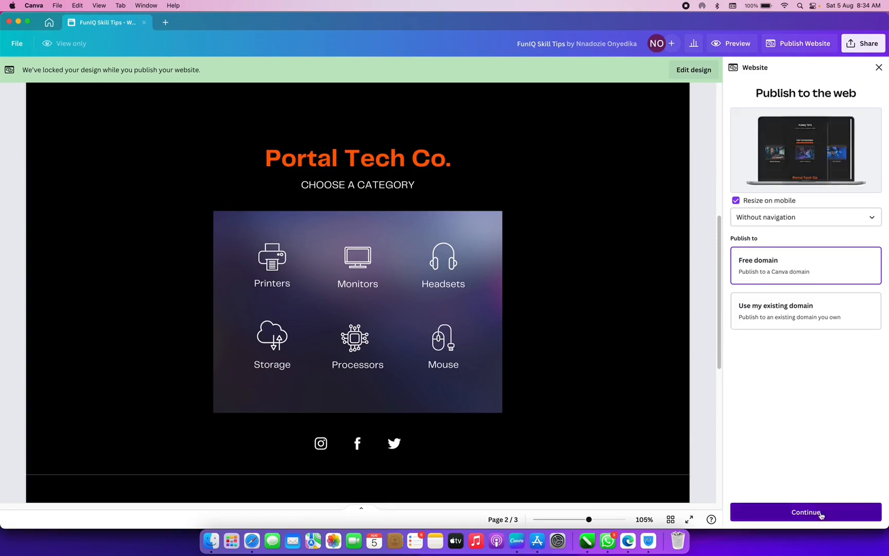
- Enter 'funiqtips' as the subdomain, fixing the typo, for funiqtips.my.canva.site, and continue
{"action": "left_click", "coordinate": [761, 161]}
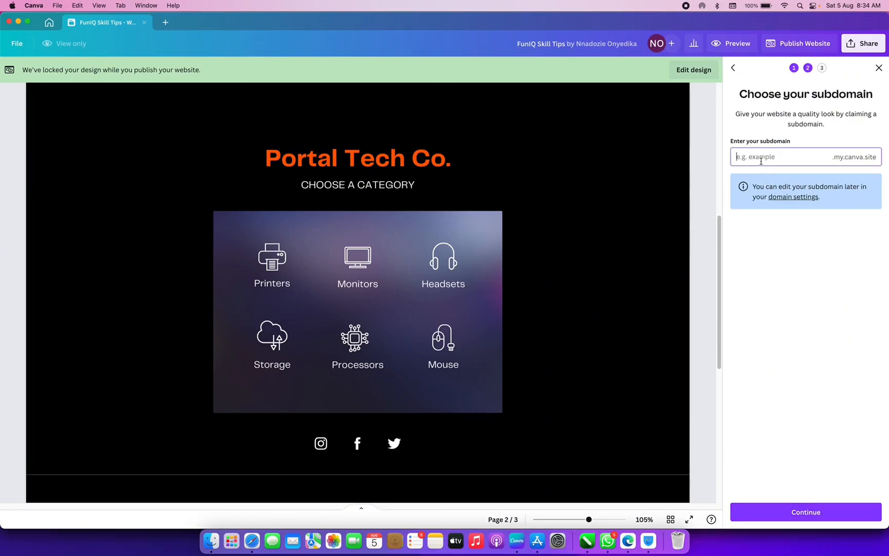
{"action": "type", "text": "funiqskil"}
{"action": "key", "text": "BackSpace"}
{"action": "key", "text": "BackSpace"}
{"action": "type", "text": "tips"}
{"action": "left_click", "coordinate": [811, 513]}
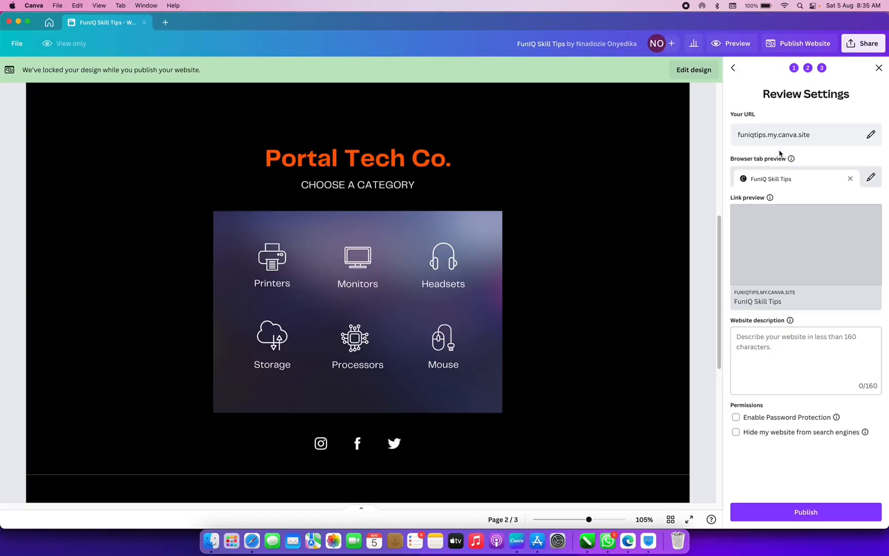
{"action": "mouse_move", "coordinate": [794, 283]}
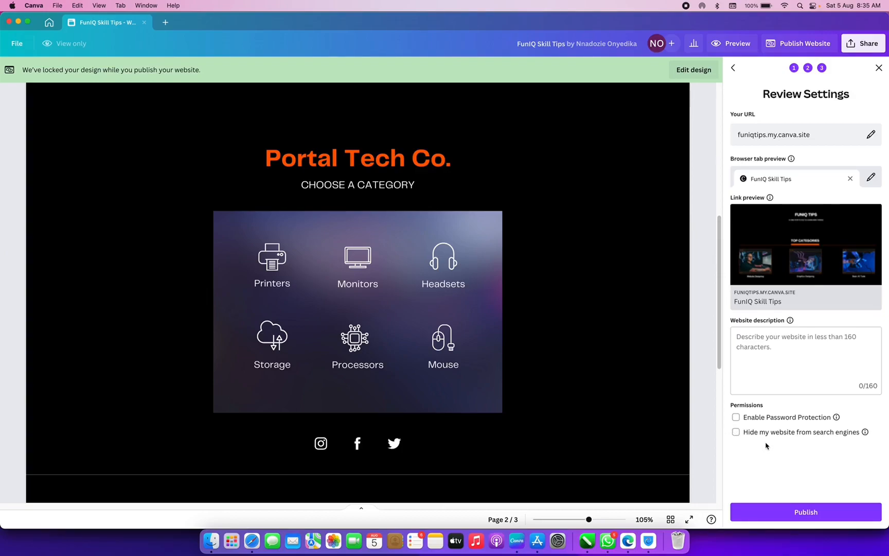
- Describe the site as 'FunIQ Tips is the one stop place for information as regards digital skills' and select the tab title
{"action": "left_click", "coordinate": [787, 356]}
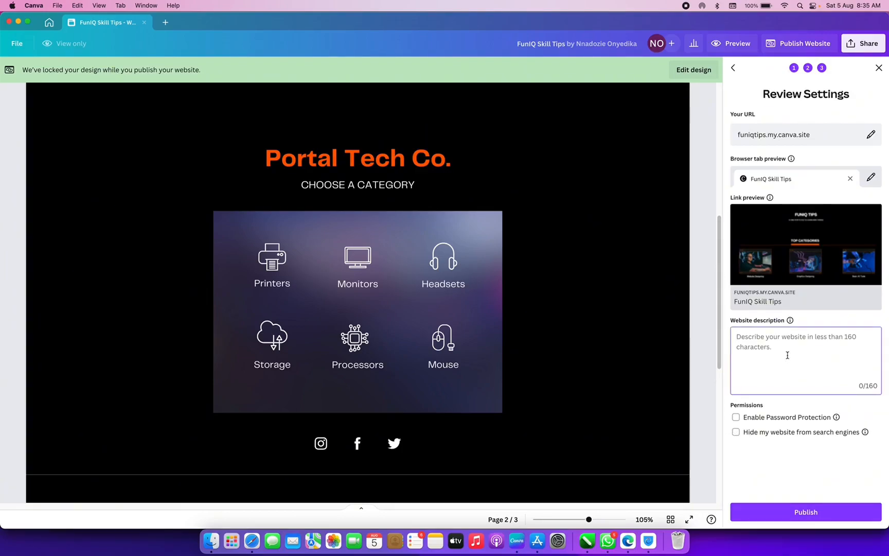
{"action": "type", "text": "FunI"}
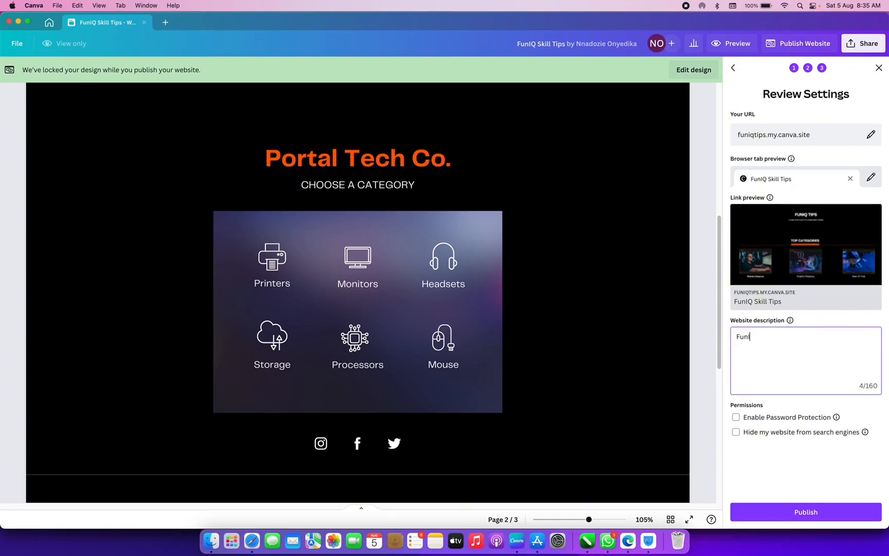
{"action": "type", "text": "Q Tips is the one stop pla"}
{"action": "type", "text": "ce for i"}
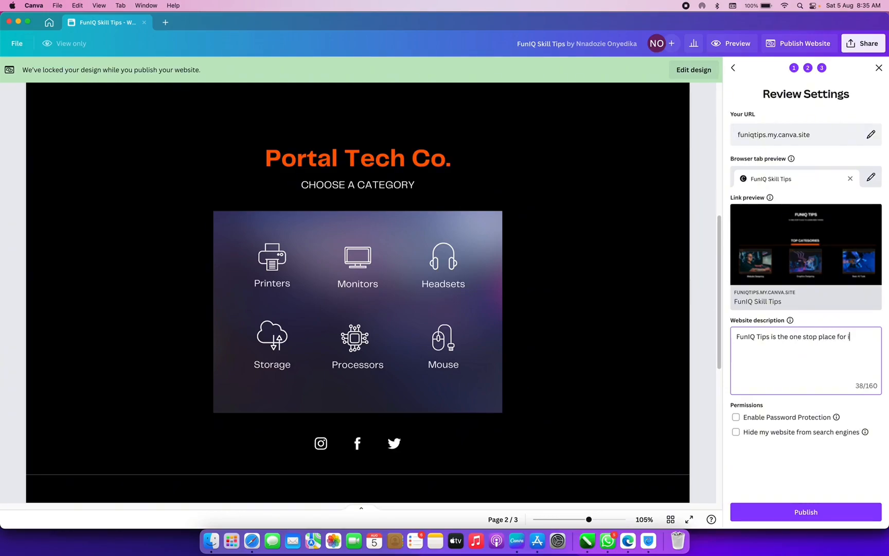
{"action": "type", "text": "nformation as regards digi"}
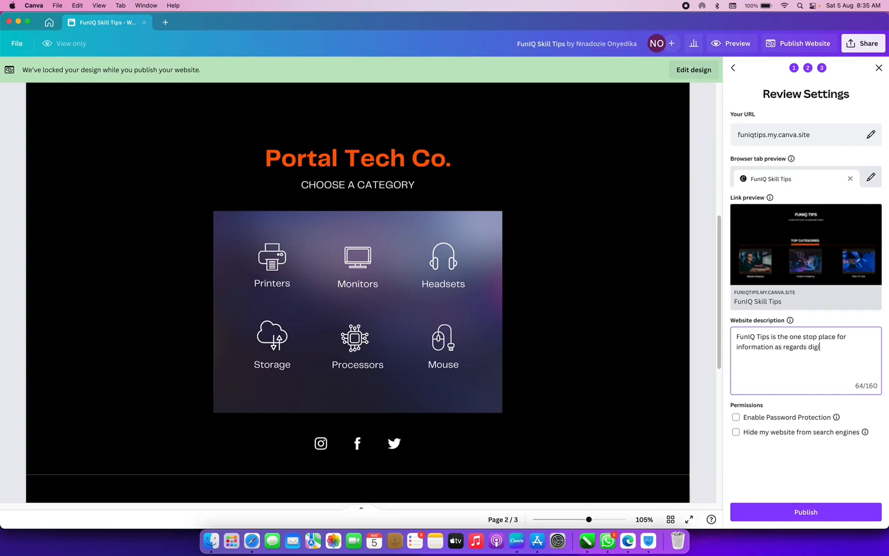
{"action": "type", "text": "tal skills."}
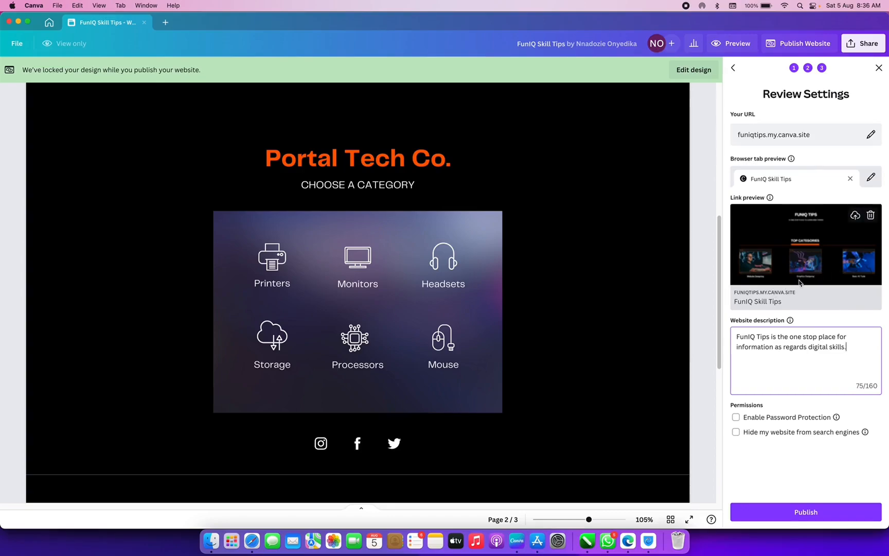
{"action": "left_click", "coordinate": [870, 178]}
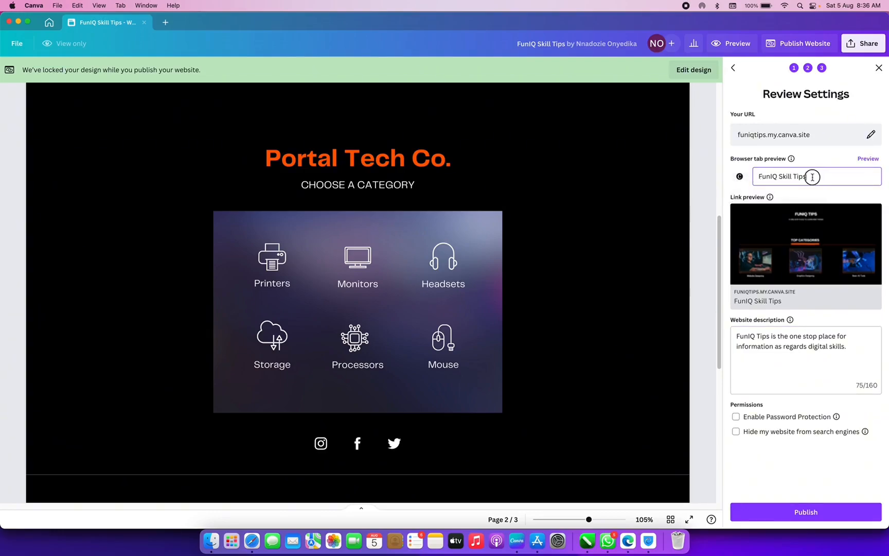
{"action": "left_click_drag", "start_coordinate": [810, 175], "coordinate": [757, 176]}
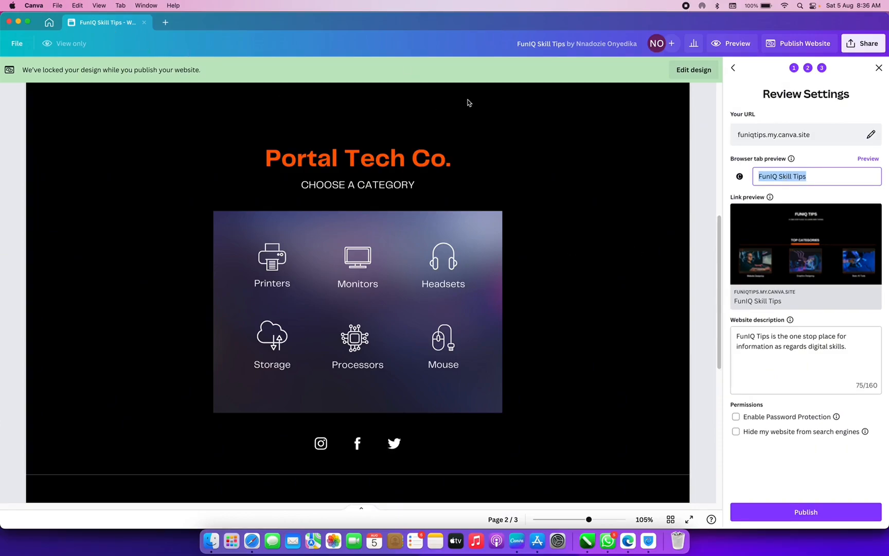
- Upload the pink lightbulb 5.png from Desktop > For Animation as the favicon and apply it
{"action": "left_click", "coordinate": [741, 178]}
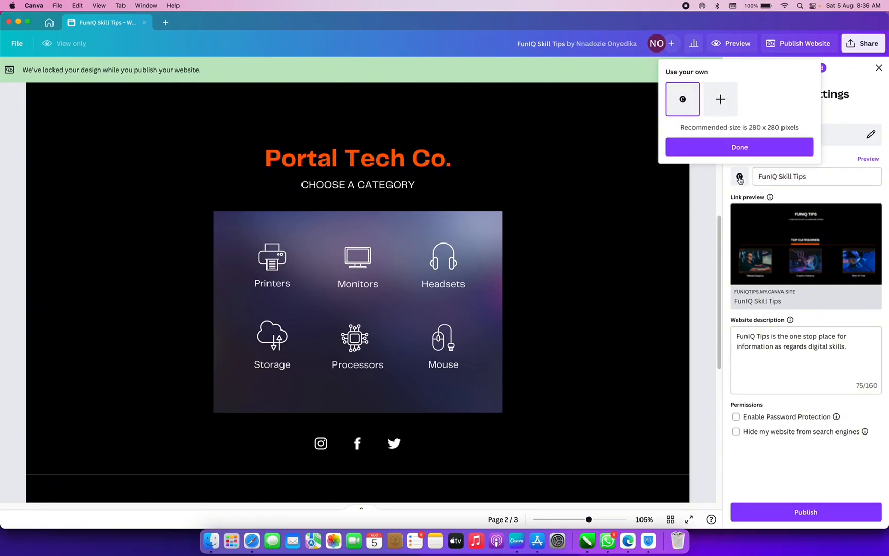
{"action": "left_click", "coordinate": [721, 105]}
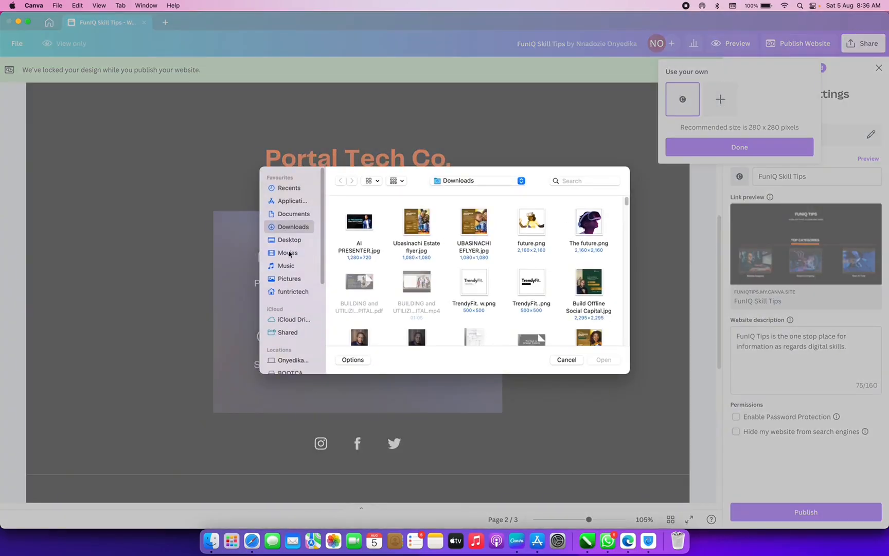
{"action": "left_click", "coordinate": [293, 241]}
{"action": "scroll", "coordinate": [520, 252], "scroll_direction": "down", "scroll_amount": 5}
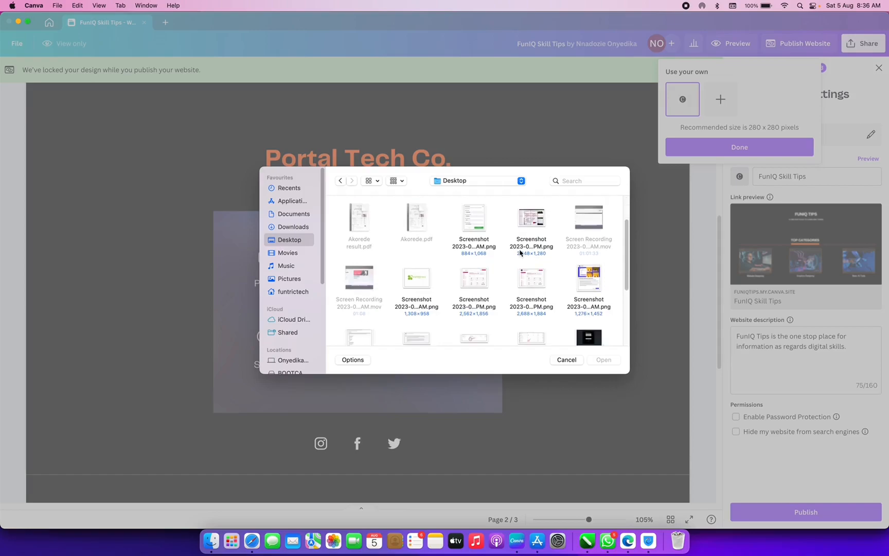
{"action": "scroll", "coordinate": [519, 252], "scroll_direction": "down", "scroll_amount": 4}
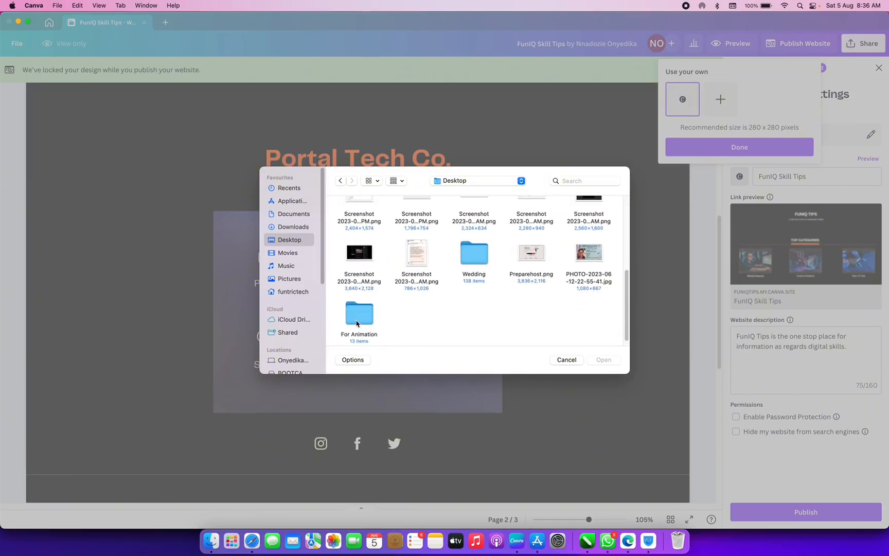
{"action": "left_click", "coordinate": [359, 315]}
{"action": "double_click", "coordinate": [357, 321]}
{"action": "left_click", "coordinate": [535, 288]}
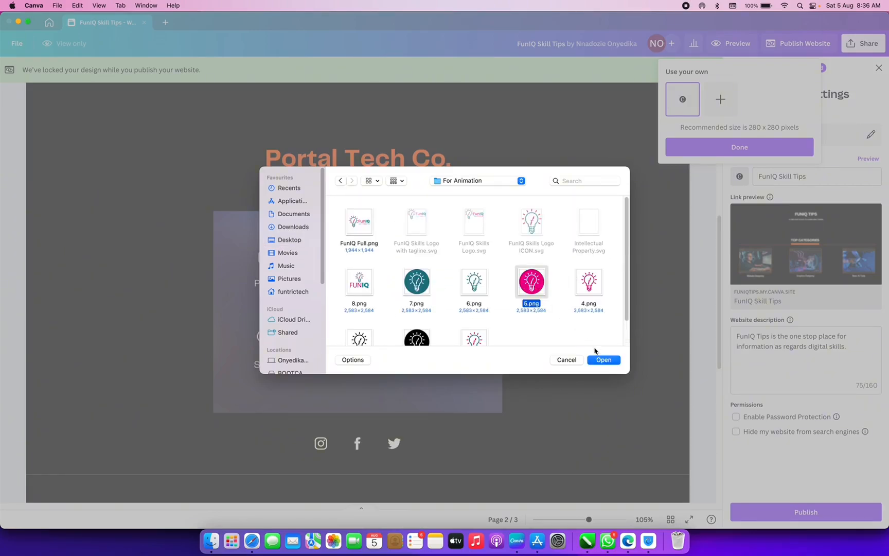
{"action": "left_click", "coordinate": [602, 360]}
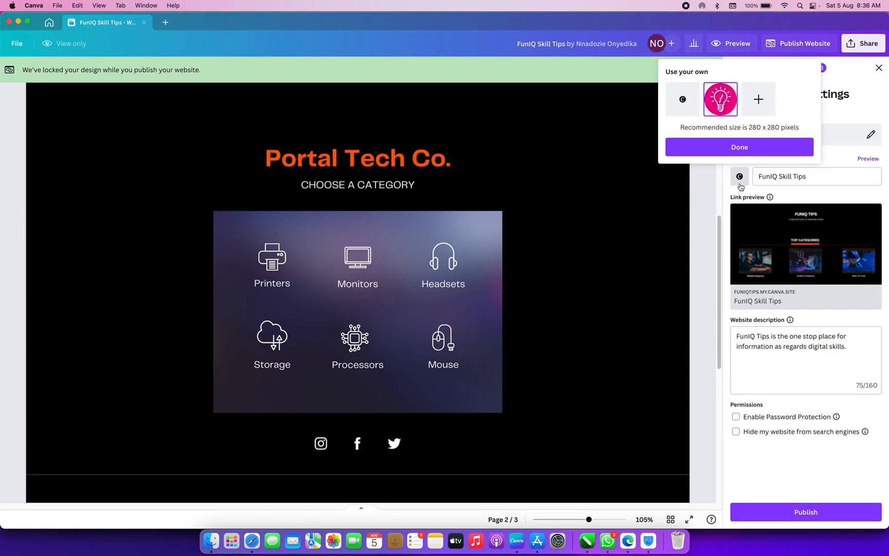
{"action": "left_click", "coordinate": [757, 149]}
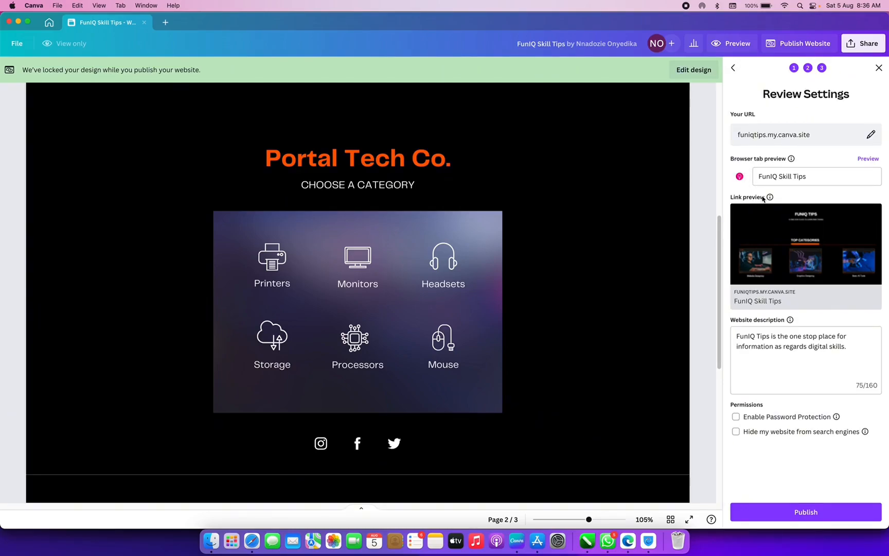
- Remove the current link preview image and pick AI PRESENTER from Downloads as the replacement
{"action": "mouse_move", "coordinate": [787, 283]}
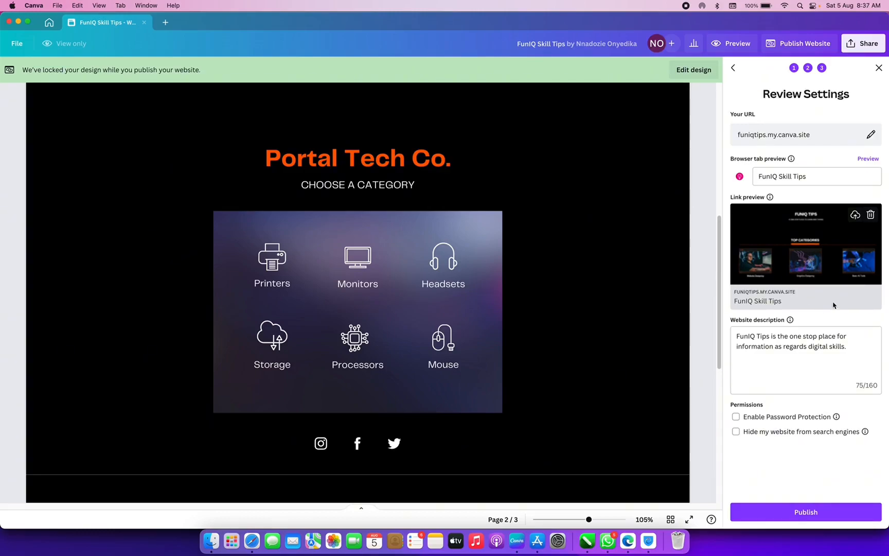
{"action": "left_click", "coordinate": [871, 218]}
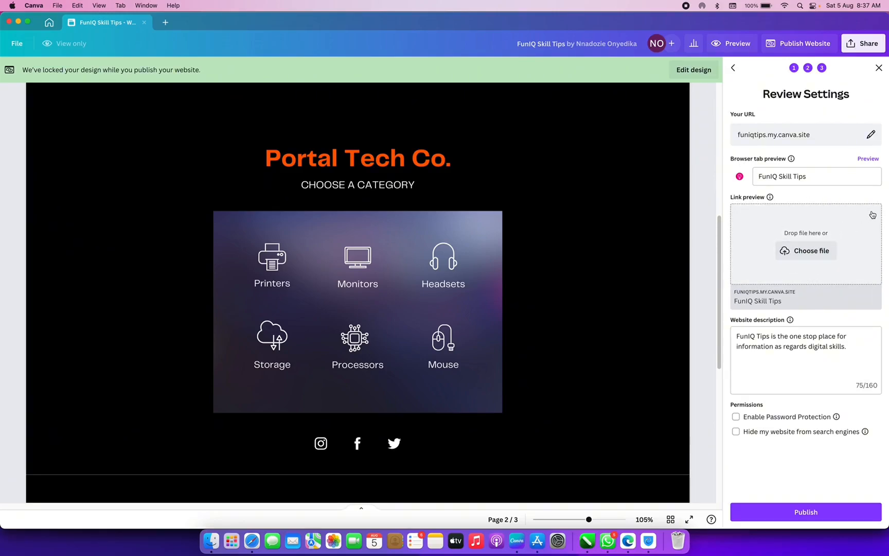
{"action": "left_click", "coordinate": [812, 255]}
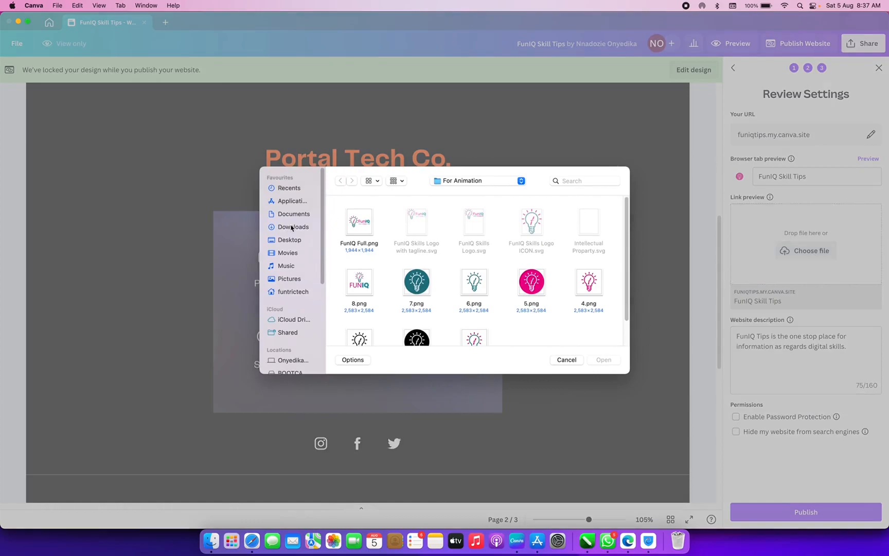
{"action": "left_click", "coordinate": [292, 228]}
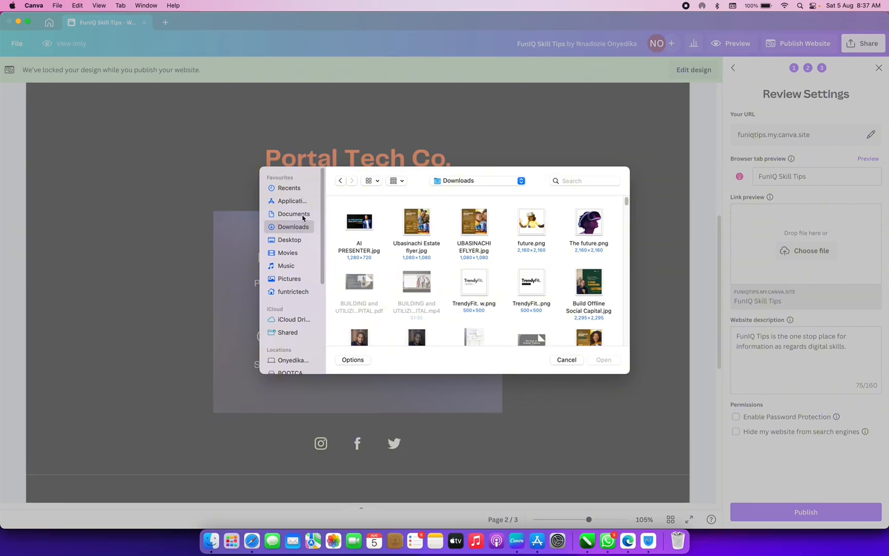
{"action": "scroll", "coordinate": [513, 295], "scroll_direction": "down", "scroll_amount": 2}
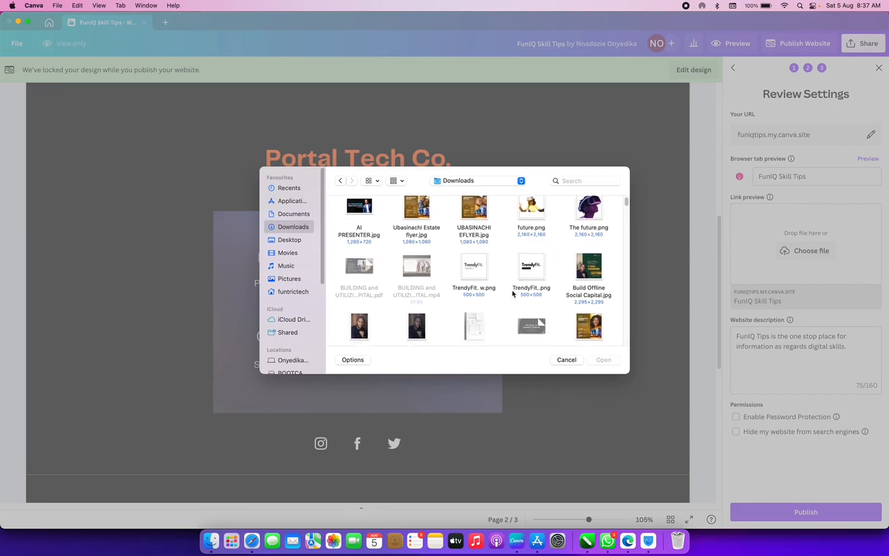
{"action": "scroll", "coordinate": [513, 295], "scroll_direction": "up", "scroll_amount": 2}
{"action": "left_click", "coordinate": [368, 228]}
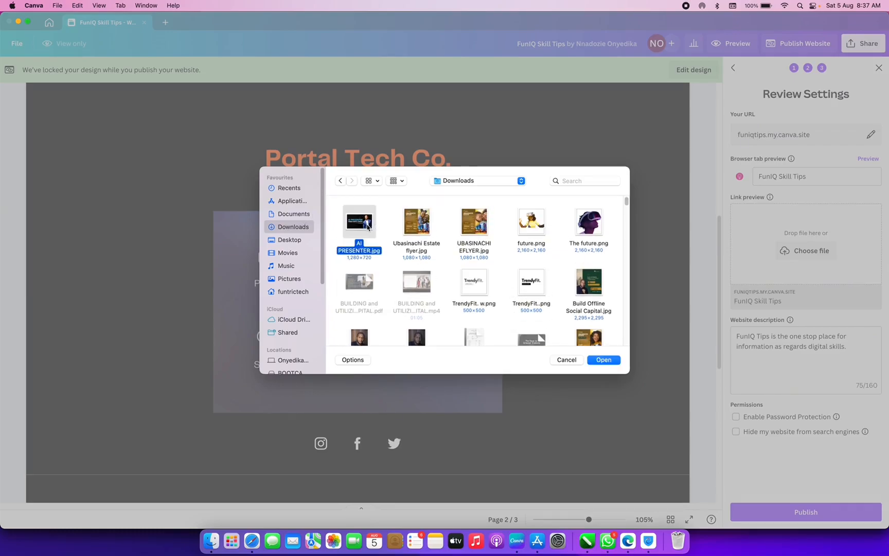
{"action": "left_click", "coordinate": [603, 363]}
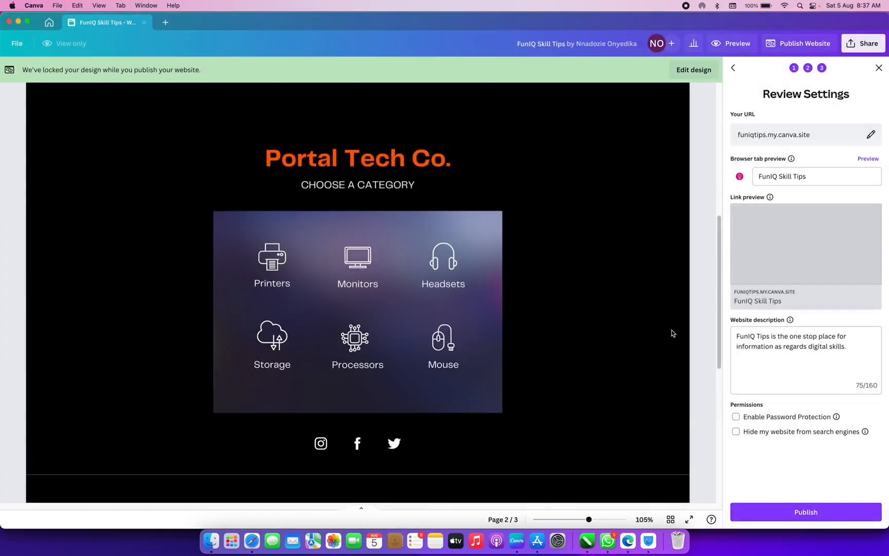
{"action": "mouse_move", "coordinate": [784, 254]}
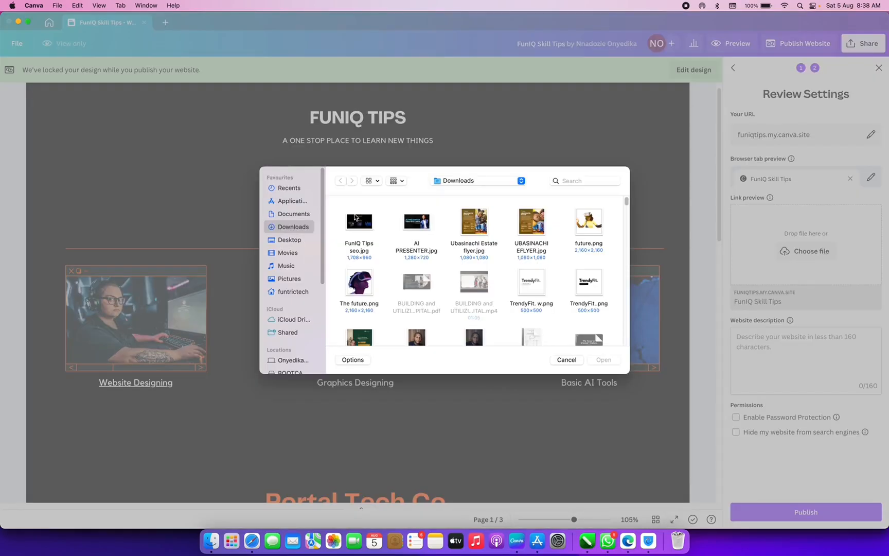
- Use FunIQ Tips seo.jpg as the link preview and begin the description 'Funiq skills is a one stop place…'
{"action": "left_click", "coordinate": [359, 221]}
{"action": "left_click", "coordinate": [603, 360]}
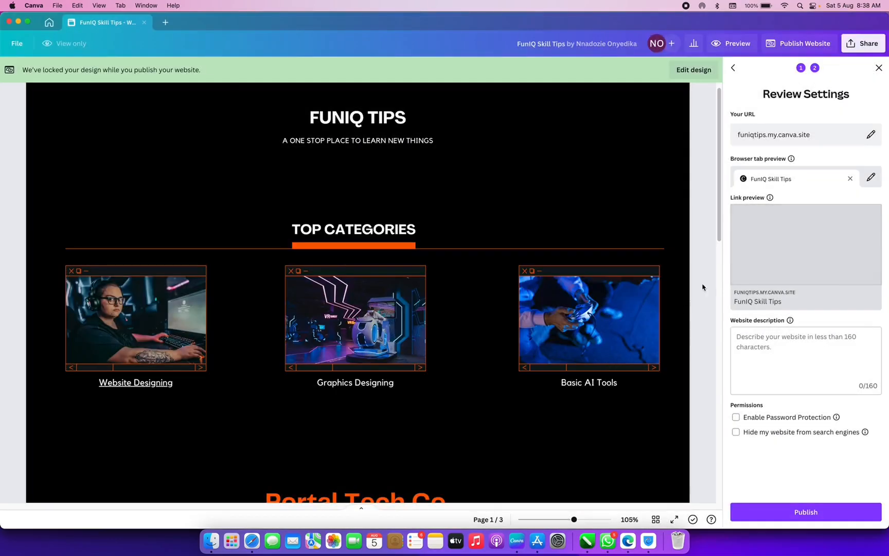
{"action": "left_click", "coordinate": [771, 352]}
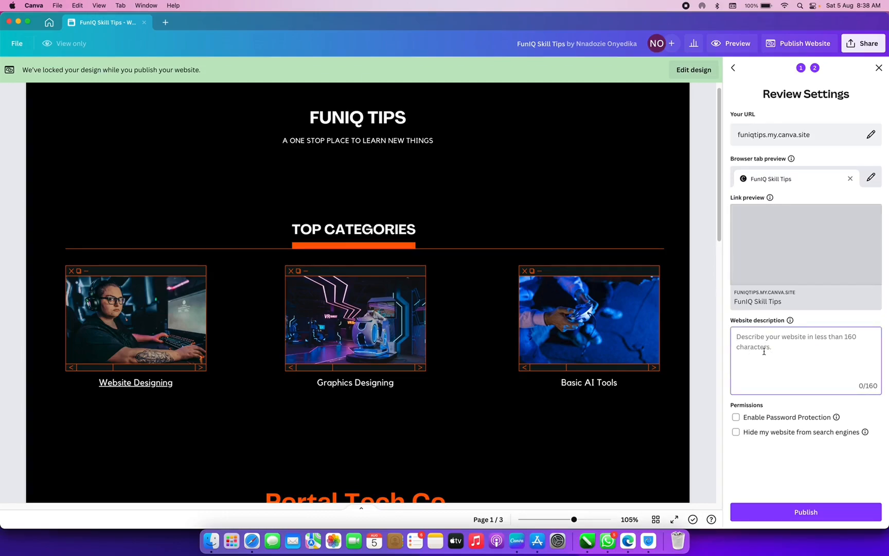
{"action": "type", "text": "Fun"}
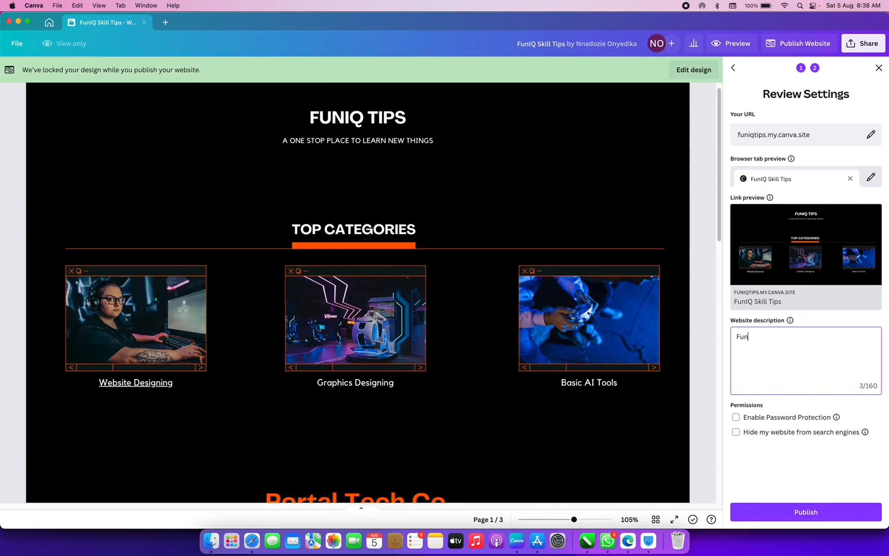
{"action": "type", "text": "iq skills is a one stop place for you "}
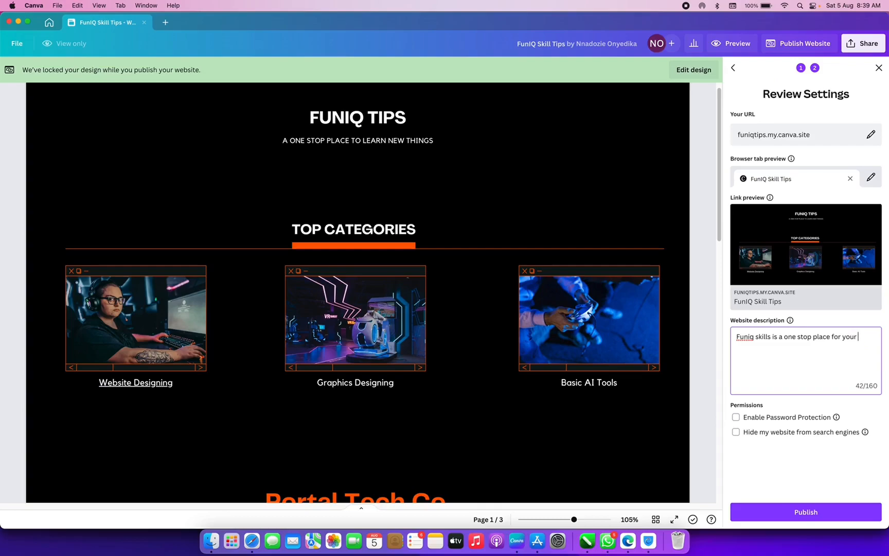
{"action": "type", "text": " digital skills"}
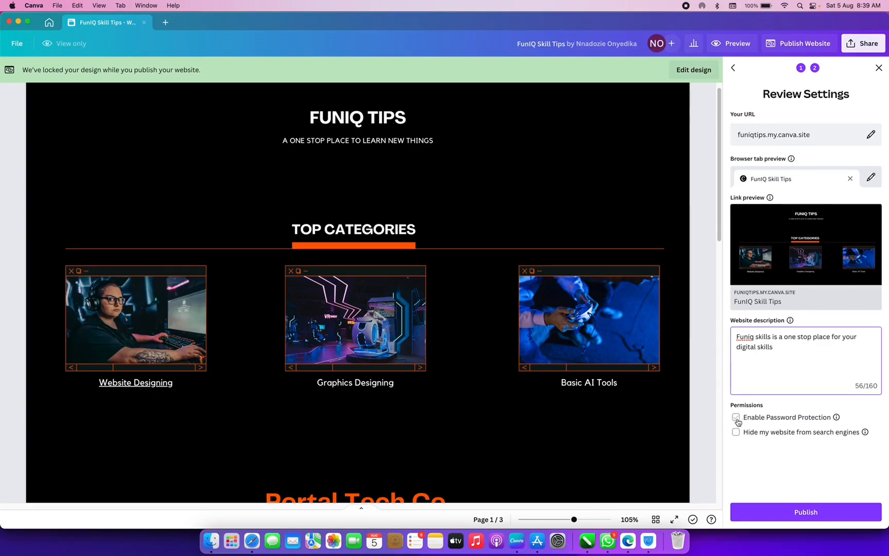
- Publish the site live at funiqtips.my.canva.site and copy its address
{"action": "left_click", "coordinate": [797, 513]}
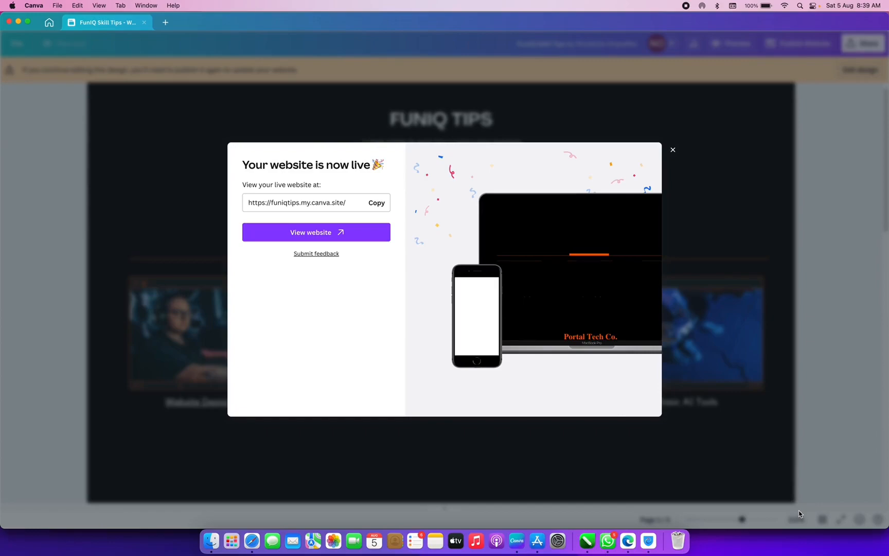
{"action": "left_click", "coordinate": [380, 203]}
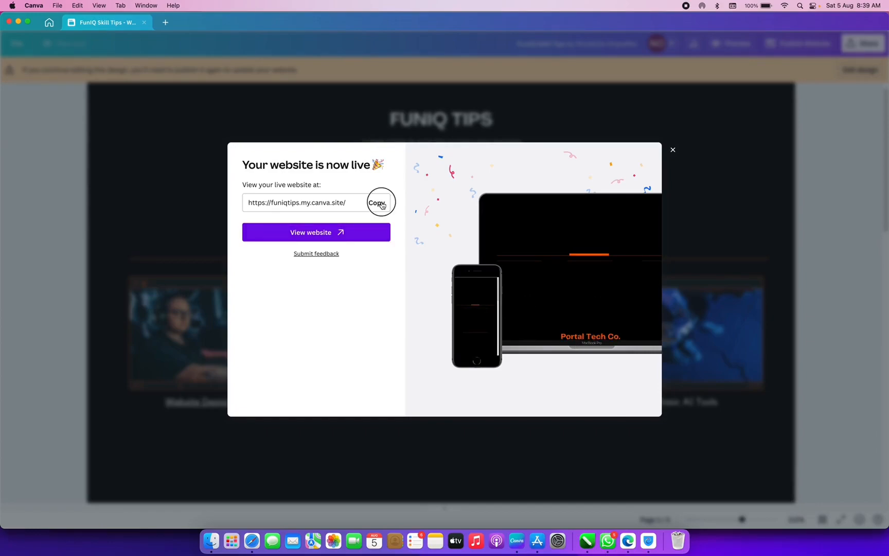
{"action": "left_click", "coordinate": [627, 541]}
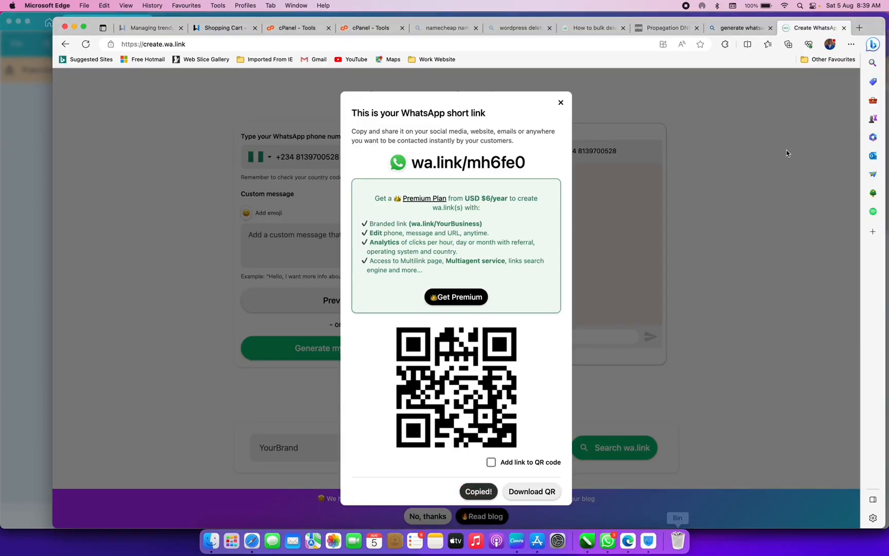
{"action": "left_click", "coordinate": [598, 44]}
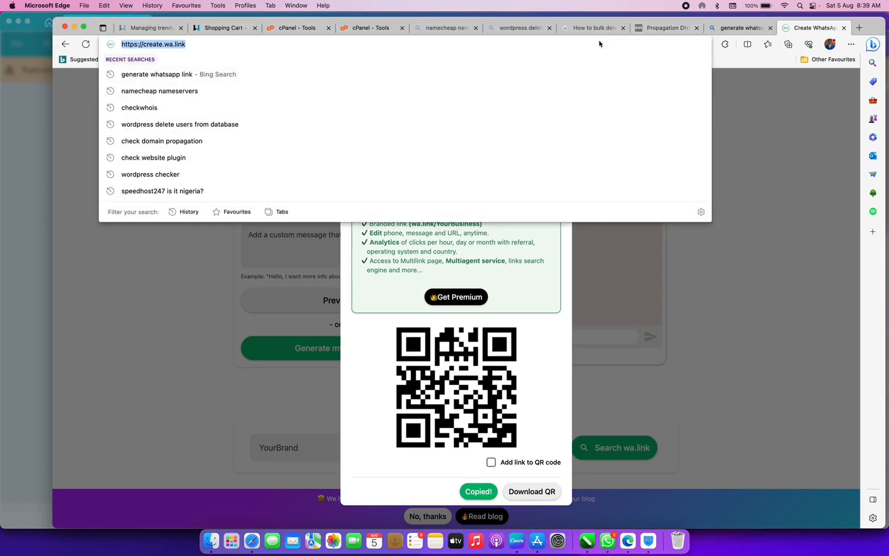
{"action": "key", "text": "super+v"}
{"action": "key", "text": "Return"}
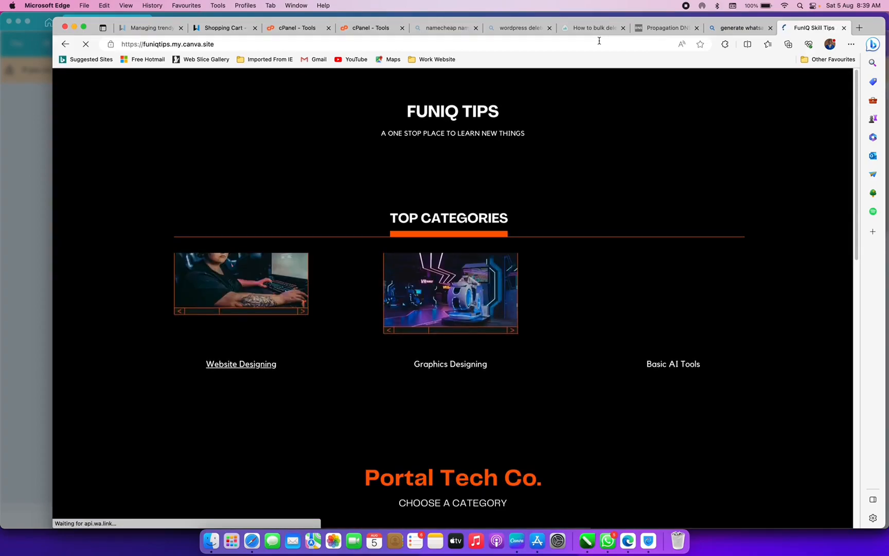
{"action": "scroll", "coordinate": [445, 164], "scroll_direction": "down", "scroll_amount": 12}
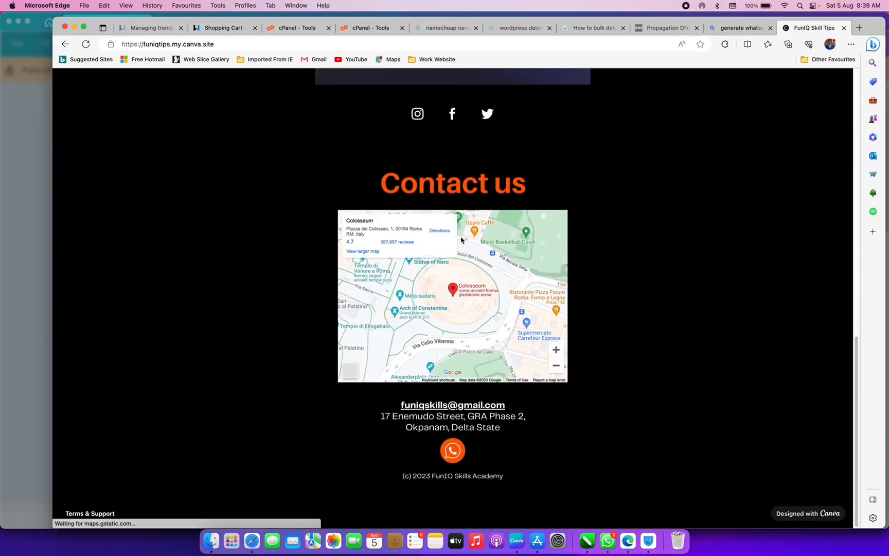
{"action": "scroll", "coordinate": [461, 239], "scroll_direction": "up", "scroll_amount": 12}
{"action": "scroll", "coordinate": [461, 239], "scroll_direction": "down", "scroll_amount": 12}
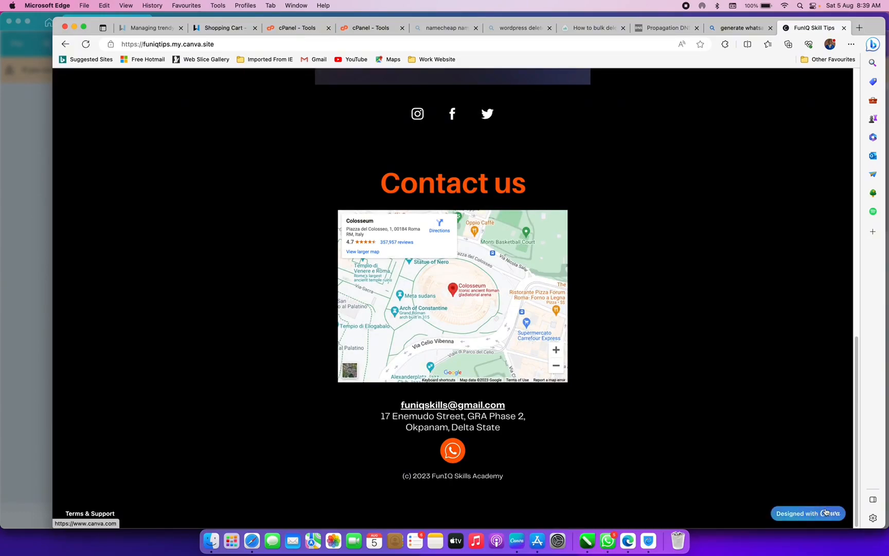
{"action": "scroll", "coordinate": [513, 218], "scroll_direction": "up", "scroll_amount": 12}
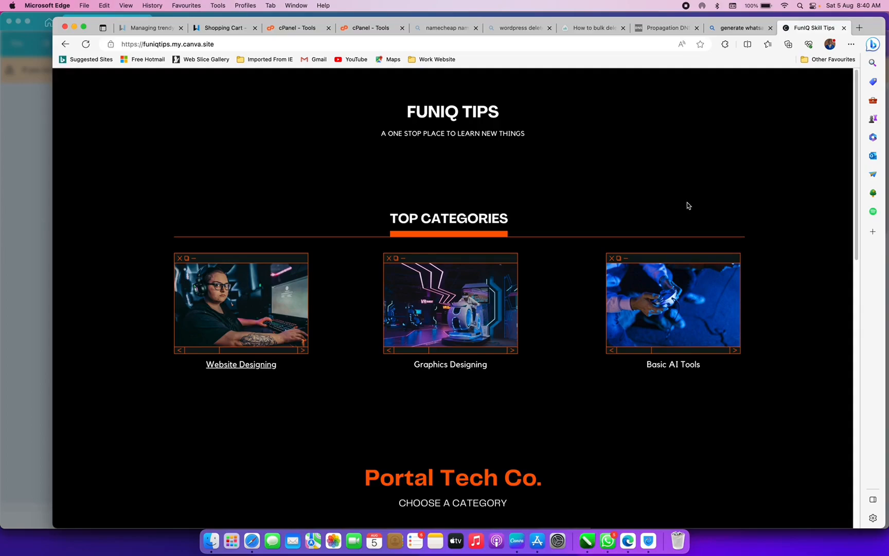
{"action": "left_click", "coordinate": [65, 45]}
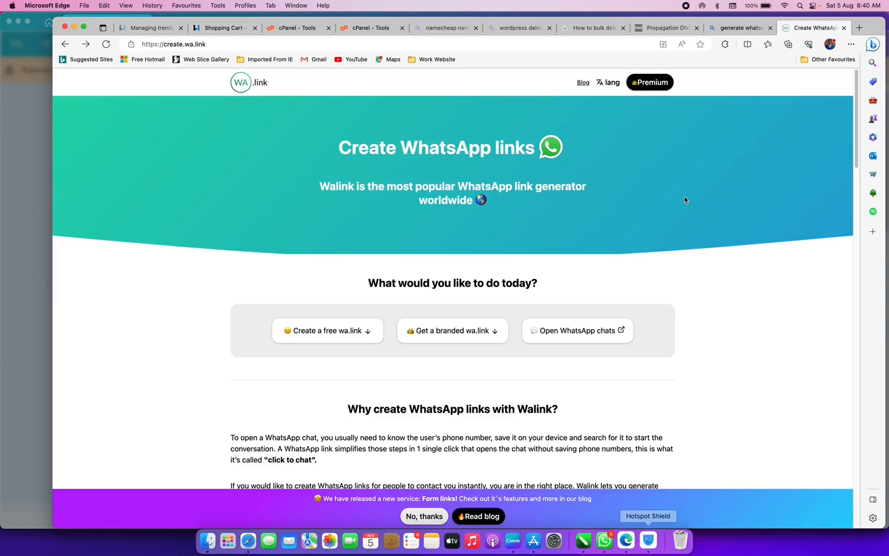
{"action": "left_click", "coordinate": [85, 44]}
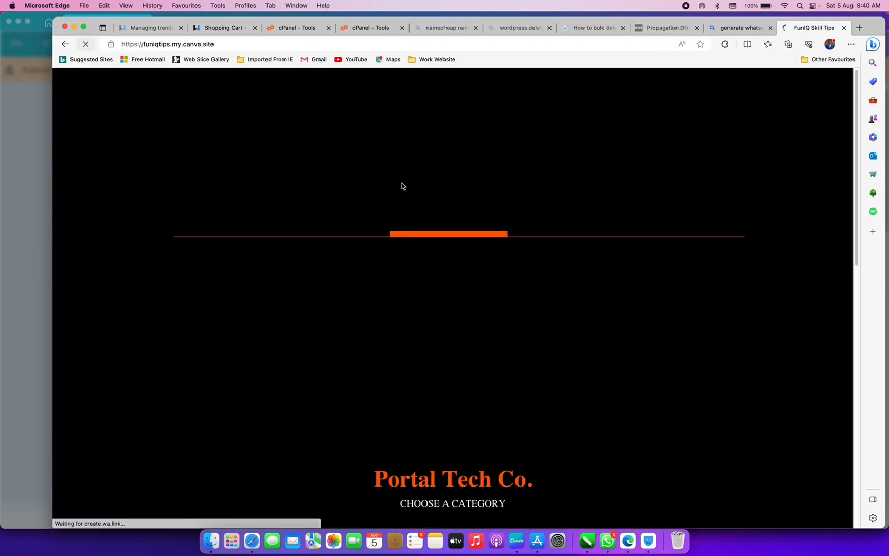
- Emulate an iPhone 12 Pro (390×844) in Edge's developer tools and scroll the mobile layout
{"action": "right_click", "coordinate": [404, 190]}
{"action": "left_click", "coordinate": [176, 77]}
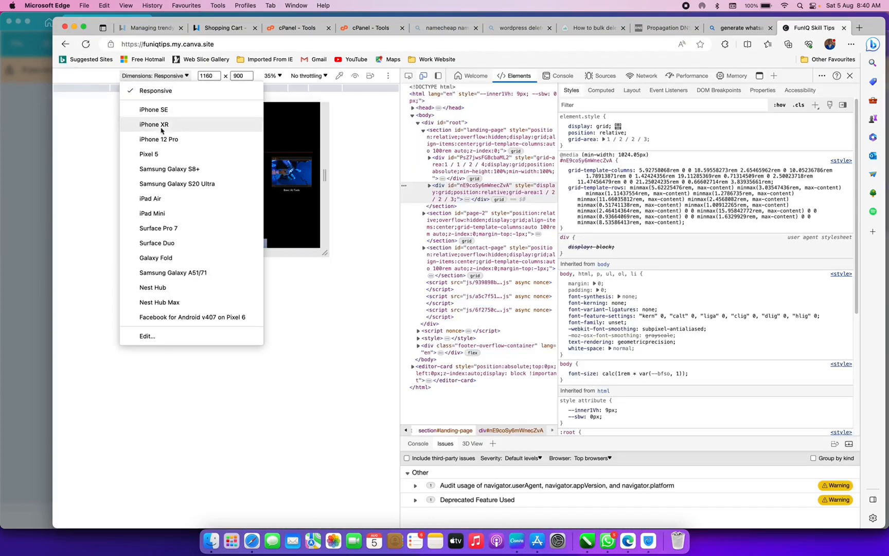
{"action": "left_click", "coordinate": [159, 139]}
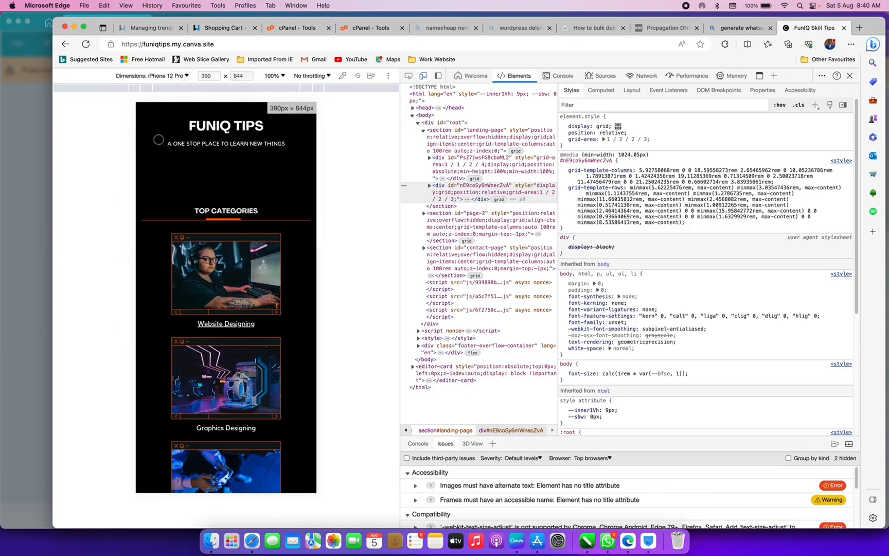
{"action": "scroll", "coordinate": [208, 256], "scroll_direction": "down", "scroll_amount": 15}
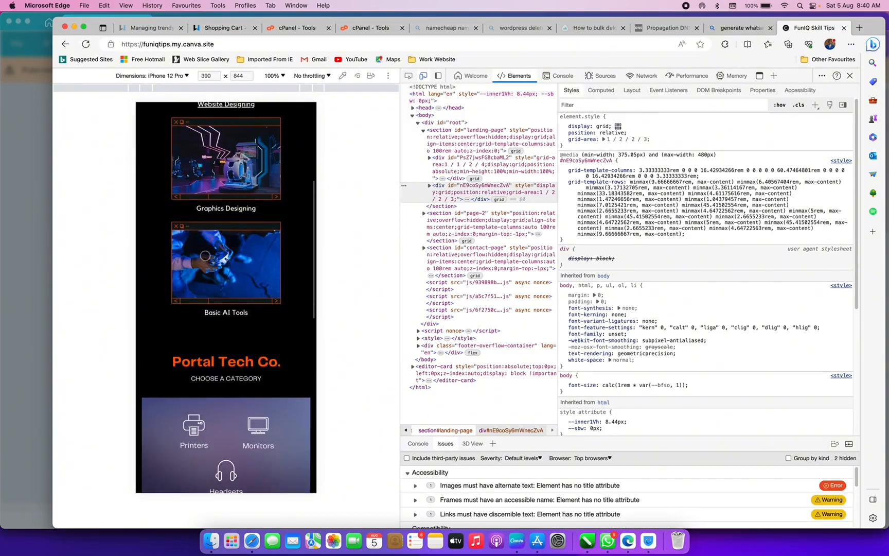
{"action": "scroll", "coordinate": [205, 255], "scroll_direction": "down", "scroll_amount": 4}
{"action": "scroll", "coordinate": [201, 253], "scroll_direction": "up", "scroll_amount": 12}
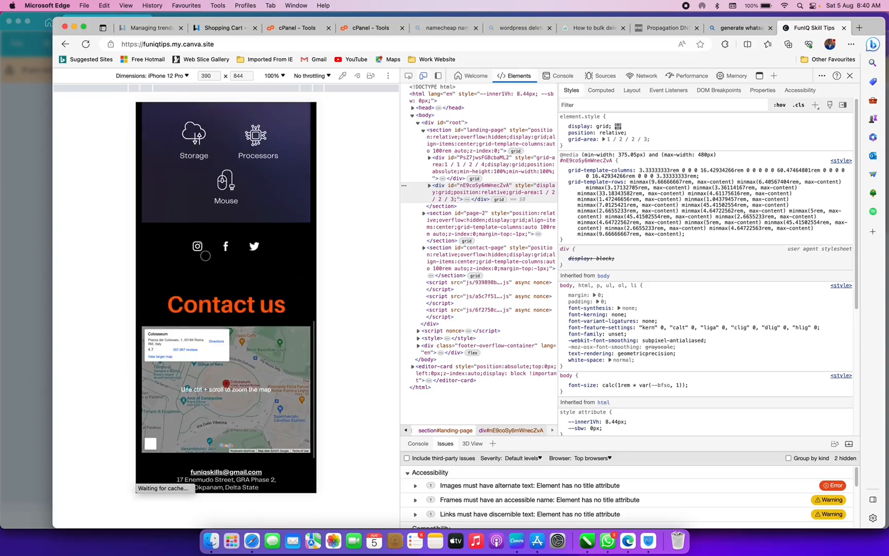
{"action": "scroll", "coordinate": [206, 256], "scroll_direction": "up", "scroll_amount": 2}
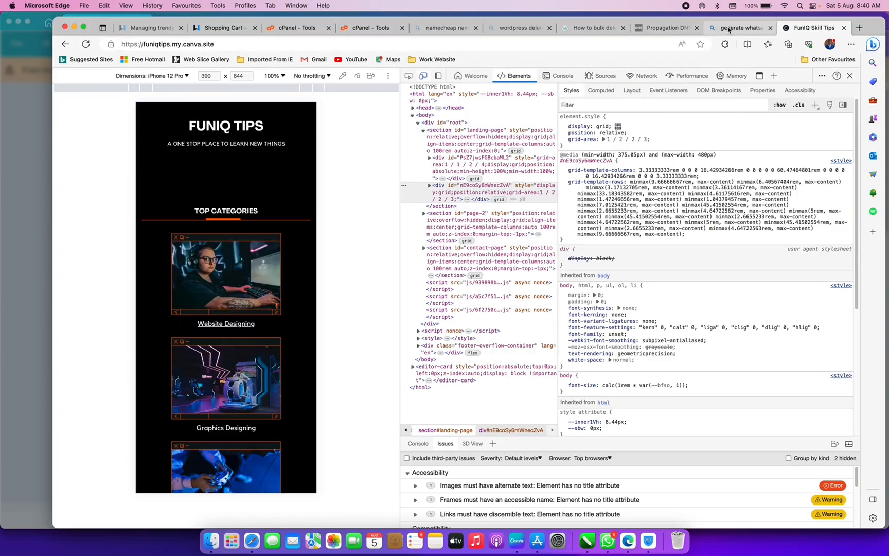
- Return to the FunIQ Skill Tips design and open the Website publishing panel for funiqtips.my.canva.site
{"action": "left_click", "coordinate": [33, 175]}
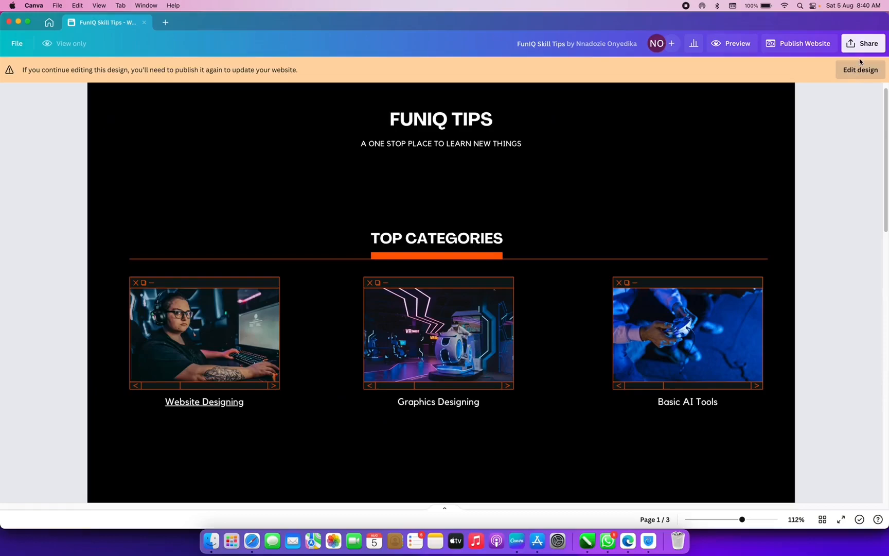
{"action": "left_click", "coordinate": [818, 51]}
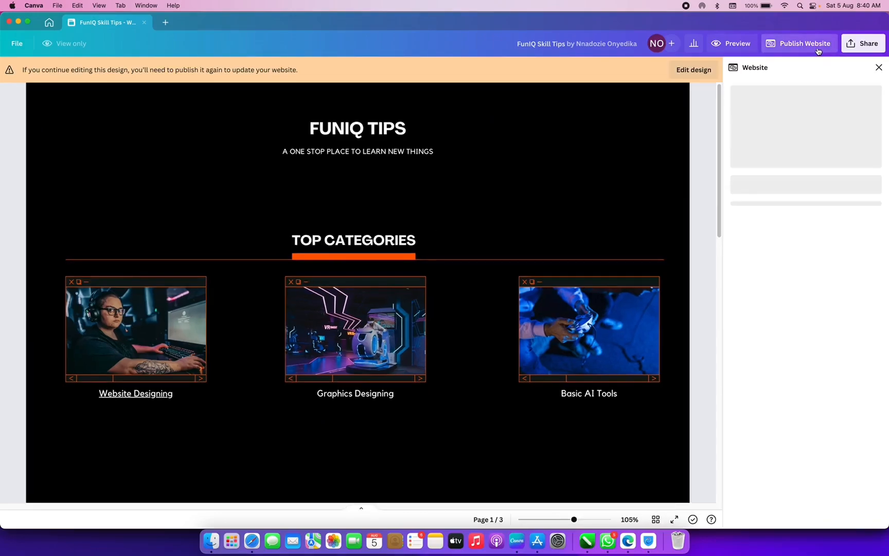
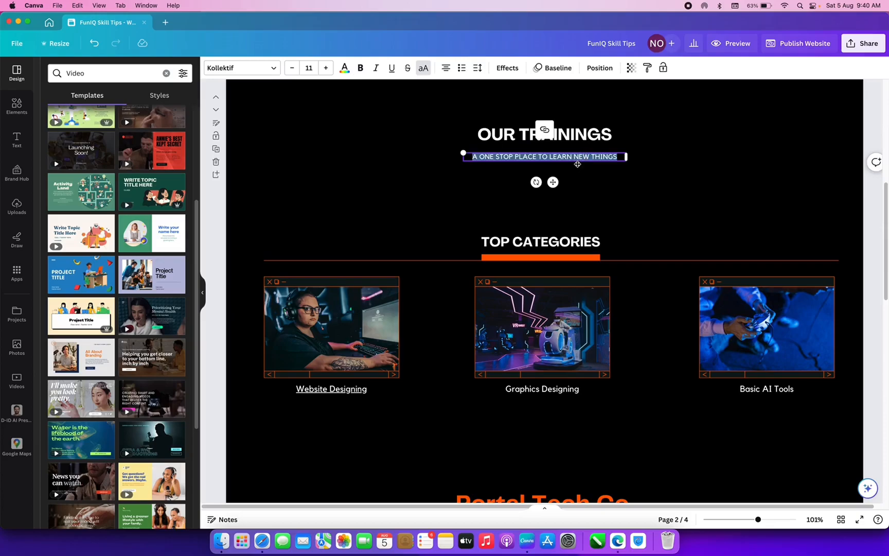
- Delete the subtitle line beneath the OUR TRAININGS heading on page 2
{"action": "key", "text": "BackSpace"}
- Group the TOP CATEGORIES heading, divider and images under OUR TRAININGS, and duplicate them below
{"action": "left_click", "coordinate": [607, 186]}
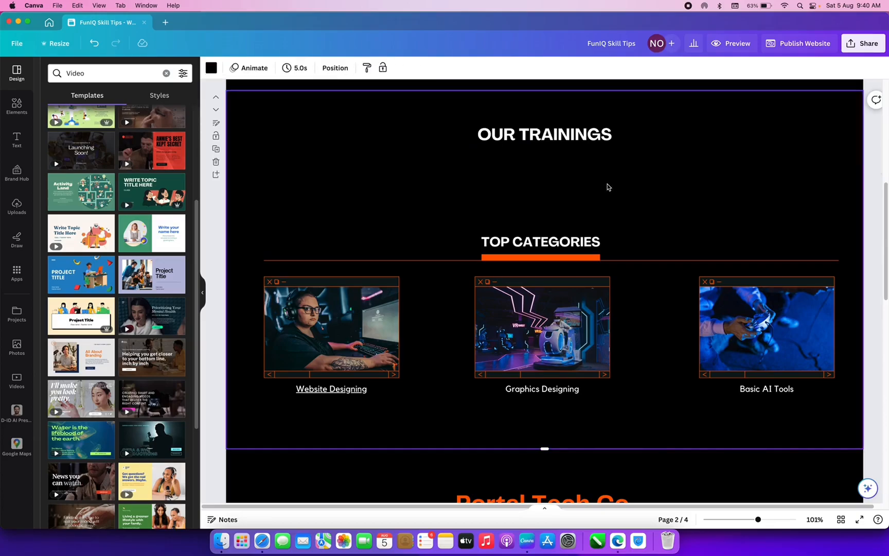
{"action": "left_click", "coordinate": [540, 244]}
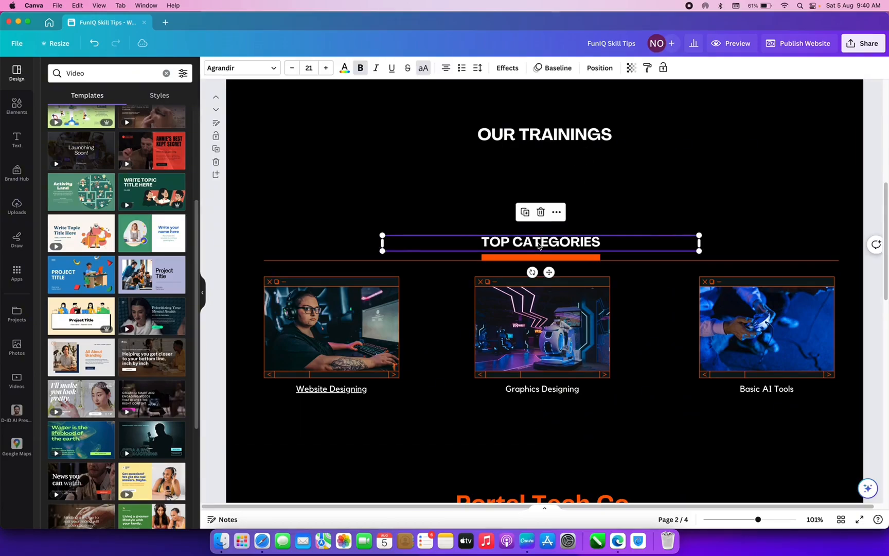
{"action": "left_click", "coordinate": [503, 258], "text": "shift"}
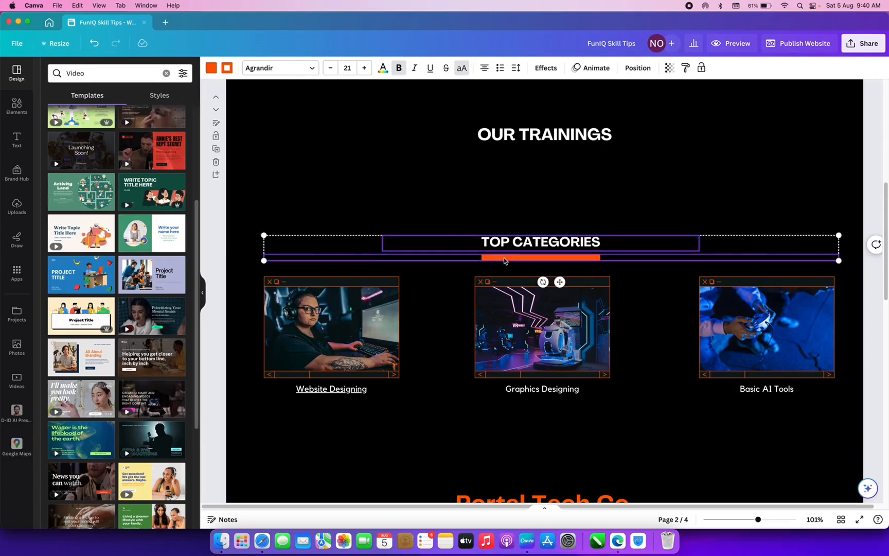
{"action": "left_click", "coordinate": [508, 298], "text": "shift"}
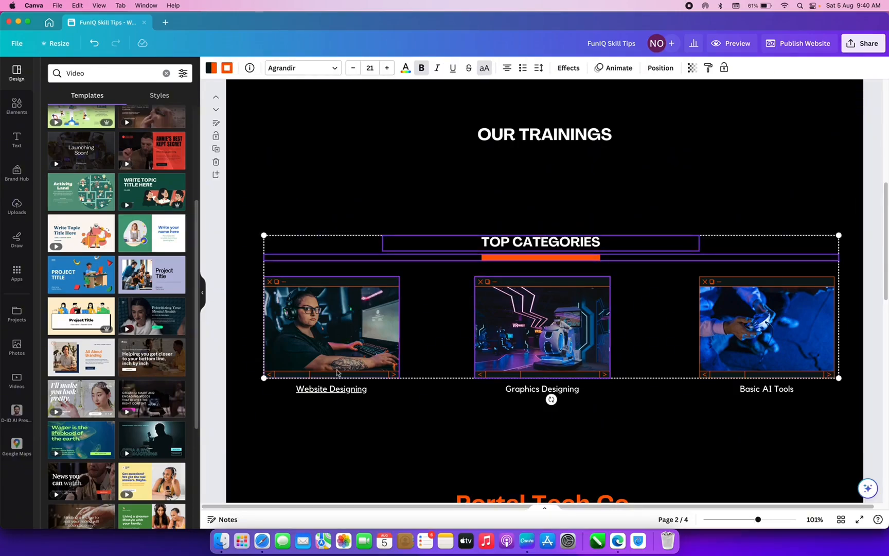
{"action": "left_click_drag", "start_coordinate": [217, 210], "coordinate": [851, 398]}
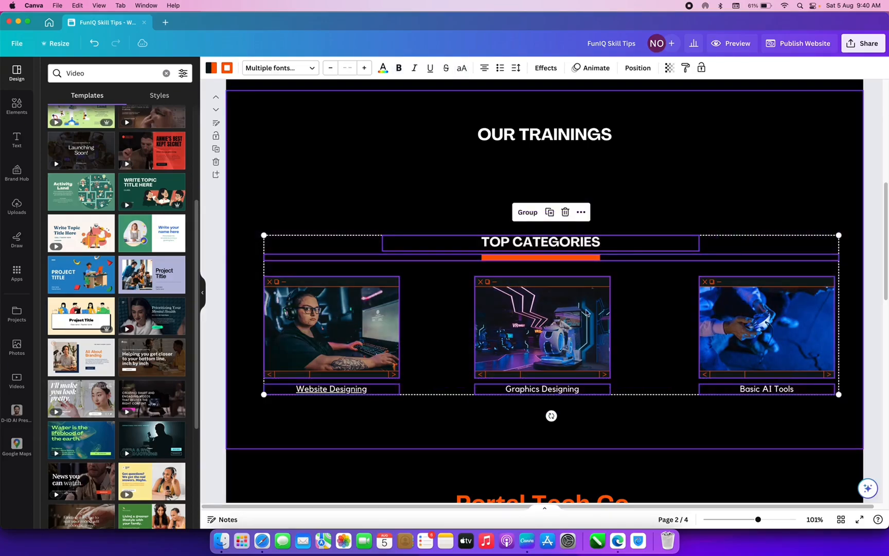
{"action": "left_click_drag", "start_coordinate": [535, 317], "coordinate": [533, 259]}
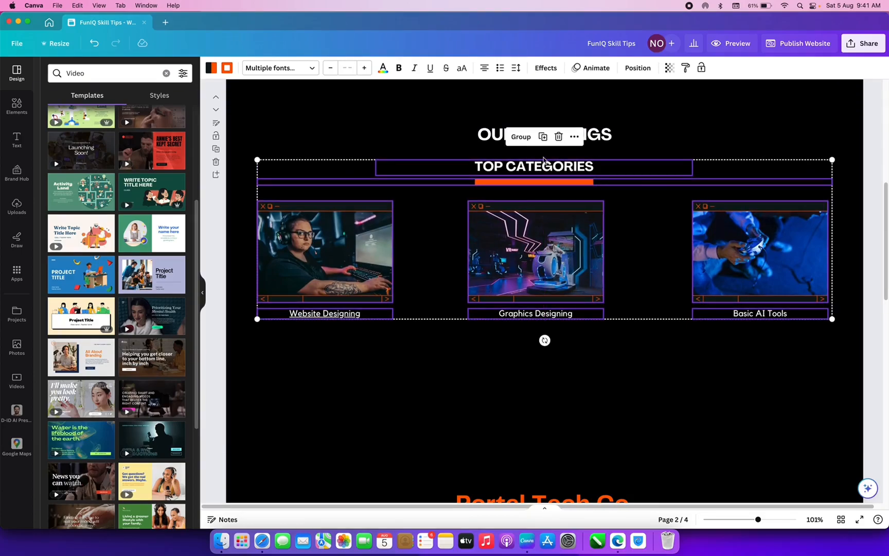
{"action": "left_click", "coordinate": [527, 137]}
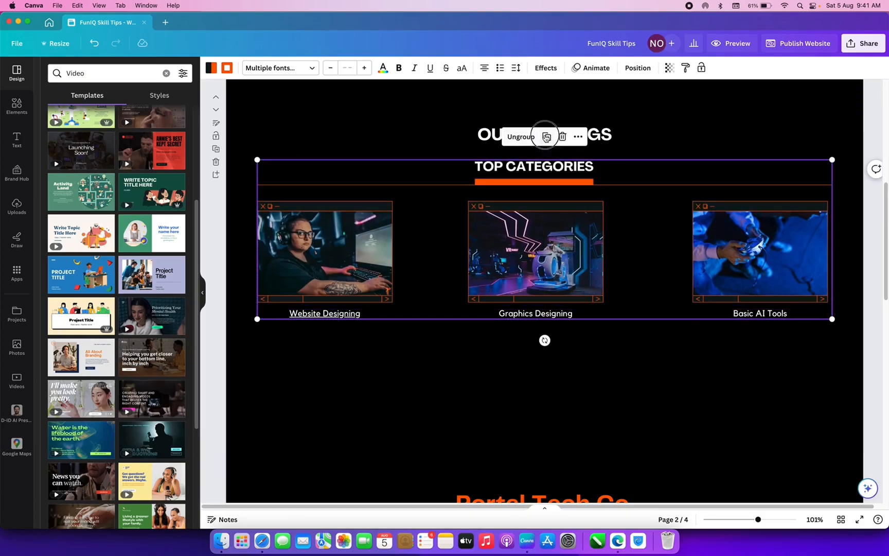
{"action": "left_click", "coordinate": [547, 137]}
{"action": "left_click_drag", "start_coordinate": [535, 258], "coordinate": [530, 428]}
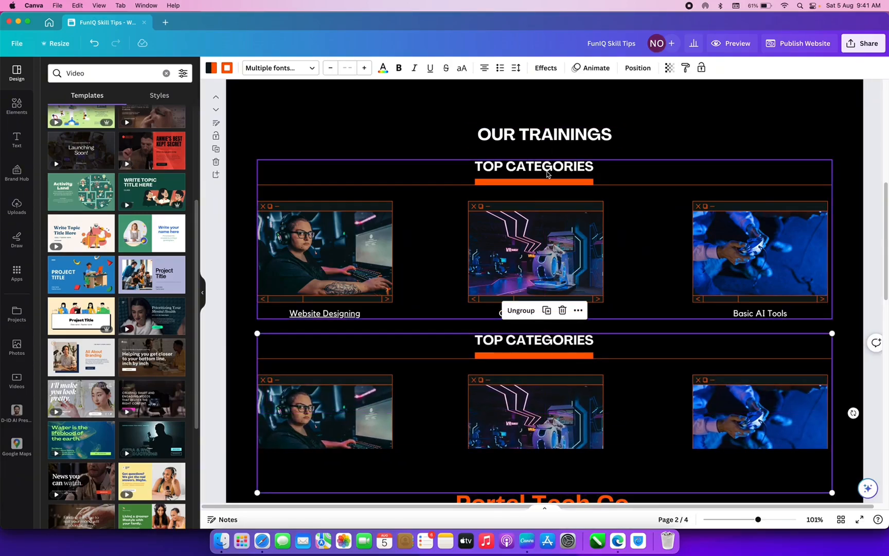
- Ungroup the upper section and rename its heading to 'DIGITAL MARKETING'
{"action": "left_click", "coordinate": [609, 140]}
{"action": "left_click", "coordinate": [571, 170]}
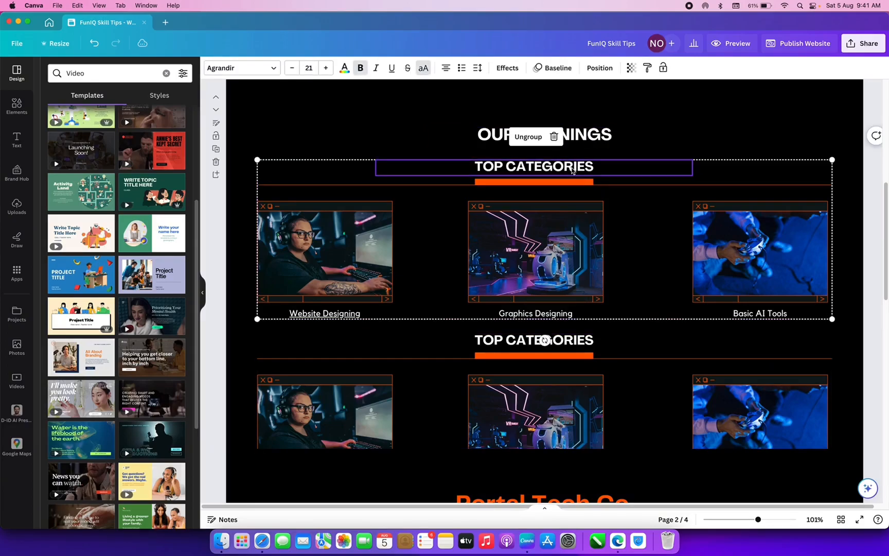
{"action": "left_click", "coordinate": [543, 139]}
{"action": "left_click", "coordinate": [470, 164]}
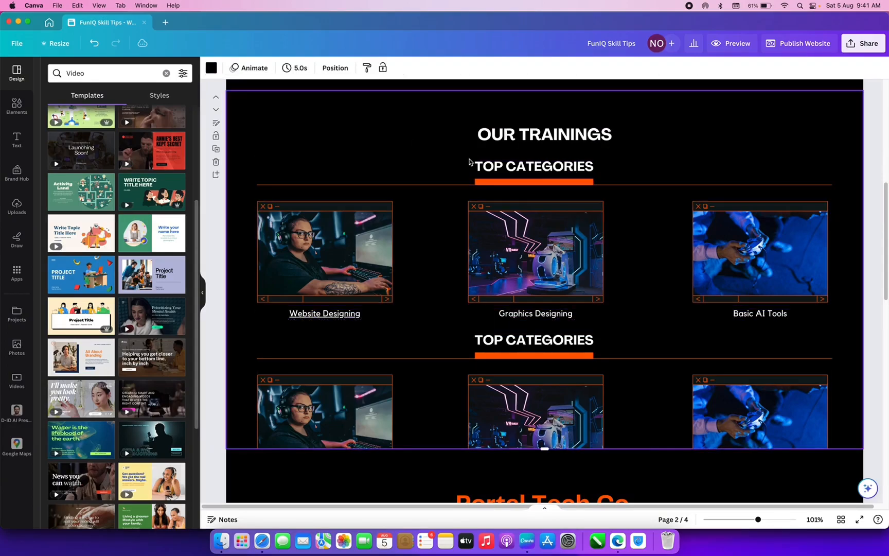
{"action": "left_click", "coordinate": [518, 165]}
{"action": "left_click", "coordinate": [518, 165]}
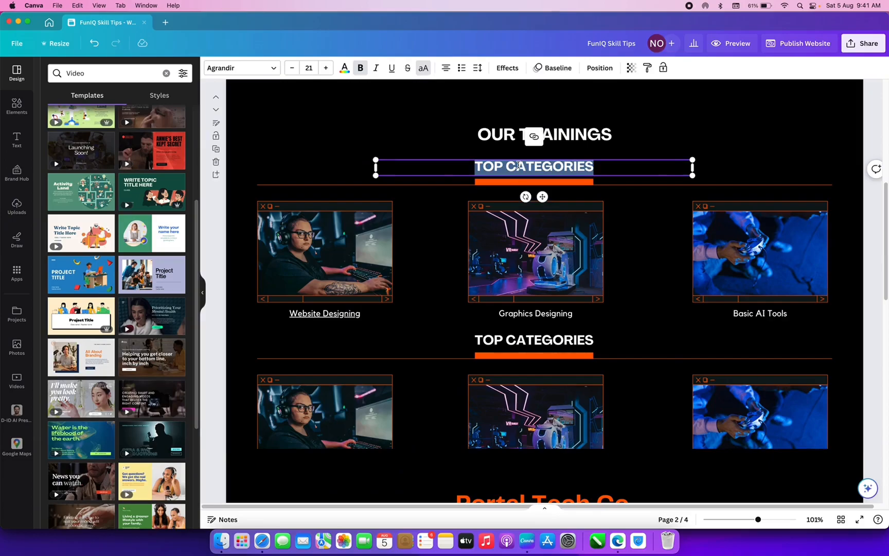
{"action": "type", "text": "DIGITAL"}
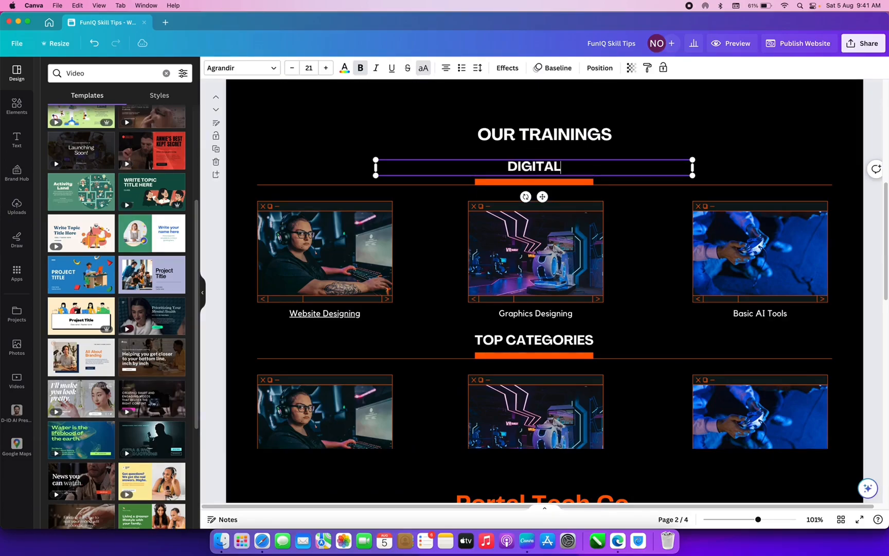
{"action": "type", "text": " MAR"}
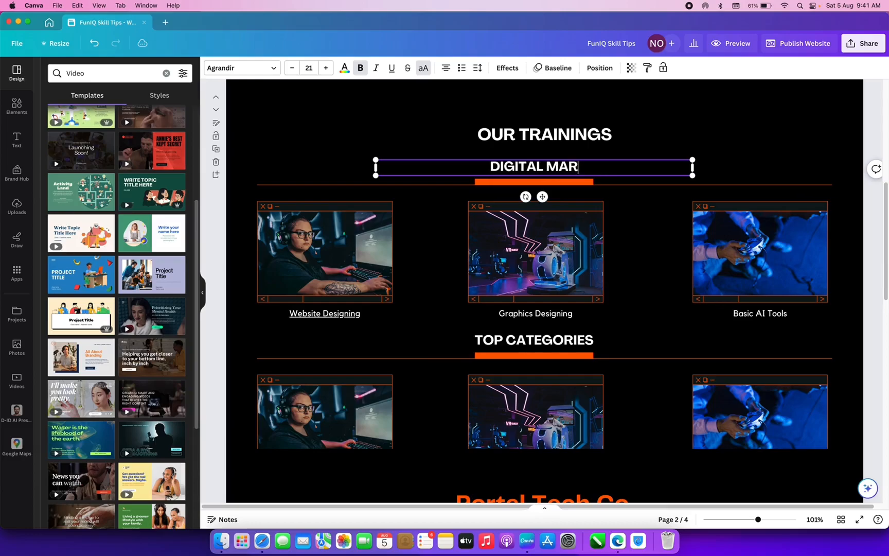
{"action": "type", "text": "KETING"}
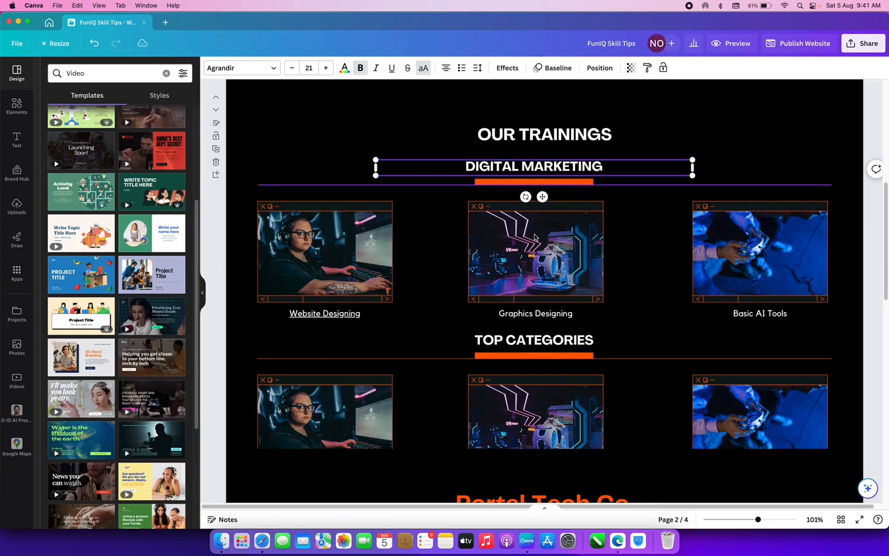
- Rename the lower section heading to 'TOP DIGITAL SKILLS'
{"action": "left_click", "coordinate": [525, 341]}
{"action": "double_click", "coordinate": [526, 342]}
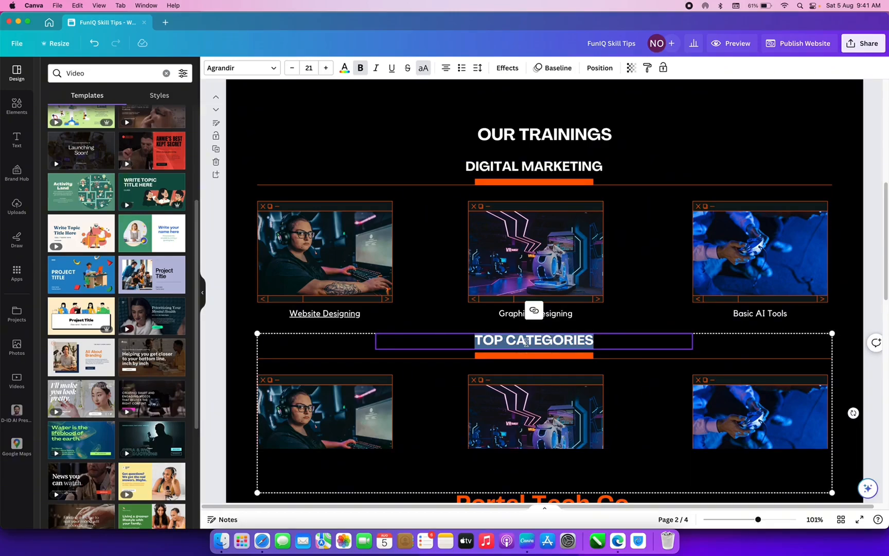
{"action": "type", "text": "TOP DIG"}
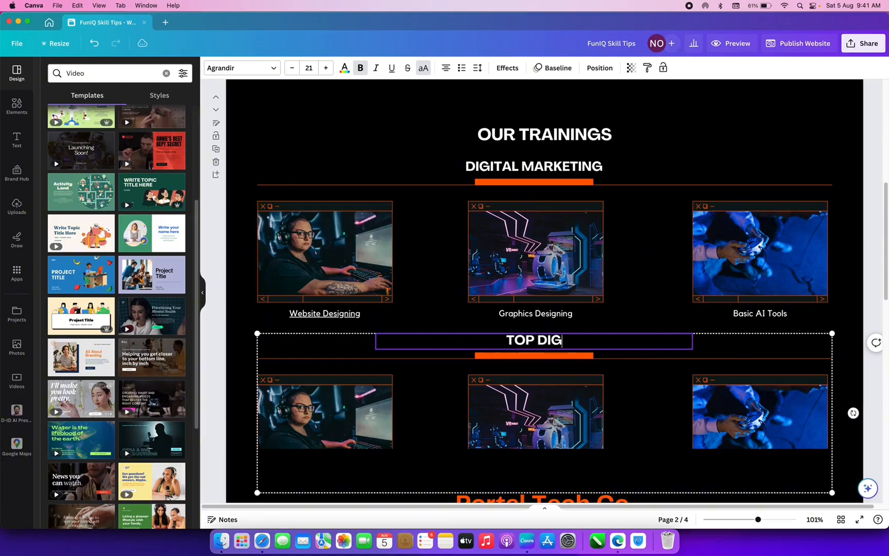
{"action": "type", "text": "ITAL SKI"}
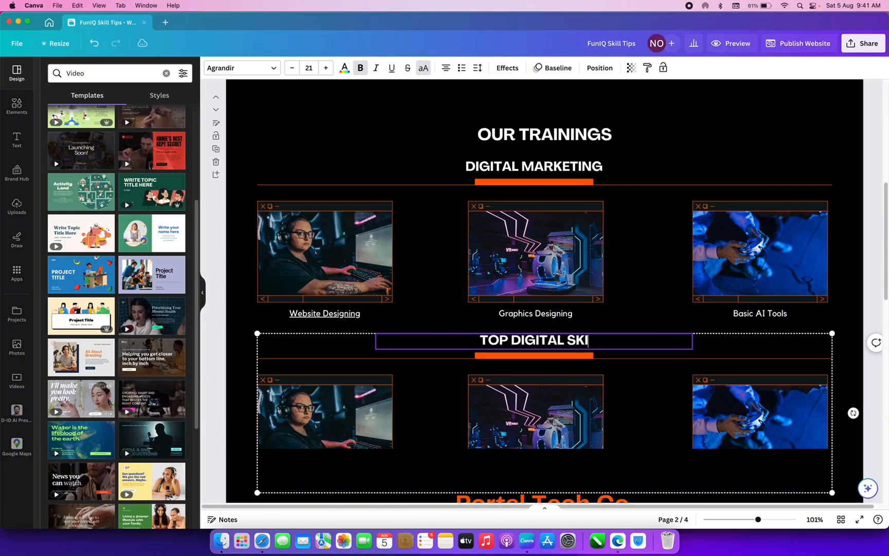
{"action": "type", "text": "LLS"}
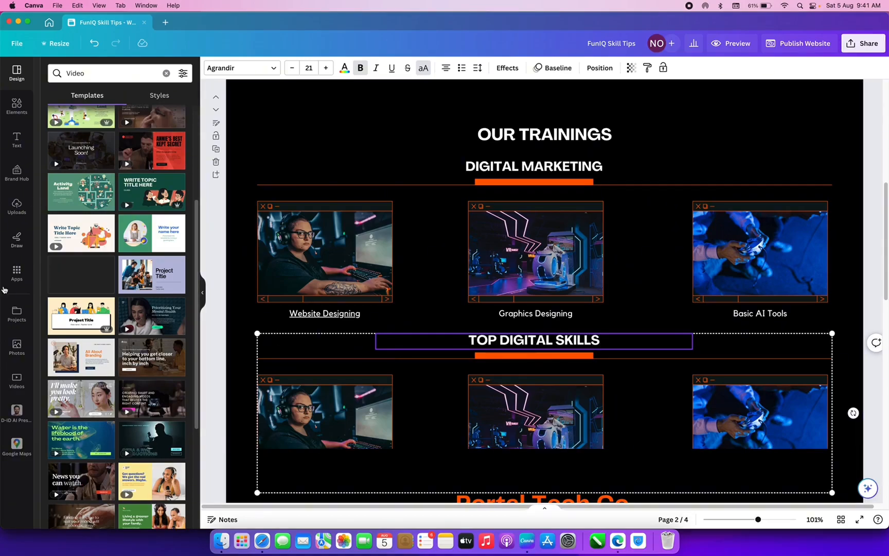
{"action": "left_click", "coordinate": [17, 272]}
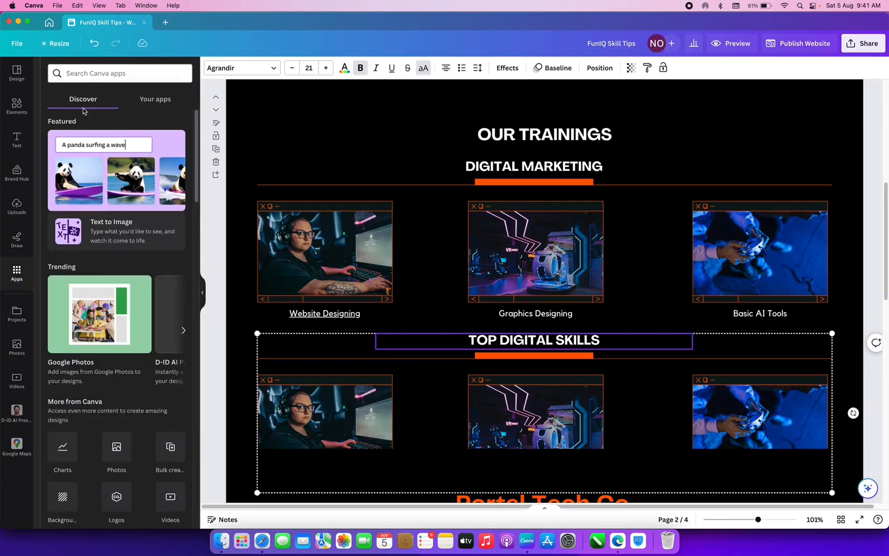
- Search the apps for 'youtube' and launch the YouTube app
{"action": "left_click", "coordinate": [96, 70]}
{"action": "type", "text": "youtu"}
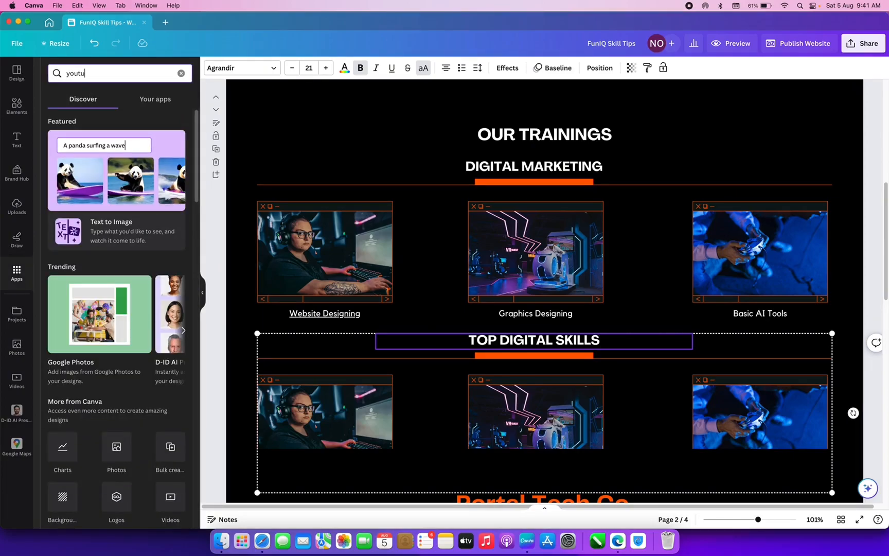
{"action": "type", "text": "be"}
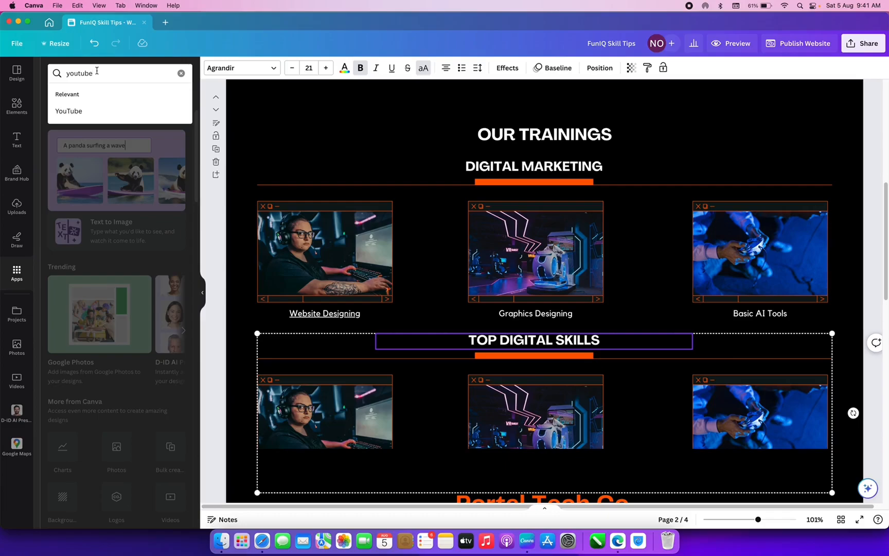
{"action": "left_click", "coordinate": [76, 110]}
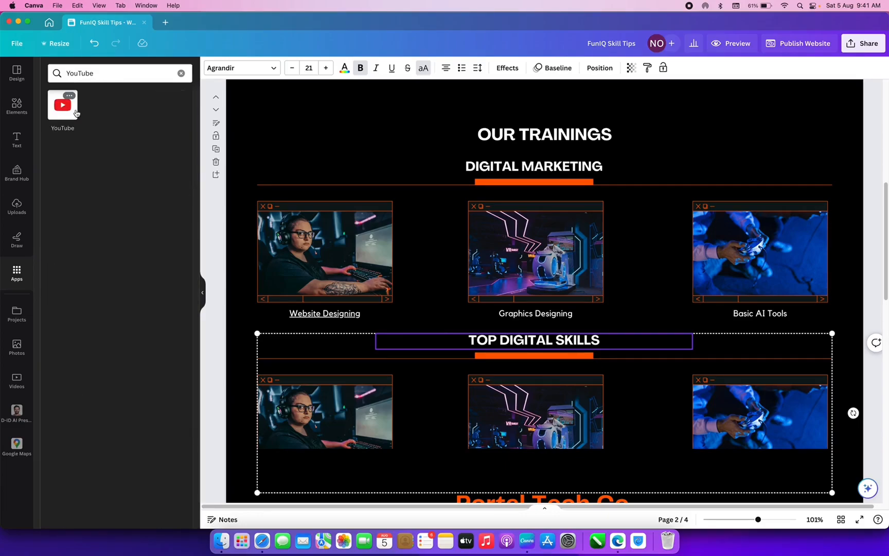
{"action": "left_click", "coordinate": [60, 118]}
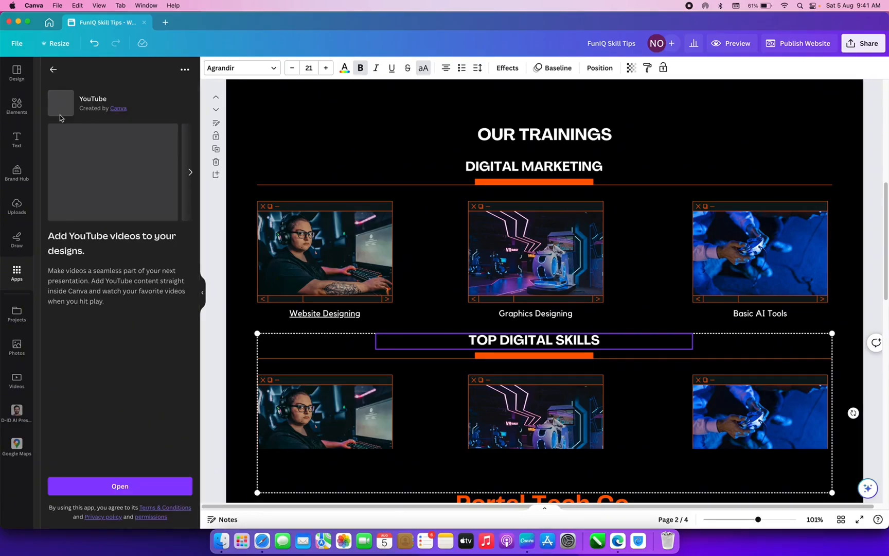
{"action": "left_click", "coordinate": [118, 484]}
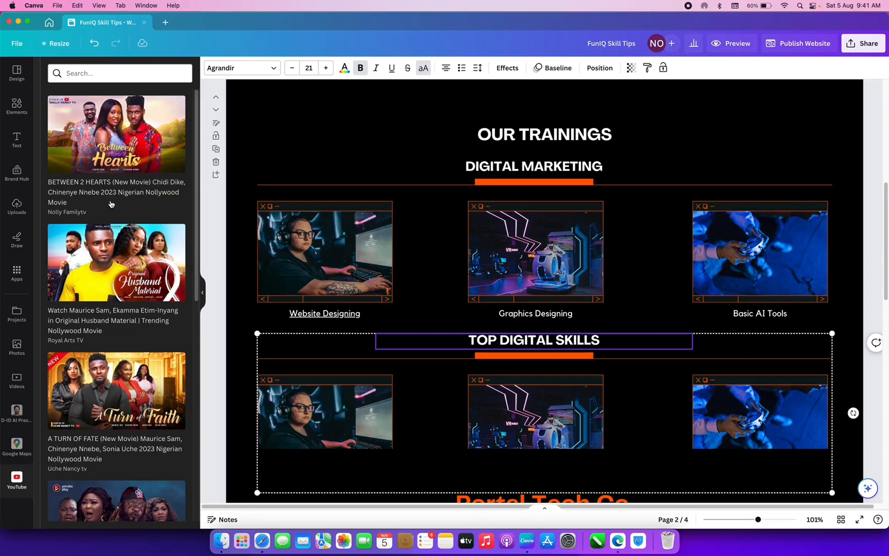
{"action": "right_click", "coordinate": [302, 261]}
{"action": "left_click", "coordinate": [301, 257]}
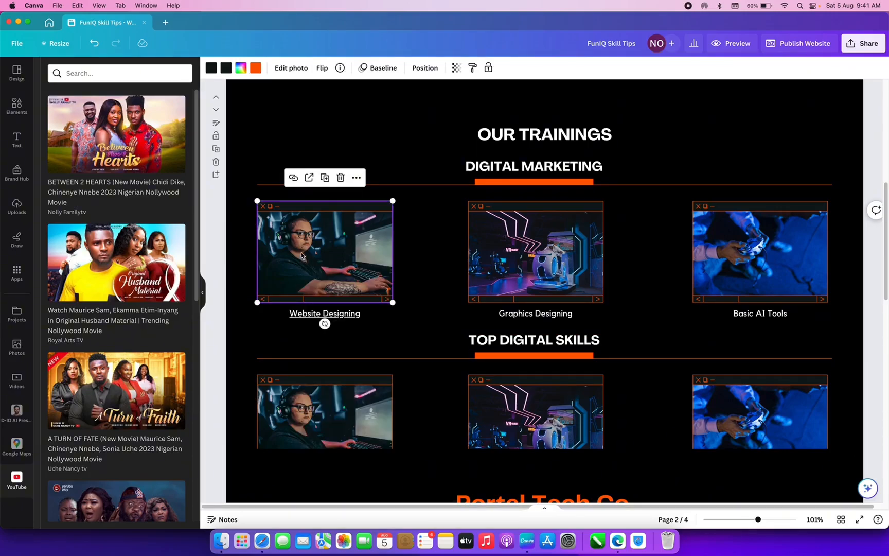
- Add the first YouTube video and fit it over the Website Designing photo frame
{"action": "left_click", "coordinate": [139, 149]}
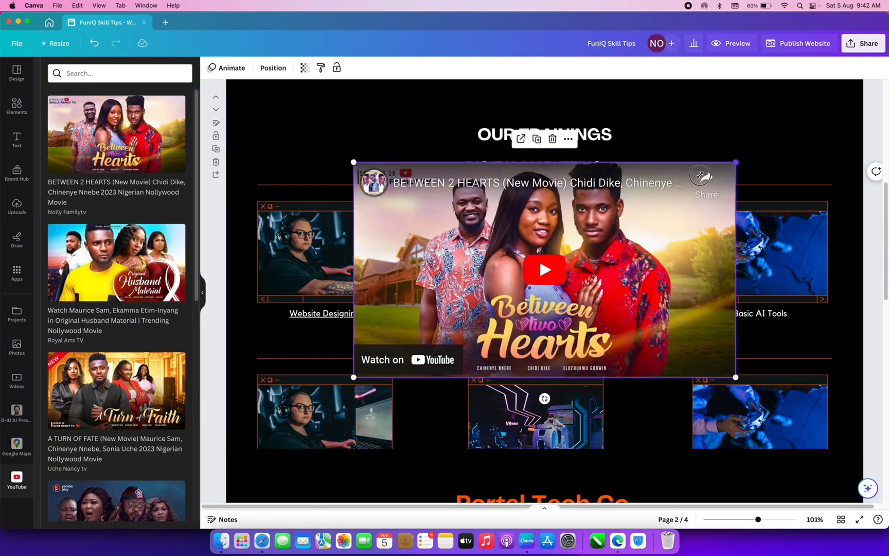
{"action": "left_click_drag", "start_coordinate": [700, 175], "coordinate": [385, 276]}
{"action": "left_click", "coordinate": [377, 232]}
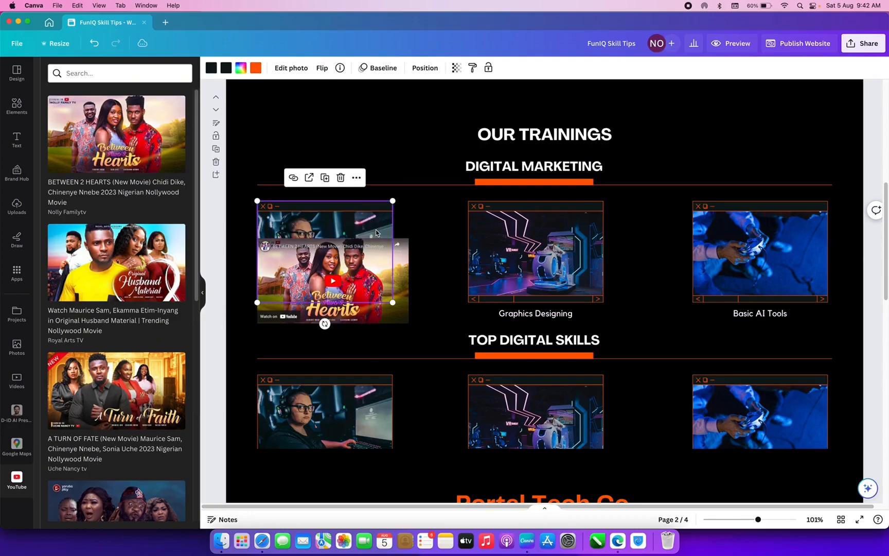
{"action": "key", "text": "Delete"}
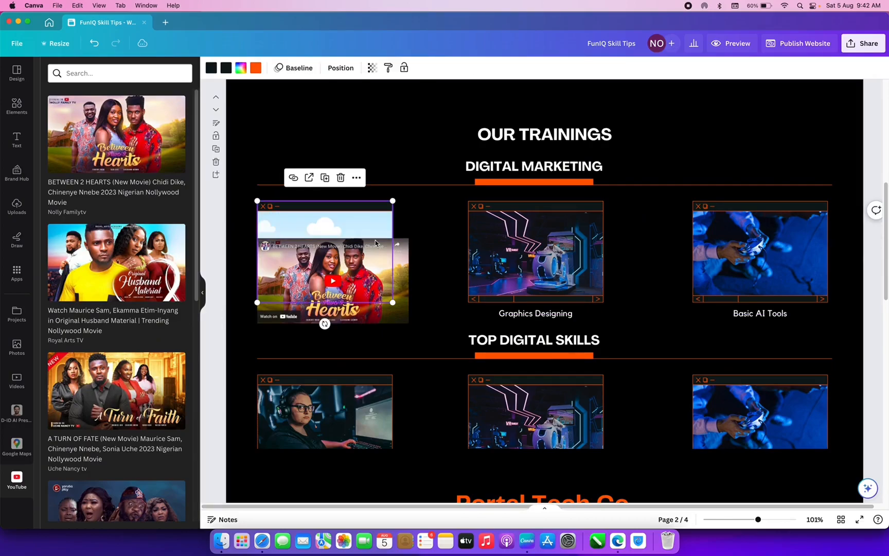
{"action": "mouse_move", "coordinate": [398, 302]}
{"action": "left_mouse_down"}
{"action": "mouse_move", "coordinate": [397, 274]}
{"action": "mouse_move", "coordinate": [393, 289]}
{"action": "left_mouse_up"}
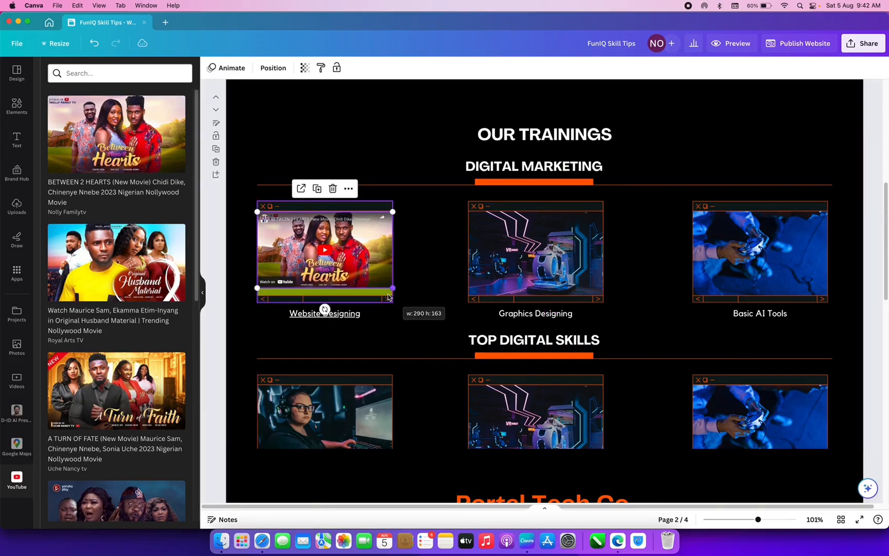
{"action": "left_click", "coordinate": [382, 292]}
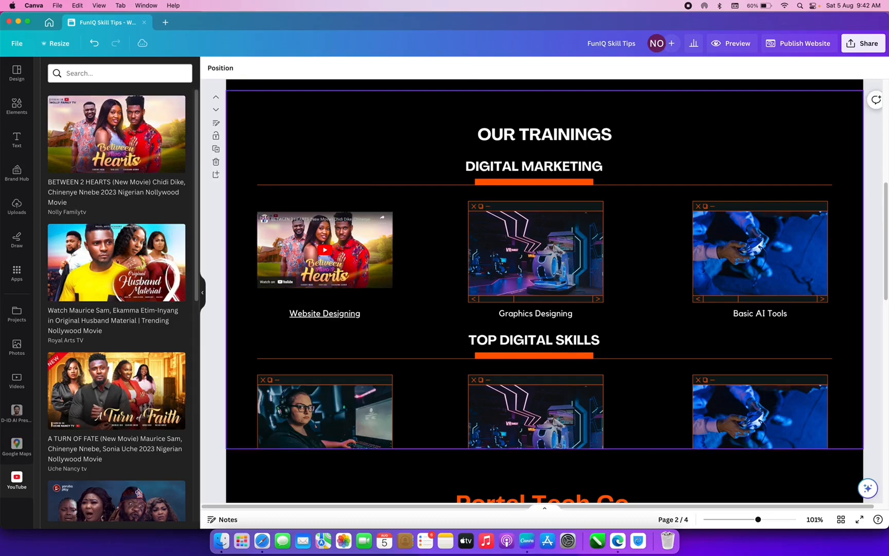
- Undo the last change and delete the orange window frame around the video
{"action": "key", "text": "super+z"}
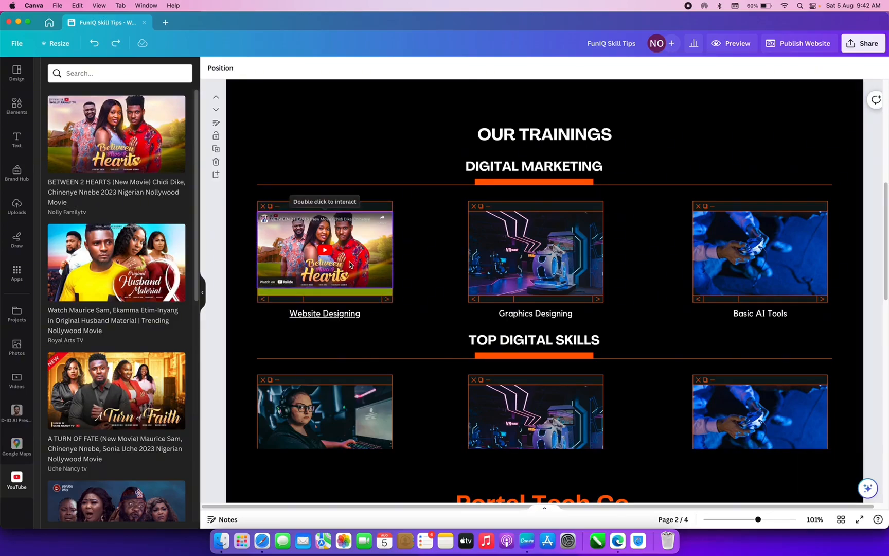
{"action": "left_click", "coordinate": [342, 277]}
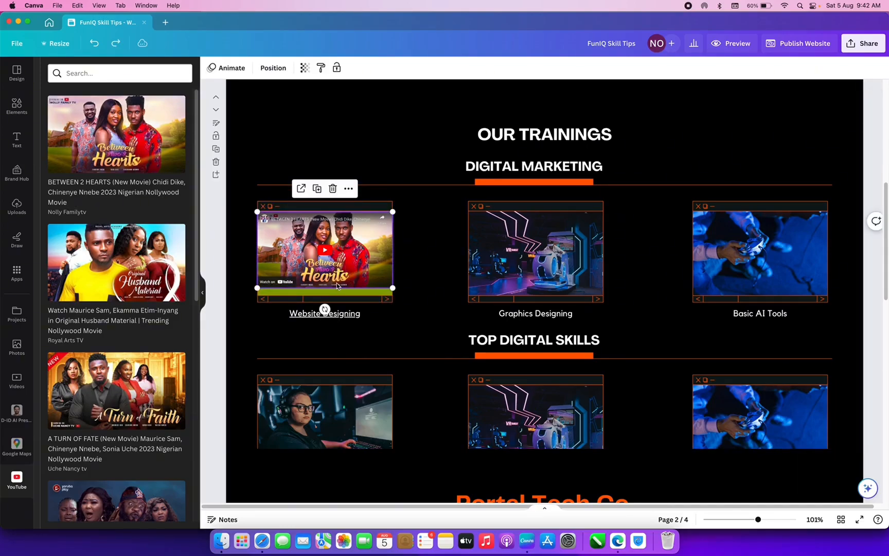
{"action": "left_click", "coordinate": [361, 298]}
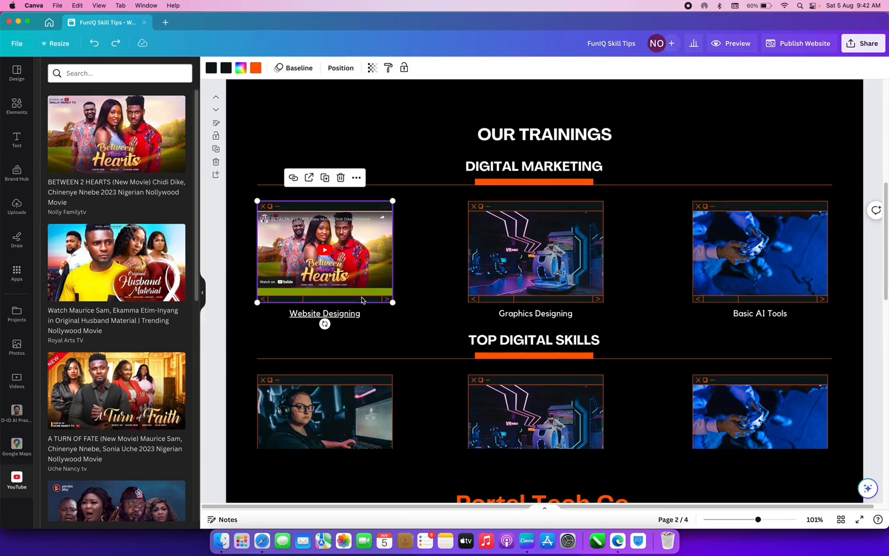
{"action": "key", "text": "Delete"}
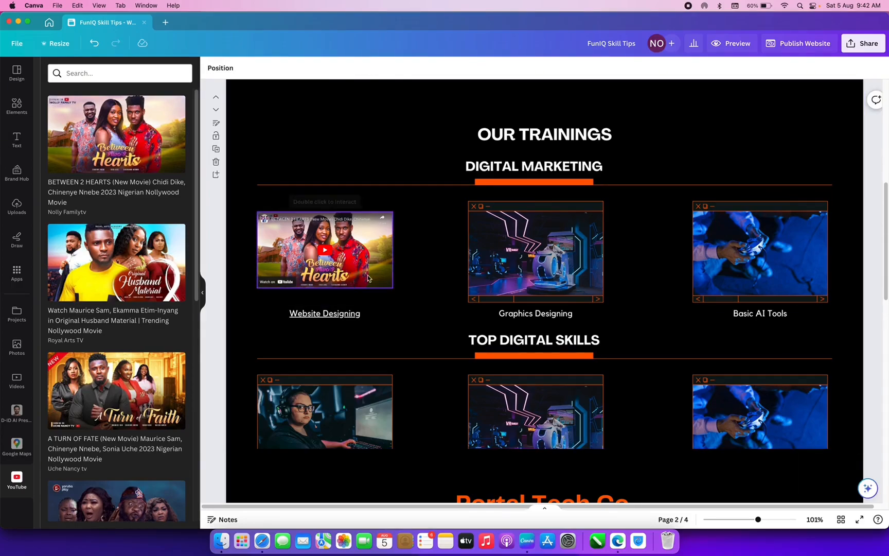
- Delete the Graphics Designing and Basic AI Tools image frames
{"action": "left_click", "coordinate": [550, 257]}
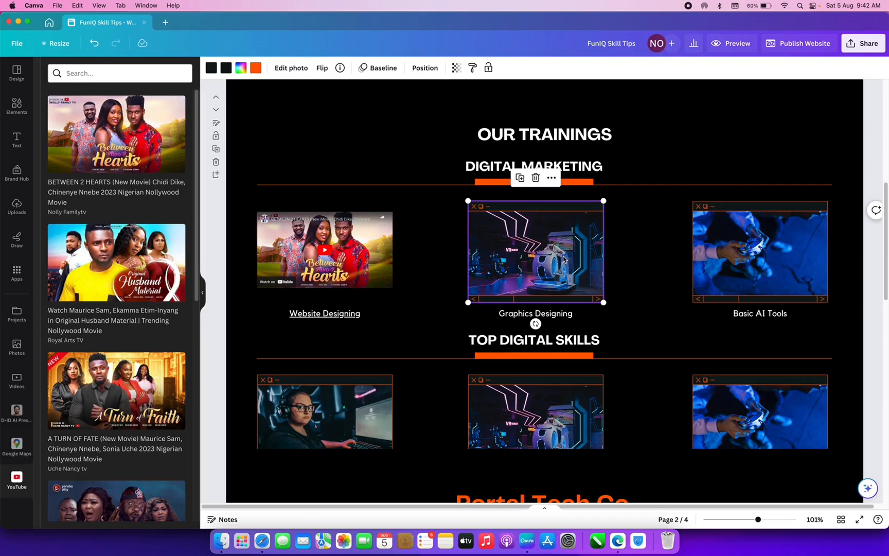
{"action": "key", "text": "Delete"}
{"action": "left_click", "coordinate": [739, 255]}
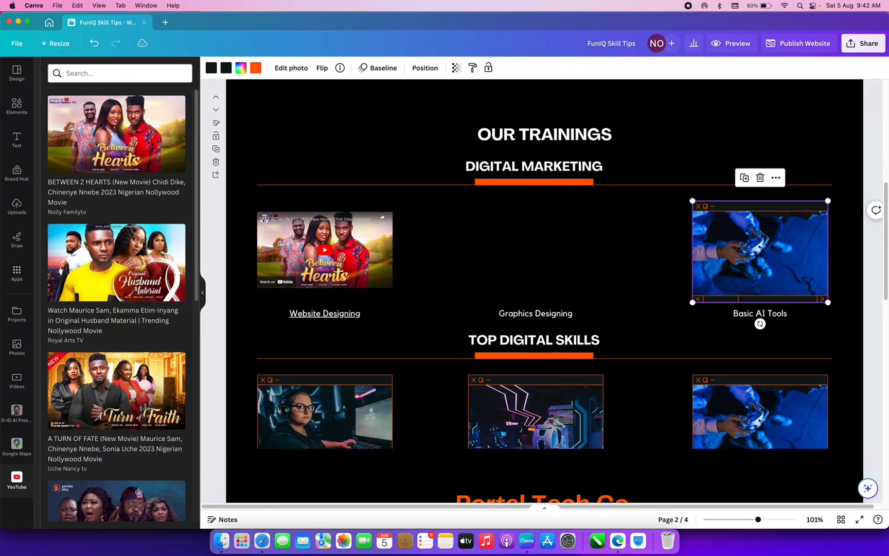
{"action": "key", "text": "Delete"}
- Ungroup the TOP DIGITAL SKILLS images, delete all three frames, and add the Husband Material video
{"action": "left_click", "coordinate": [742, 412]}
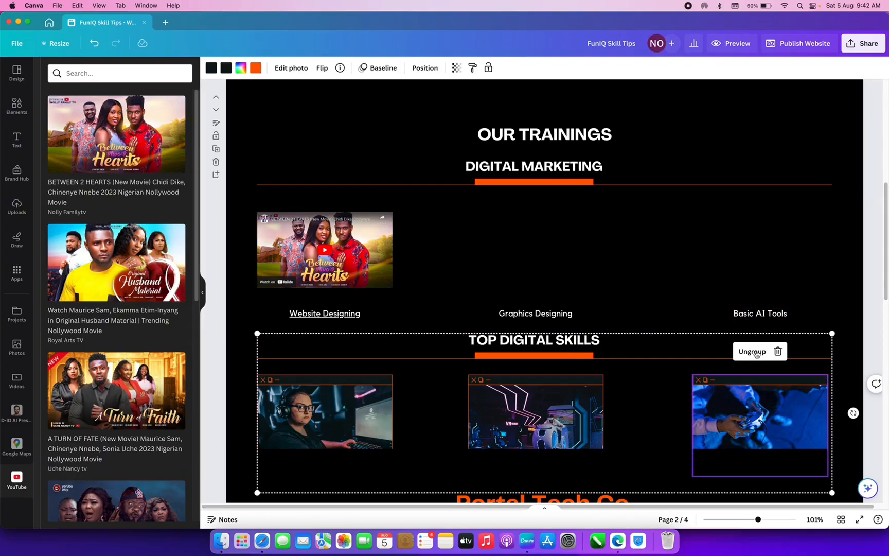
{"action": "left_click", "coordinate": [756, 353]}
{"action": "left_click", "coordinate": [729, 423]}
{"action": "key", "text": "Delete"}
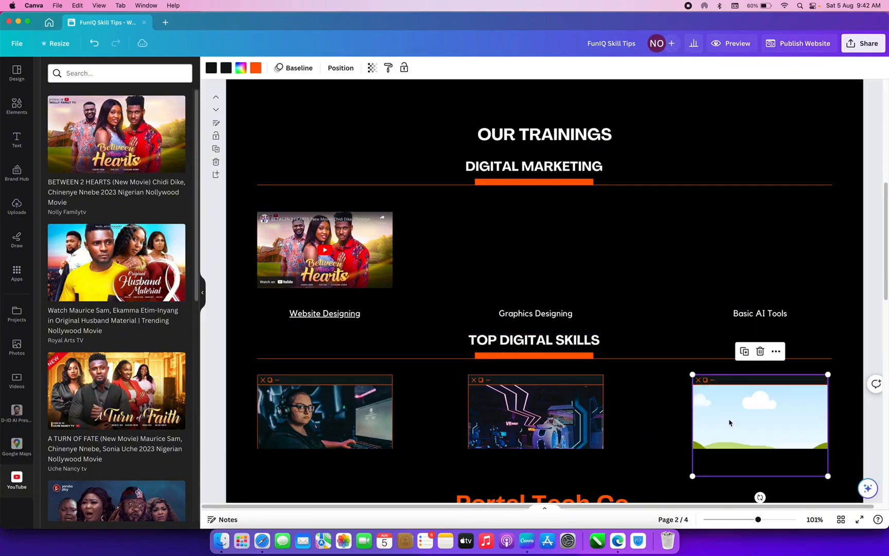
{"action": "key", "text": "Delete"}
{"action": "left_click", "coordinate": [550, 414]}
{"action": "key", "text": "Delete"}
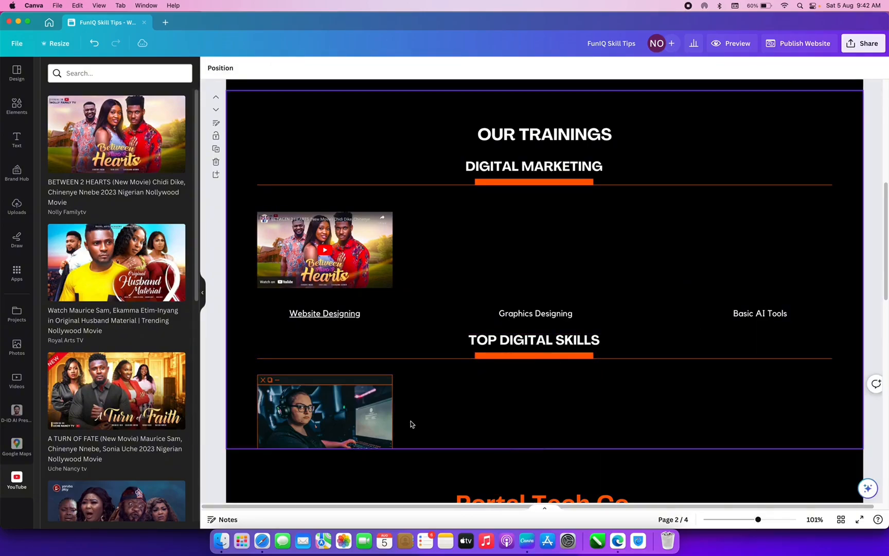
{"action": "left_click", "coordinate": [351, 422]}
{"action": "key", "text": "Delete"}
{"action": "key", "text": "Delete"}
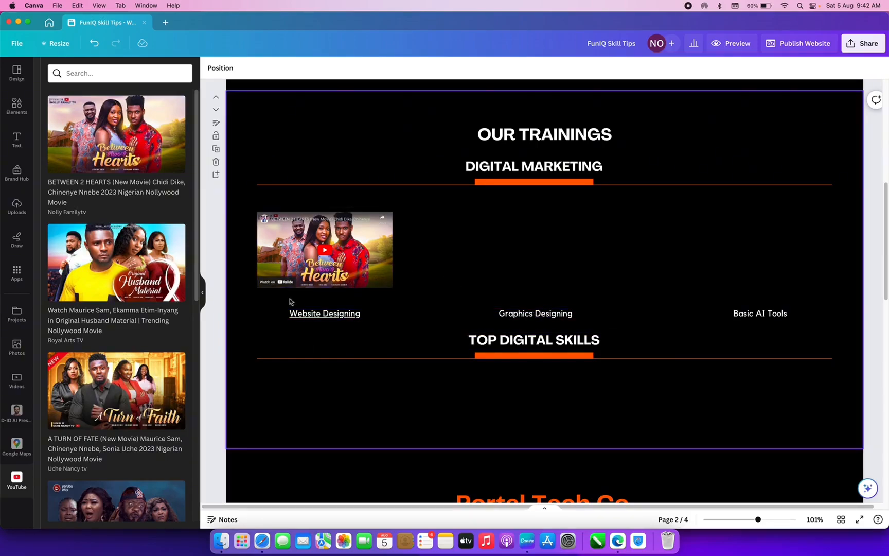
{"action": "left_click", "coordinate": [123, 265]}
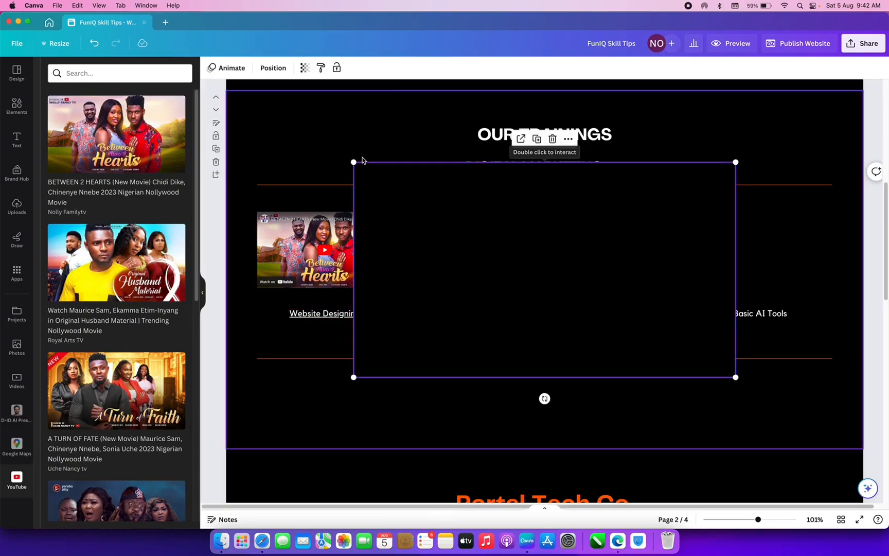
- Resize the Husband Material video to match the first and place it above Graphics Designing
{"action": "left_click_drag", "start_coordinate": [353, 162], "coordinate": [457, 202]}
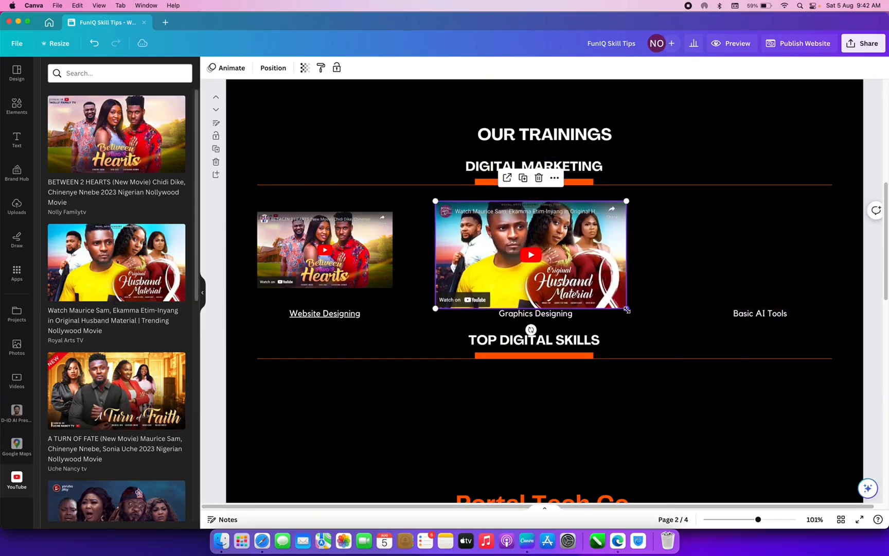
{"action": "left_click_drag", "start_coordinate": [626, 308], "coordinate": [590, 288]}
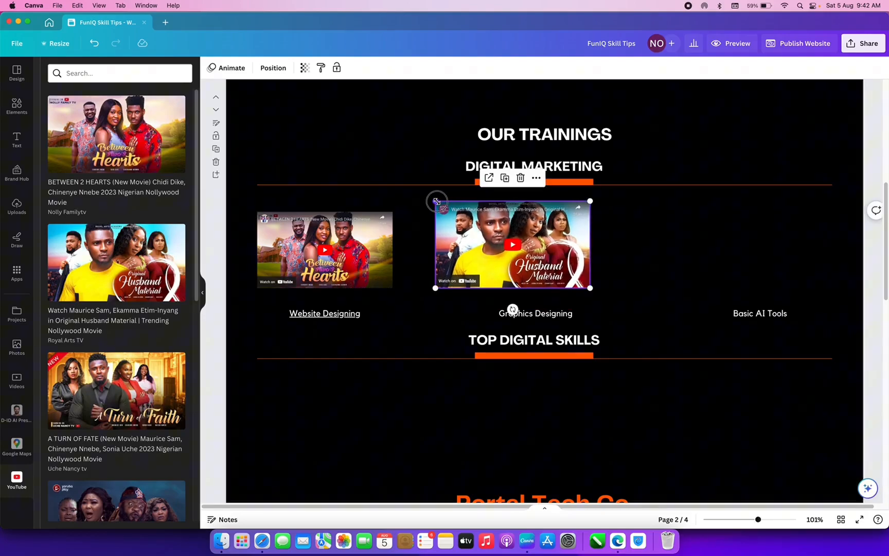
{"action": "left_click_drag", "start_coordinate": [436, 202], "coordinate": [447, 209]}
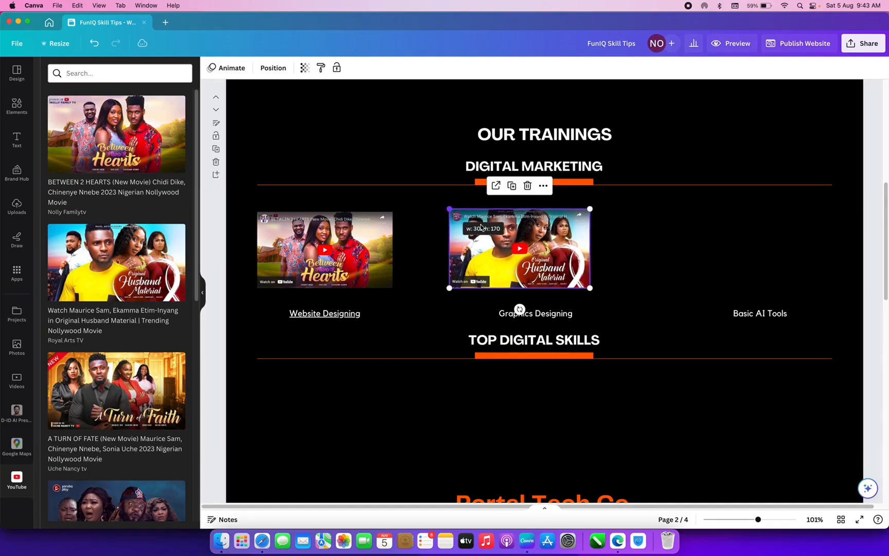
{"action": "left_click_drag", "start_coordinate": [520, 248], "coordinate": [331, 251]}
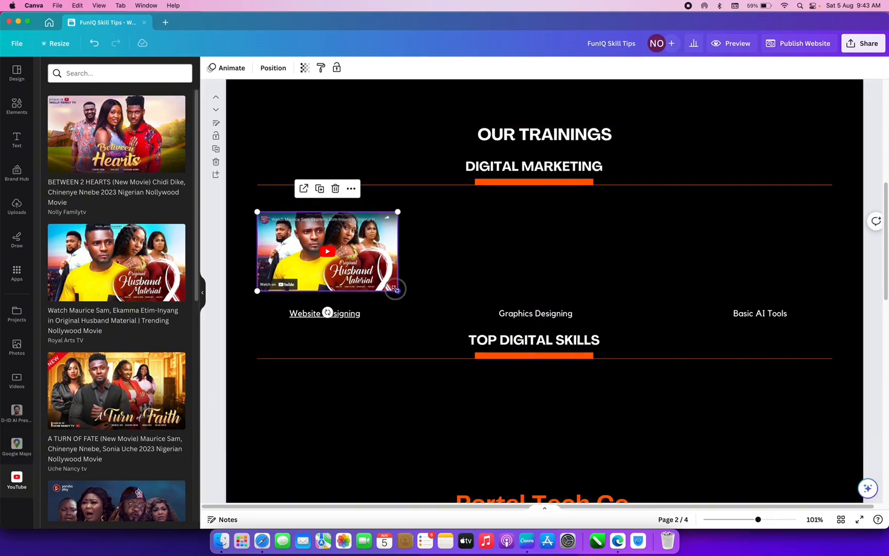
{"action": "left_click_drag", "start_coordinate": [396, 290], "coordinate": [392, 287]}
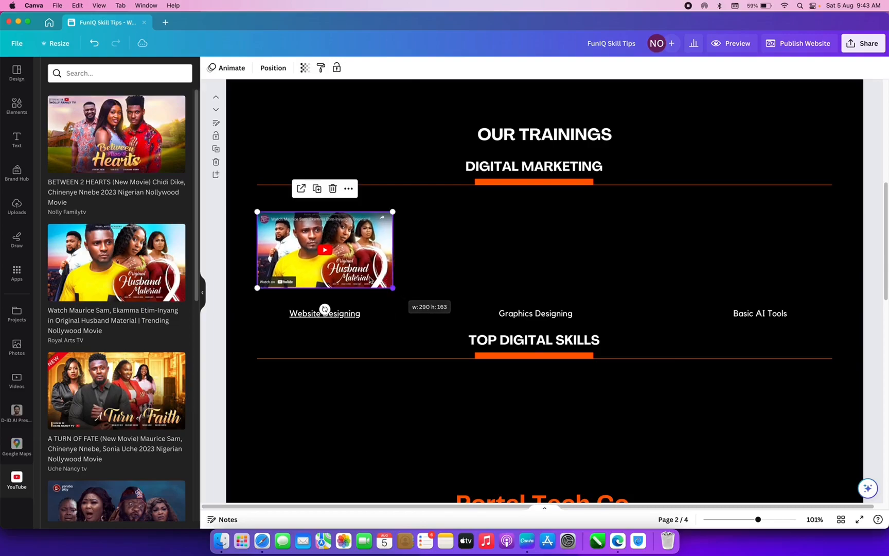
{"action": "left_click_drag", "start_coordinate": [358, 257], "coordinate": [548, 264]}
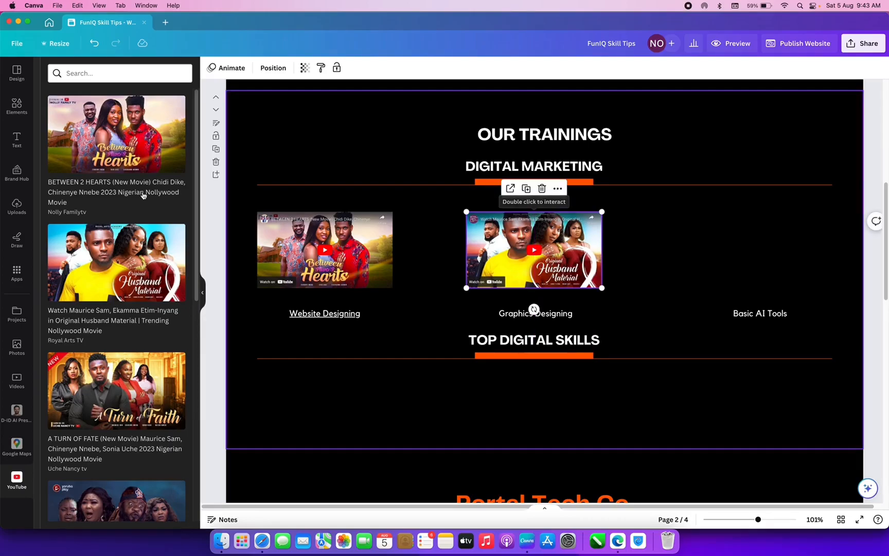
{"action": "left_click", "coordinate": [127, 386]}
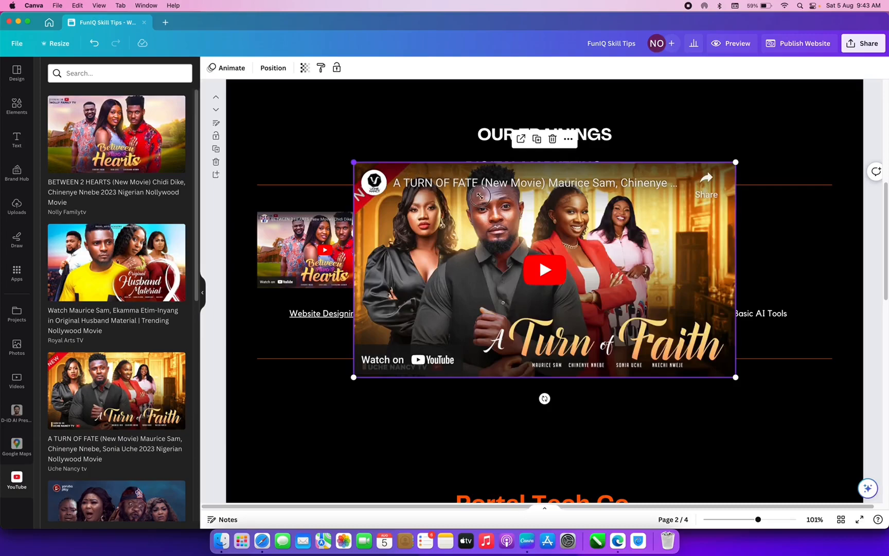
- Shrink the A Turn of Faith video to match and place it above Basic AI Tools
{"action": "left_click_drag", "start_coordinate": [354, 162], "coordinate": [625, 252]}
{"action": "left_click_drag", "start_coordinate": [602, 306], "coordinate": [512, 236]}
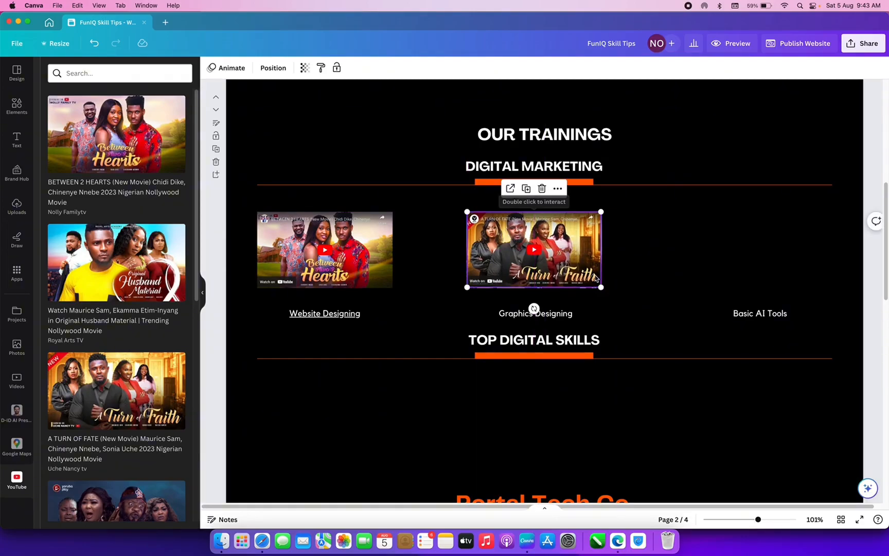
{"action": "left_click_drag", "start_coordinate": [601, 287], "coordinate": [602, 288]}
{"action": "left_click_drag", "start_coordinate": [520, 256], "coordinate": [731, 242]}
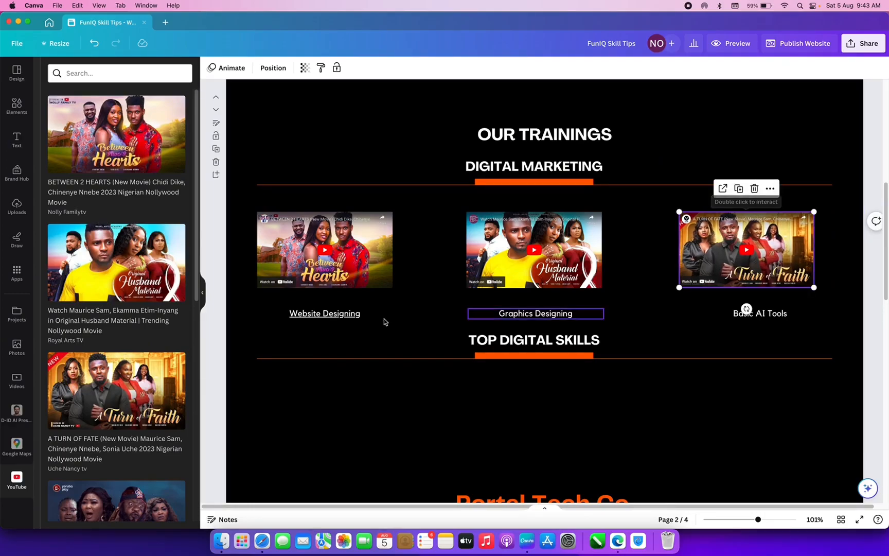
- Select all three videos, undoing an accidental shift along the way
{"action": "left_click", "coordinate": [347, 259], "text": "shift"}
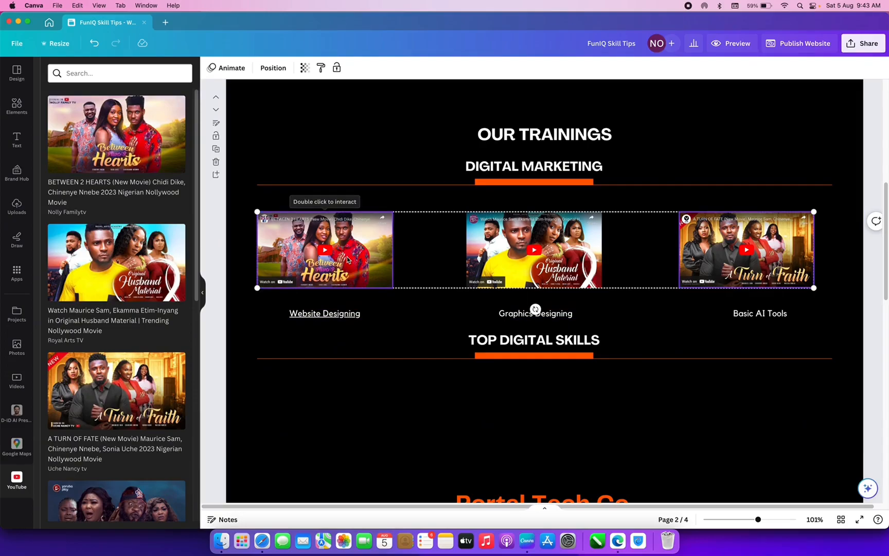
{"action": "left_click_drag", "start_coordinate": [597, 254], "coordinate": [602, 253]}
{"action": "left_click", "coordinate": [753, 266], "text": "shift"}
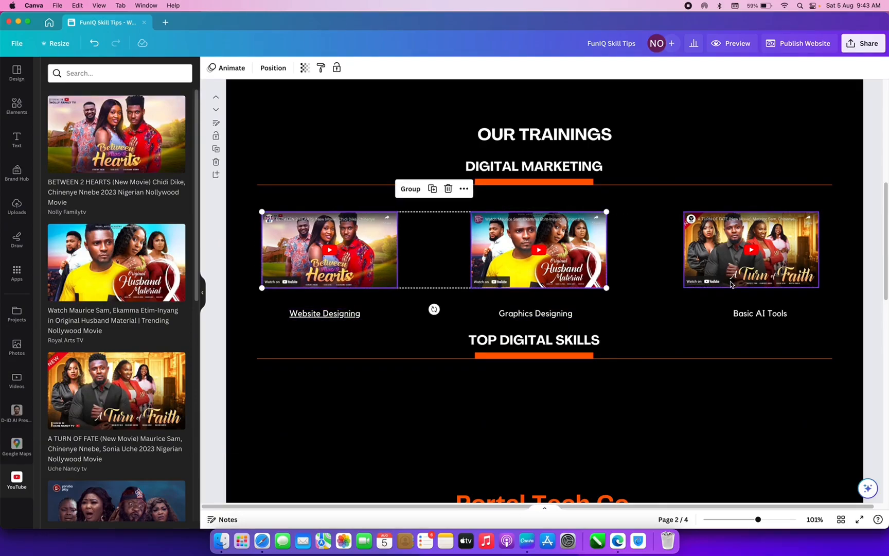
{"action": "left_click", "coordinate": [94, 43]}
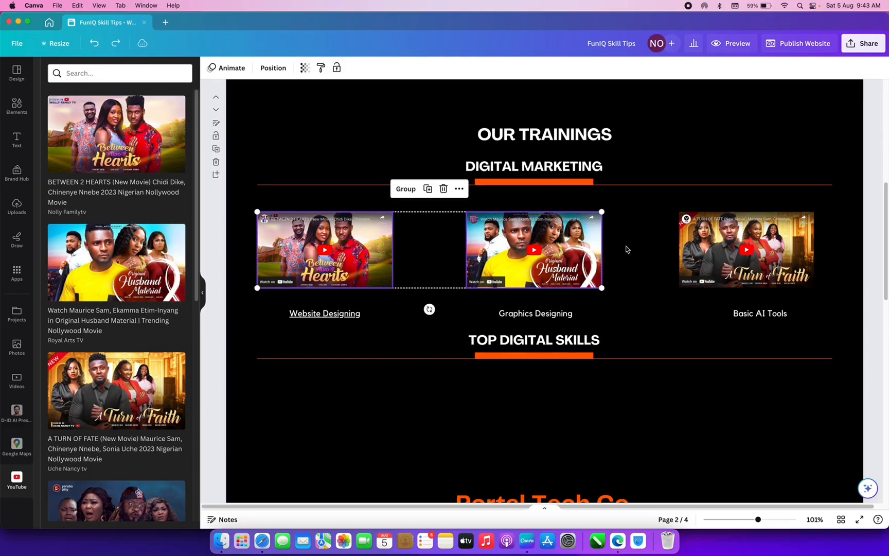
{"action": "left_click", "coordinate": [721, 253], "text": "shift"}
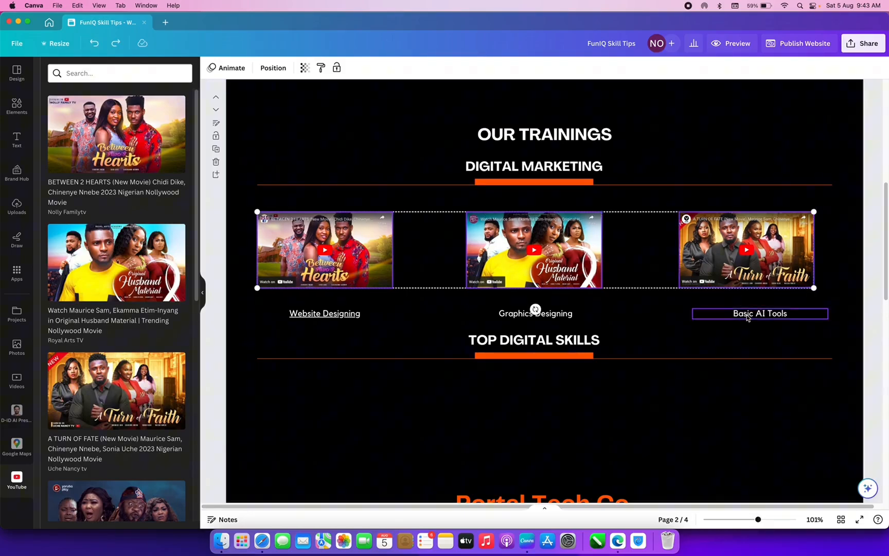
- Group the three videos and place a duplicate row under TOP DIGITAL SKILLS
{"action": "right_click", "coordinate": [550, 238]}
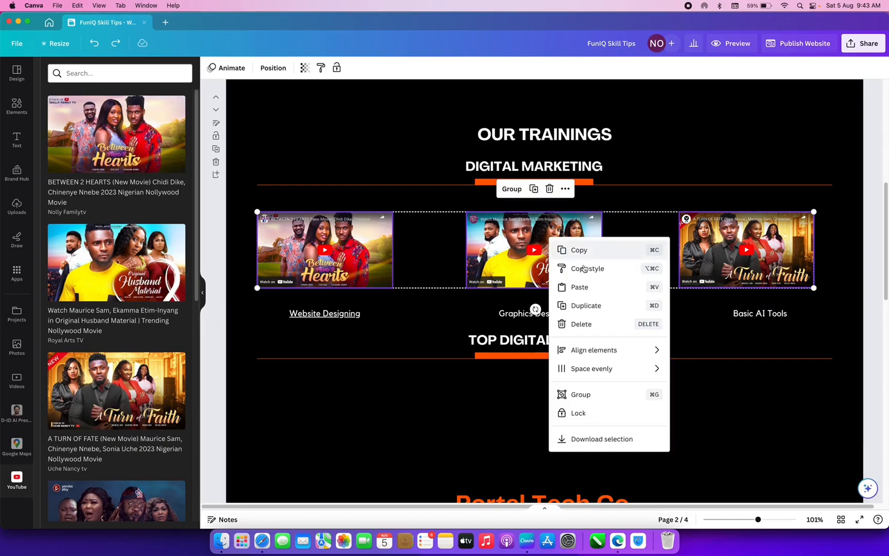
{"action": "left_click", "coordinate": [520, 189]}
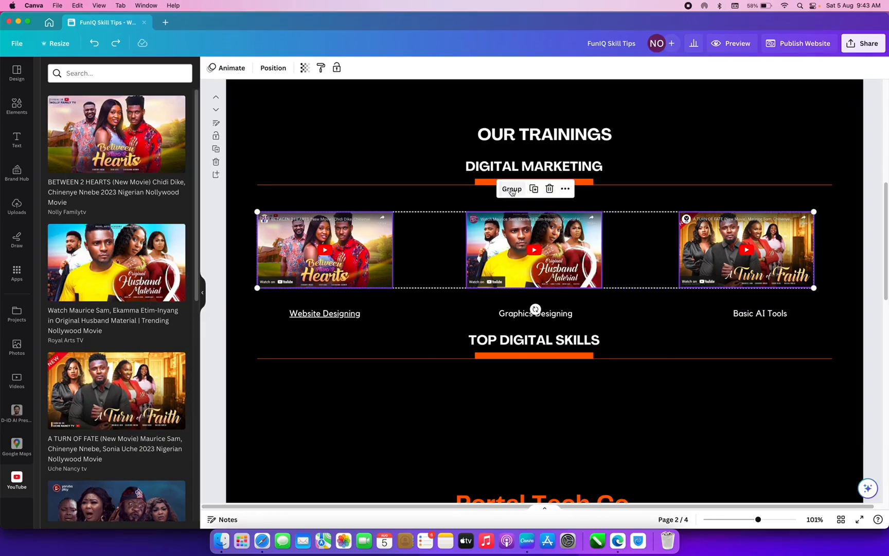
{"action": "left_click", "coordinate": [538, 189]}
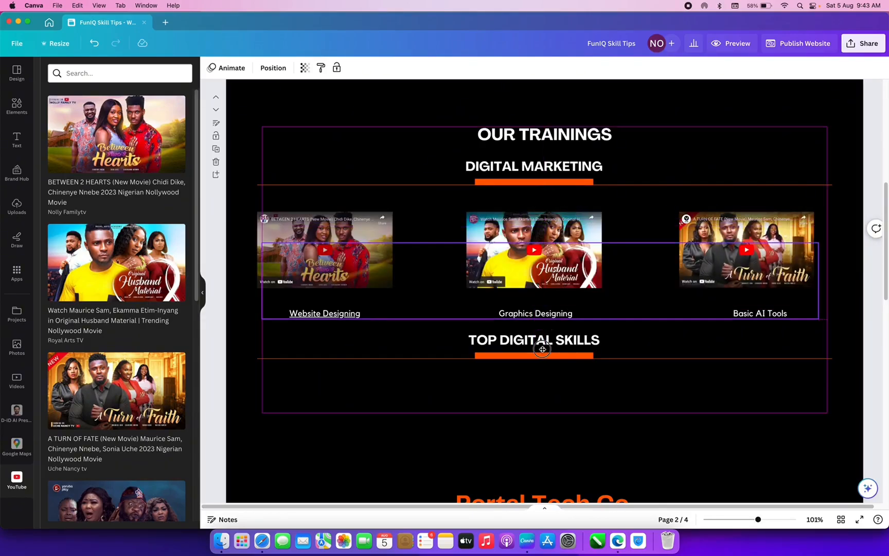
{"action": "left_click_drag", "start_coordinate": [542, 347], "coordinate": [551, 412]}
- Move the Website Designing, Graphics Designing and Basic AI Tools captions up closer to the videos
{"action": "left_click", "coordinate": [377, 318]}
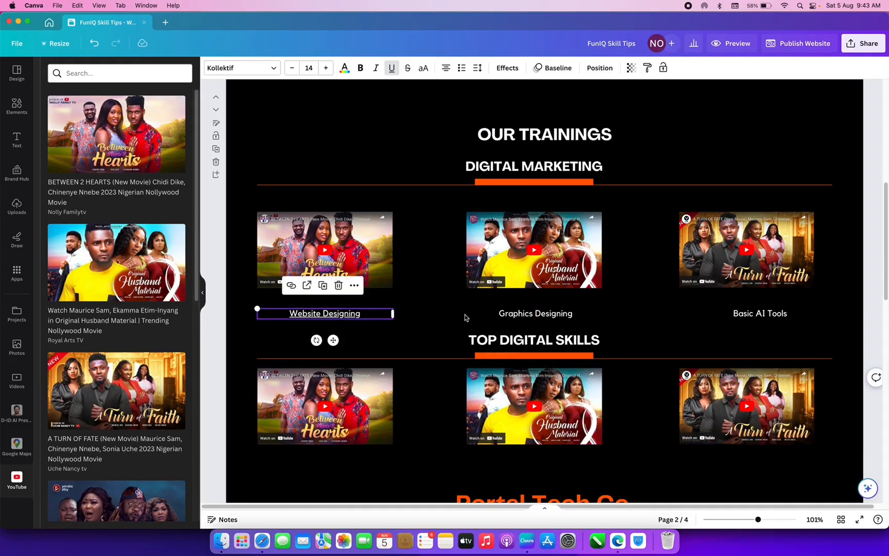
{"action": "left_click", "coordinate": [552, 318], "text": "shift"}
{"action": "left_click", "coordinate": [761, 315], "text": "shift"}
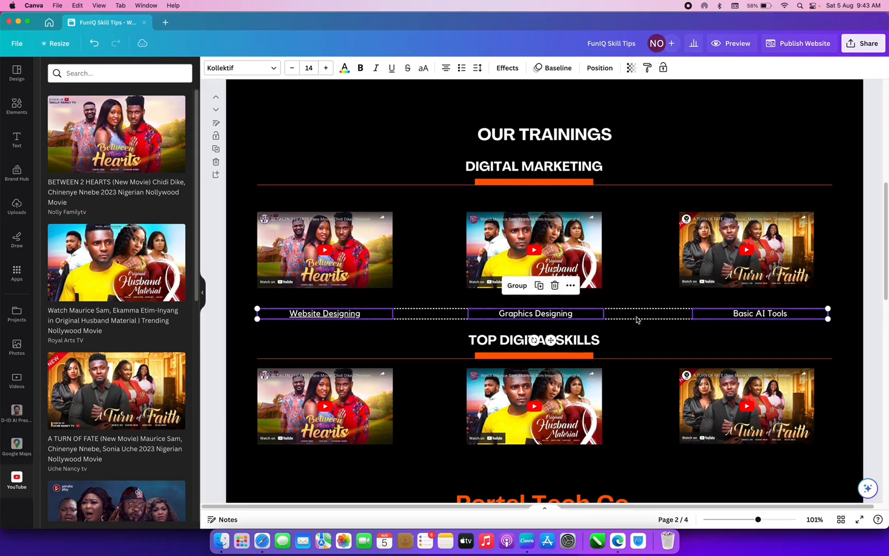
{"action": "right_click", "coordinate": [599, 318]}
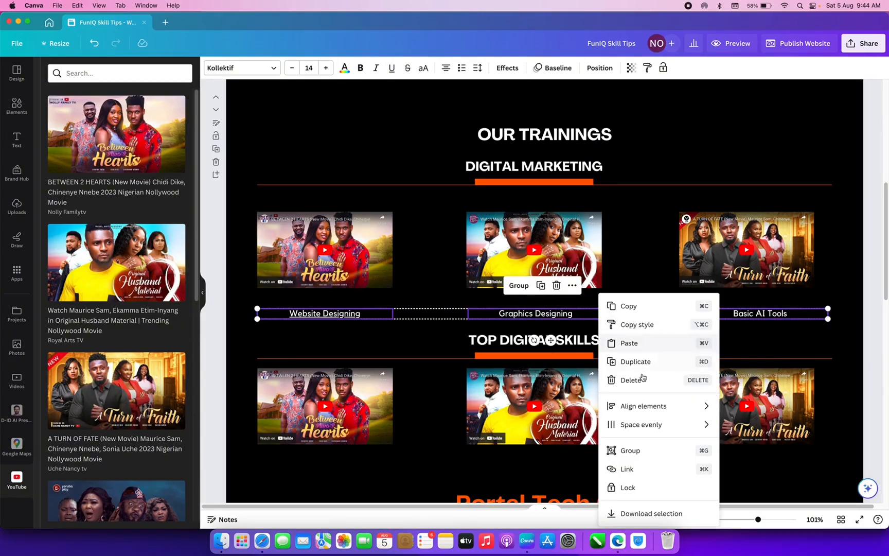
{"action": "left_click_drag", "start_coordinate": [549, 313], "coordinate": [546, 308]}
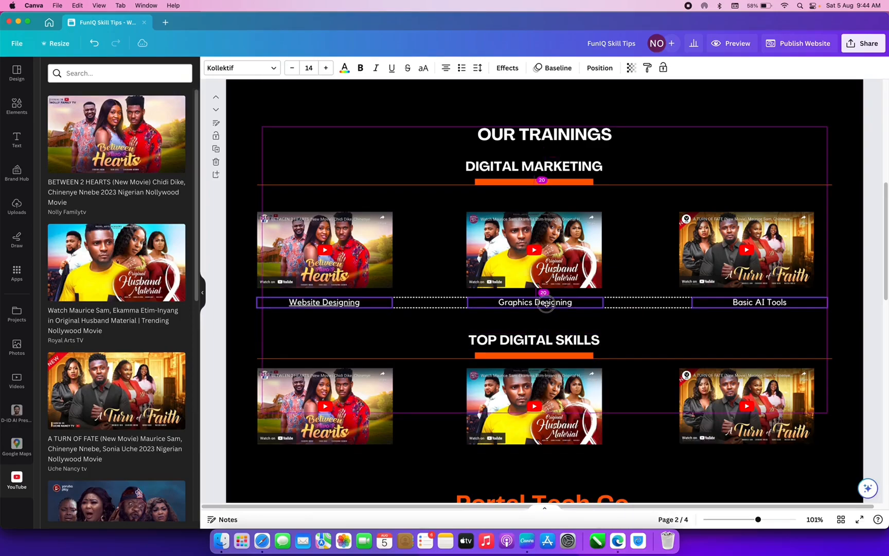
- Move the TOP DIGITAL SKILLS heading and lower video row up slightly
{"action": "left_click", "coordinate": [527, 354]}
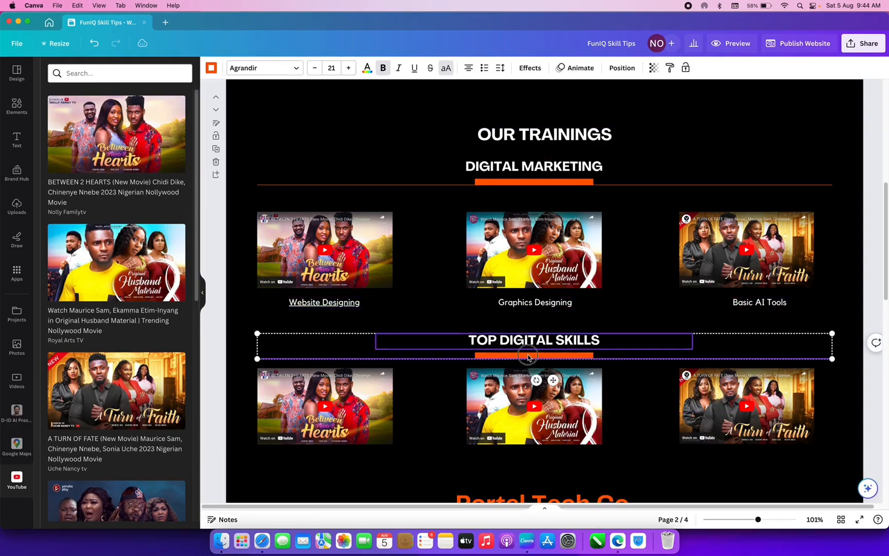
{"action": "left_click", "coordinate": [524, 385], "text": "shift"}
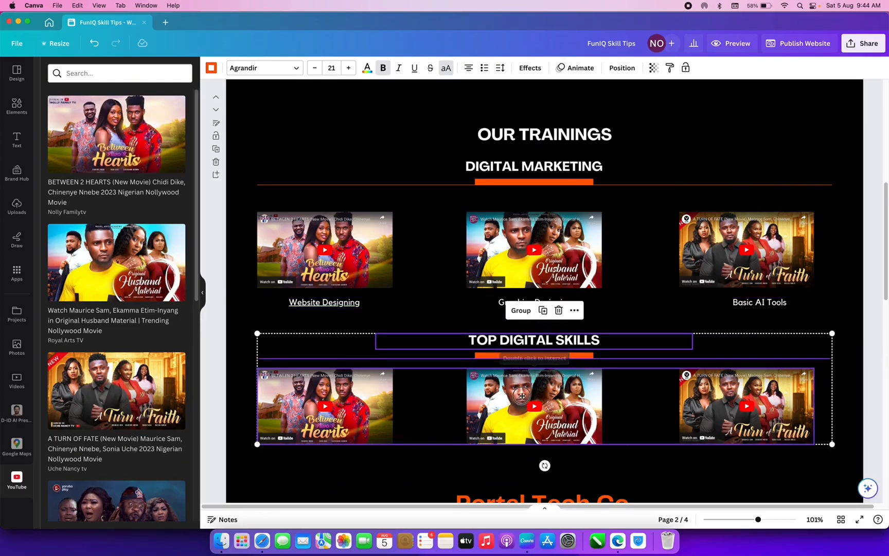
{"action": "left_click_drag", "start_coordinate": [518, 400], "coordinate": [522, 382]}
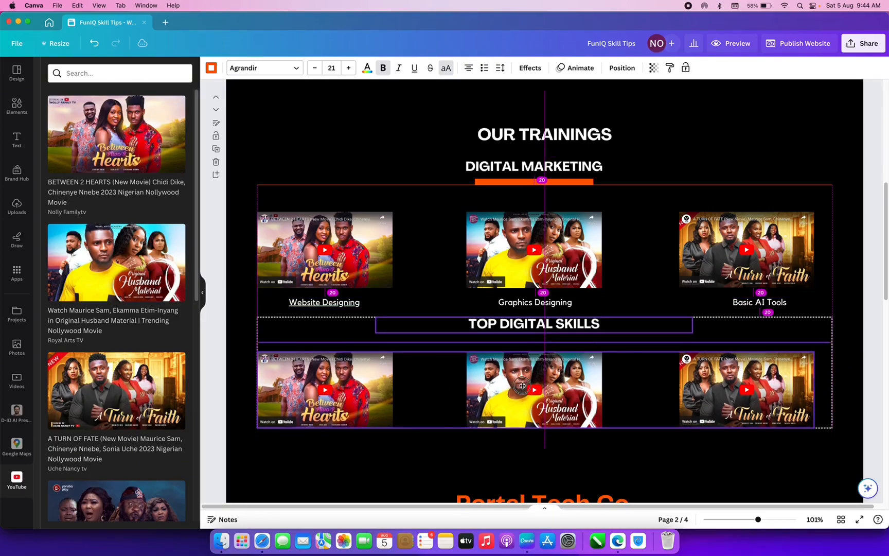
- Move the three skill labels below the lower video row, aligned under the videos
{"action": "left_click", "coordinate": [390, 296]}
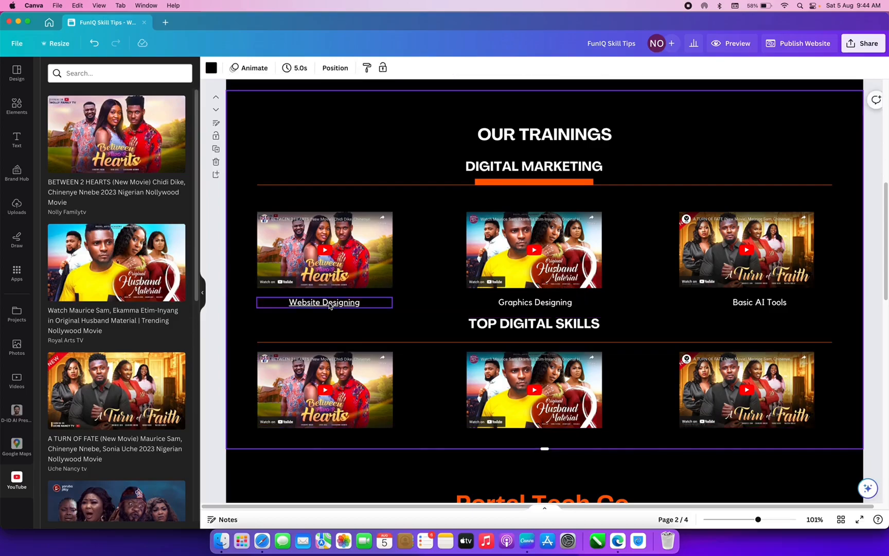
{"action": "left_click", "coordinate": [378, 299]}
{"action": "left_click", "coordinate": [556, 306], "text": "shift"}
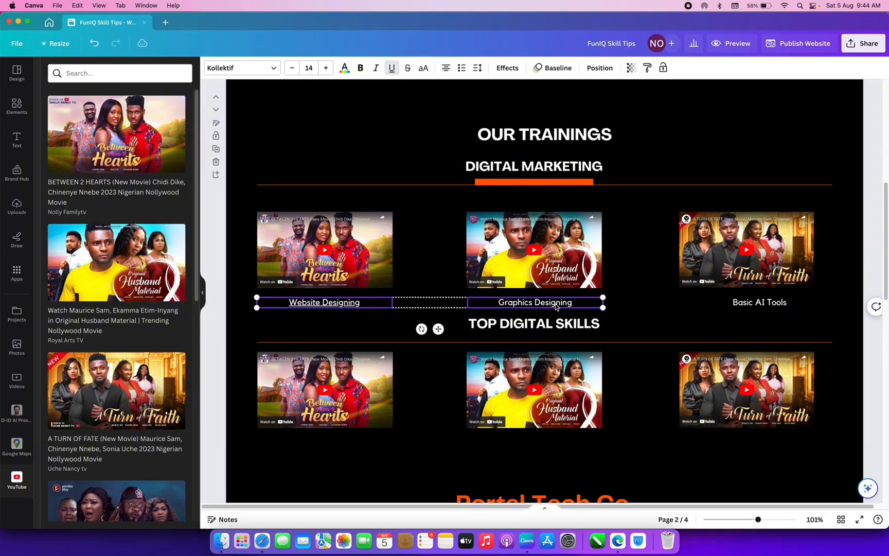
{"action": "left_click", "coordinate": [741, 305], "text": "shift"}
{"action": "left_click_drag", "start_coordinate": [527, 307], "coordinate": [542, 443]}
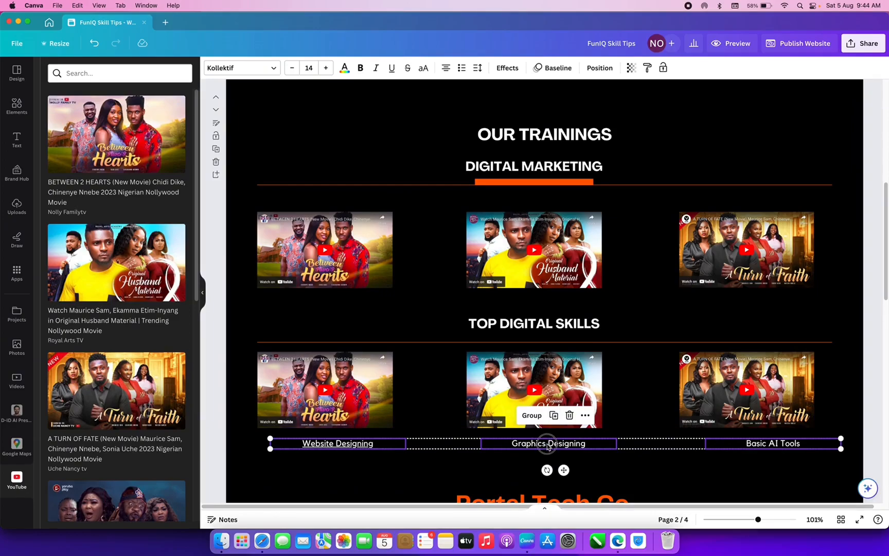
{"action": "left_click_drag", "start_coordinate": [548, 446], "coordinate": [536, 443]}
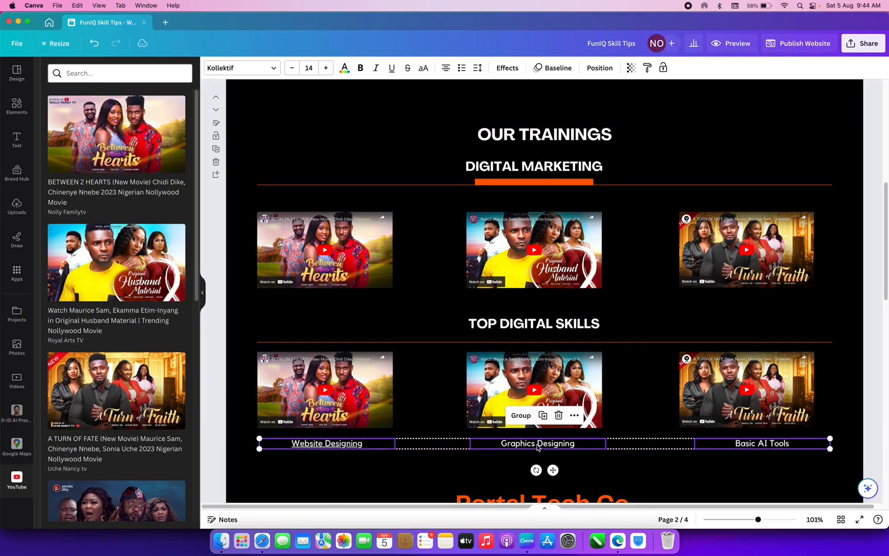
- Ungroup both video rows and nudge OUR TRAININGS slightly left to centre it
{"action": "right_click", "coordinate": [536, 443]}
{"action": "left_click", "coordinate": [486, 355]}
{"action": "right_click", "coordinate": [487, 362]}
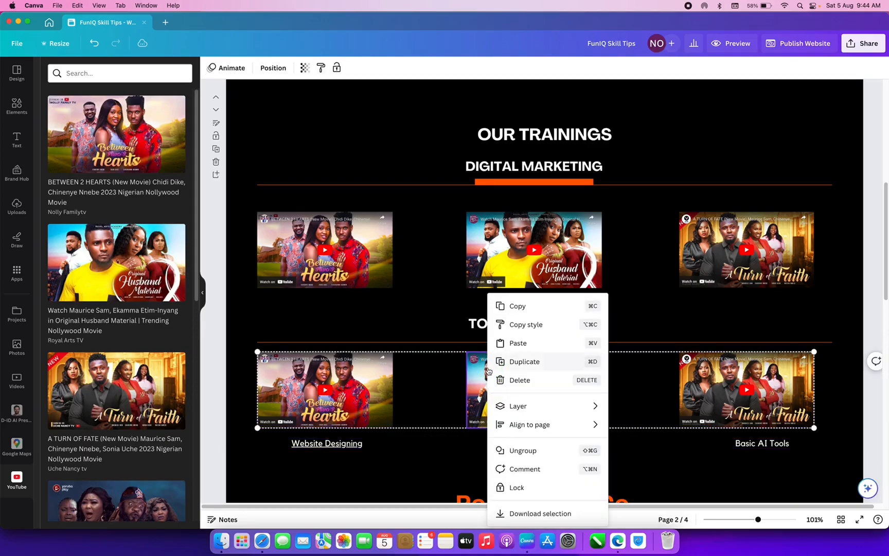
{"action": "left_click", "coordinate": [534, 449]}
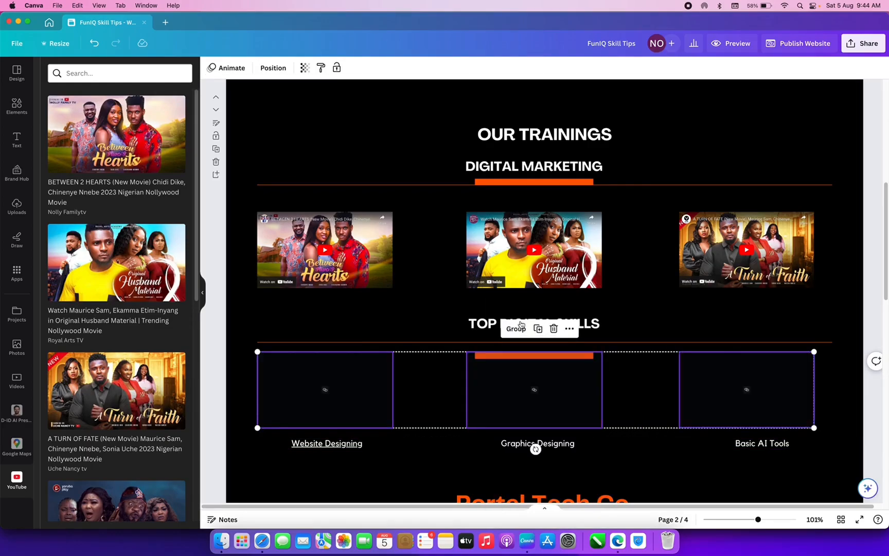
{"action": "left_click", "coordinate": [513, 270]}
{"action": "left_click", "coordinate": [515, 188]}
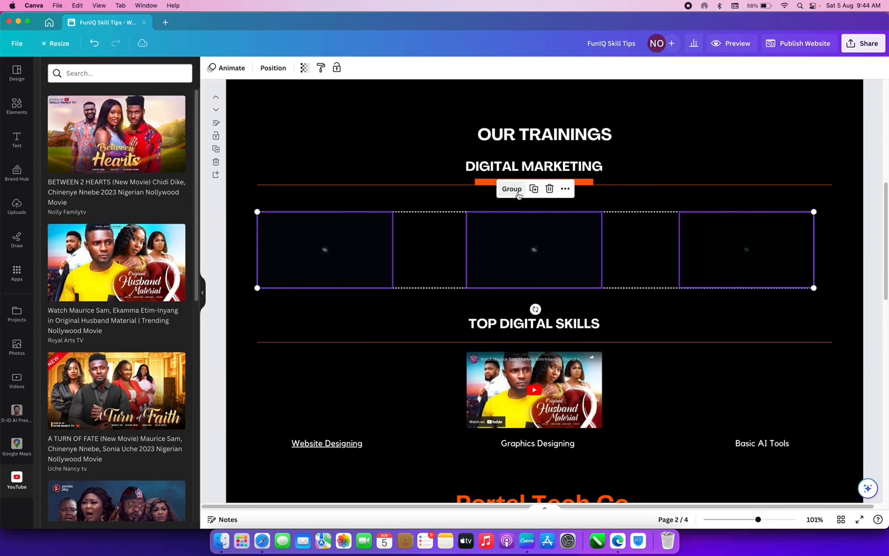
{"action": "left_click", "coordinate": [556, 135]}
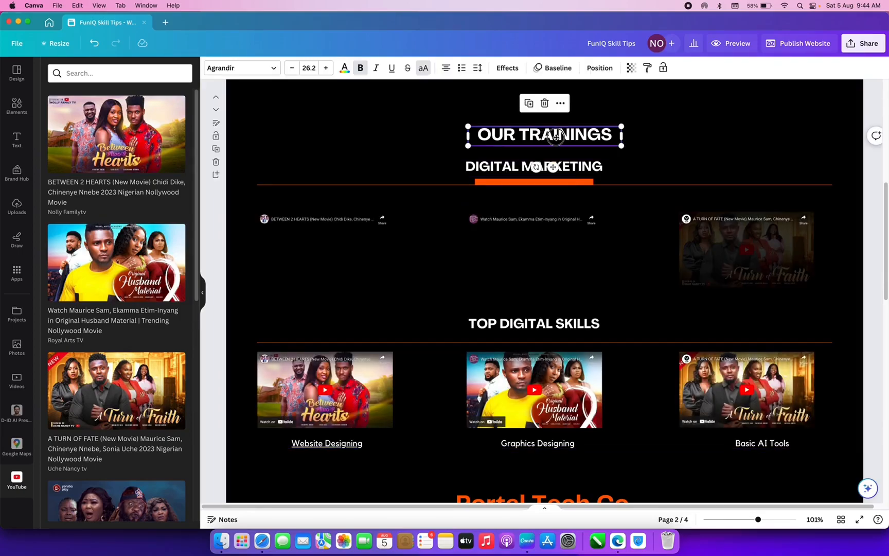
{"action": "left_click_drag", "start_coordinate": [556, 135], "coordinate": [546, 135]}
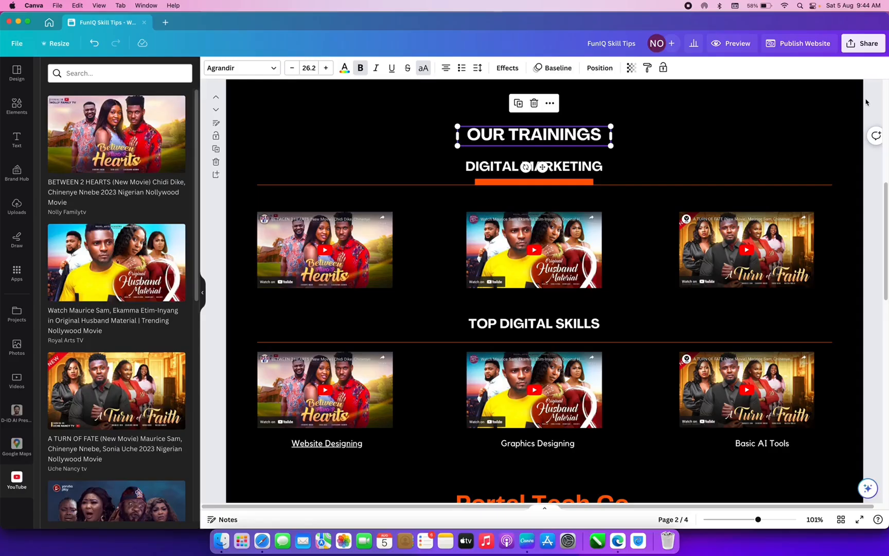
- On page 4, replace the map's 'Contact us' heading text with 'Locate us'
{"action": "key", "text": "Escape"}
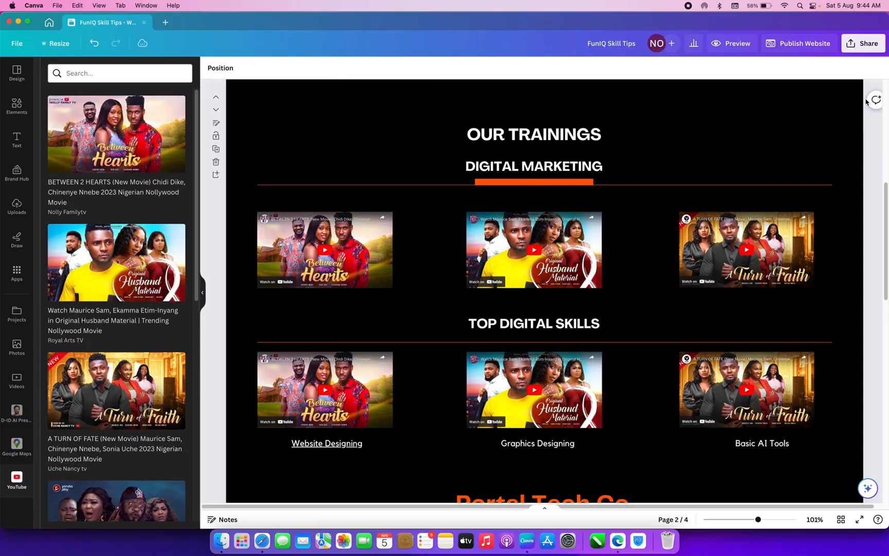
{"action": "scroll", "coordinate": [790, 183], "scroll_direction": "down", "scroll_amount": 5}
{"action": "scroll", "coordinate": [790, 185], "scroll_direction": "down", "scroll_amount": 20}
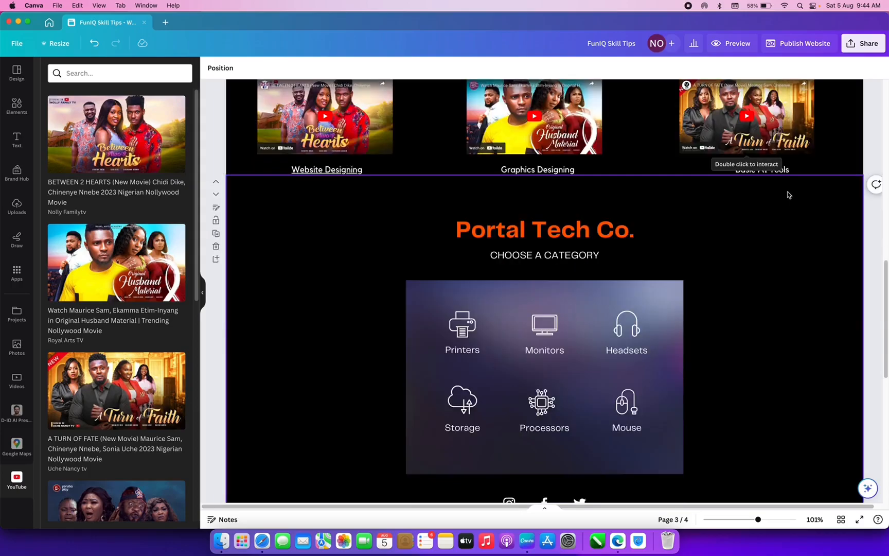
{"action": "scroll", "coordinate": [785, 203], "scroll_direction": "up", "scroll_amount": 2}
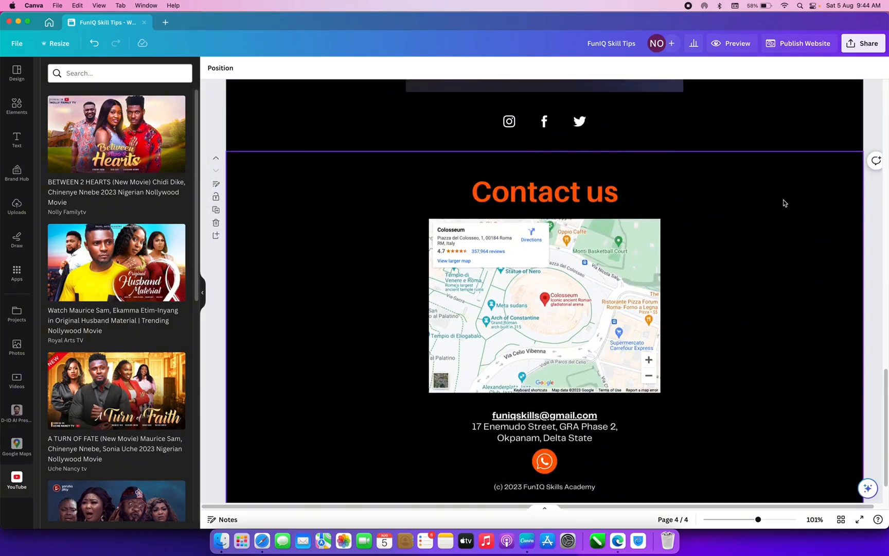
{"action": "double_click", "coordinate": [543, 193]}
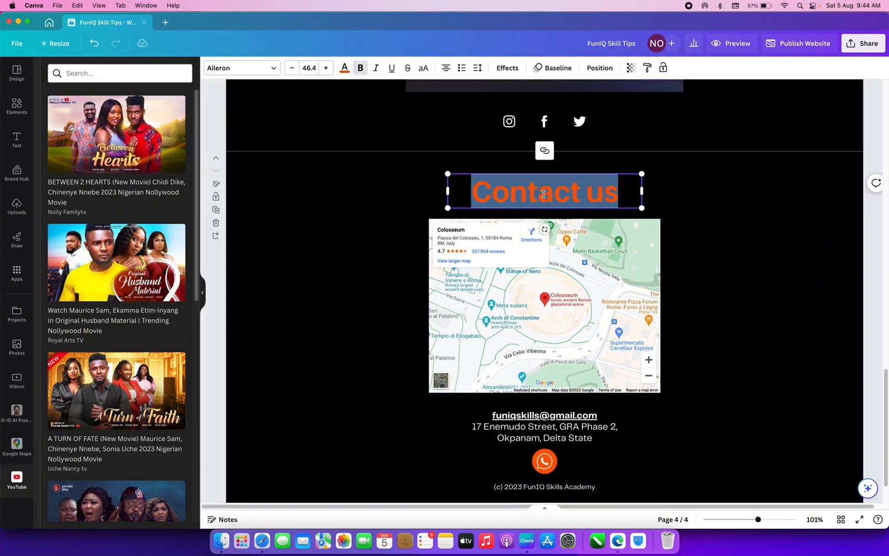
{"action": "type", "text": "We"}
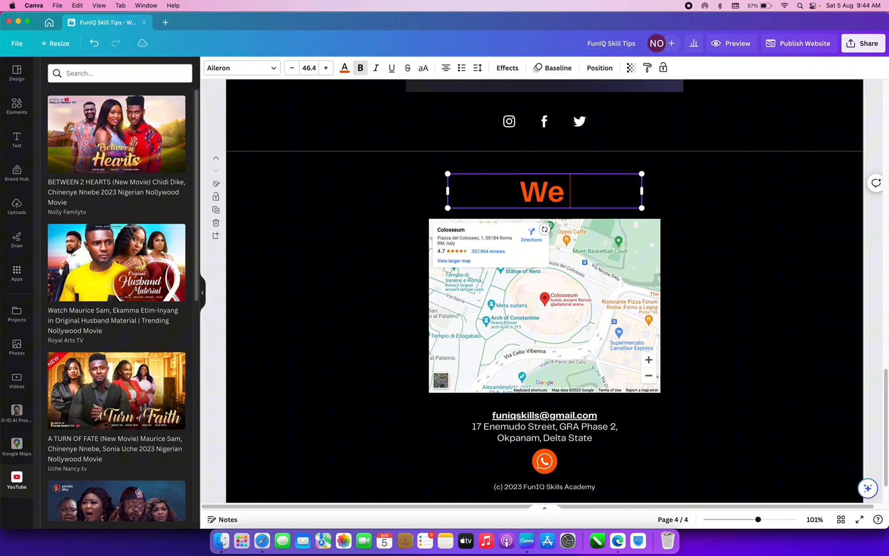
{"action": "key", "text": "BackSpace"}
{"action": "key", "text": "BackSpace"}
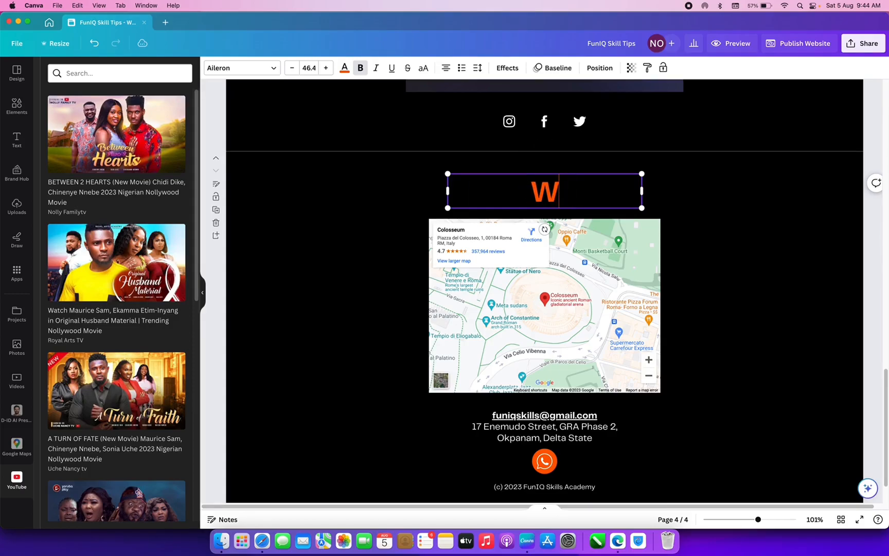
{"action": "key", "text": "BackSpace"}
{"action": "type", "text": "L"}
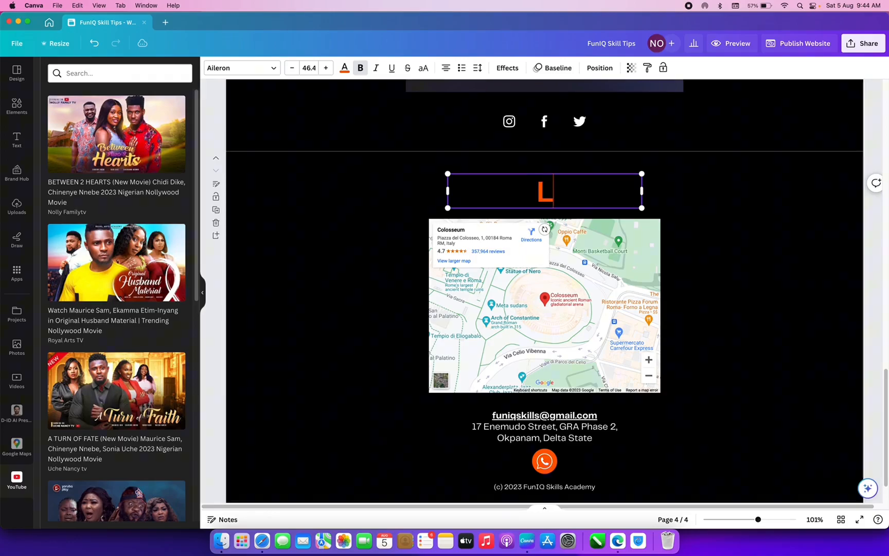
{"action": "type", "text": "ocate us"}
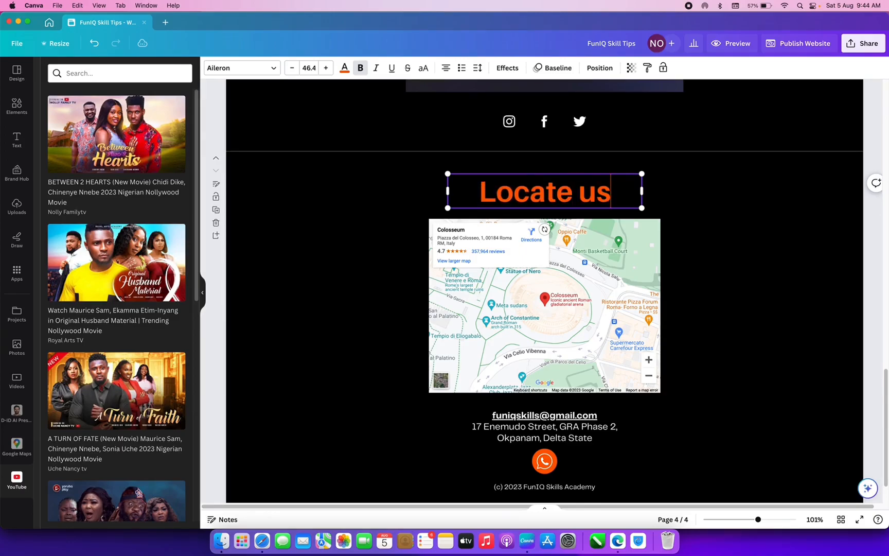
- Duplicate the Locate us page and retitle the copy's heading 'Contact us'
{"action": "left_click", "coordinate": [216, 210]}
{"action": "left_click", "coordinate": [546, 193]}
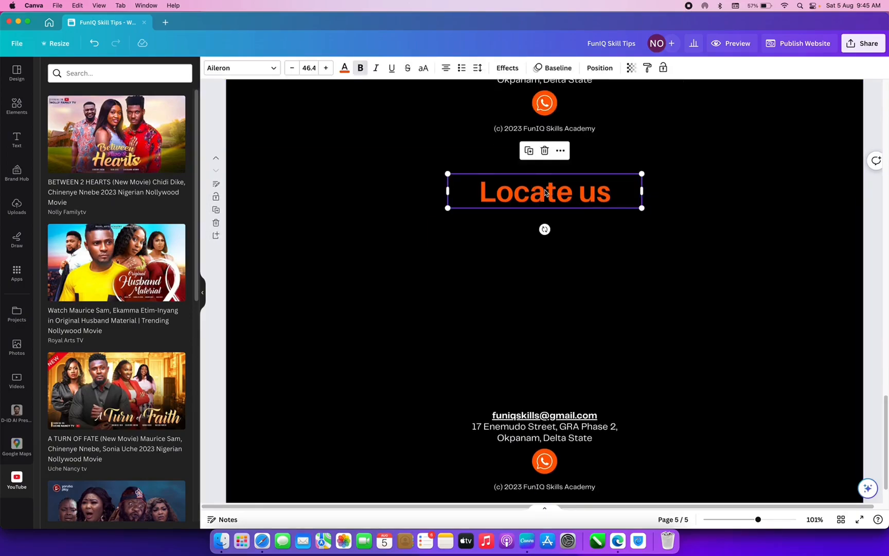
{"action": "left_click", "coordinate": [545, 193]}
{"action": "type", "text": "Conta"}
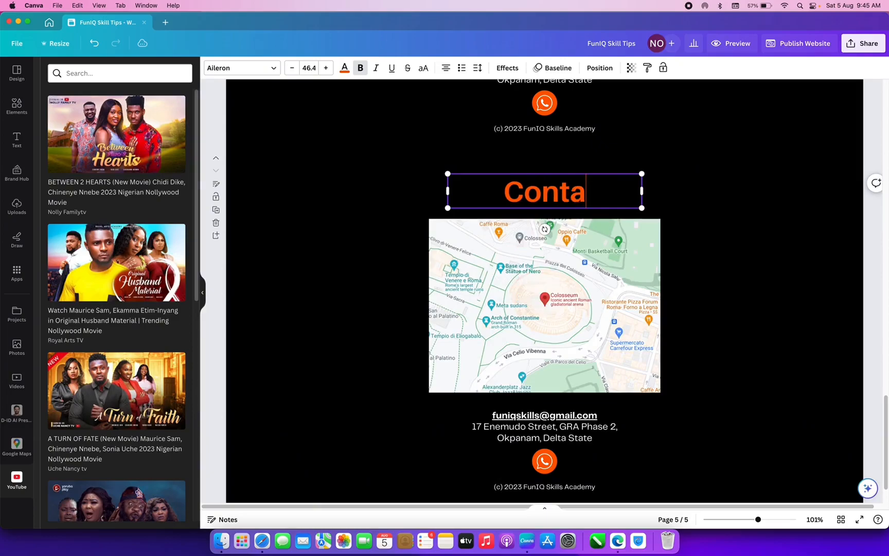
{"action": "type", "text": "ct us"}
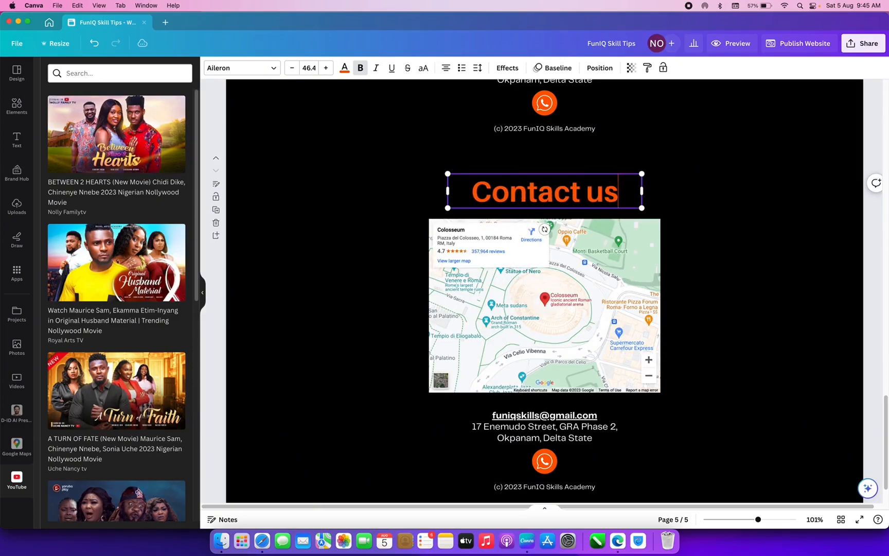
- Remove the map and email/address text from the new page, keeping the WhatsApp icon
{"action": "left_click", "coordinate": [607, 315]}
{"action": "key", "text": "Delete"}
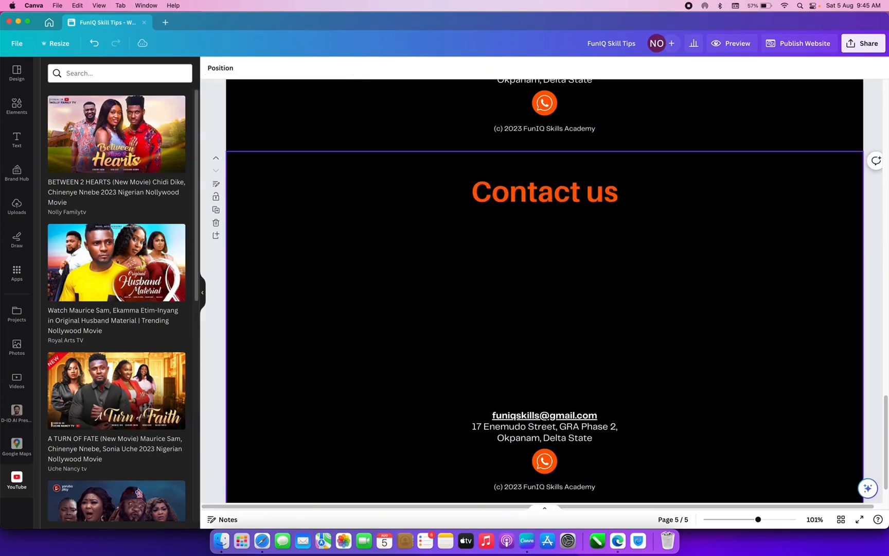
{"action": "key", "text": "Delete"}
{"action": "left_click", "coordinate": [544, 461]}
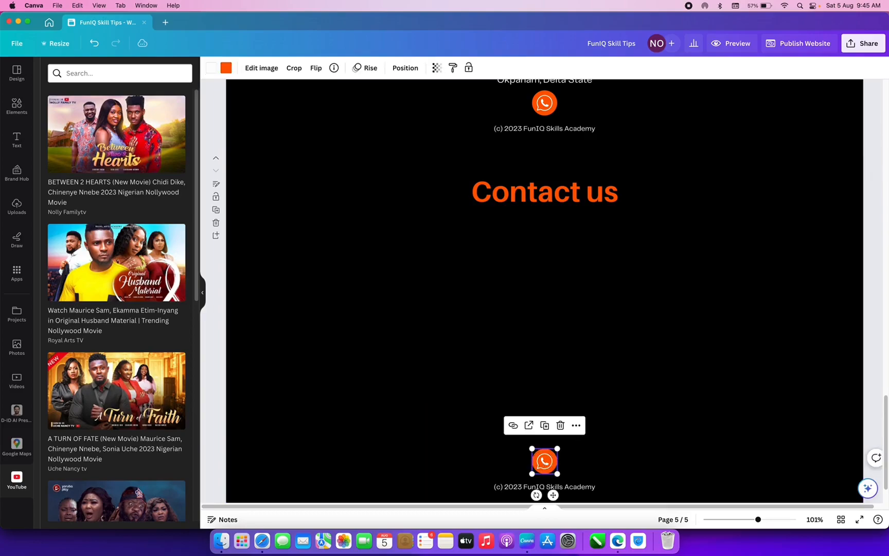
{"action": "key", "text": "Delete"}
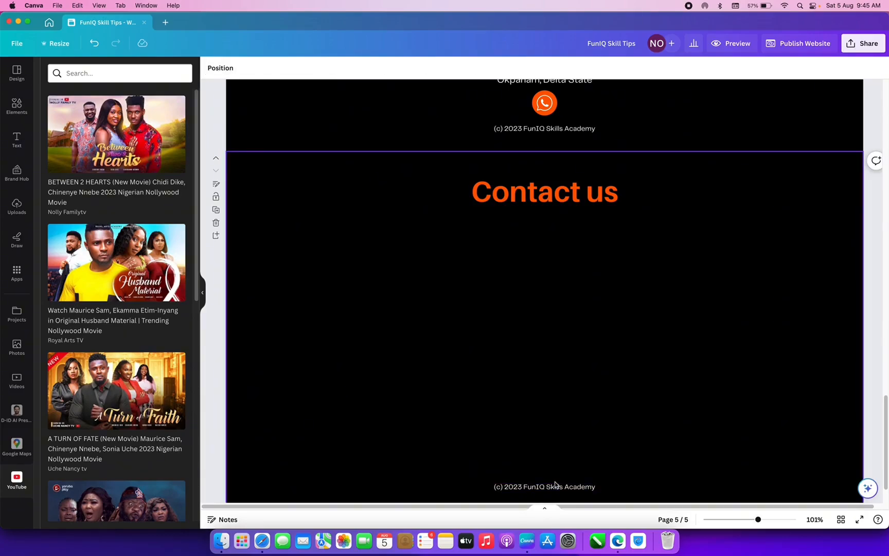
{"action": "key", "text": "super+z"}
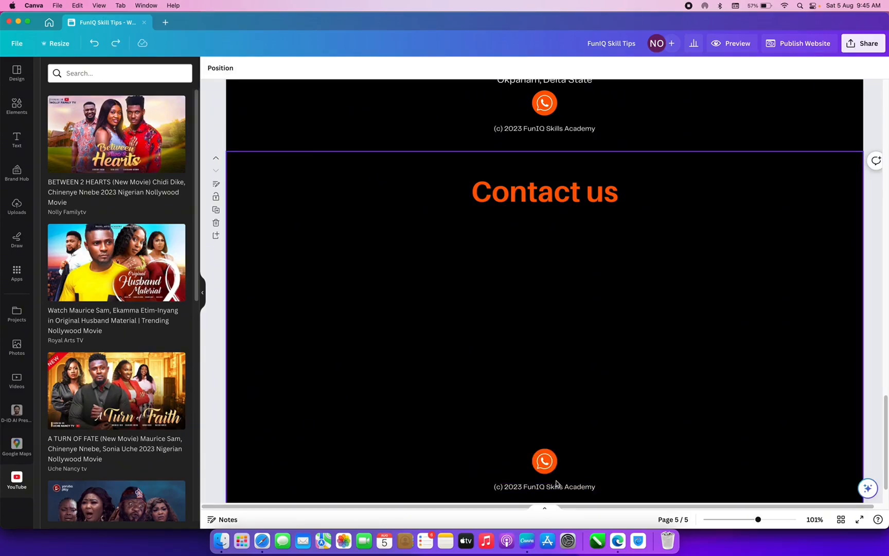
- Copy the email and address text box from page 4 onto page 5
{"action": "scroll", "coordinate": [566, 364], "scroll_direction": "up", "scroll_amount": 5}
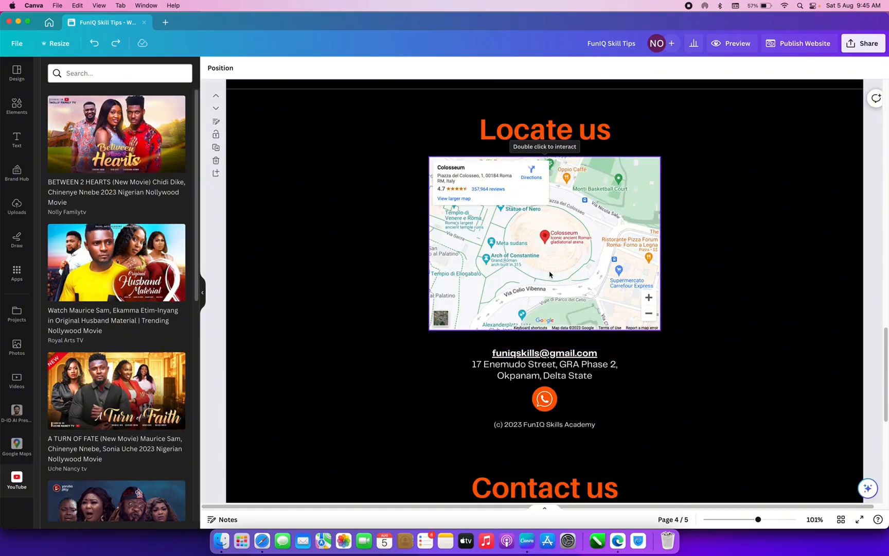
{"action": "left_click", "coordinate": [553, 308]}
{"action": "left_click", "coordinate": [557, 377]}
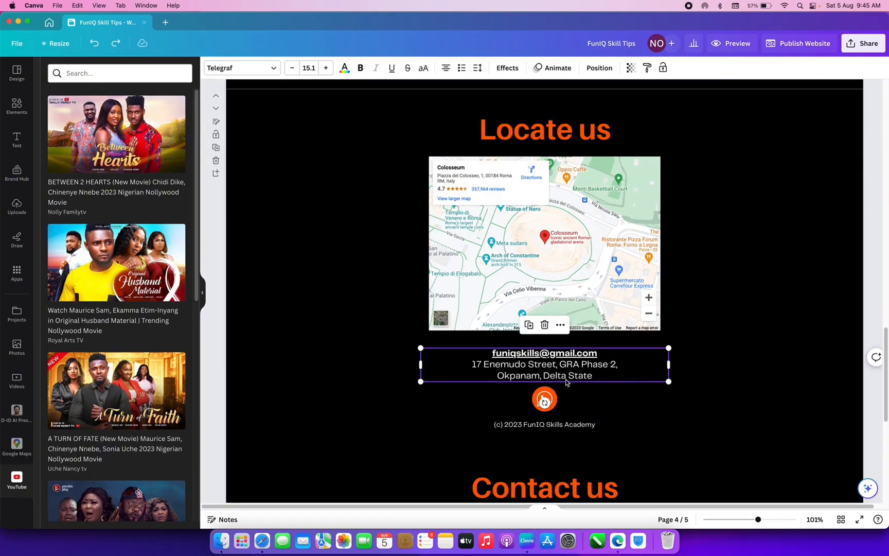
{"action": "scroll", "coordinate": [589, 377], "scroll_direction": "down", "scroll_amount": 7}
{"action": "key", "text": "super+v"}
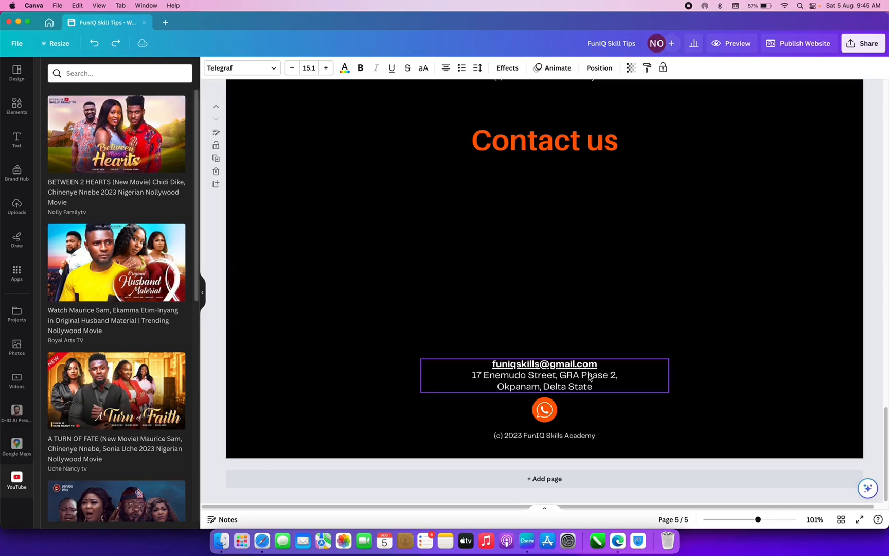
{"action": "scroll", "coordinate": [588, 374], "scroll_direction": "up", "scroll_amount": 6}
- Delete the email/address text and WhatsApp icon from the Locate us page
{"action": "left_click", "coordinate": [549, 356]}
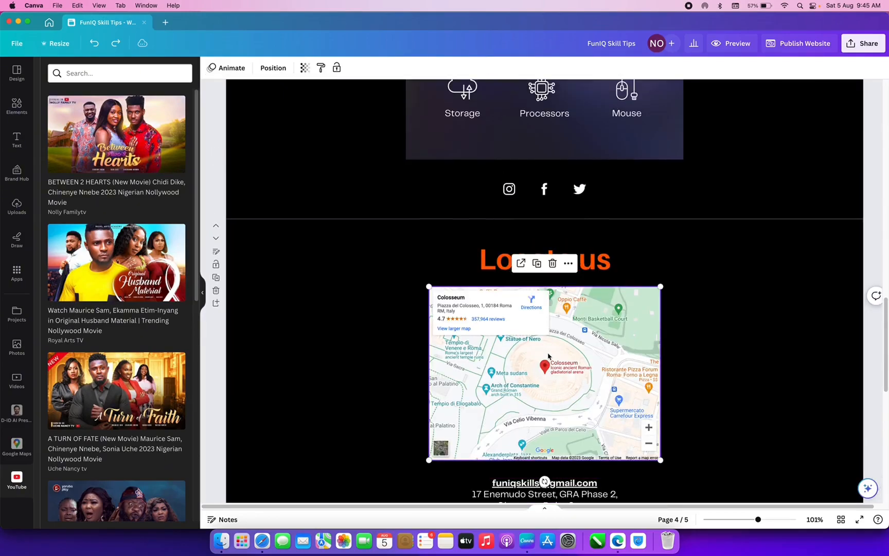
{"action": "scroll", "coordinate": [550, 391], "scroll_direction": "down", "scroll_amount": 2}
{"action": "left_click", "coordinate": [549, 435]}
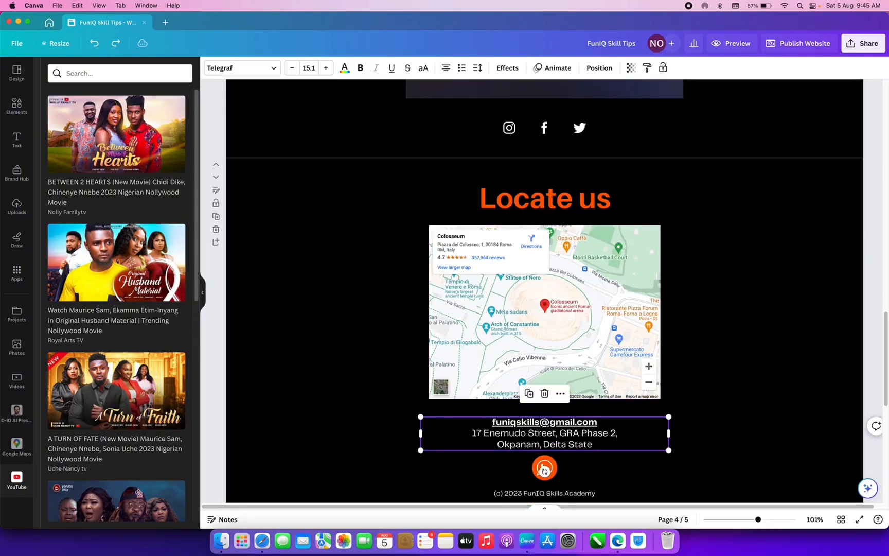
{"action": "key", "text": "Delete"}
{"action": "left_click", "coordinate": [548, 473]}
{"action": "key", "text": "Delete"}
- Enlarge the Colosseum map and move it to the centre of the section
{"action": "left_click", "coordinate": [516, 356]}
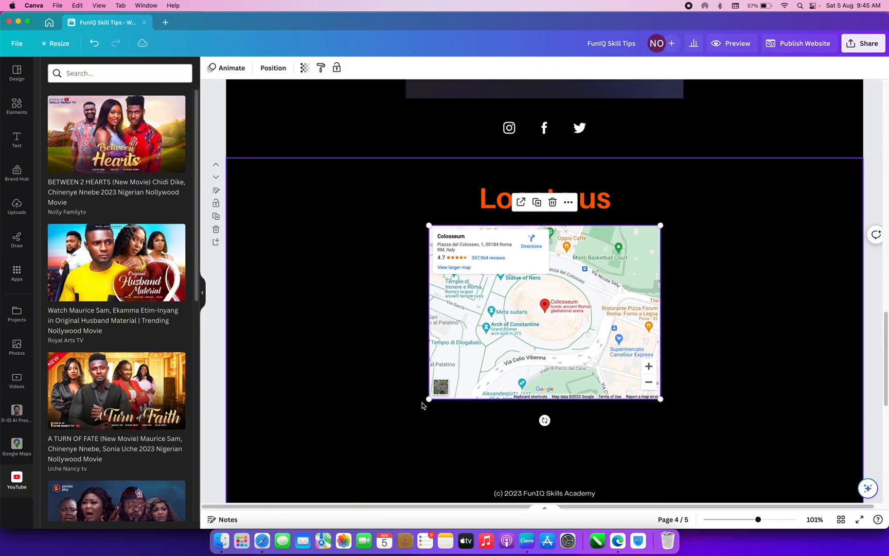
{"action": "left_click_drag", "start_coordinate": [427, 400], "coordinate": [315, 484]}
{"action": "left_click_drag", "start_coordinate": [465, 379], "coordinate": [516, 376]}
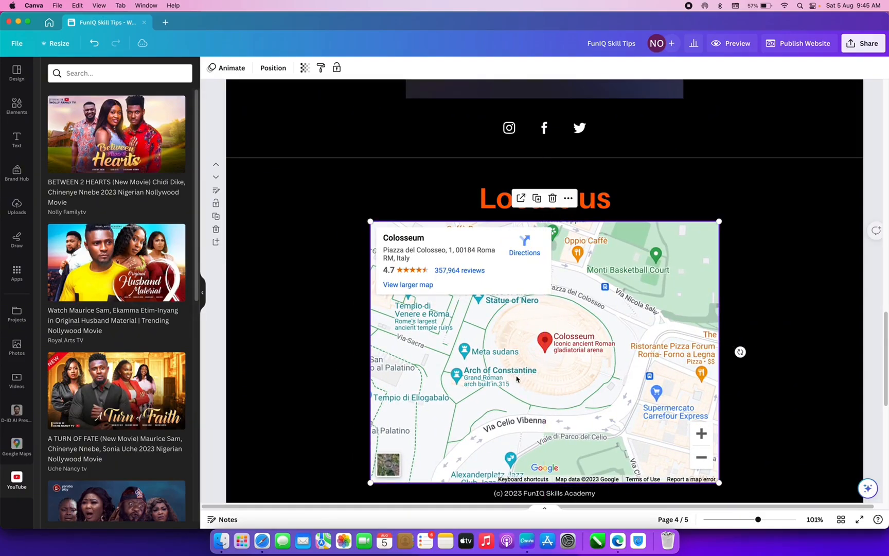
{"action": "scroll", "coordinate": [477, 362], "scroll_direction": "down", "scroll_amount": 3}
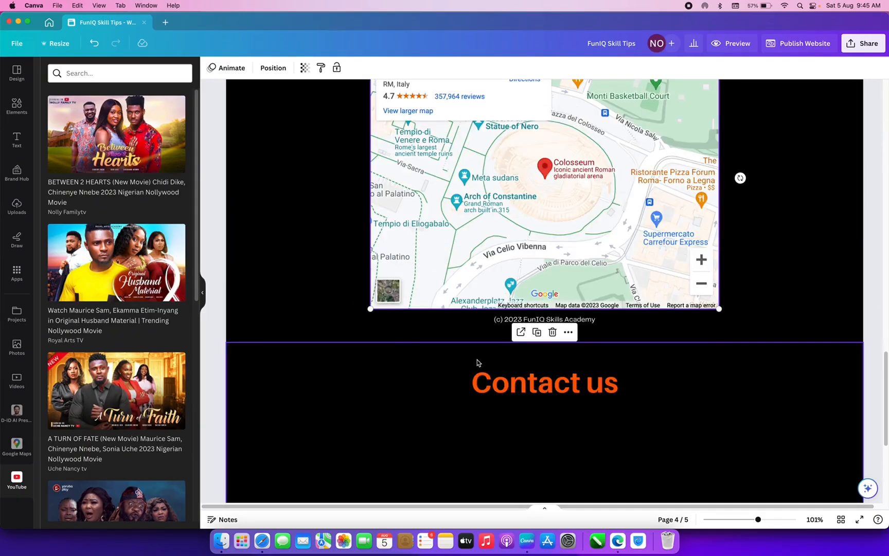
{"action": "scroll", "coordinate": [477, 363], "scroll_direction": "up", "scroll_amount": 5}
{"action": "scroll", "coordinate": [511, 332], "scroll_direction": "down", "scroll_amount": 10}
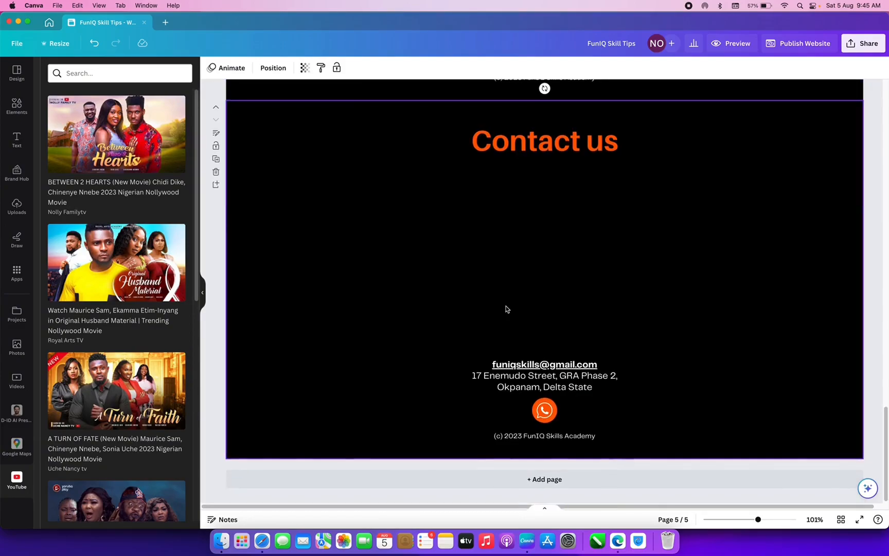
- Search the Elements library for 'Form'
{"action": "left_click", "coordinate": [15, 106]}
{"action": "left_click", "coordinate": [91, 77]}
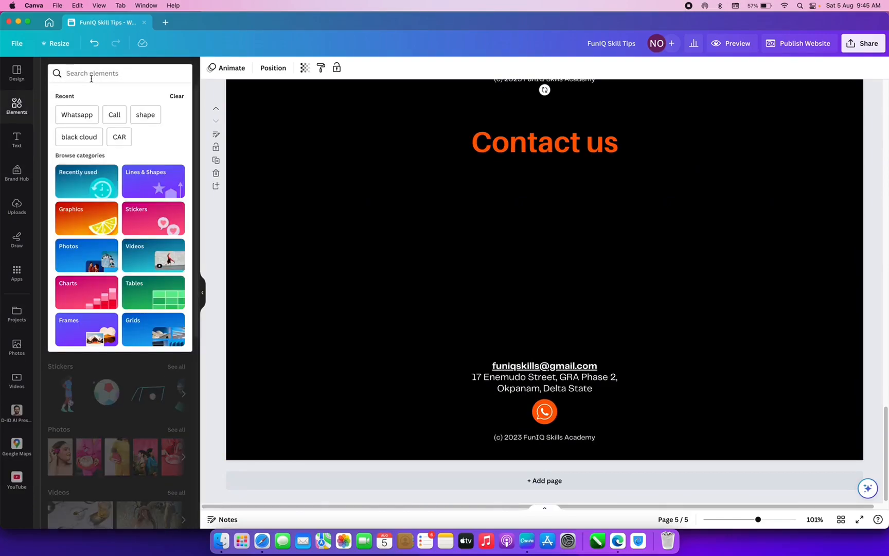
{"action": "type", "text": "Form"}
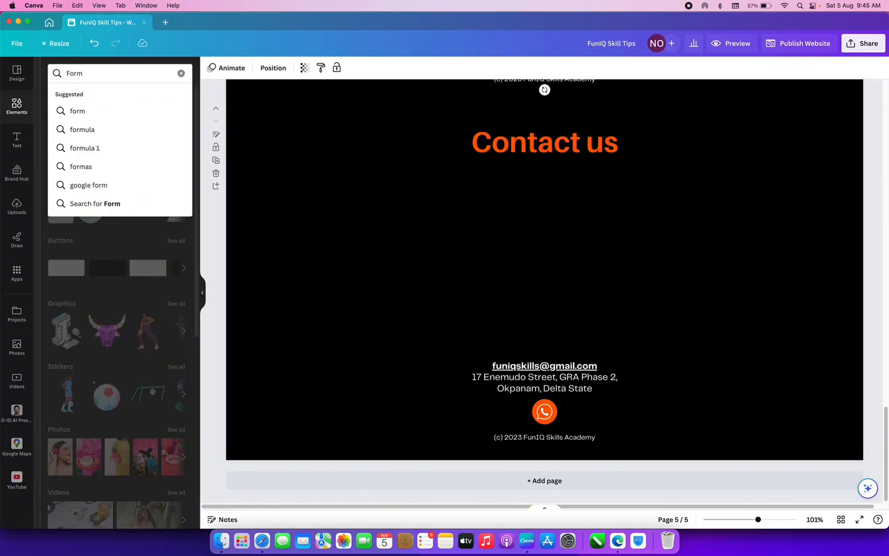
{"action": "key", "text": "Return"}
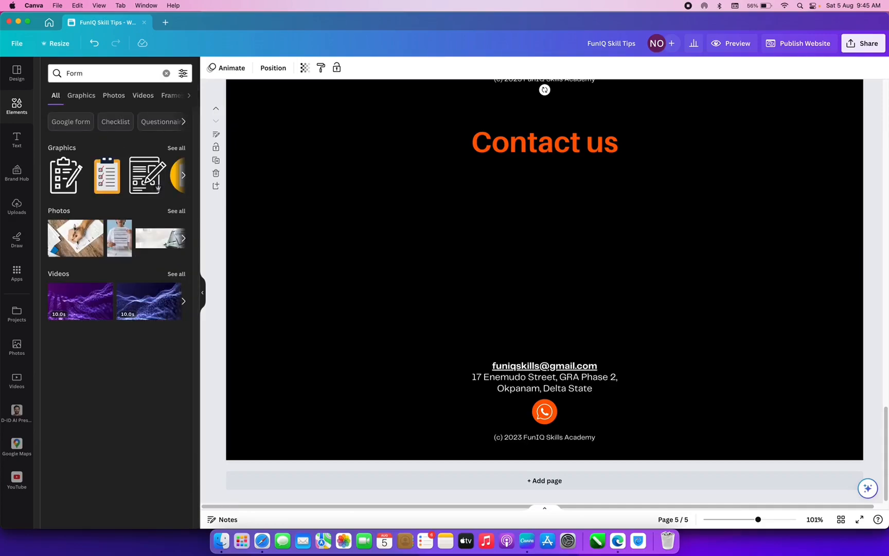
- Search Apps for 'Form', replacing the old YouTube query, and launch the Typeform app
{"action": "left_click", "coordinate": [16, 271]}
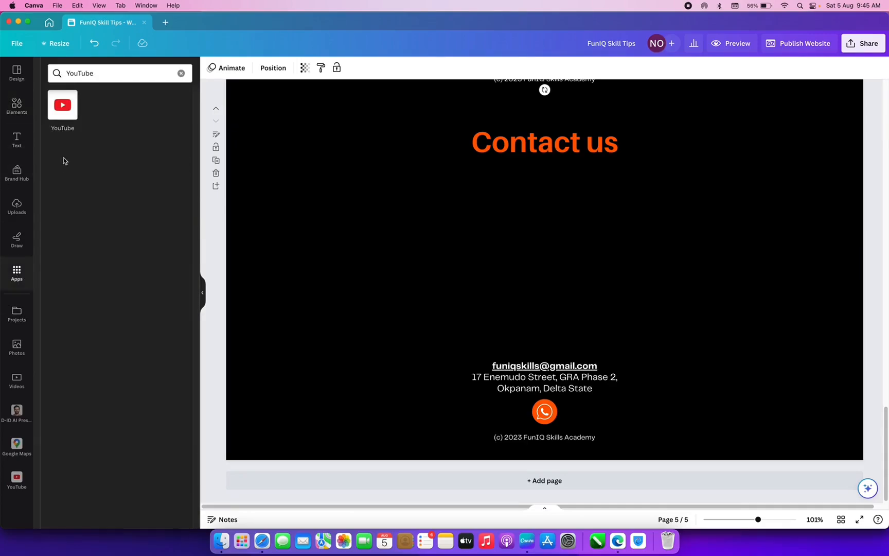
{"action": "left_click", "coordinate": [98, 72]}
{"action": "left_click_drag", "start_coordinate": [98, 72], "coordinate": [50, 69]}
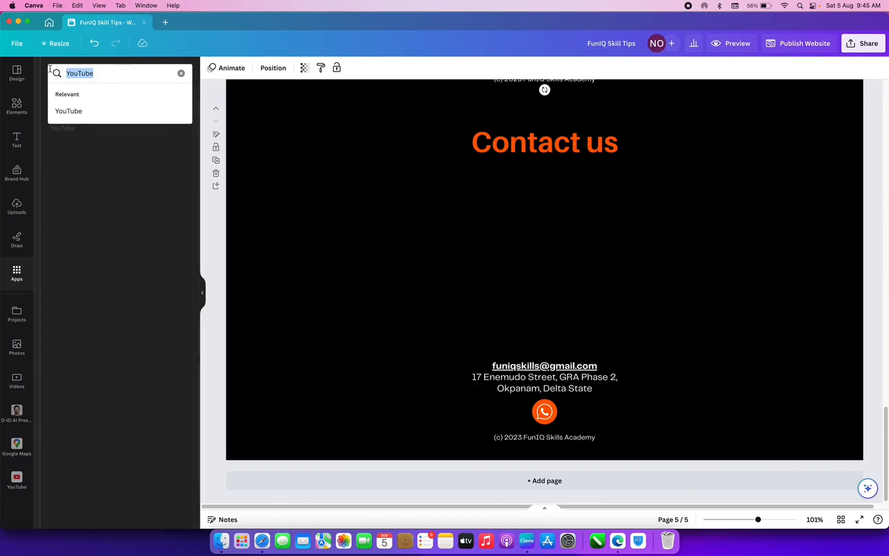
{"action": "type", "text": "Form"}
{"action": "key", "text": "Return"}
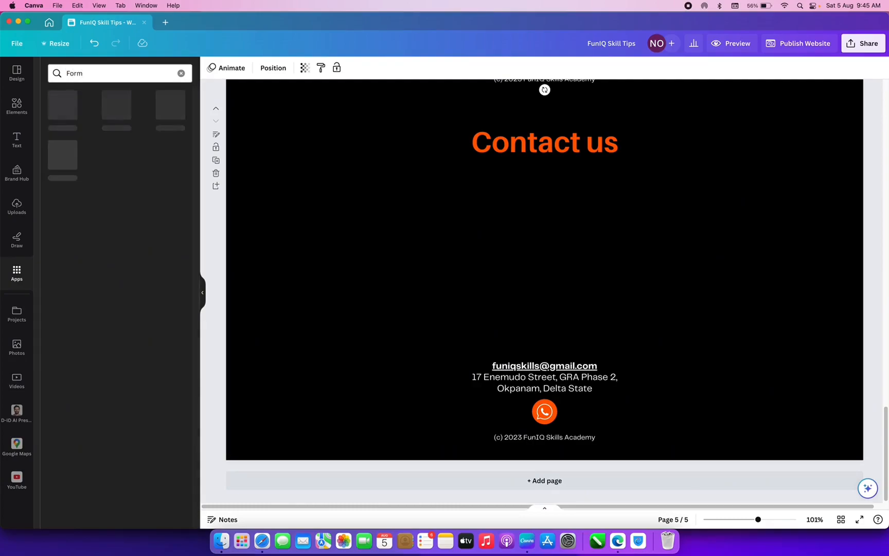
{"action": "left_click", "coordinate": [62, 105]}
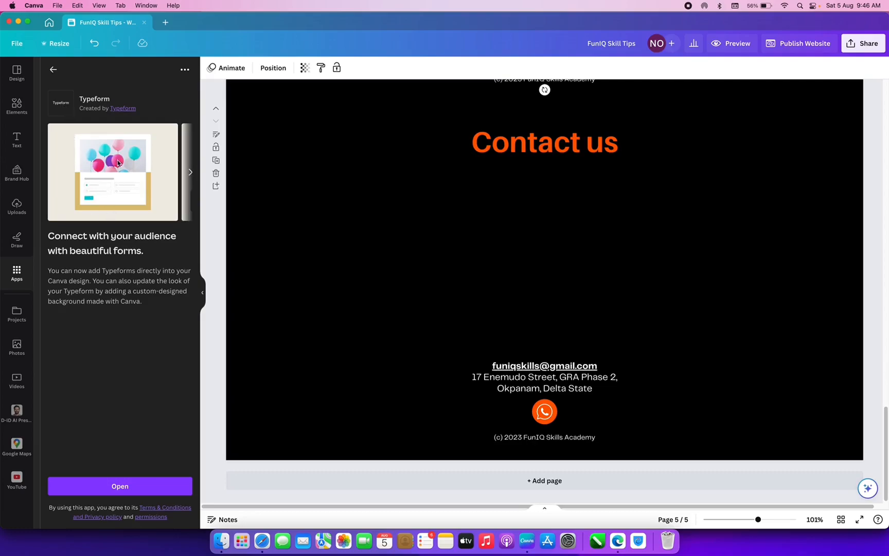
{"action": "left_click", "coordinate": [129, 489]}
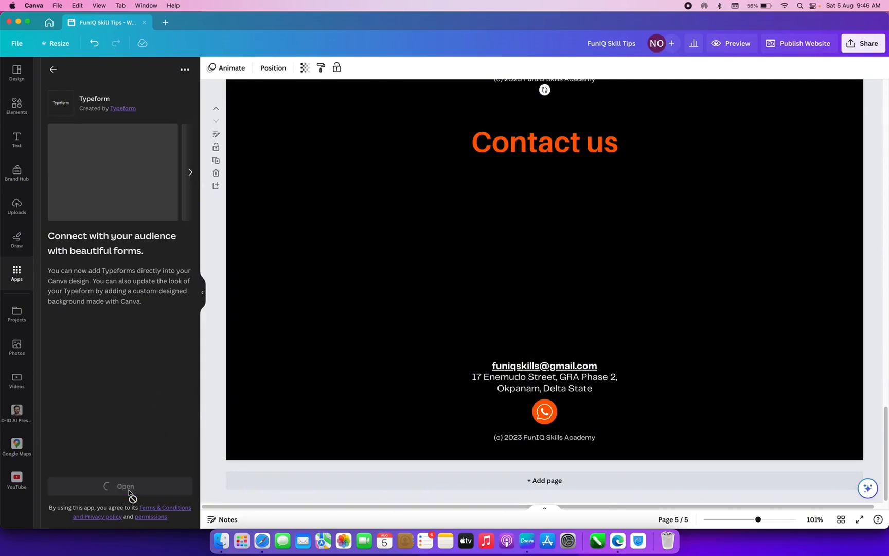
- Connect a Typeform account and answer Work, Marketing and Get feedback in setup
{"action": "left_click", "coordinate": [110, 340]}
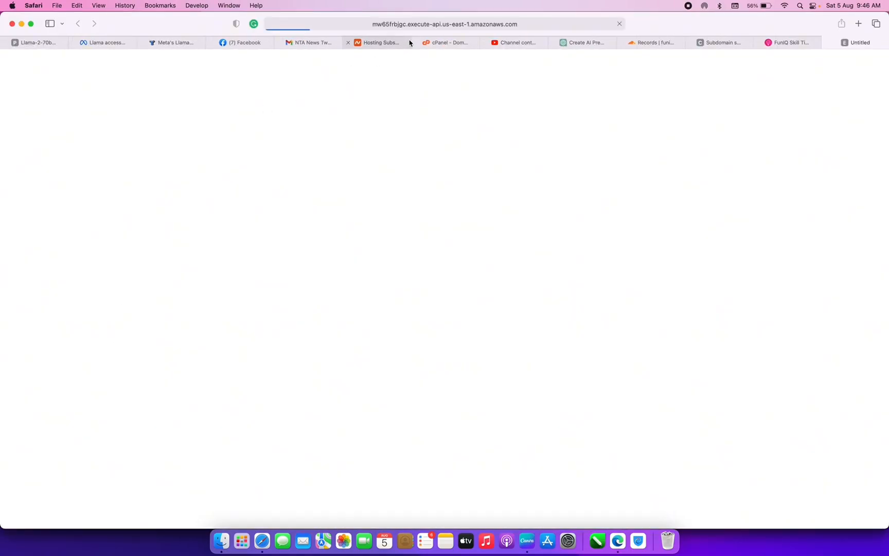
{"action": "mouse_move", "coordinate": [409, 43]}
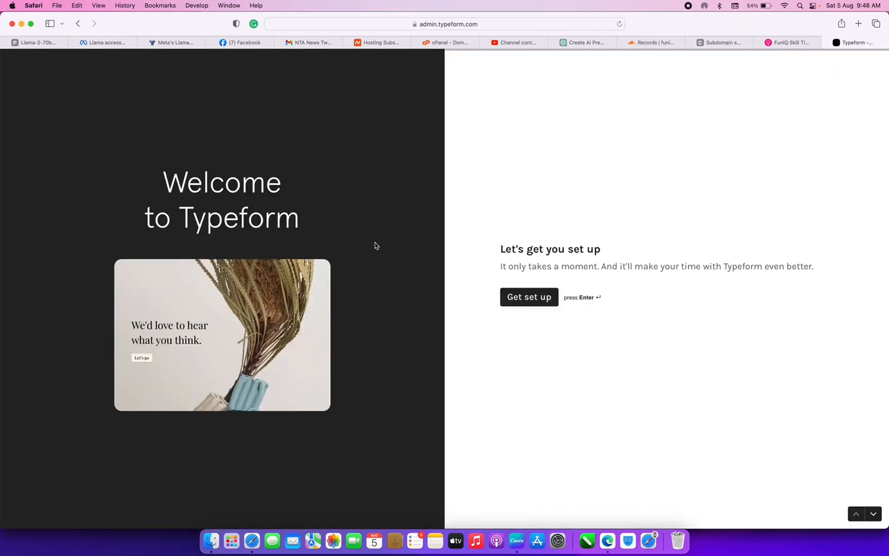
{"action": "left_click", "coordinate": [526, 297]}
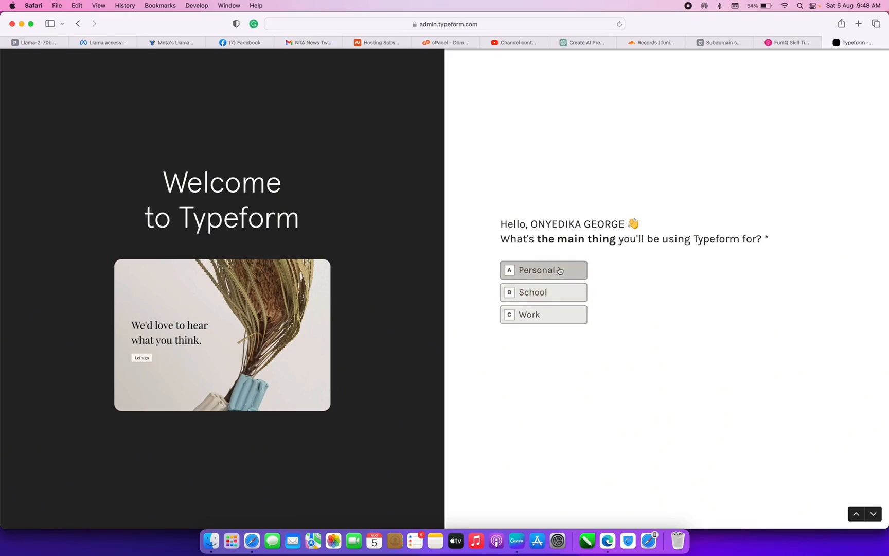
{"action": "left_click", "coordinate": [560, 314]}
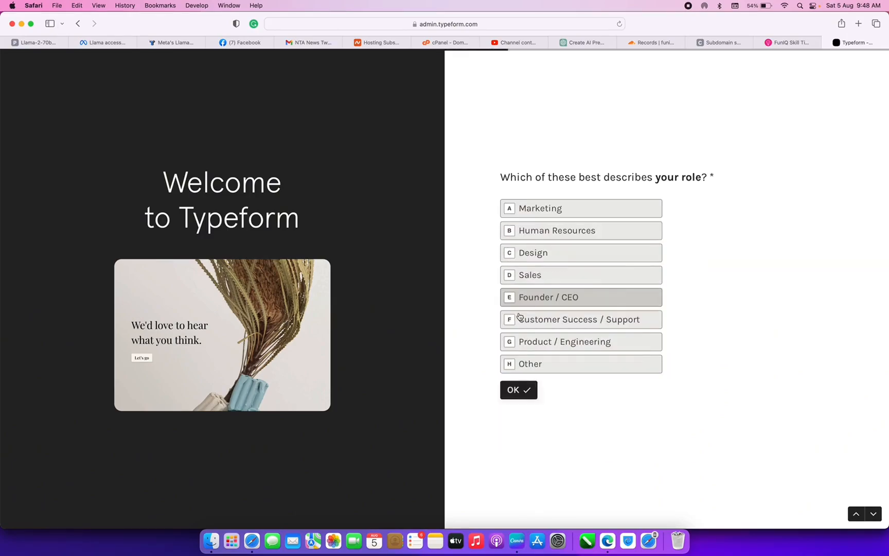
{"action": "left_click", "coordinate": [569, 199]}
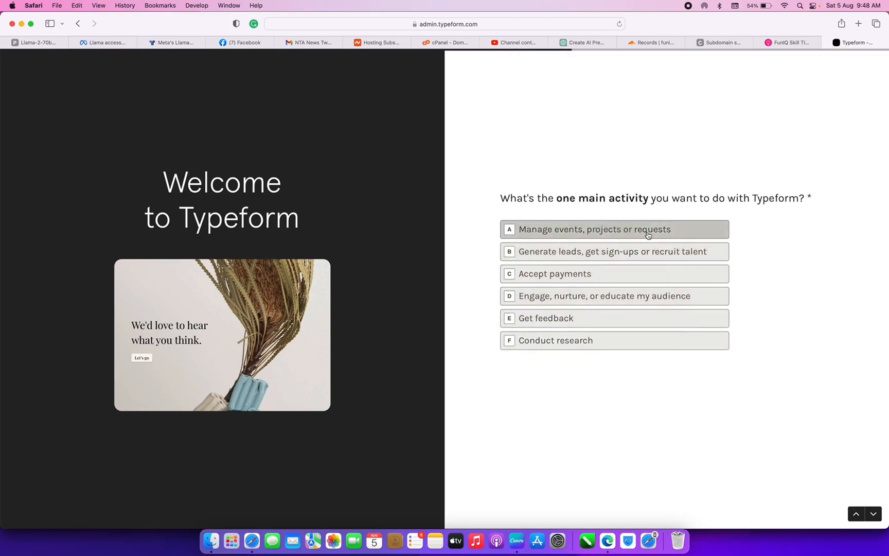
{"action": "left_click", "coordinate": [588, 321]}
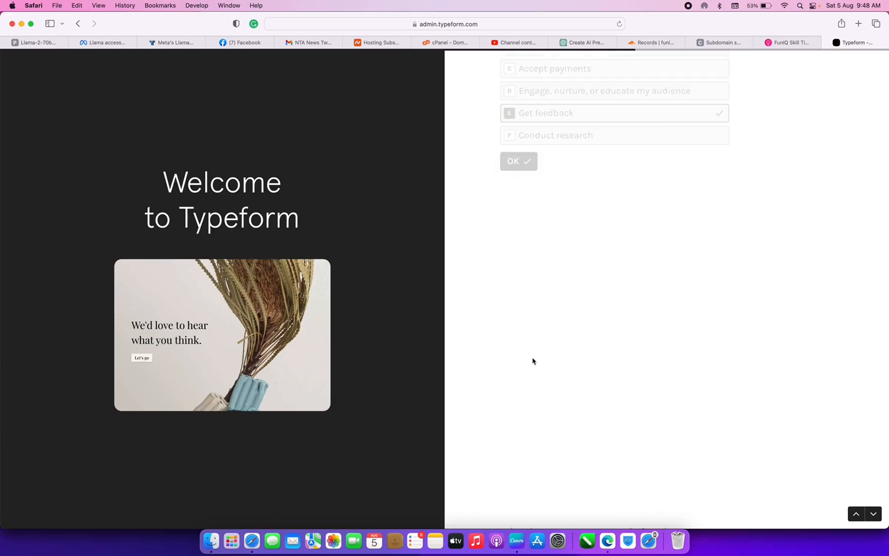
- Give website 'tips.funiqskills.co', choose Agency, Just me and Recommendation, then finish setup
{"action": "left_click", "coordinate": [582, 298]}
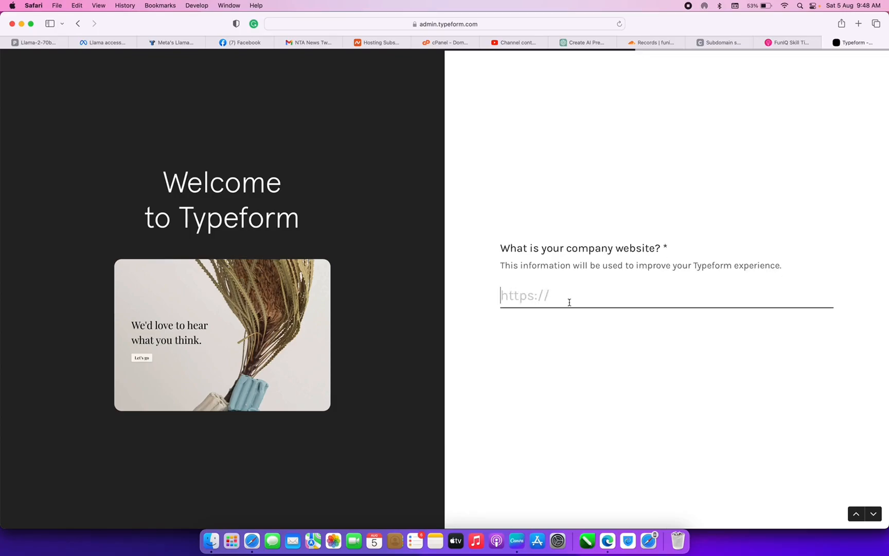
{"action": "type", "text": "tips.funiqsk"}
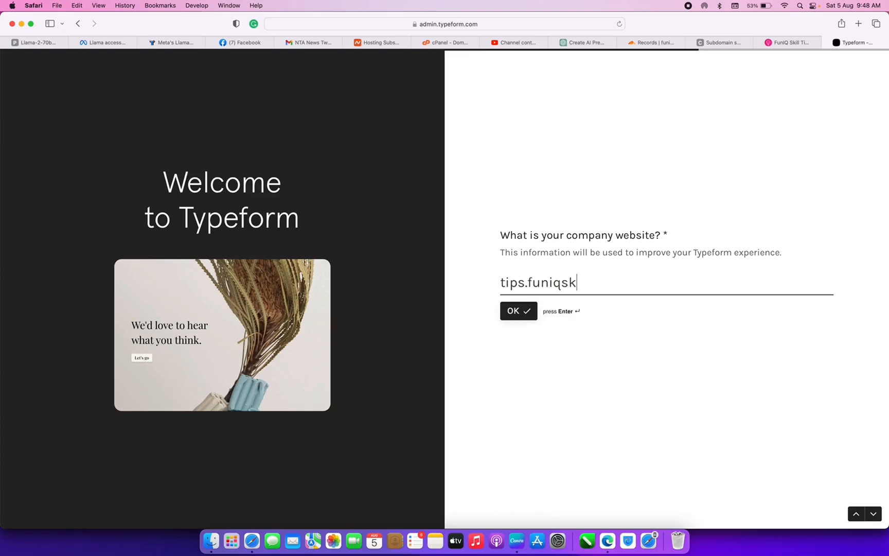
{"action": "type", "text": "ills.com"}
{"action": "key", "text": "Return"}
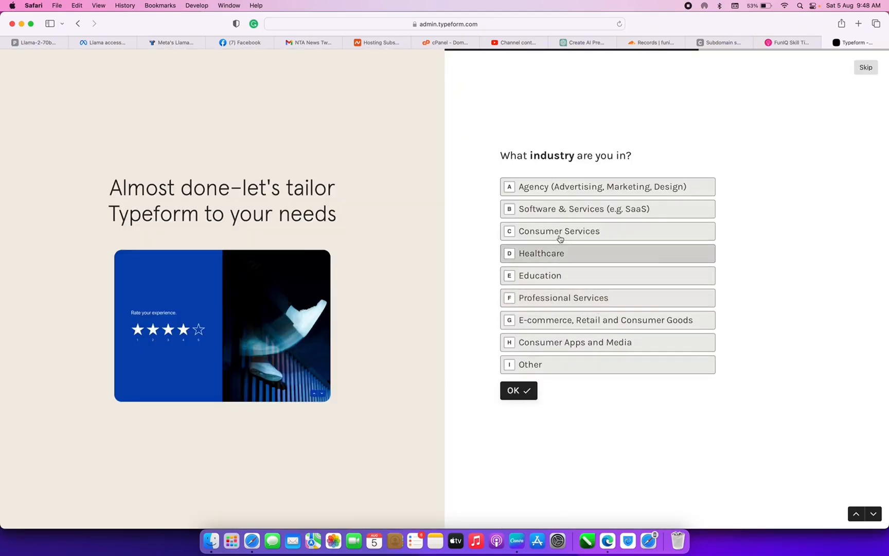
{"action": "left_click", "coordinate": [605, 187]}
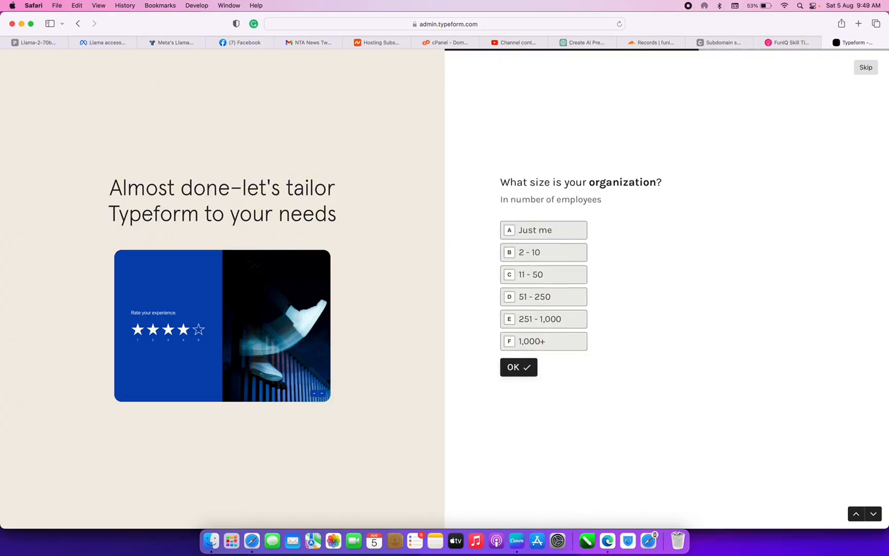
{"action": "left_click", "coordinate": [560, 227]}
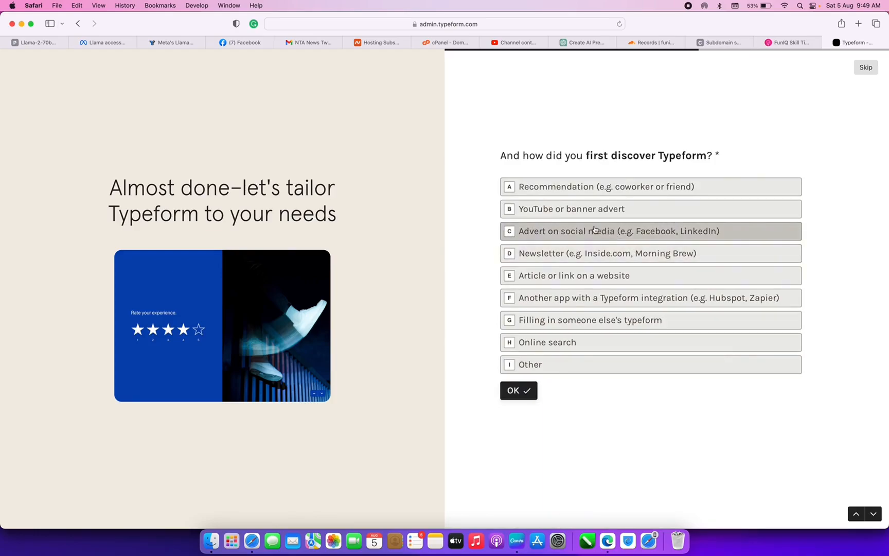
{"action": "left_click", "coordinate": [593, 188]}
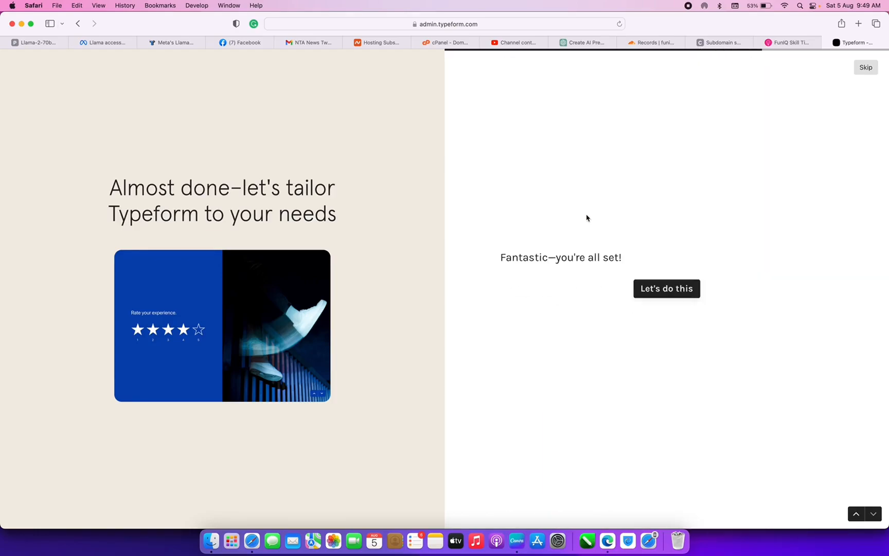
{"action": "left_click", "coordinate": [673, 296]}
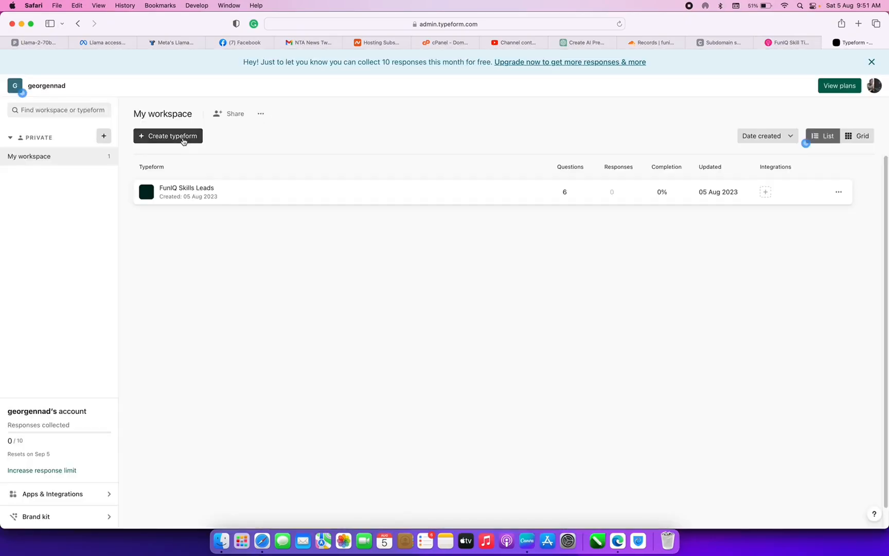
- Create a new typeform from scratch, retitling questions 2 and 3 for email and phone
{"action": "left_click", "coordinate": [182, 138]}
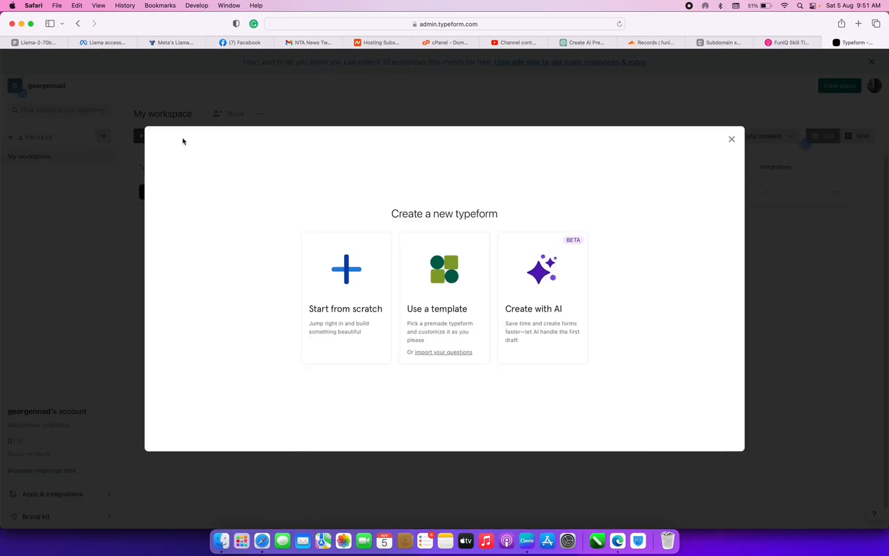
{"action": "left_click", "coordinate": [373, 289]}
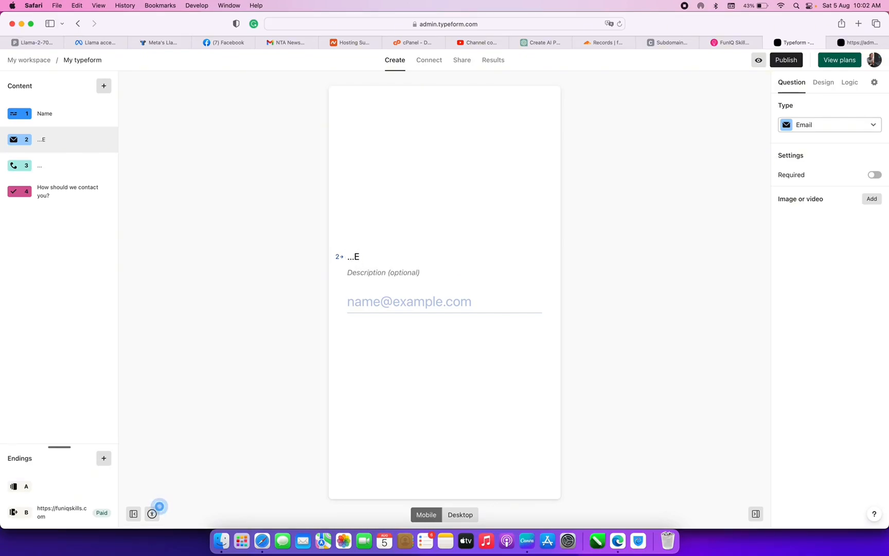
{"action": "key", "text": "BackSpace"}
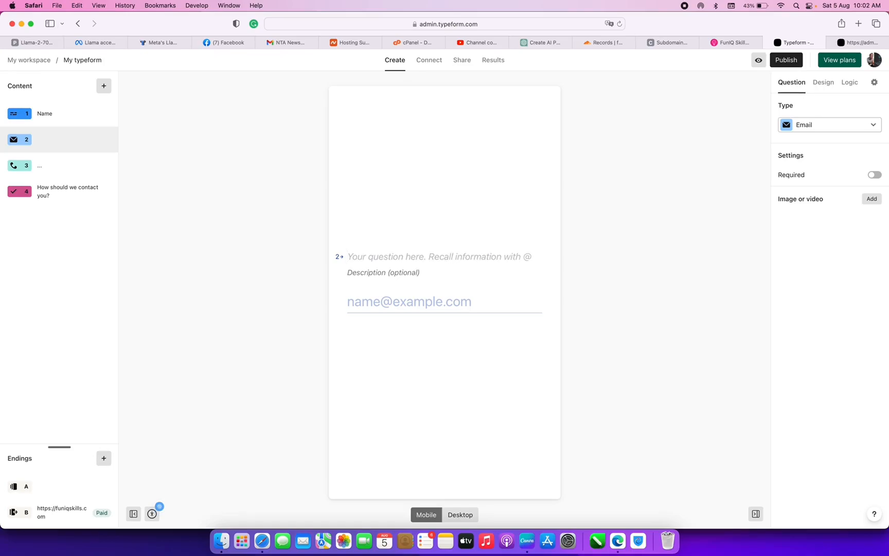
{"action": "type", "text": "Email"}
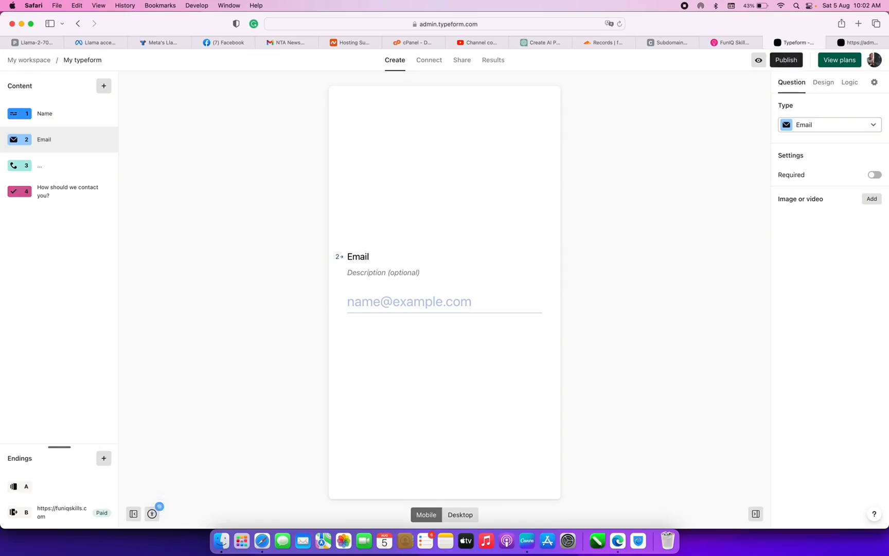
{"action": "left_click", "coordinate": [70, 173]}
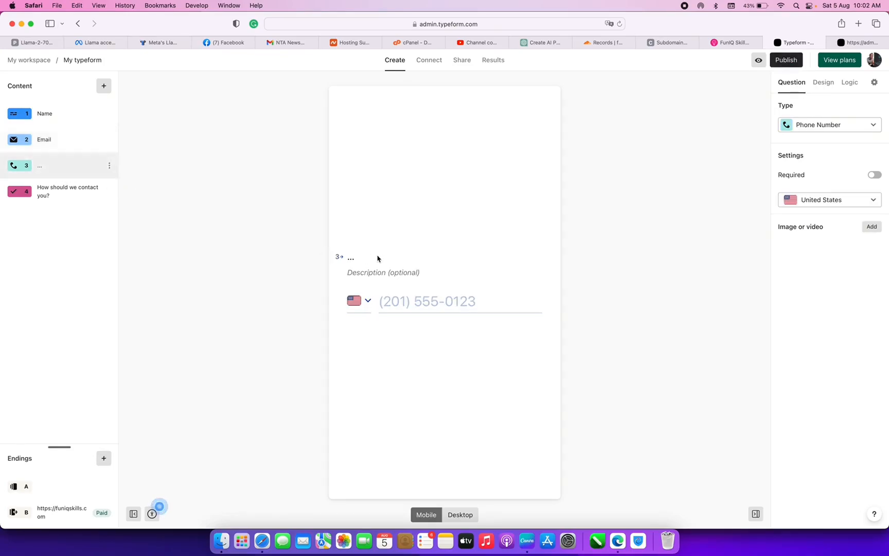
{"action": "key", "text": "BackSpace"}
{"action": "type", "text": "P"}
{"action": "type", "text": "ho"}
- Copy the form's share link and return to the Canva design
{"action": "left_click", "coordinate": [785, 60]}
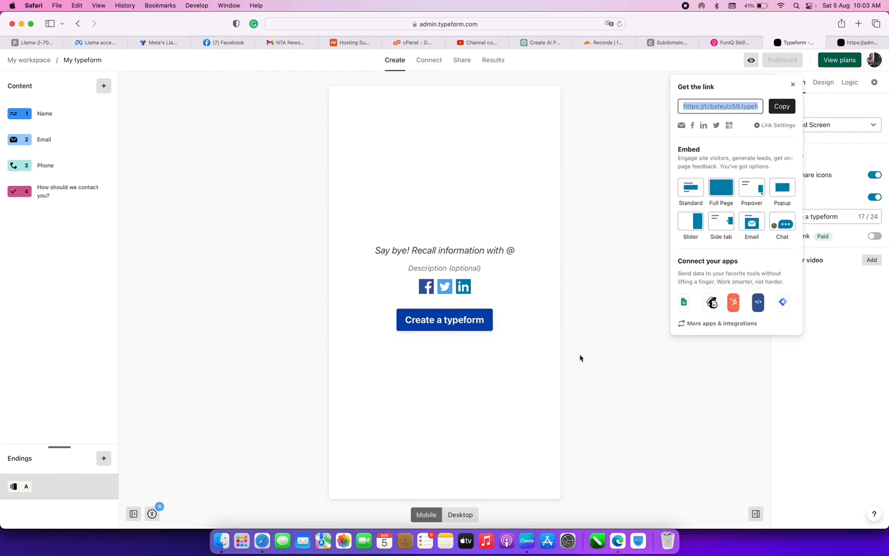
{"action": "left_click", "coordinate": [781, 106]}
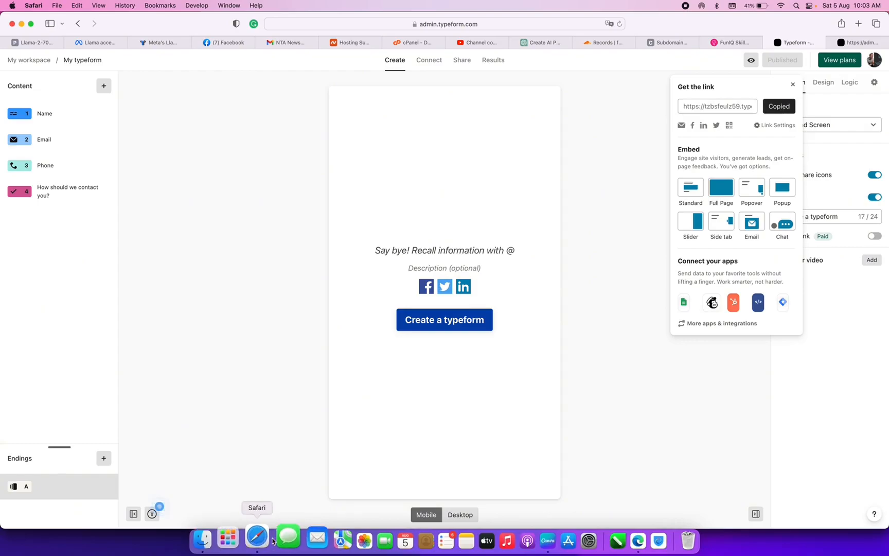
{"action": "left_click", "coordinate": [522, 544]}
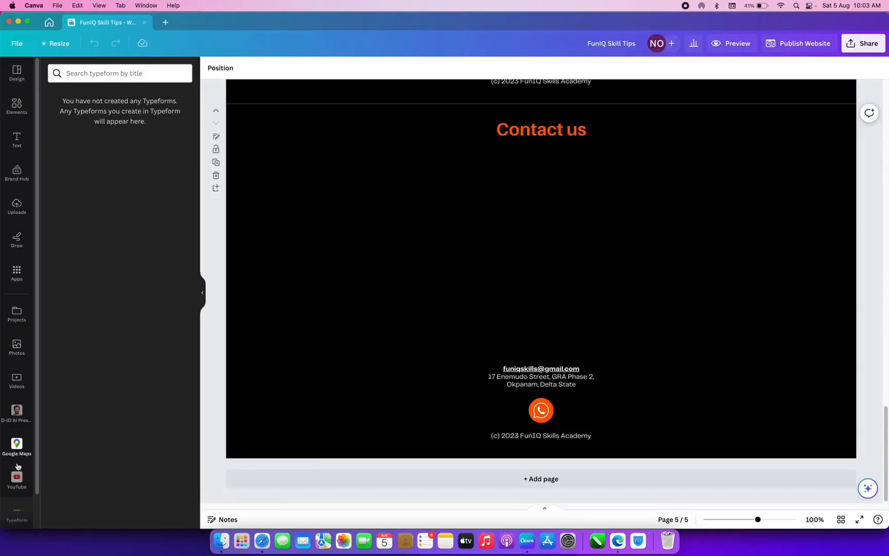
{"action": "scroll", "coordinate": [29, 341], "scroll_direction": "down", "scroll_amount": 2}
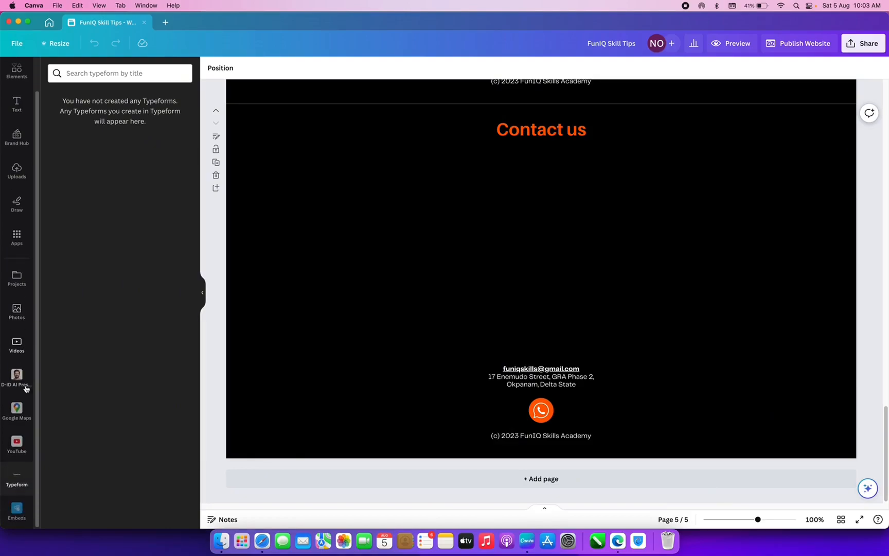
{"action": "left_click", "coordinate": [11, 516]}
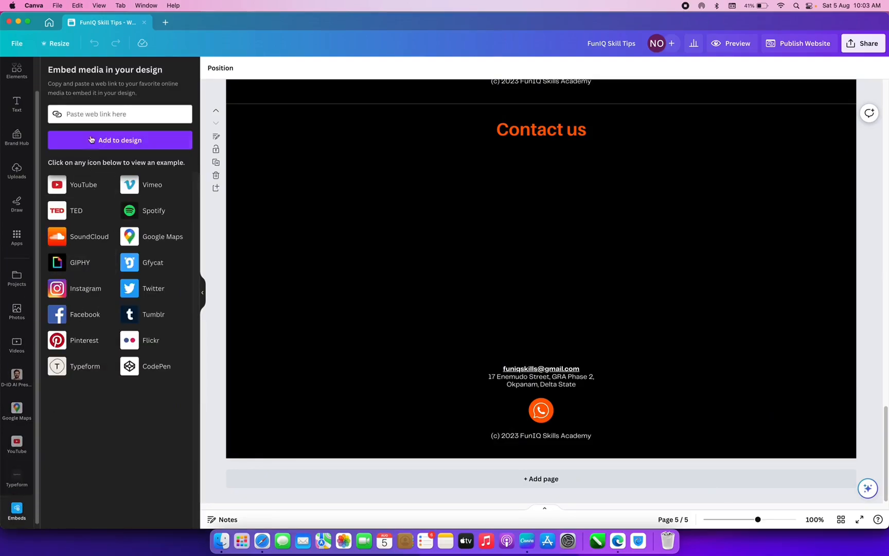
{"action": "left_click", "coordinate": [100, 109]}
{"action": "key", "text": "cmd+v"}
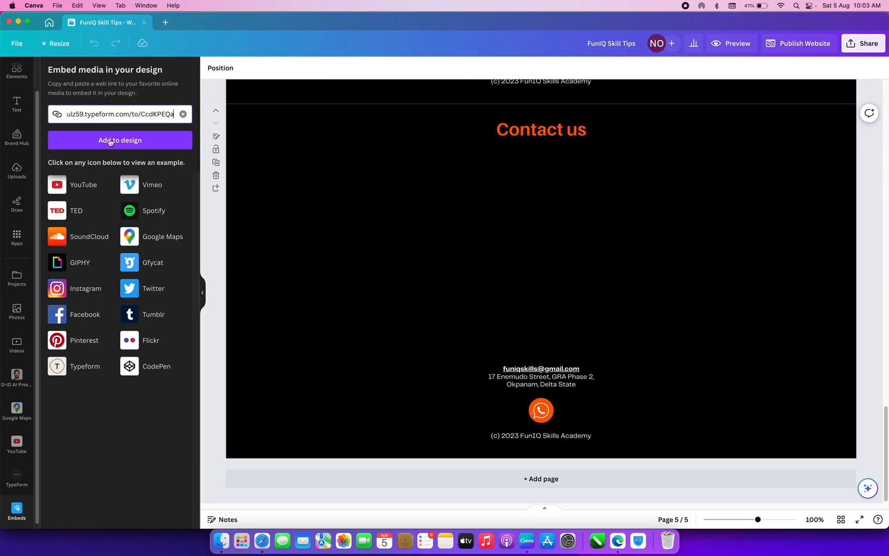
{"action": "left_click", "coordinate": [113, 142]}
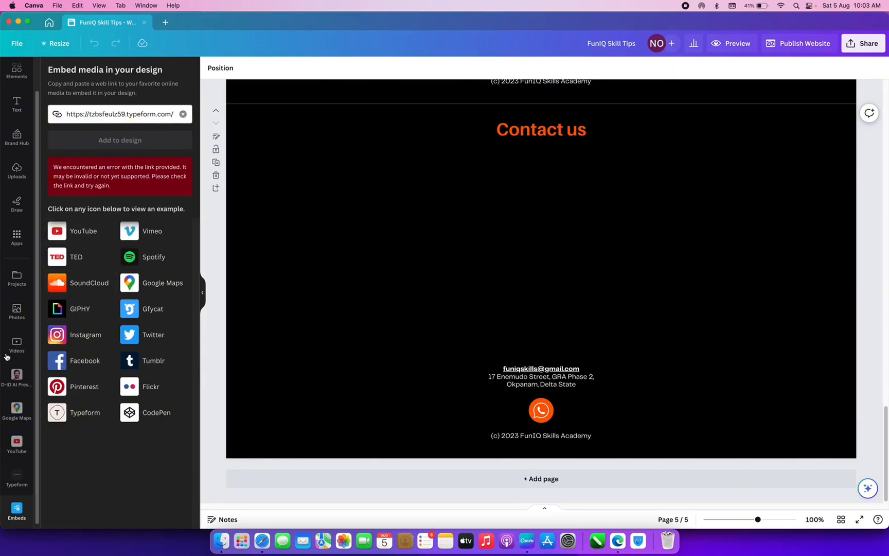
{"action": "scroll", "coordinate": [6, 358], "scroll_direction": "down", "scroll_amount": 1}
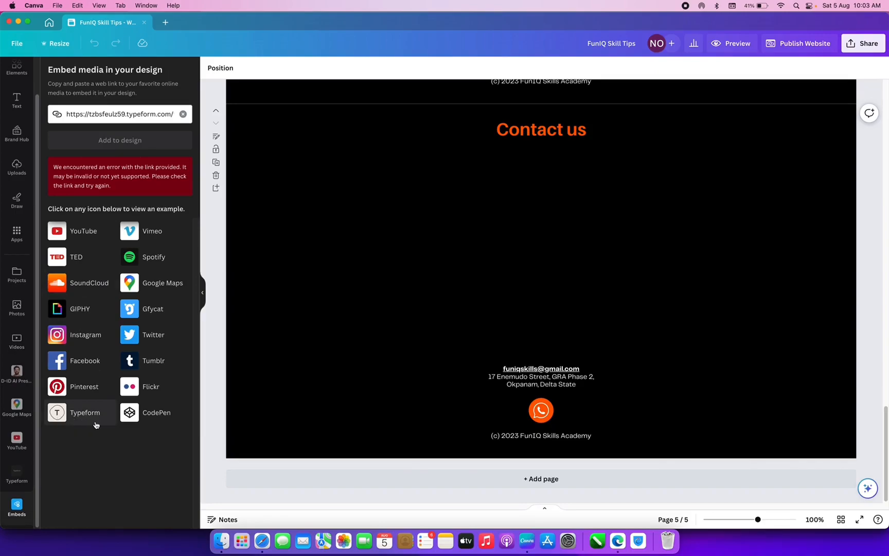
{"action": "left_click", "coordinate": [13, 470]}
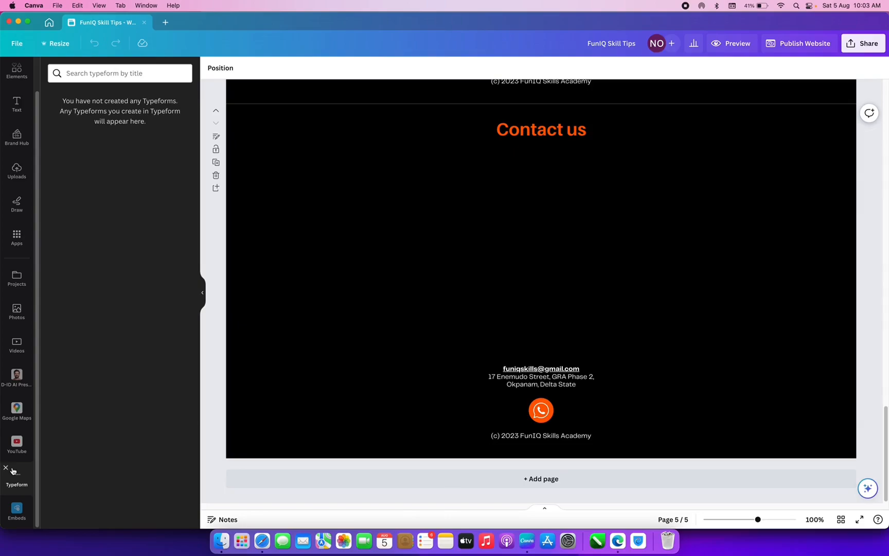
- Reload the Canva editor, resume editing, and show the Typeform app's form list
{"action": "left_click", "coordinate": [141, 7]}
{"action": "mouse_move", "coordinate": [111, 7]}
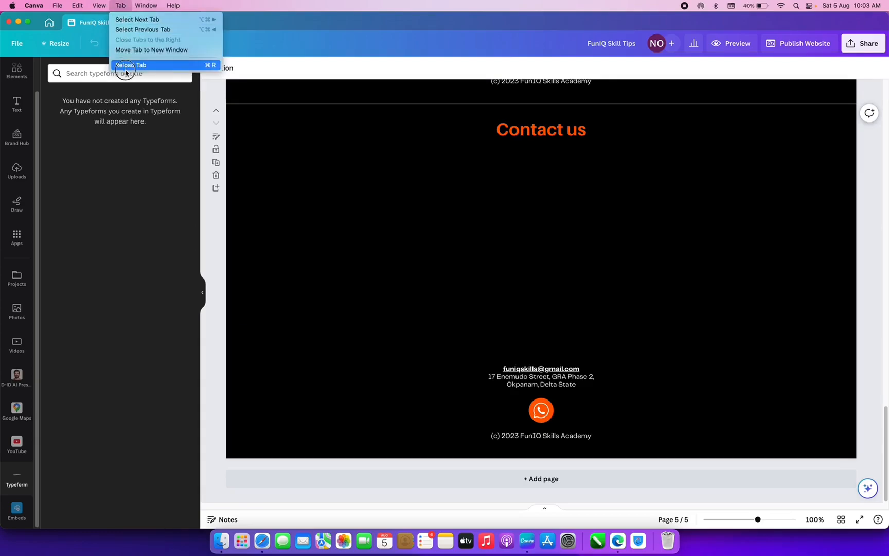
{"action": "left_click", "coordinate": [125, 68]}
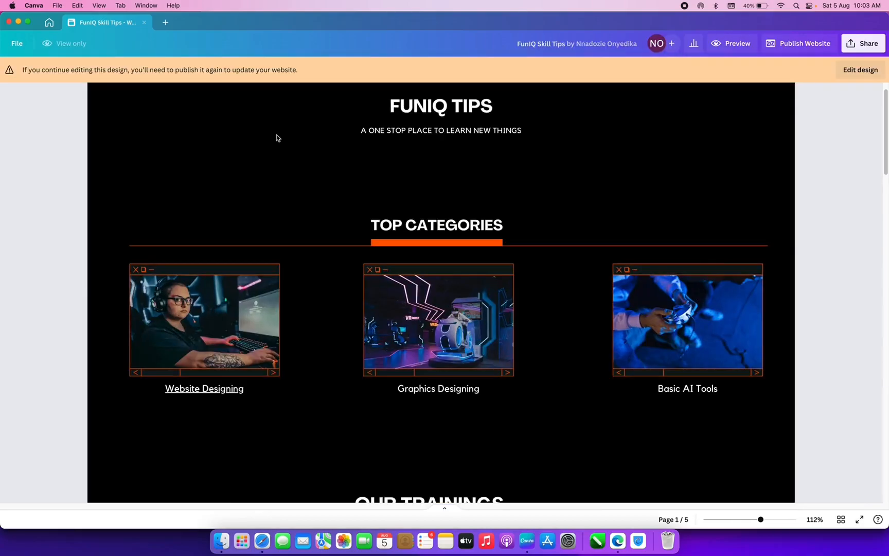
{"action": "left_click", "coordinate": [866, 72]}
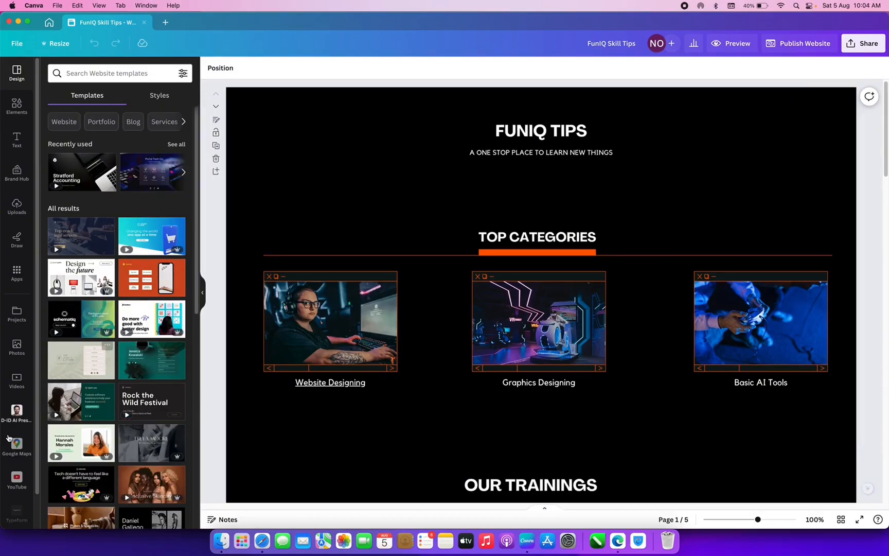
{"action": "scroll", "coordinate": [17, 453], "scroll_direction": "down", "scroll_amount": 2}
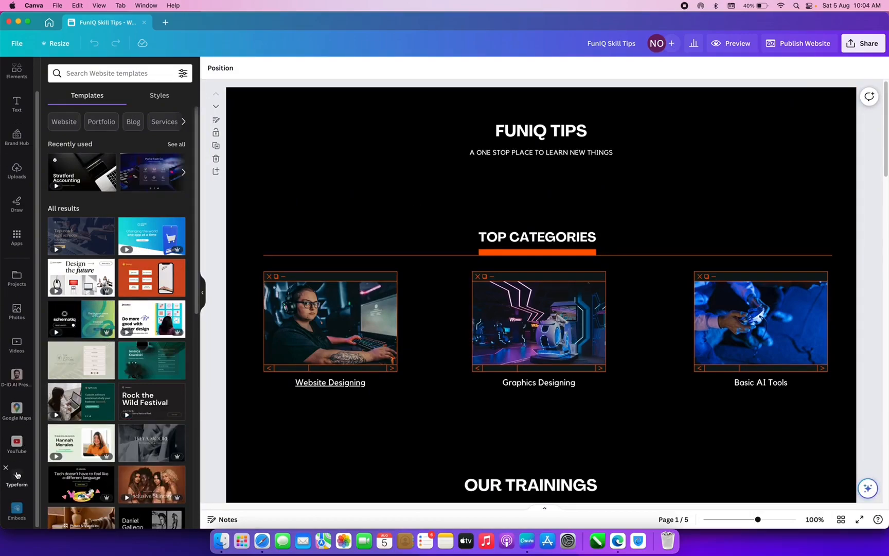
{"action": "left_click", "coordinate": [17, 476]}
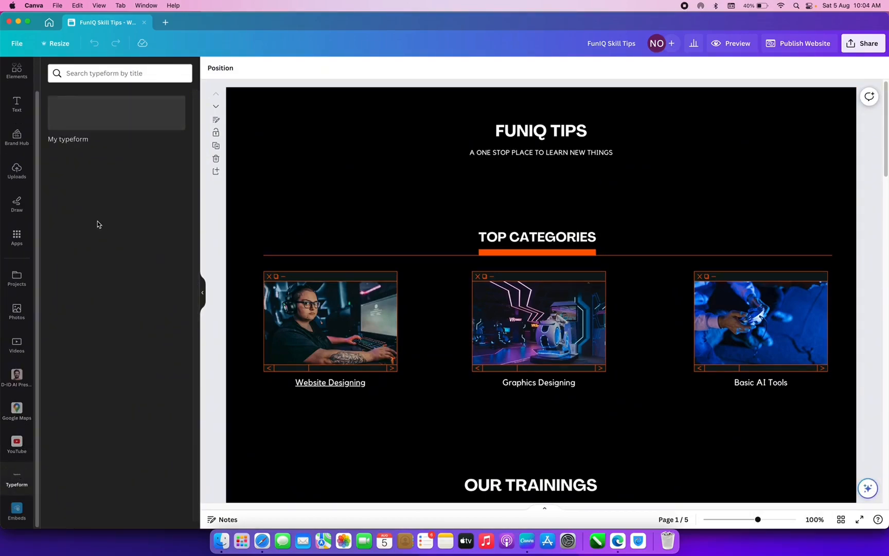
{"action": "scroll", "coordinate": [486, 209], "scroll_direction": "down", "scroll_amount": 10}
{"action": "scroll", "coordinate": [497, 223], "scroll_direction": "down", "scroll_amount": 15}
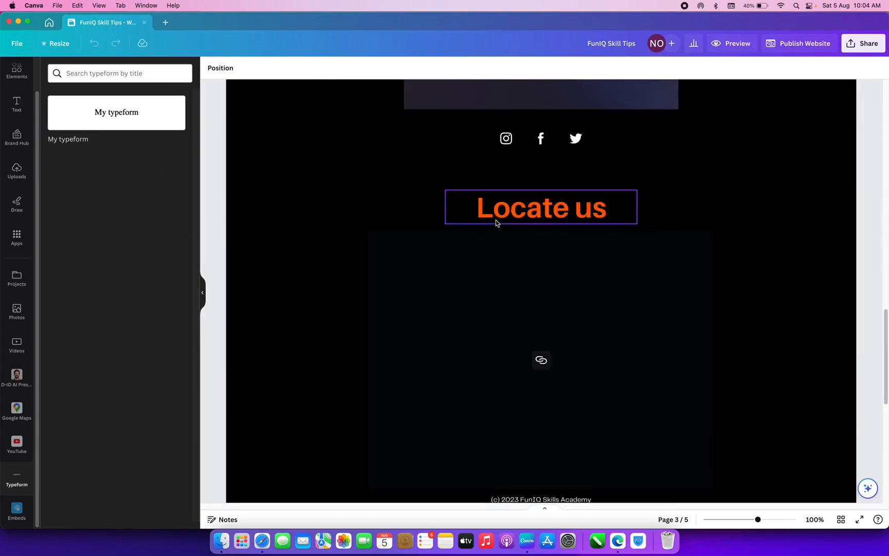
- Insert 'My typeform' under Contact us, shrink the WhatsApp icon and lower the contact text
{"action": "left_click", "coordinate": [96, 119]}
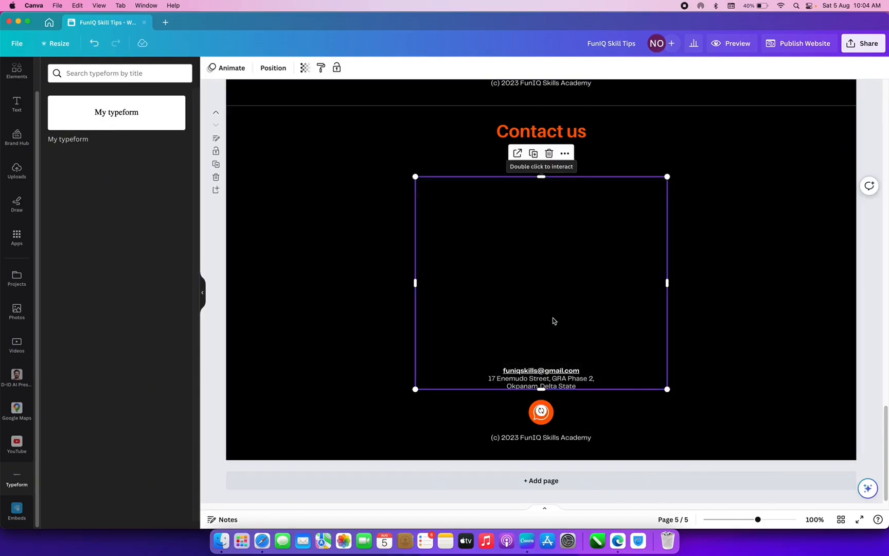
{"action": "left_click_drag", "start_coordinate": [553, 311], "coordinate": [552, 288]}
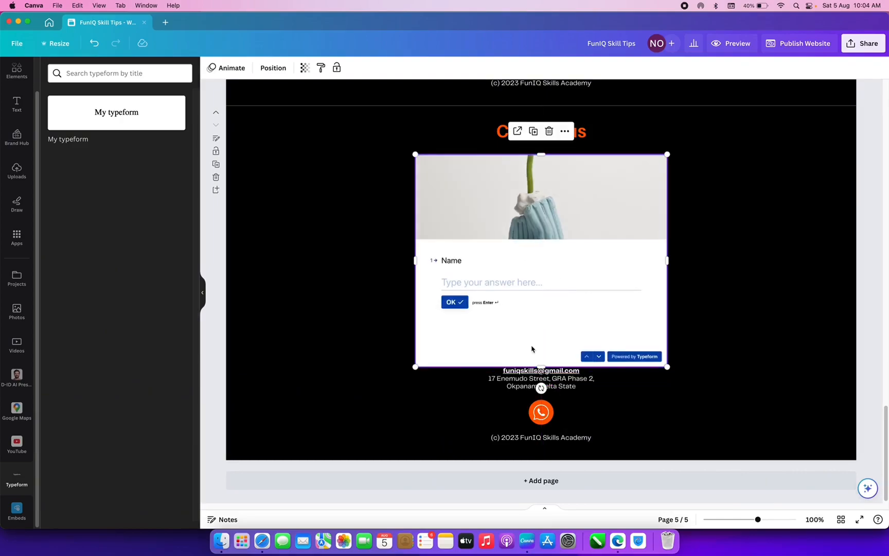
{"action": "left_click", "coordinate": [527, 383]}
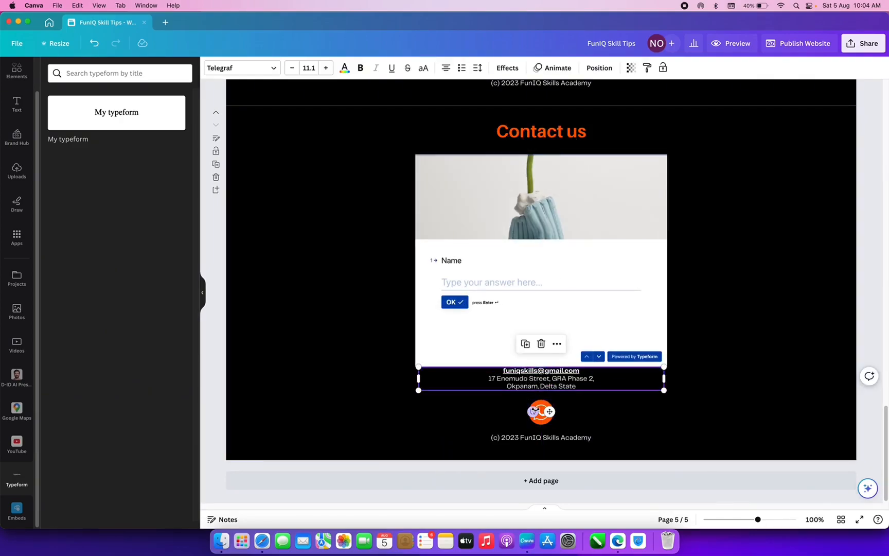
{"action": "left_click", "coordinate": [547, 410]}
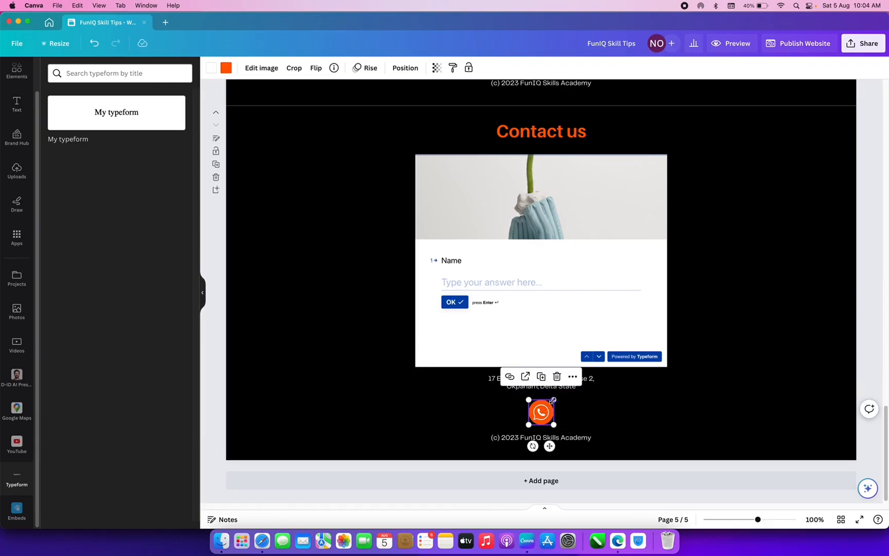
{"action": "left_click_drag", "start_coordinate": [552, 400], "coordinate": [541, 430]}
{"action": "left_click", "coordinate": [559, 441]}
{"action": "left_click", "coordinate": [543, 432]}
{"action": "left_click", "coordinate": [550, 380]}
{"action": "left_click_drag", "start_coordinate": [549, 380], "coordinate": [550, 398]}
- Stretch the embedded form wider on both sides and slightly taller
{"action": "left_click", "coordinate": [518, 299]}
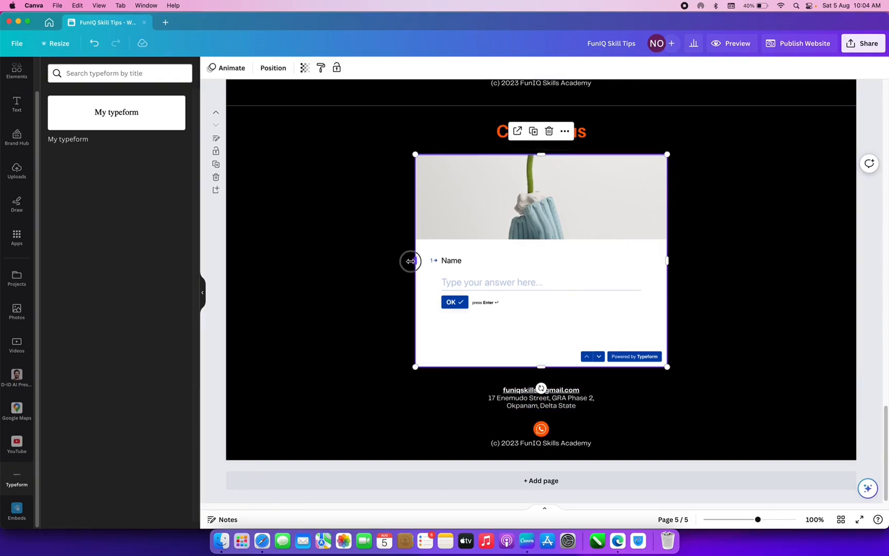
{"action": "left_click_drag", "start_coordinate": [416, 260], "coordinate": [289, 273]}
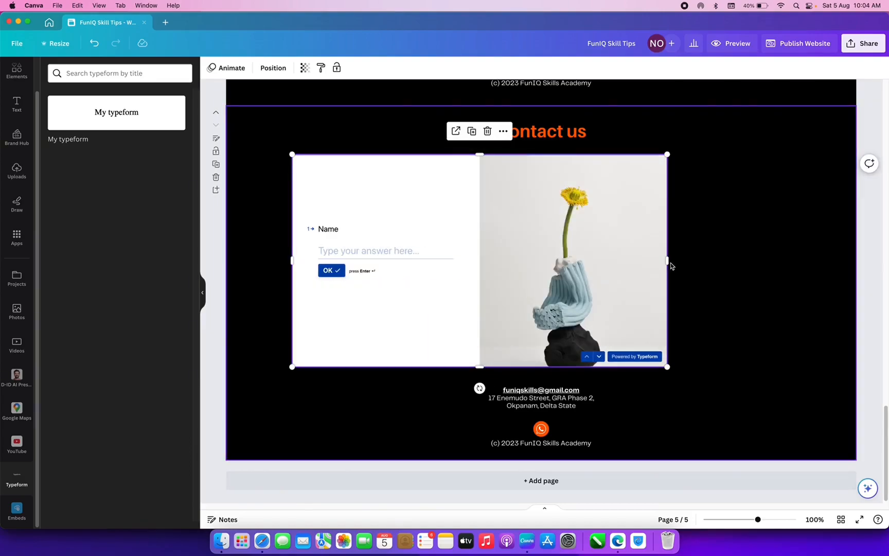
{"action": "left_click_drag", "start_coordinate": [692, 268], "coordinate": [817, 276]}
{"action": "left_click_drag", "start_coordinate": [552, 368], "coordinate": [573, 381]}
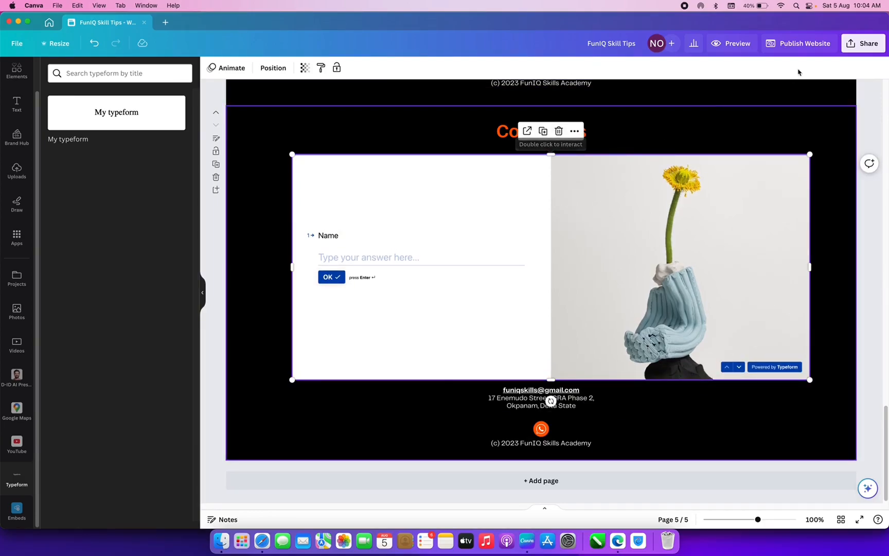
- Publish the updated website after reviewing its publish settings
{"action": "left_click", "coordinate": [806, 44]}
{"action": "left_click", "coordinate": [806, 45]}
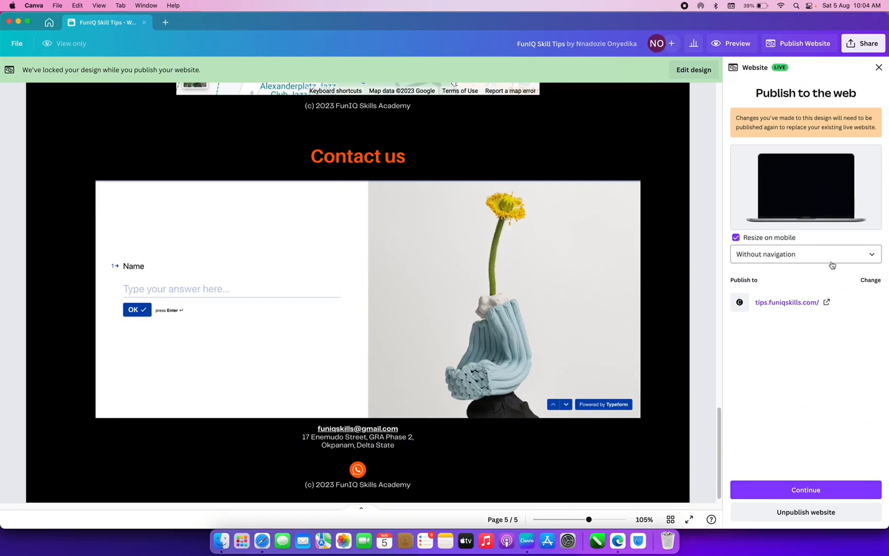
{"action": "left_click", "coordinate": [815, 491]}
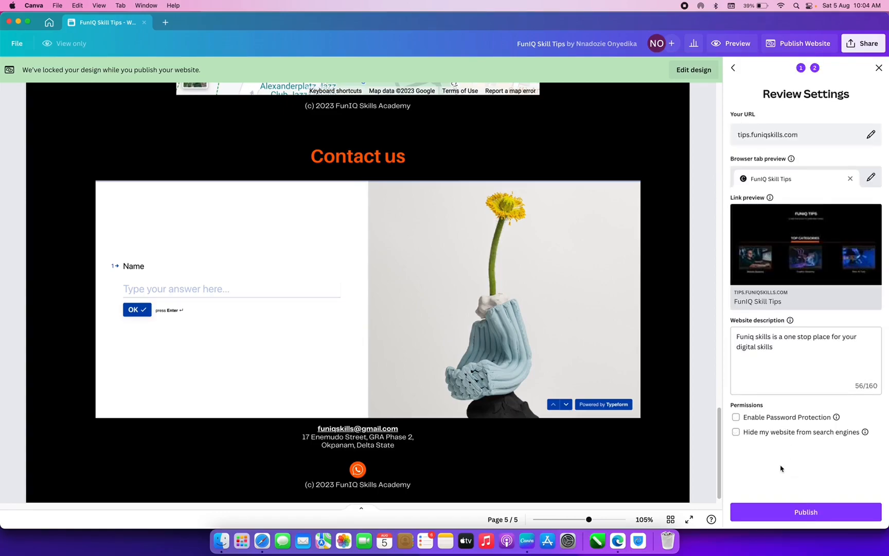
{"action": "left_click", "coordinate": [805, 512]}
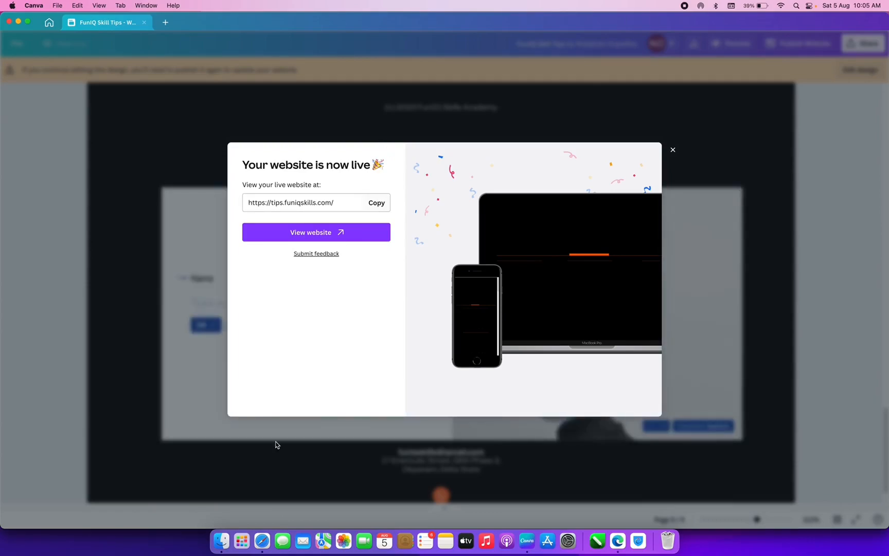
- Open a Safari private window and load tips.funiqskills.com
{"action": "left_click", "coordinate": [265, 548]}
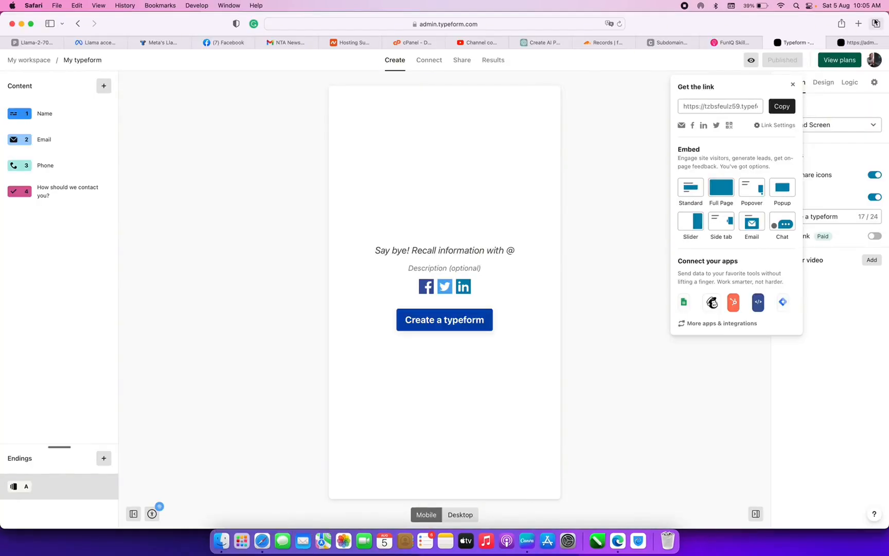
{"action": "left_click", "coordinate": [57, 5]}
{"action": "left_click", "coordinate": [82, 28]}
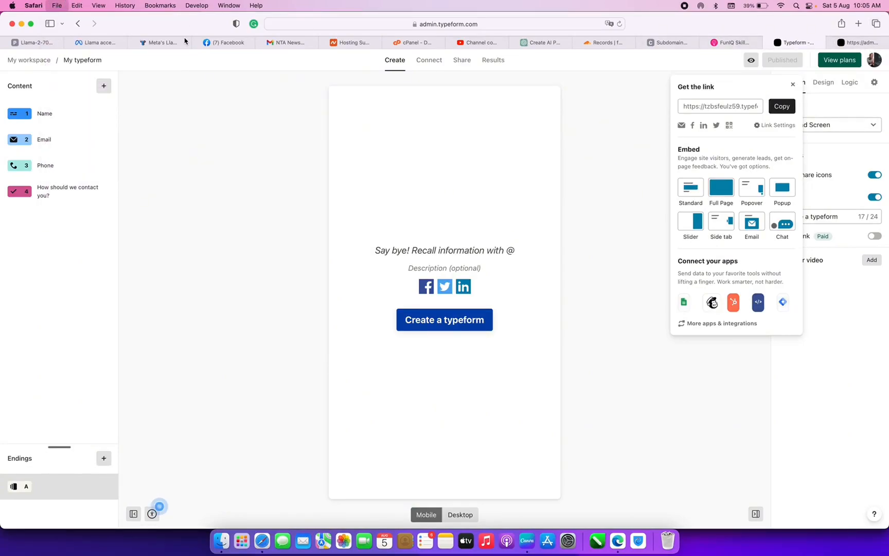
{"action": "type", "text": "fun"}
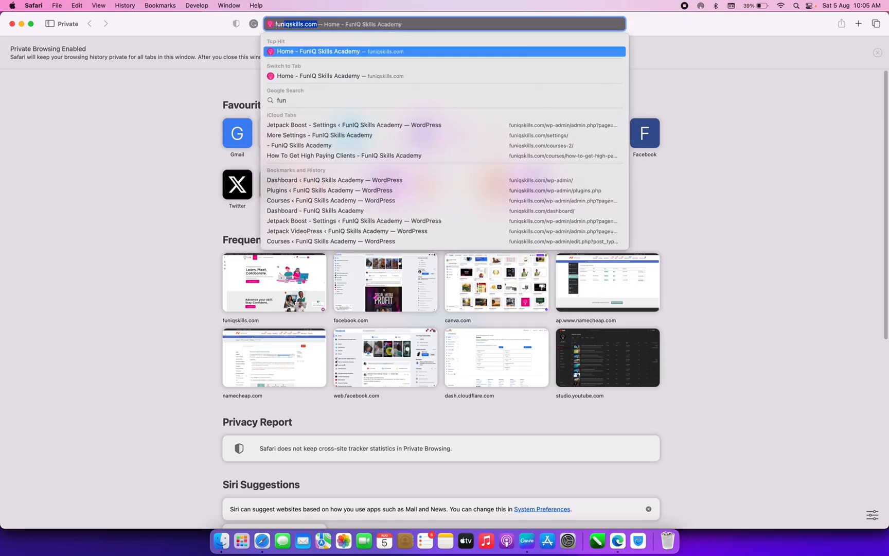
{"action": "key", "text": "BackSpace"}
{"action": "key", "text": "BackSpace"}
{"action": "key", "text": "BackSpace"}
{"action": "key", "text": "BackSpace"}
{"action": "type", "text": "tip"}
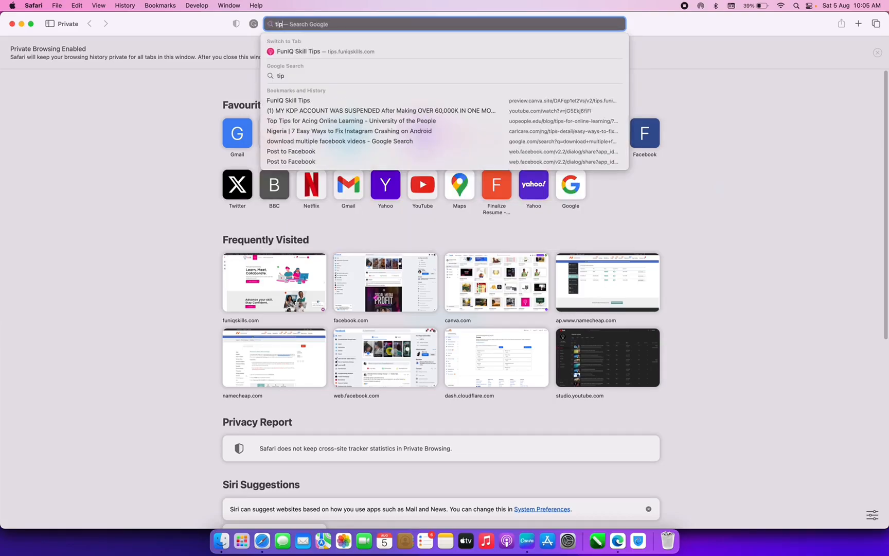
{"action": "type", "text": "s.funiqoski"}
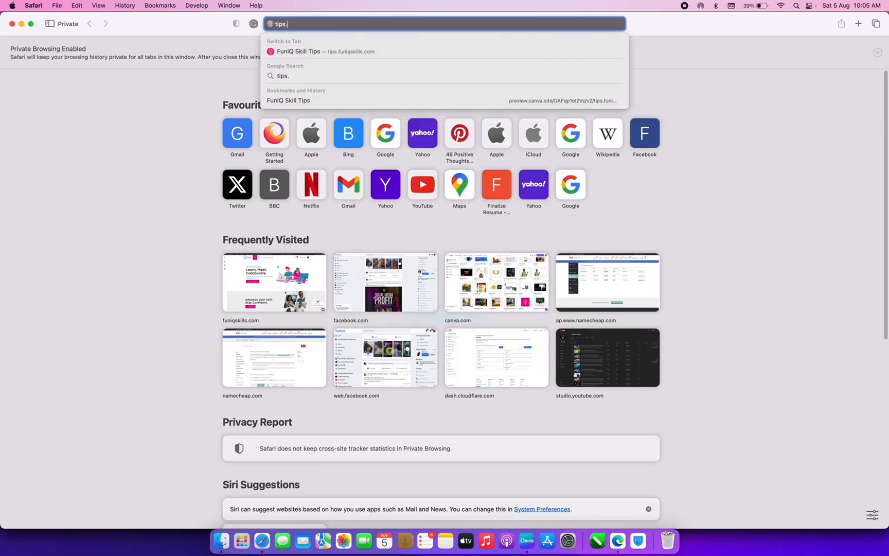
{"action": "key", "text": "BackSpace"}
{"action": "key", "text": "BackSpace"}
{"action": "key", "text": "BackSpace"}
{"action": "key", "text": "BackSpace"}
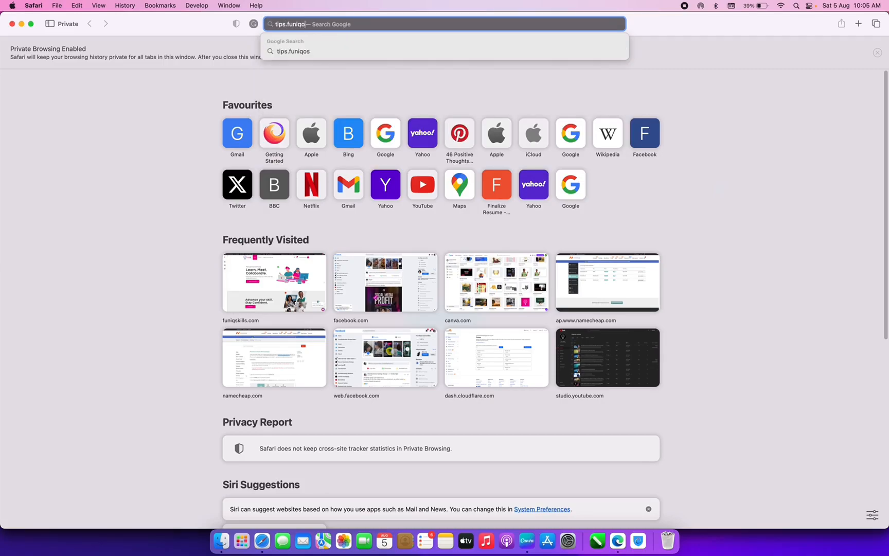
{"action": "type", "text": "skills.com"}
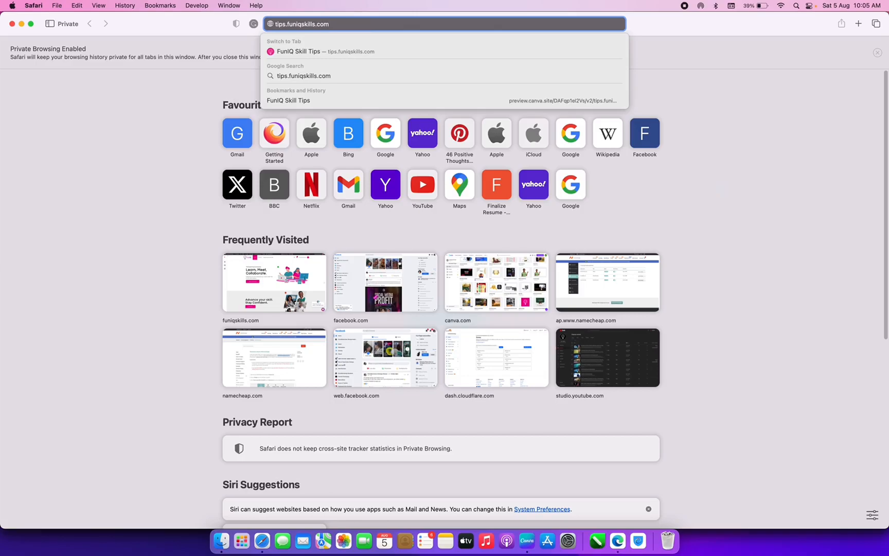
{"action": "key", "text": "Return"}
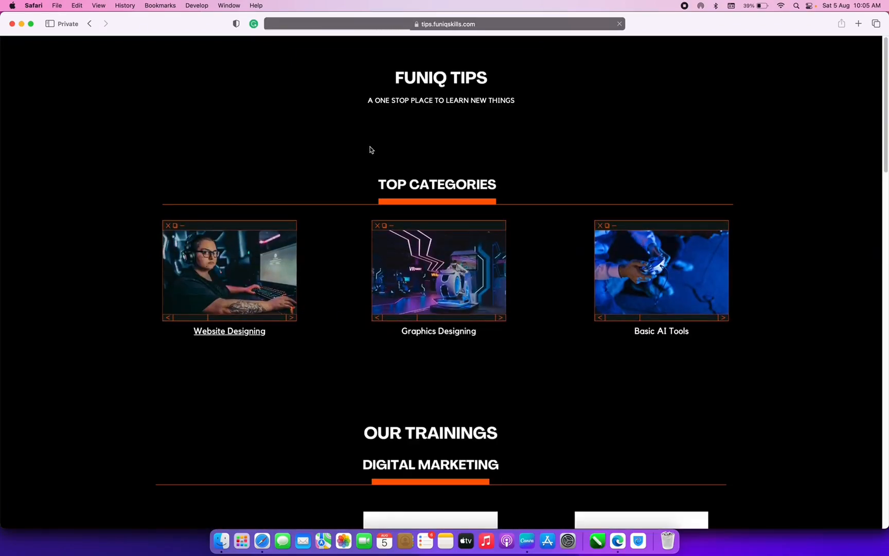
- In the Contact us form, enter the contact's full name and e-mail address
{"action": "scroll", "coordinate": [371, 149], "scroll_direction": "down", "scroll_amount": 12}
{"action": "scroll", "coordinate": [371, 149], "scroll_direction": "down", "scroll_amount": 7}
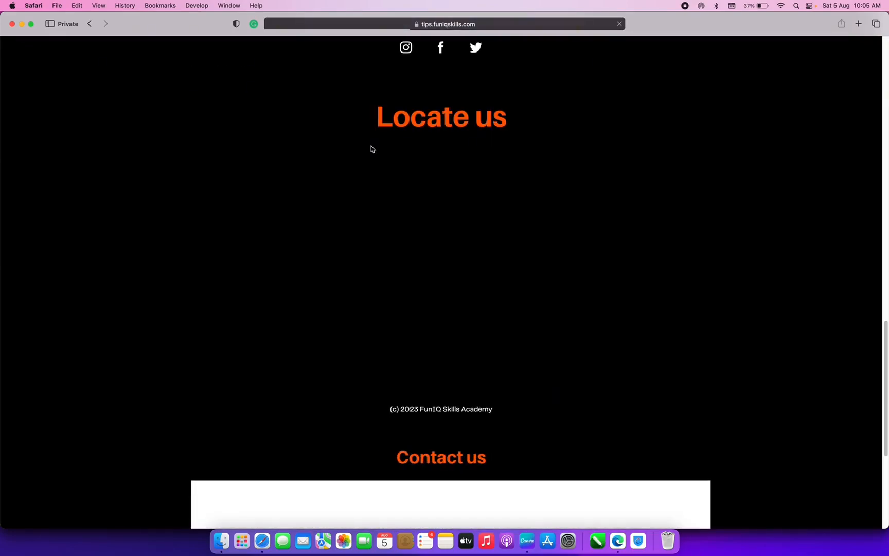
{"action": "scroll", "coordinate": [371, 148], "scroll_direction": "down", "scroll_amount": 5}
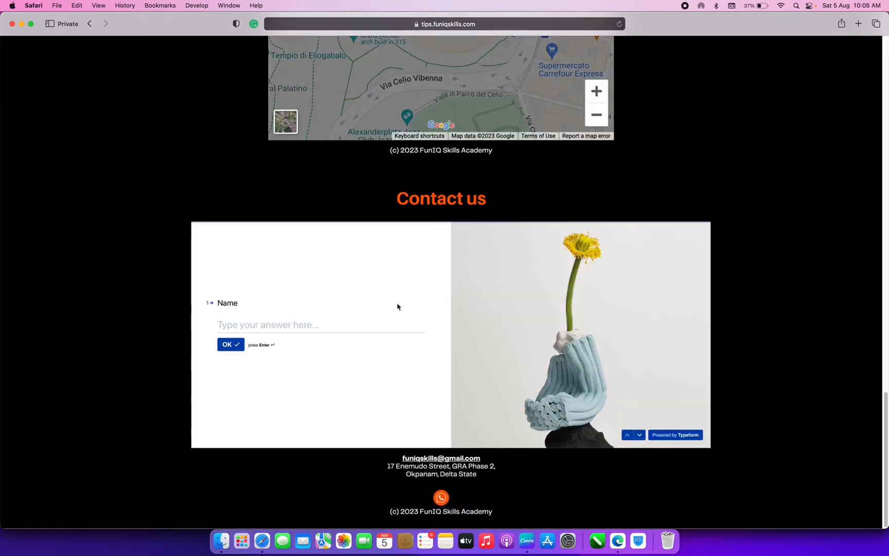
{"action": "left_click", "coordinate": [234, 325]}
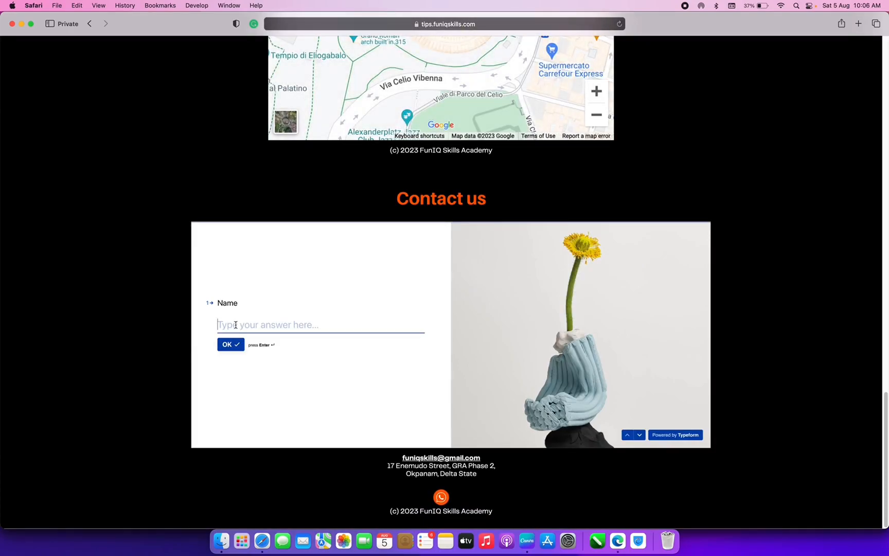
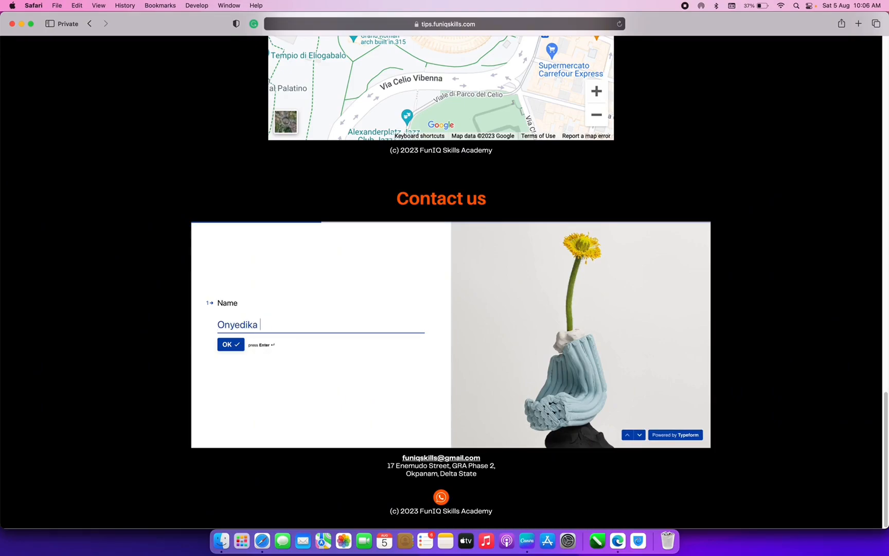
{"action": "key", "text": "Return"}
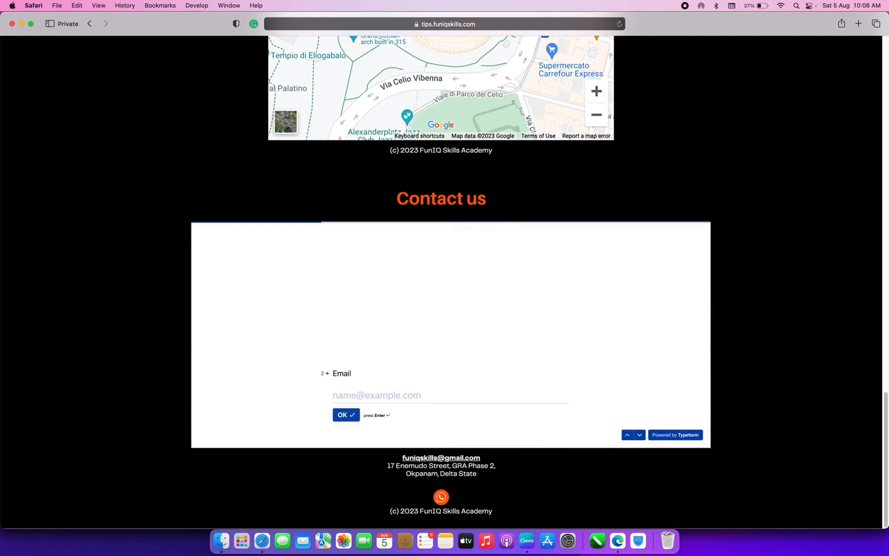
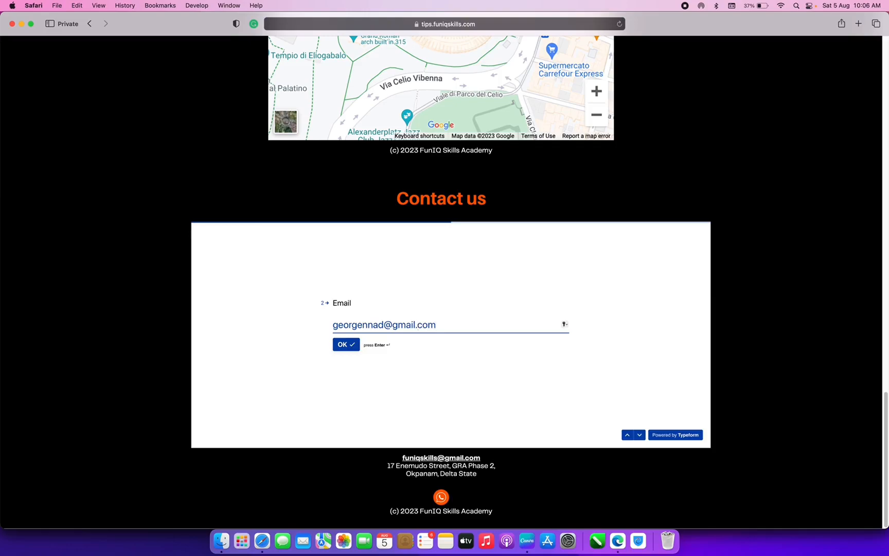
{"action": "key", "text": "Return"}
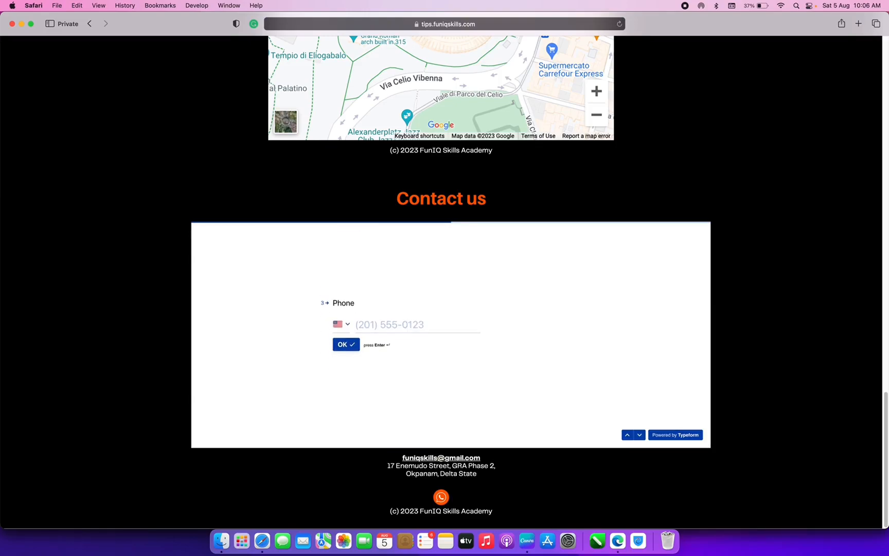
- Enter a Nigerian phone number, choose Any as the contact method, and submit the form
{"action": "left_click", "coordinate": [353, 324]}
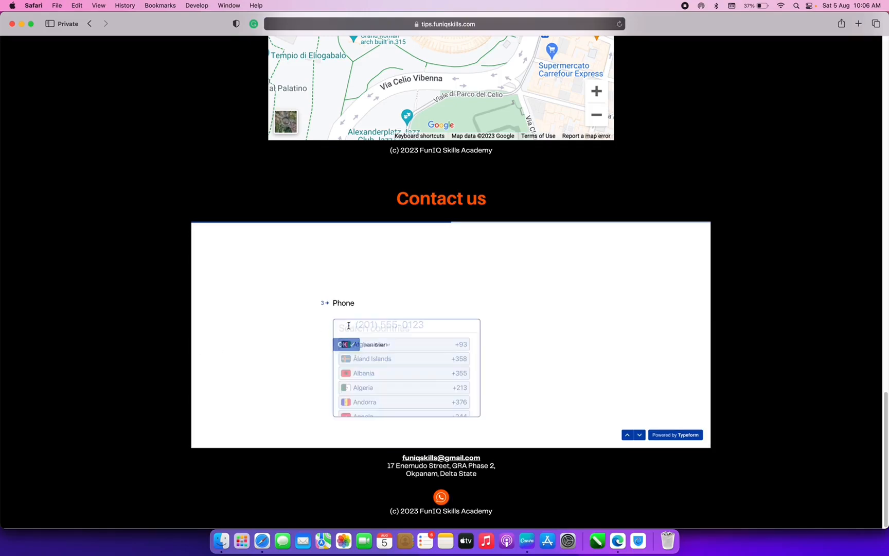
{"action": "type", "text": "NGN"}
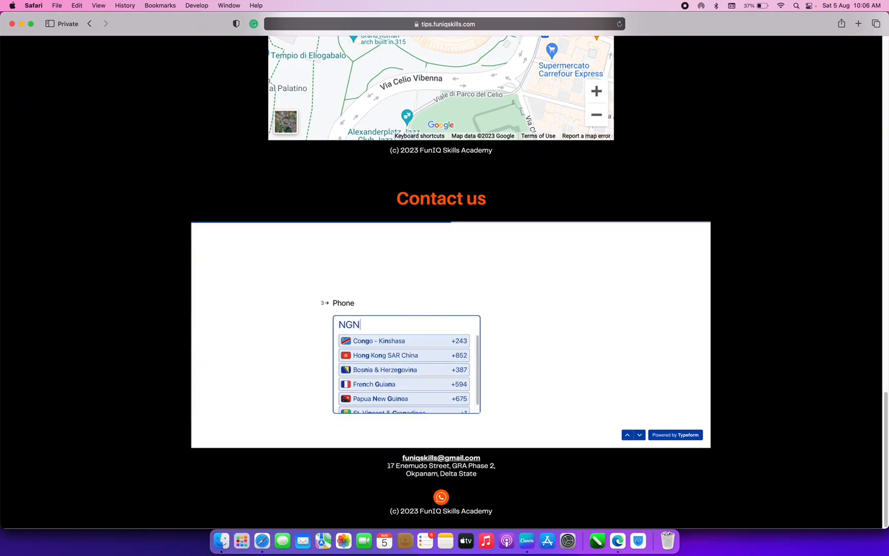
{"action": "key", "text": "BackSpace"}
{"action": "key", "text": "BackSpace"}
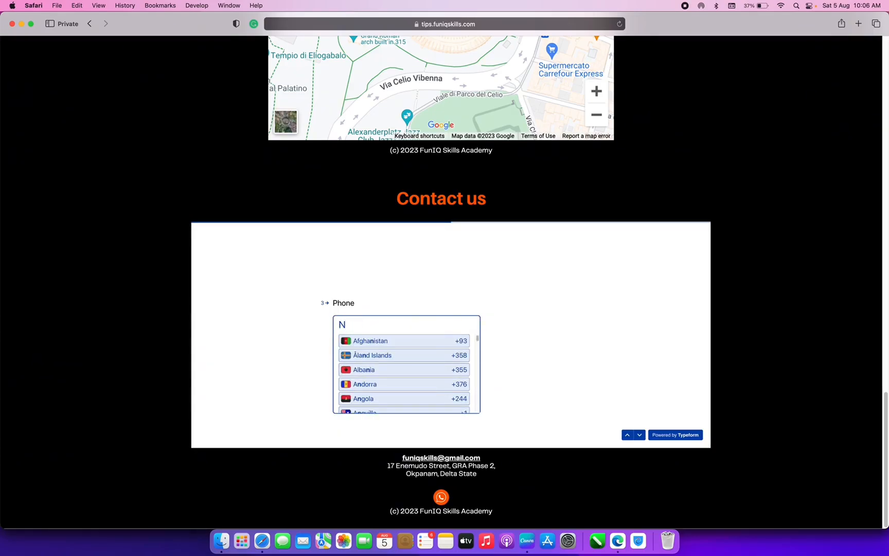
{"action": "type", "text": "iger"}
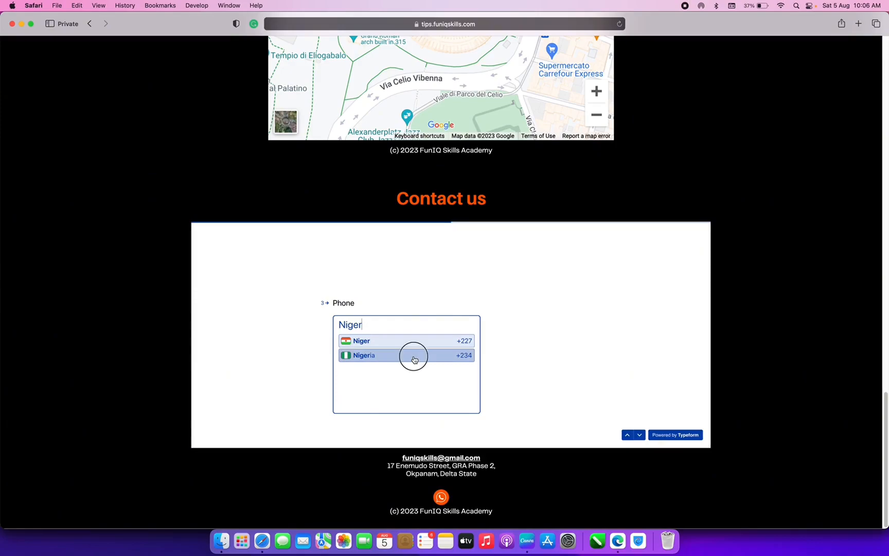
{"action": "left_click", "coordinate": [385, 357]}
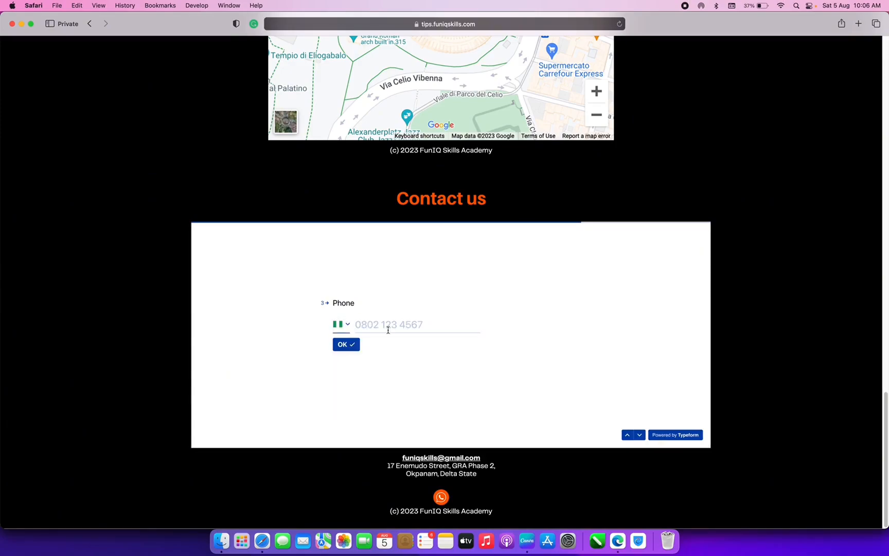
{"action": "left_click", "coordinate": [388, 326]}
{"action": "key", "text": "Return"}
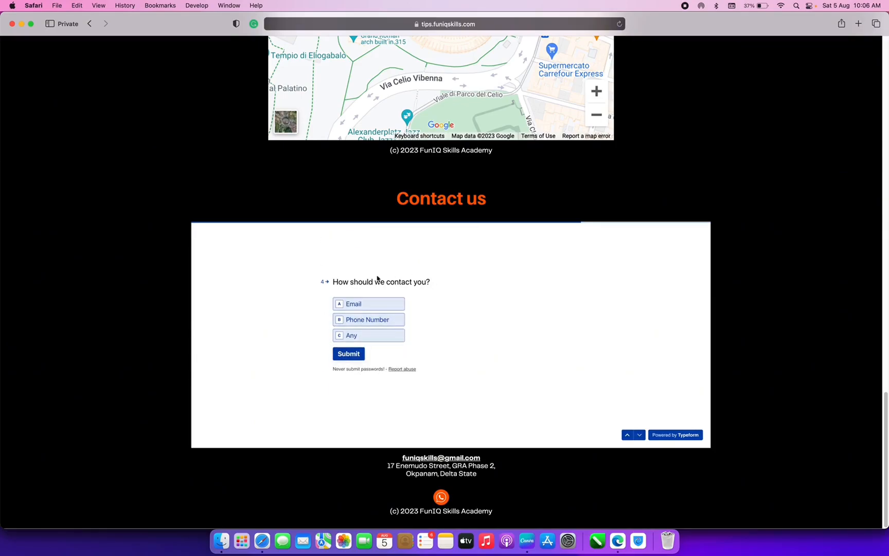
{"action": "left_click", "coordinate": [348, 337]}
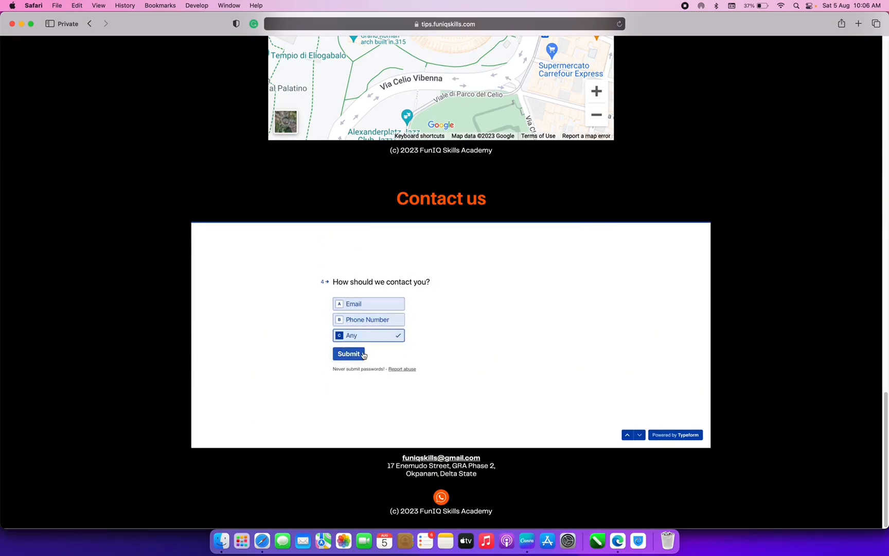
{"action": "left_click", "coordinate": [357, 354]}
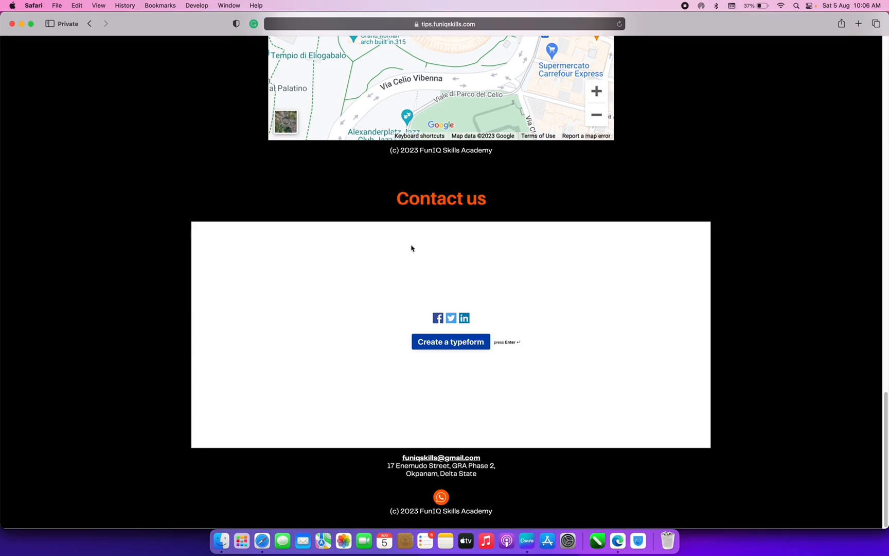
- Play the first Digital Marketing video in full screen, then return to the page
{"action": "scroll", "coordinate": [411, 248], "scroll_direction": "up", "scroll_amount": 20}
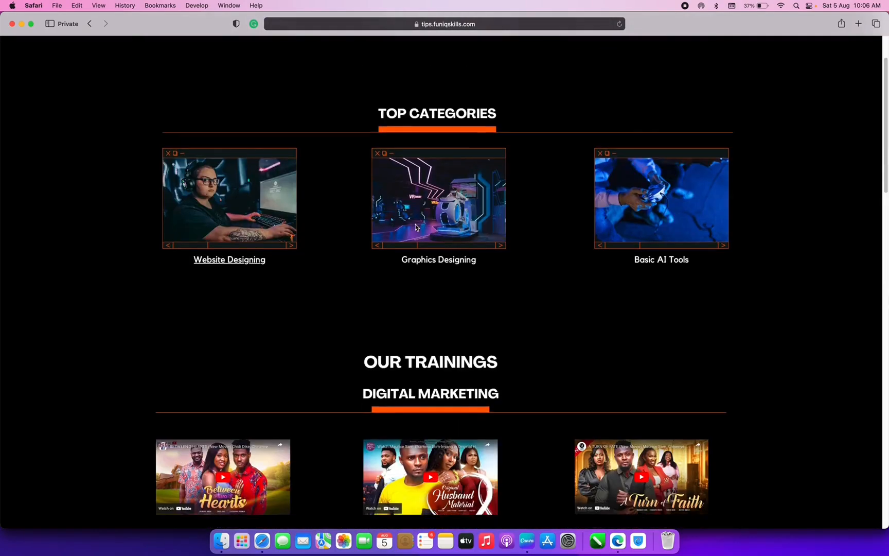
{"action": "scroll", "coordinate": [416, 227], "scroll_direction": "down", "scroll_amount": 6}
{"action": "left_click", "coordinate": [217, 183]}
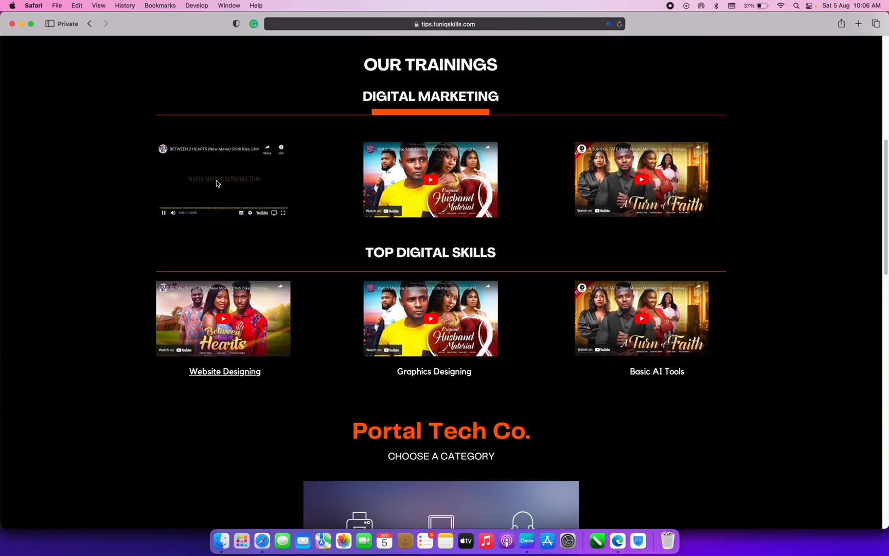
{"action": "left_click", "coordinate": [283, 213]}
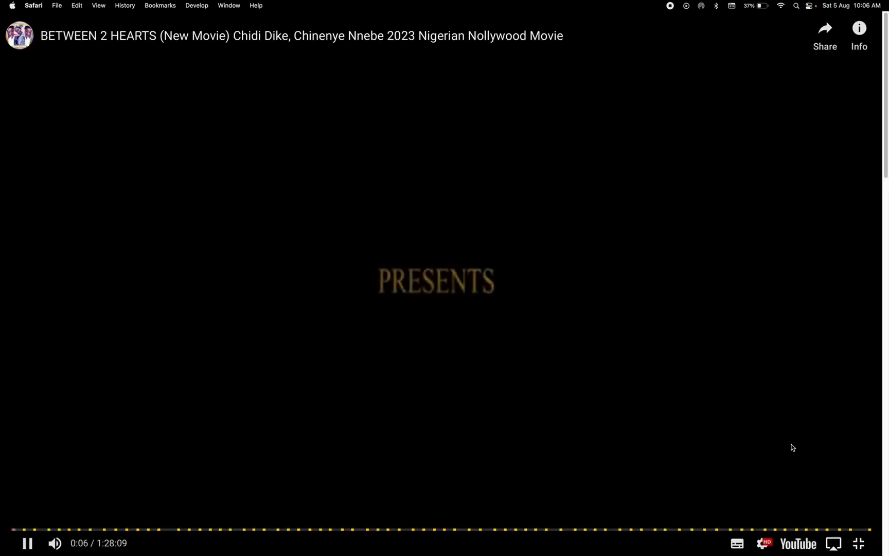
{"action": "left_click", "coordinate": [859, 543]}
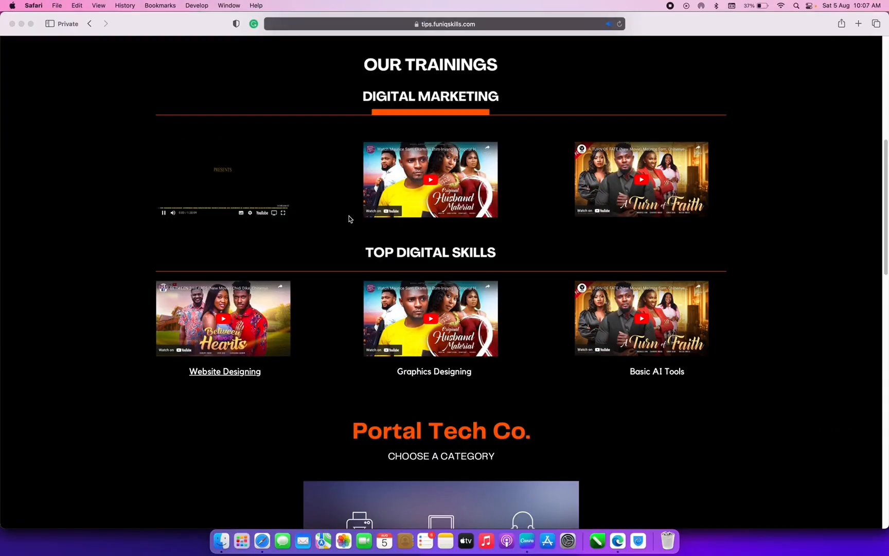
- Open the web inspector below the live page via the page's context menu
{"action": "scroll", "coordinate": [349, 219], "scroll_direction": "down", "scroll_amount": 2}
{"action": "scroll", "coordinate": [349, 219], "scroll_direction": "up", "scroll_amount": 2}
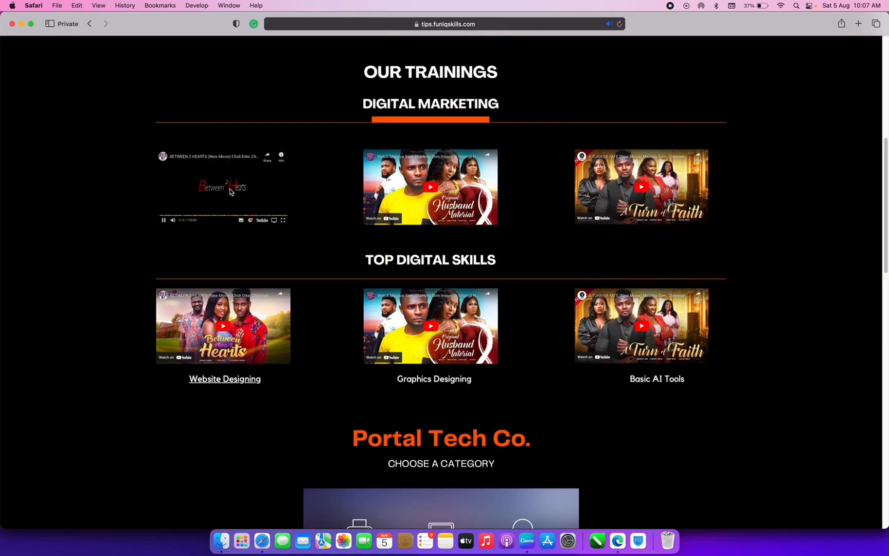
{"action": "scroll", "coordinate": [198, 197], "scroll_direction": "down", "scroll_amount": 2}
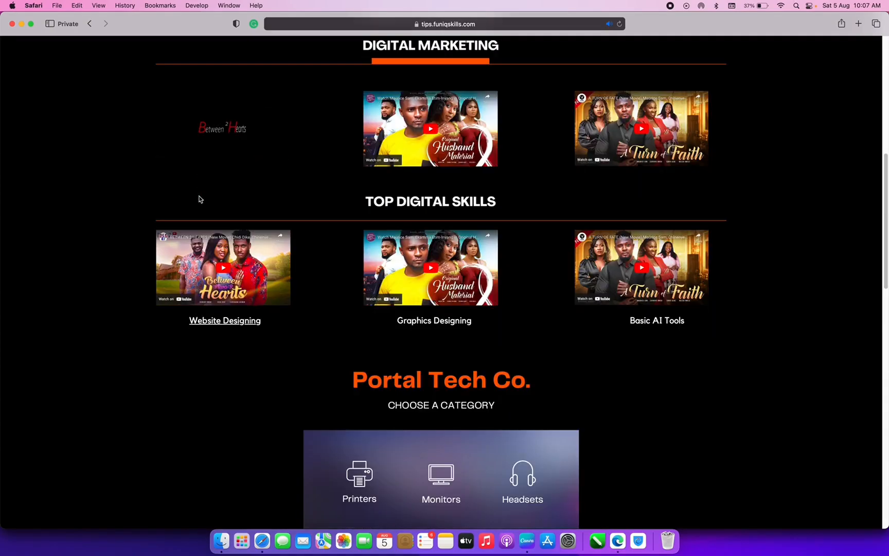
{"action": "right_click", "coordinate": [101, 308]}
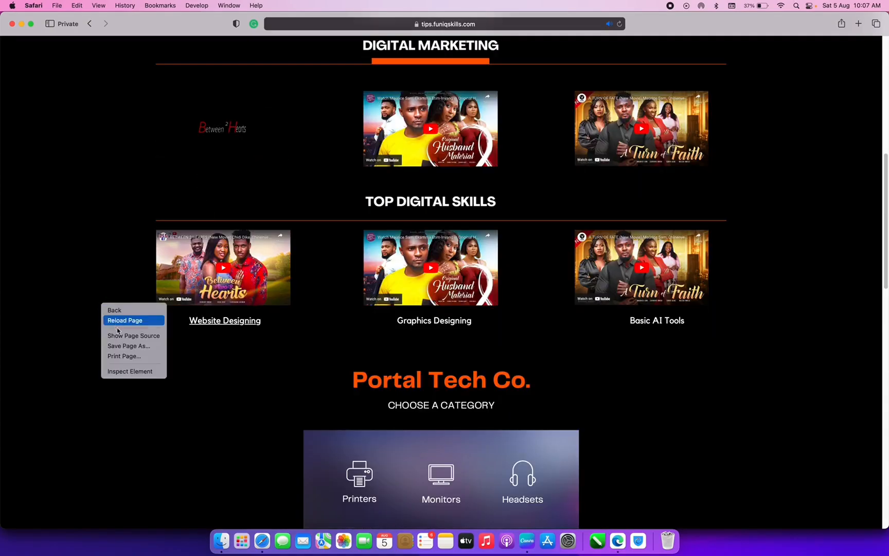
{"action": "left_click", "coordinate": [128, 375]}
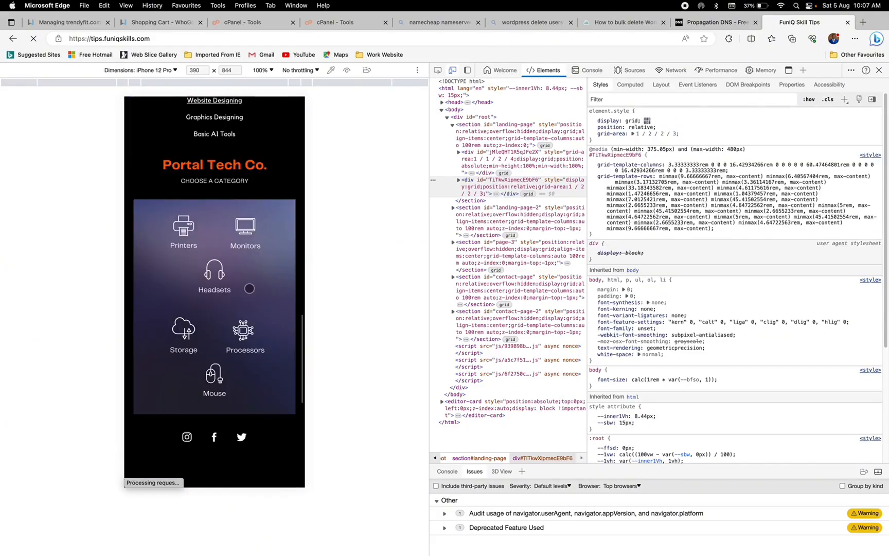
{"action": "scroll", "coordinate": [250, 289], "scroll_direction": "down", "scroll_amount": 1}
- Review the site in the iPhone 12 Pro emulation, then close the developer tools for full-width view
{"action": "scroll", "coordinate": [249, 289], "scroll_direction": "up", "scroll_amount": 6}
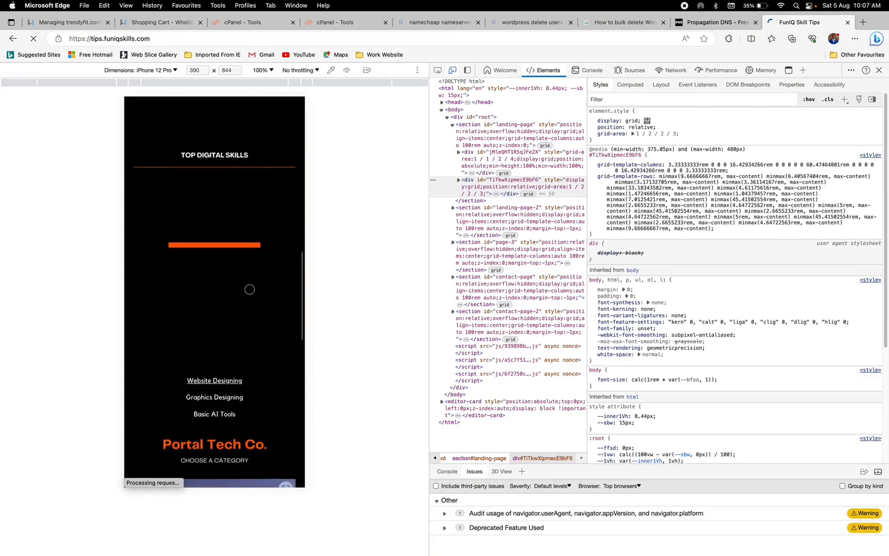
{"action": "scroll", "coordinate": [250, 290], "scroll_direction": "up", "scroll_amount": 10}
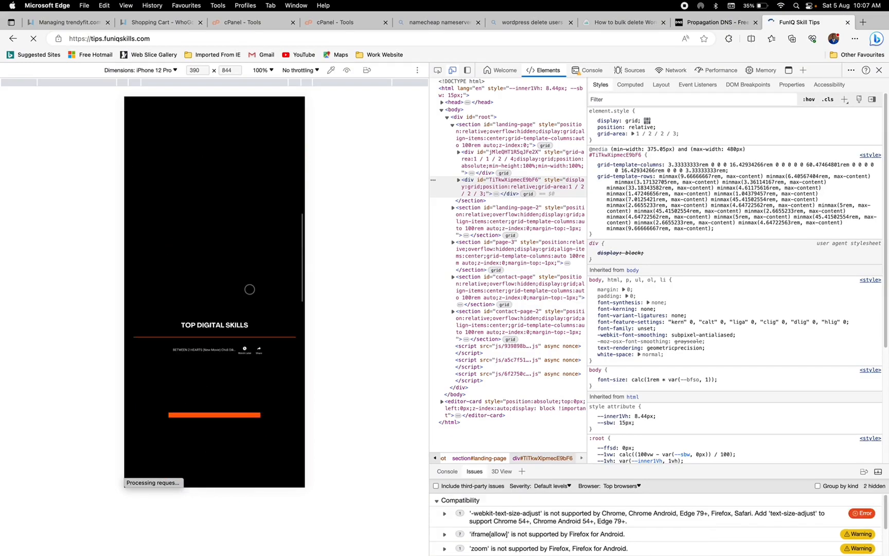
{"action": "scroll", "coordinate": [250, 289], "scroll_direction": "down", "scroll_amount": 6}
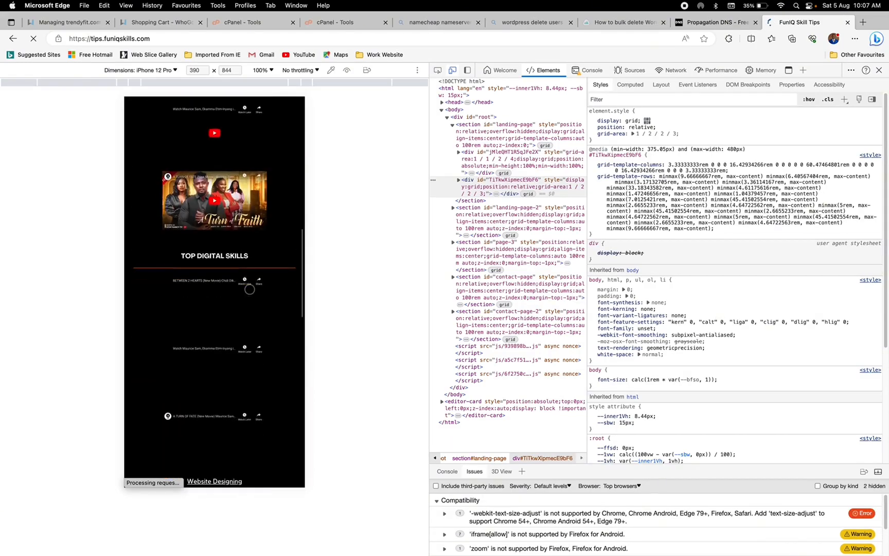
{"action": "scroll", "coordinate": [206, 225], "scroll_direction": "down", "scroll_amount": 10}
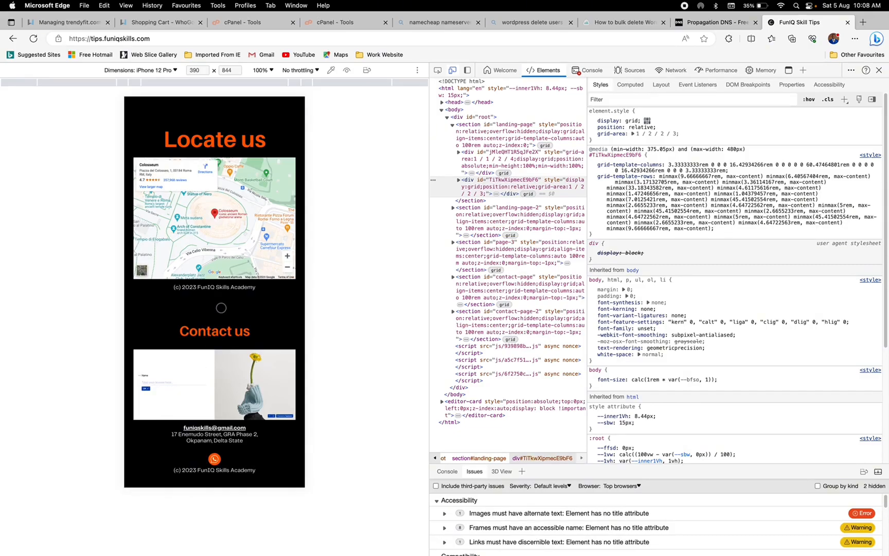
{"action": "left_click", "coordinate": [879, 70]}
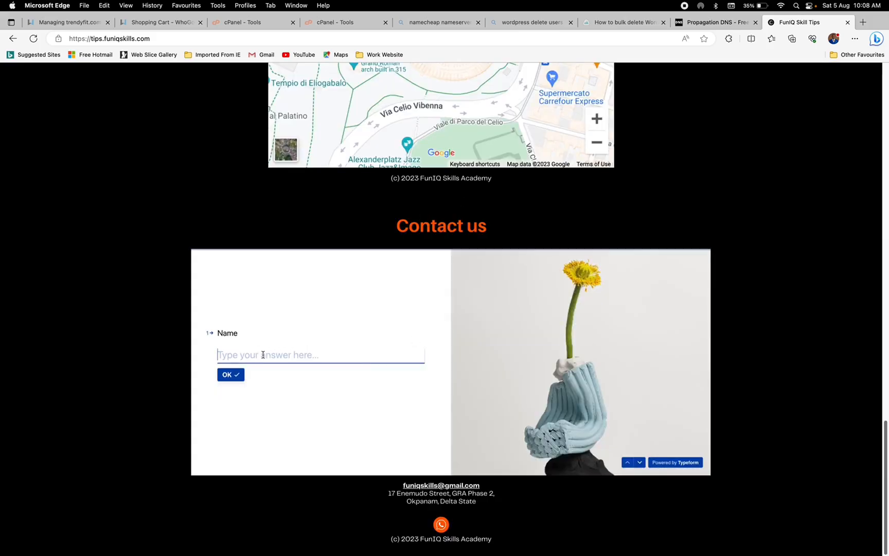